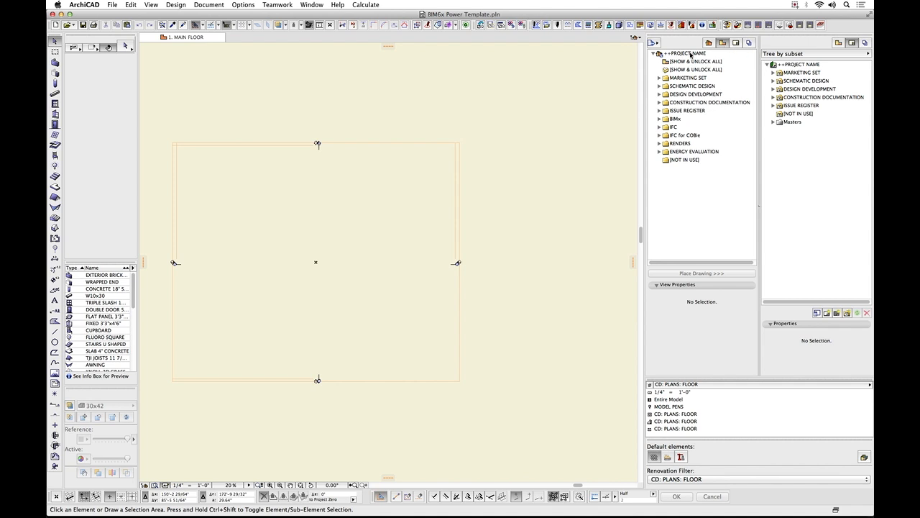
# Show the Navigator beside the Organizer and select the MAIN FLOOR PLAN view in the Schematic Design floor plans.
pyautogui.click(654, 43)
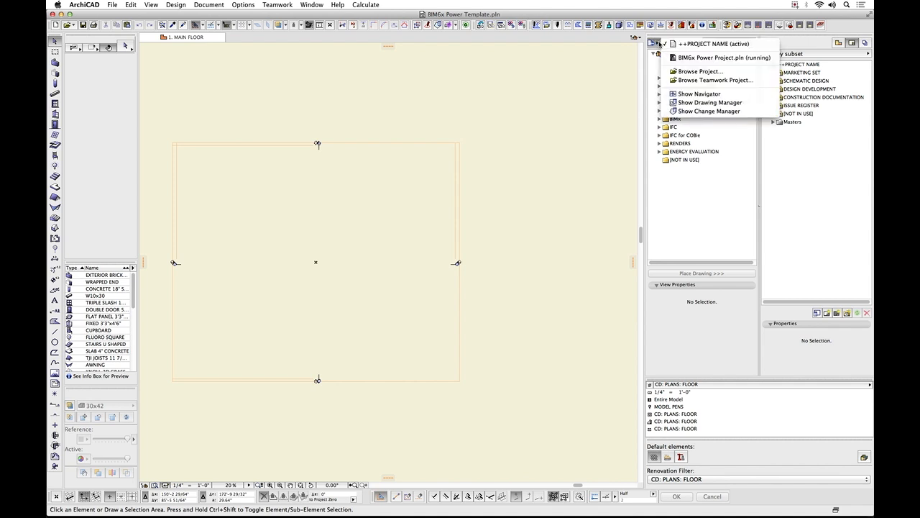
pyautogui.click(699, 95)
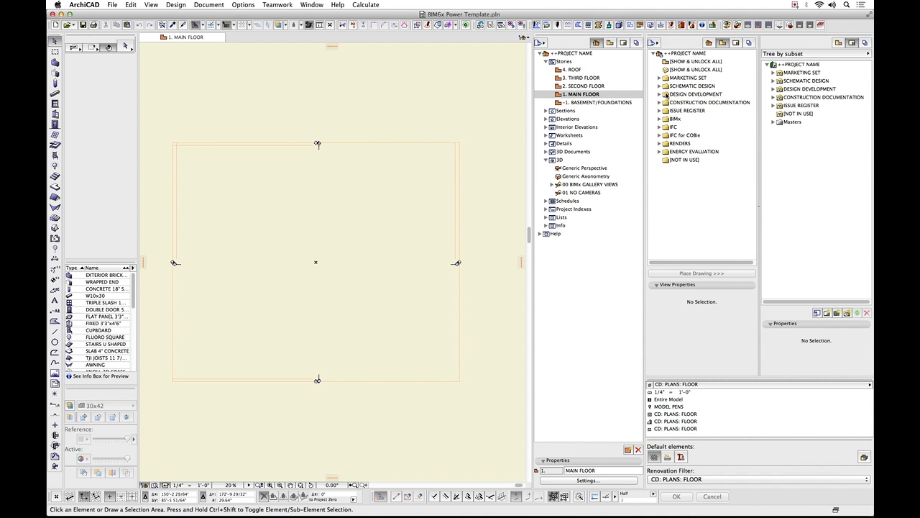
pyautogui.click(659, 87)
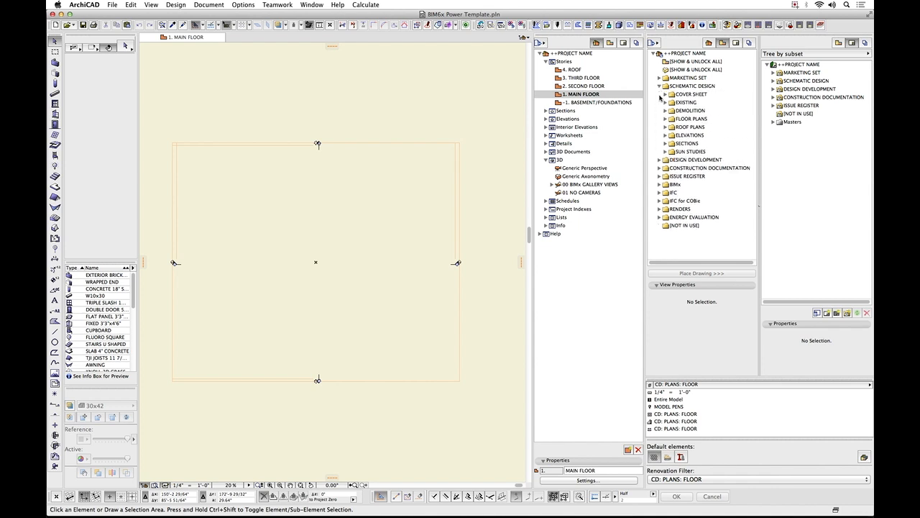
pyautogui.click(666, 120)
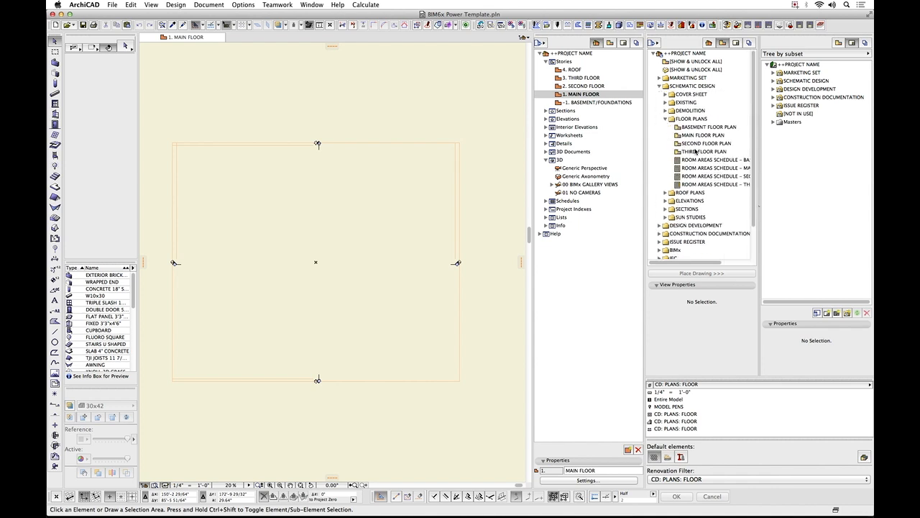
pyautogui.click(702, 135)
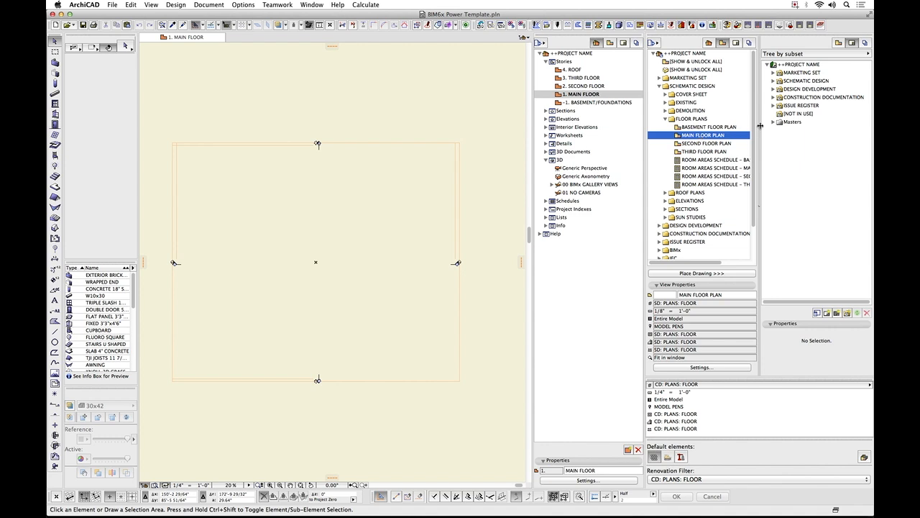
# Open the Schematic Design layout SD31 MAIN FLOOR PLAN from its main floor plan drawing and fit the sheet in the window.
pyautogui.click(774, 81)
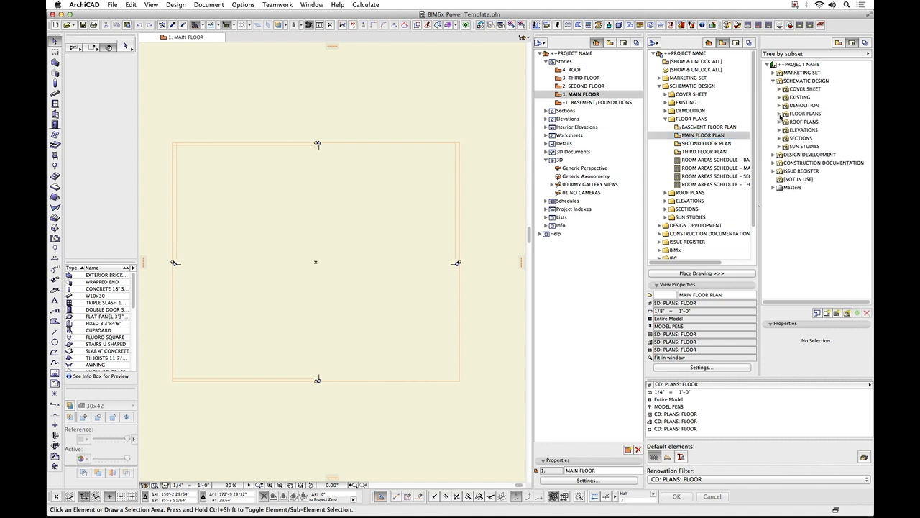
pyautogui.click(780, 115)
pyautogui.click(786, 130)
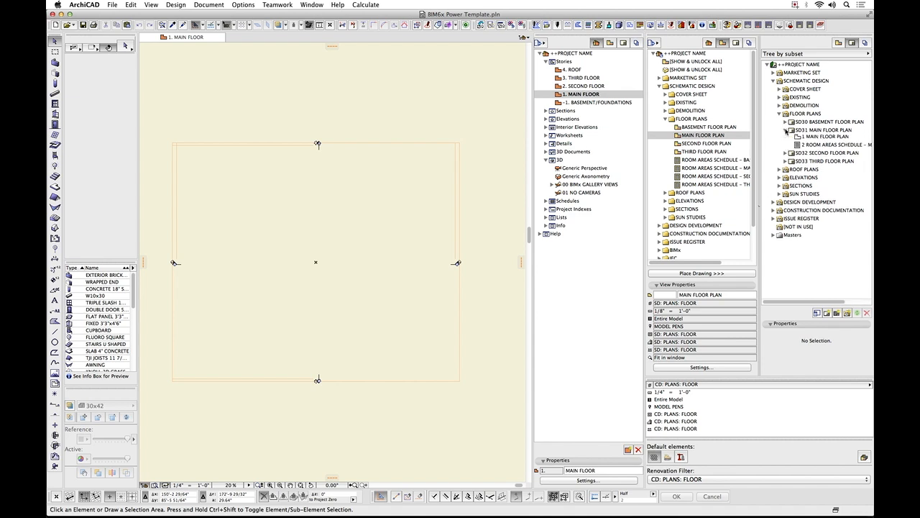
pyautogui.click(822, 138)
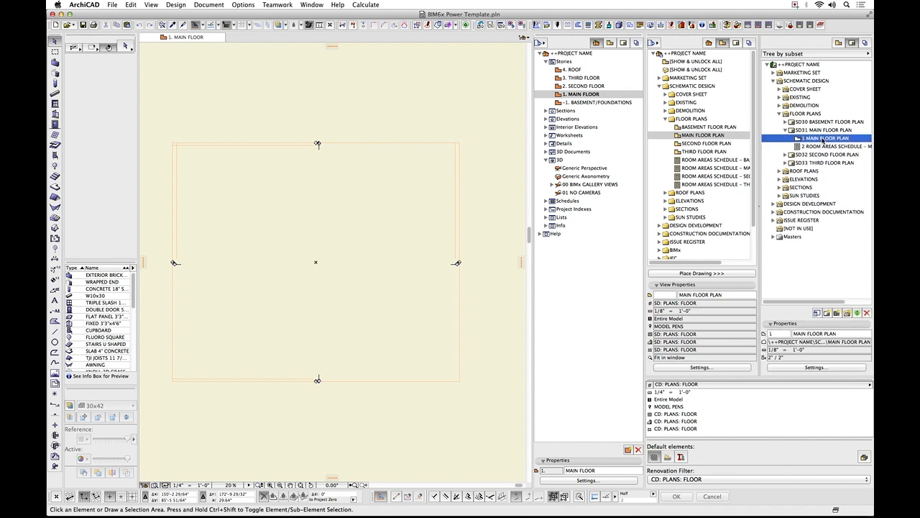
pyautogui.doubleClick(824, 138)
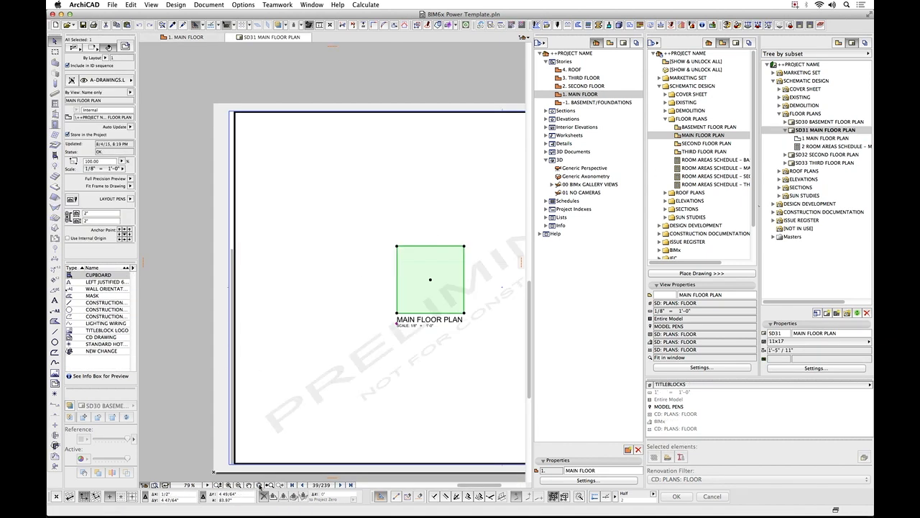
pyautogui.click(259, 485)
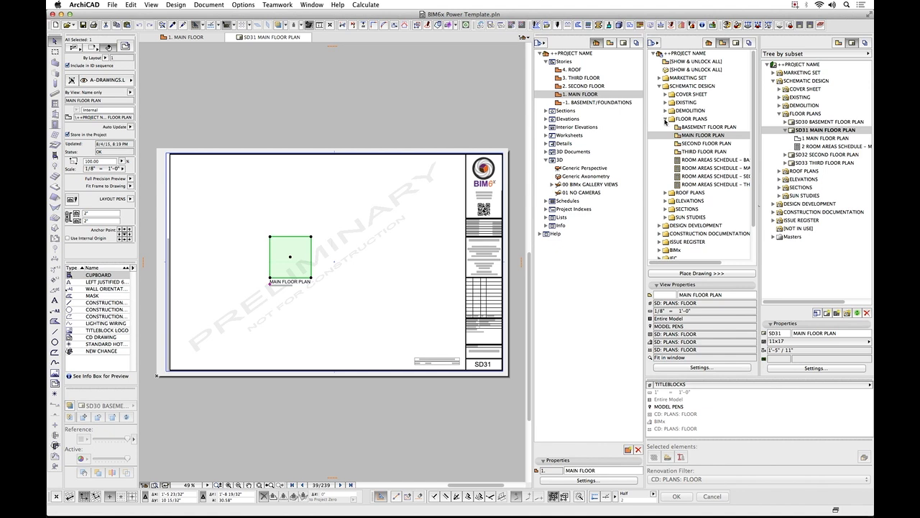
# Collapse the Schematic Design floor plan folders and expand Construction Documentation in both the view map and the layout book.
pyautogui.click(666, 120)
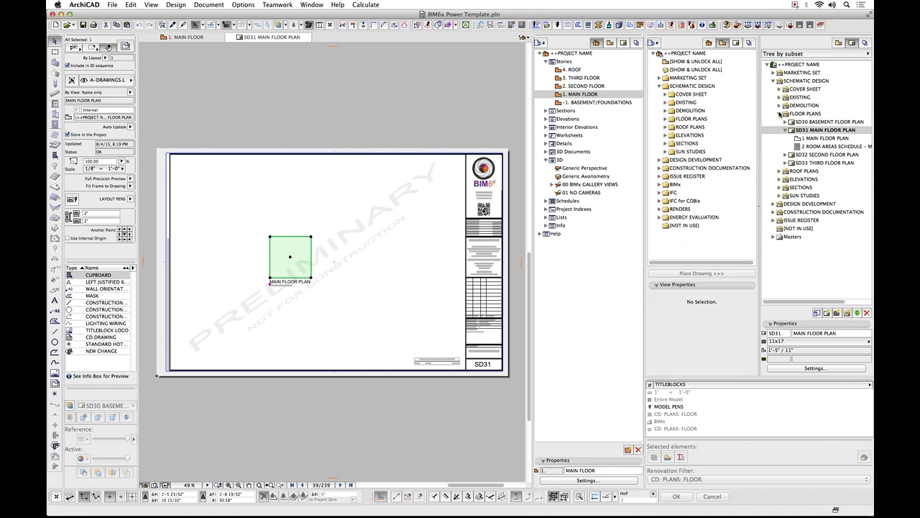
pyautogui.click(780, 115)
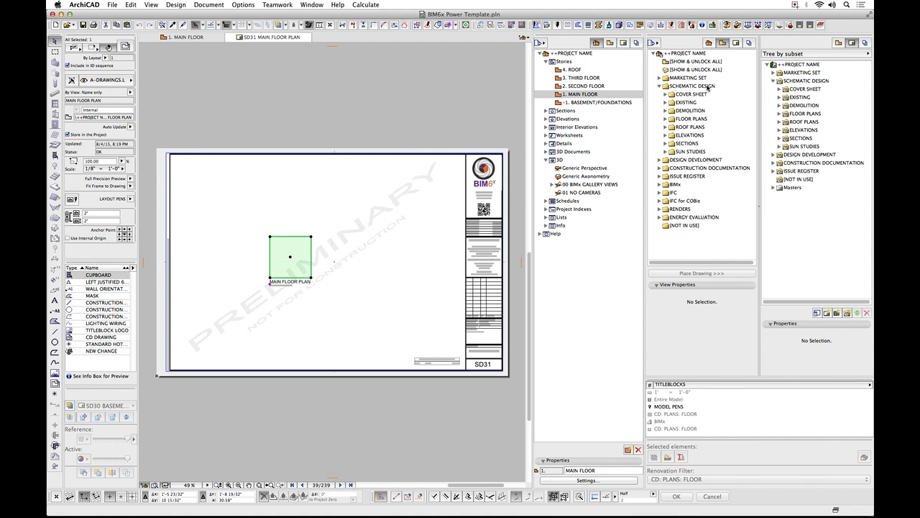
pyautogui.click(659, 87)
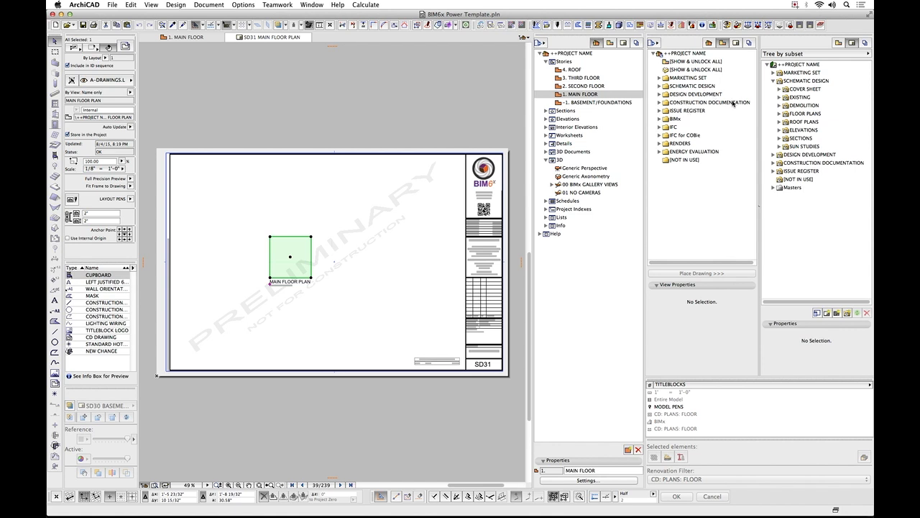
pyautogui.click(660, 103)
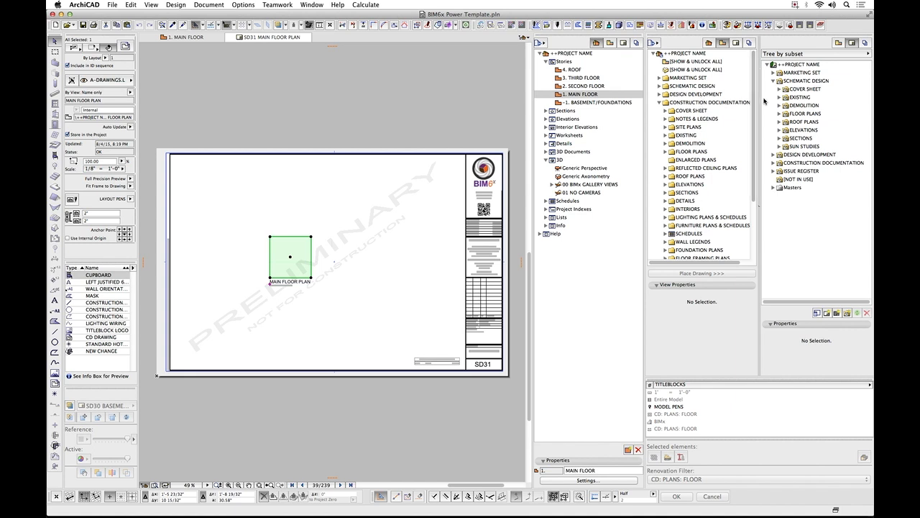
pyautogui.click(774, 164)
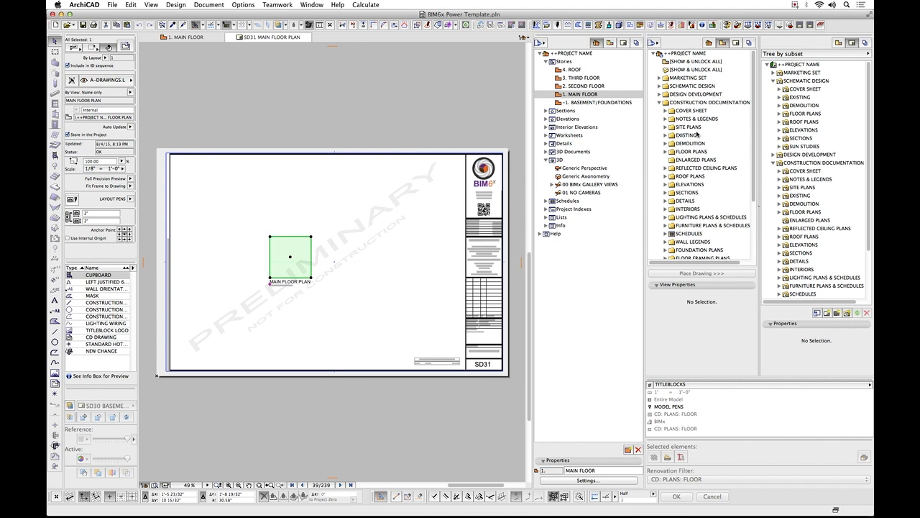
# Select the EXISTING and DEMOLITION folders of Construction Documentation in both the view map and the layout book, and display the PDF publisher set.
pyautogui.click(686, 135)
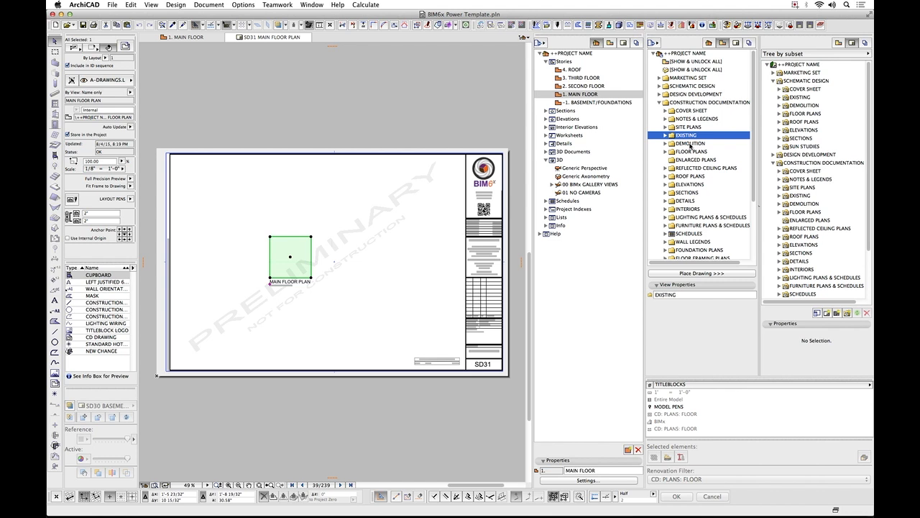
pyautogui.keyDown('shift'); pyautogui.click(690, 144); pyautogui.keyUp('shift')
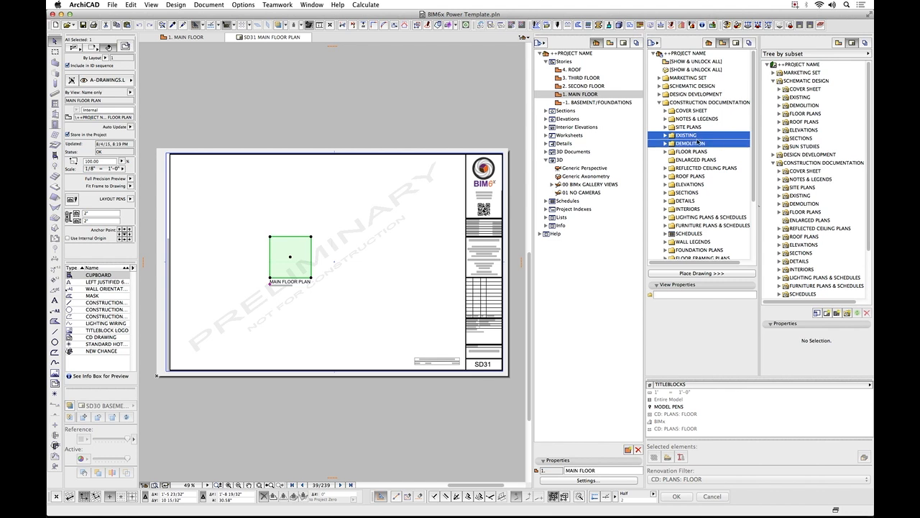
pyautogui.click(804, 196)
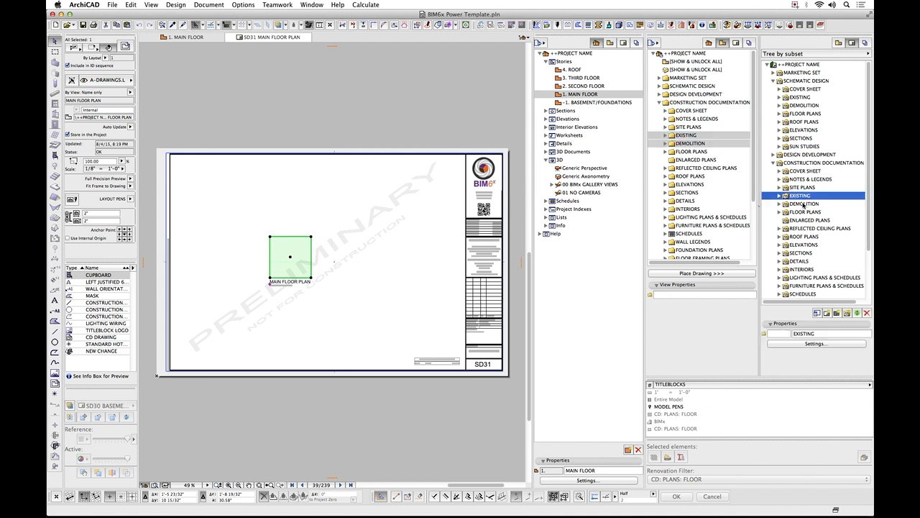
pyautogui.keyDown('shift'); pyautogui.click(805, 204); pyautogui.keyUp('shift')
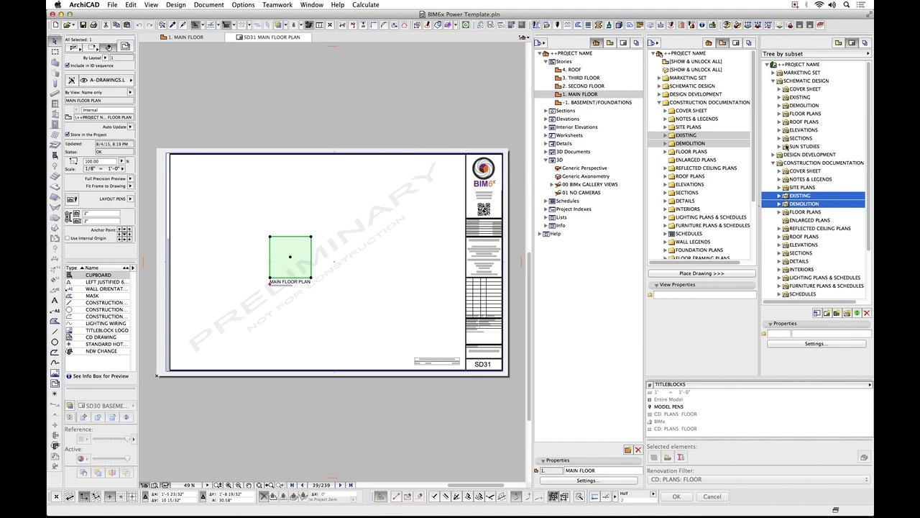
pyautogui.click(866, 43)
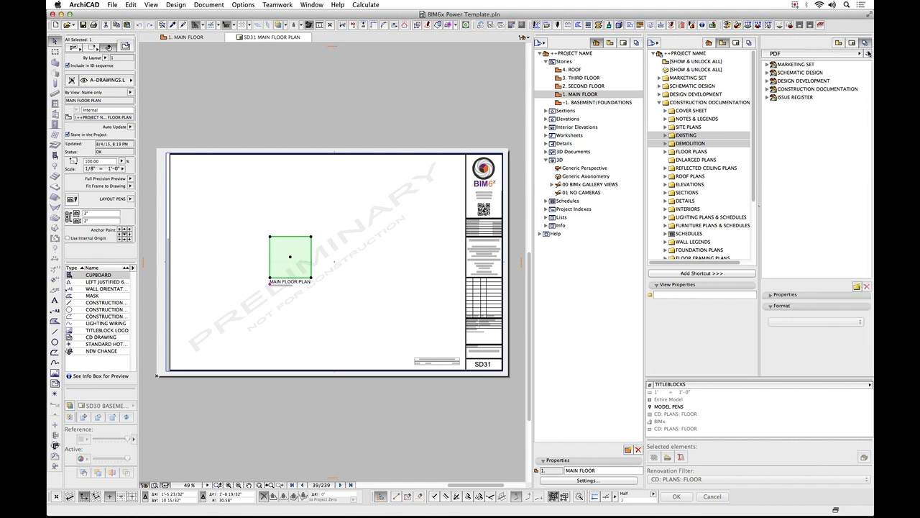
pyautogui.click(869, 55)
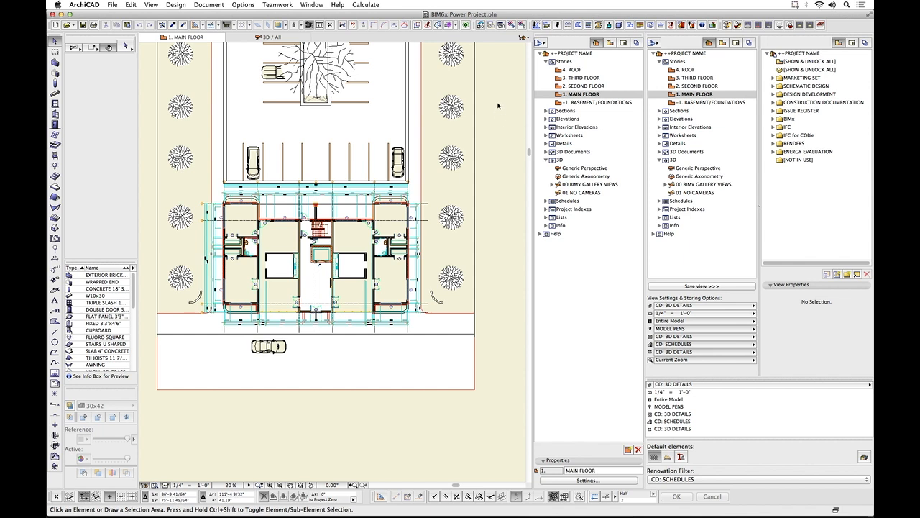
# Examine the Grids & Background settings, including the RGB sliders of the background color, and accept them as they are.
pyautogui.click(151, 5)
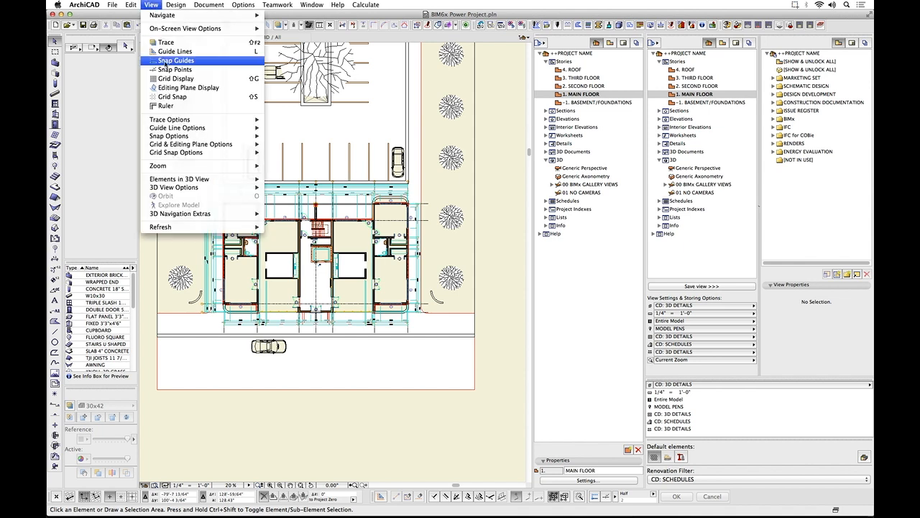
pyautogui.moveTo(201, 138)
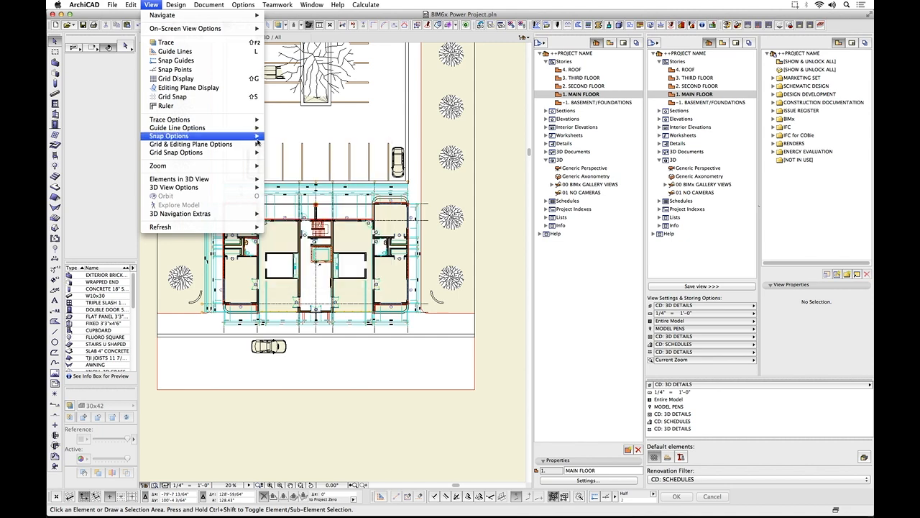
pyautogui.moveTo(254, 148)
pyautogui.click(310, 144)
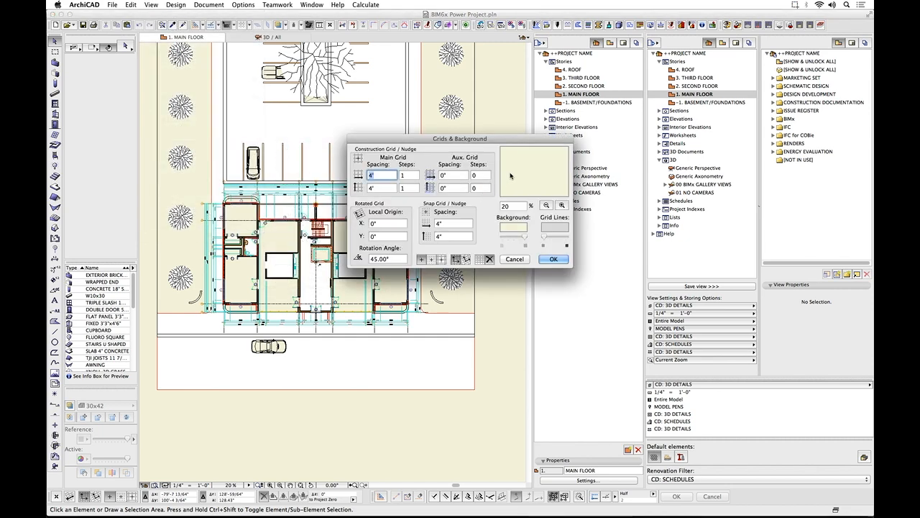
pyautogui.click(515, 228)
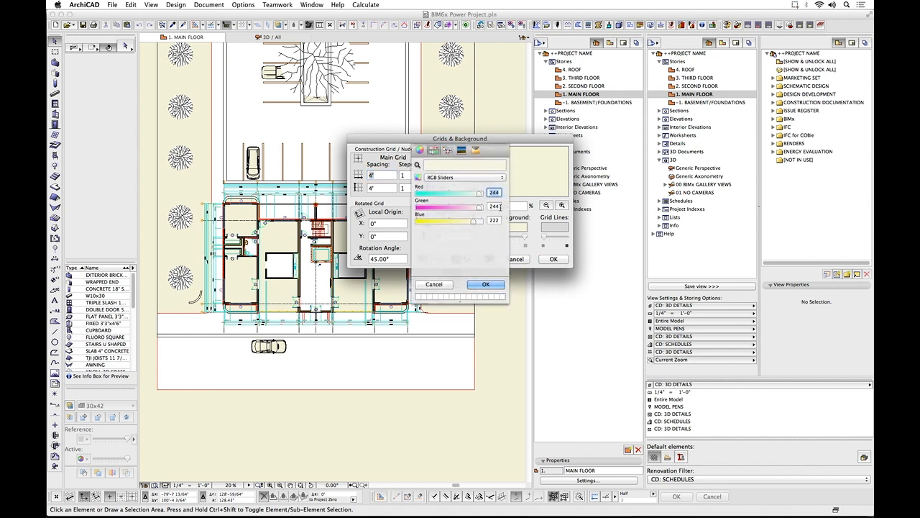
pyautogui.click(487, 285)
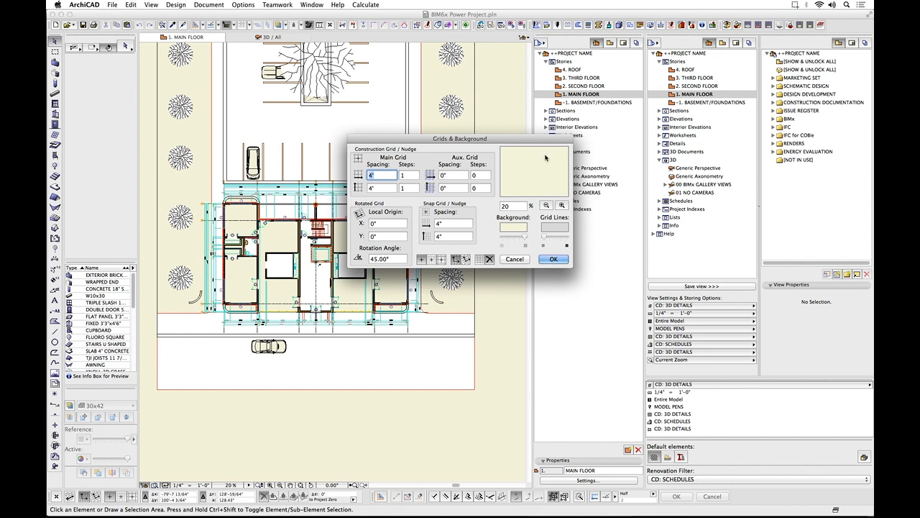
pyautogui.click(554, 260)
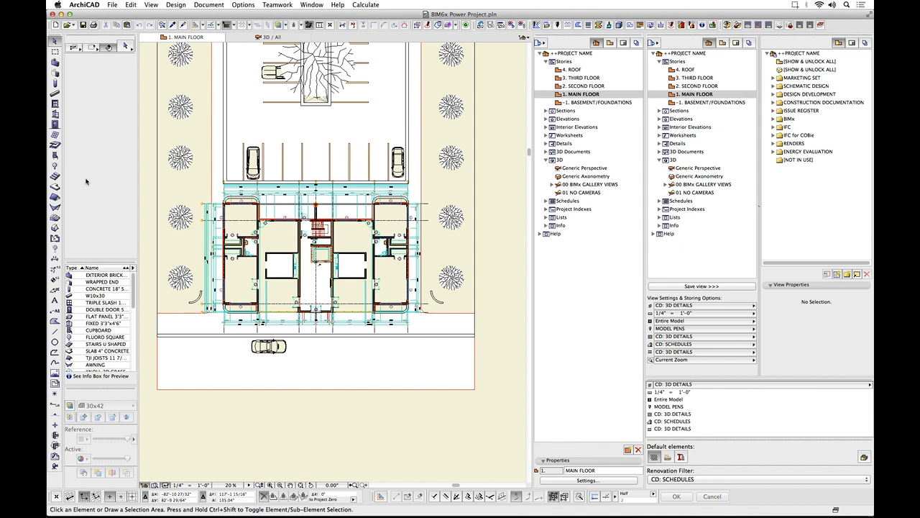
# Activate the Wall tool and review its default settings in the Info Box and in the full Wall Default Settings dialog.
pyautogui.click(56, 63)
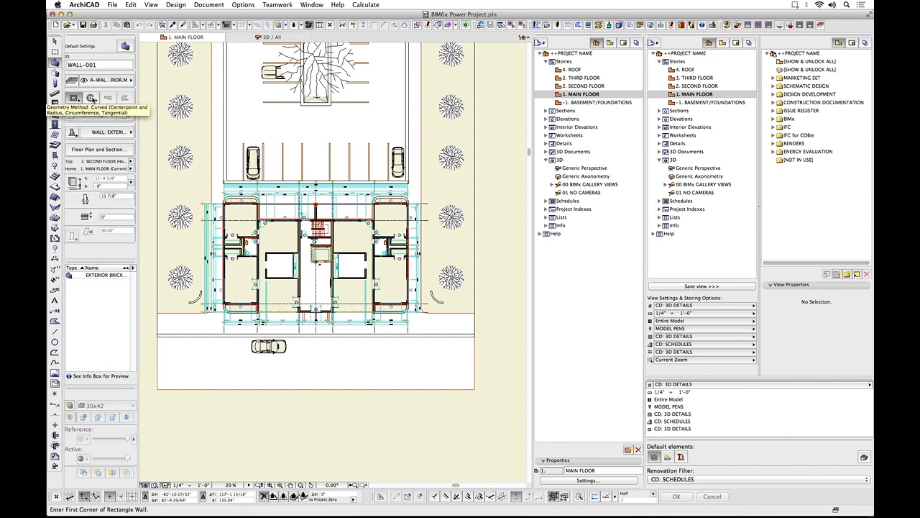
pyautogui.scroll(-5, 92, 99)
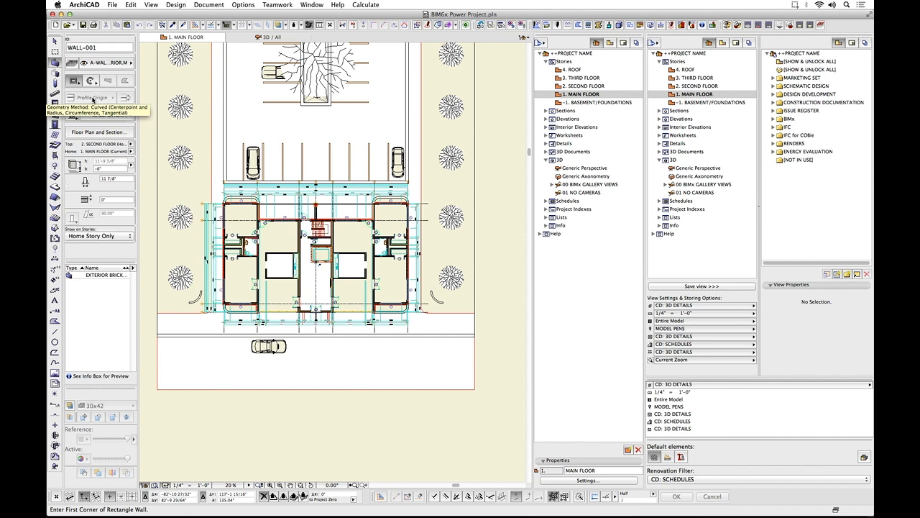
pyautogui.scroll(3, 92, 99)
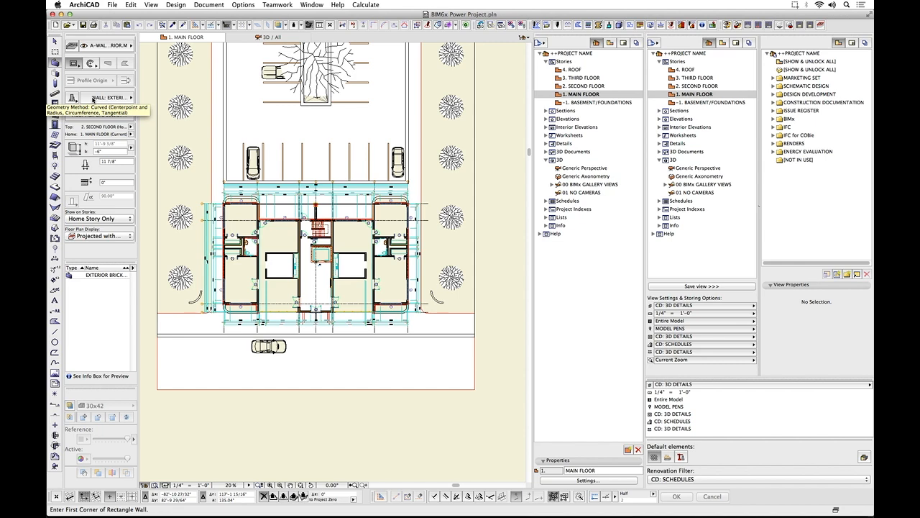
pyautogui.scroll(2, 86, 99)
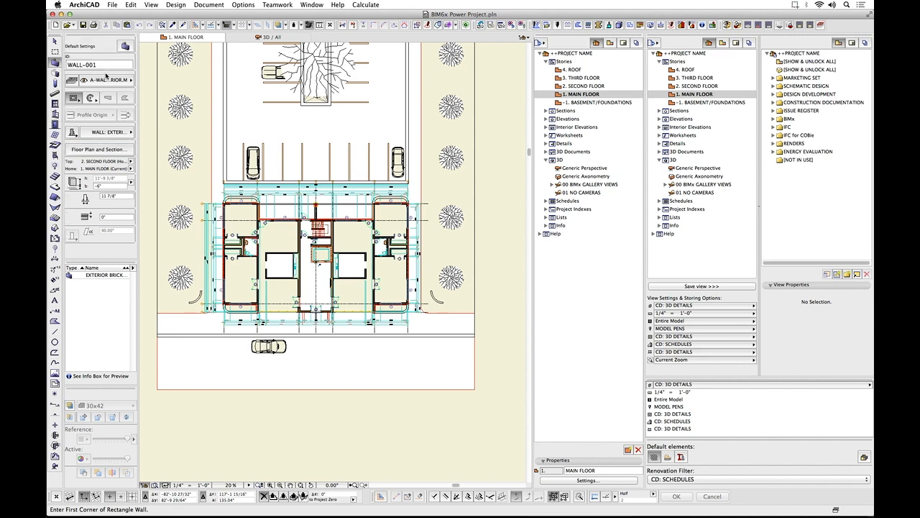
pyautogui.click(125, 47)
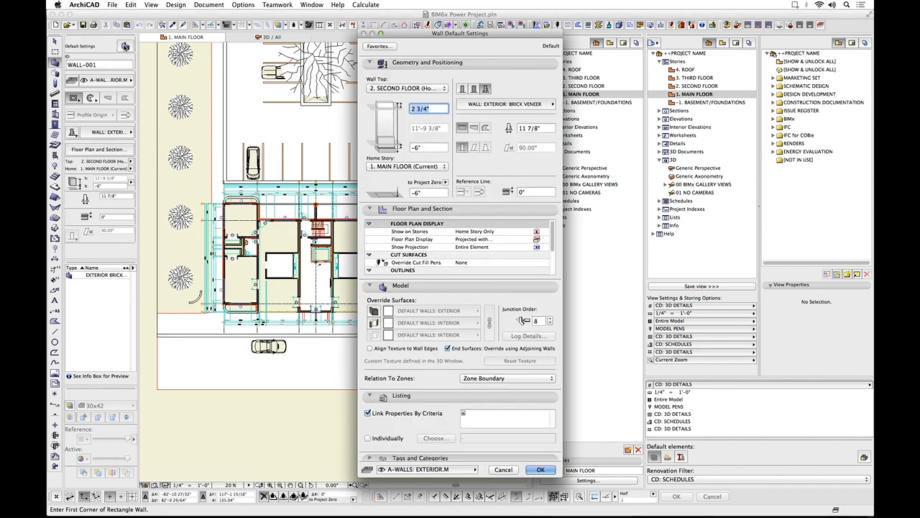
pyautogui.click(504, 470)
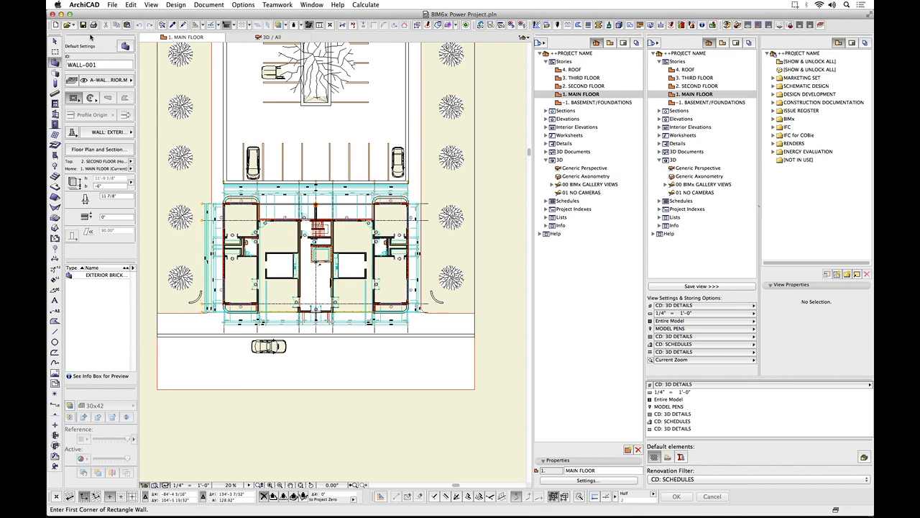
# Float the Info Box palette and dock it again, and float the Favorites palette over the drawing area.
pyautogui.doubleClick(93, 38)
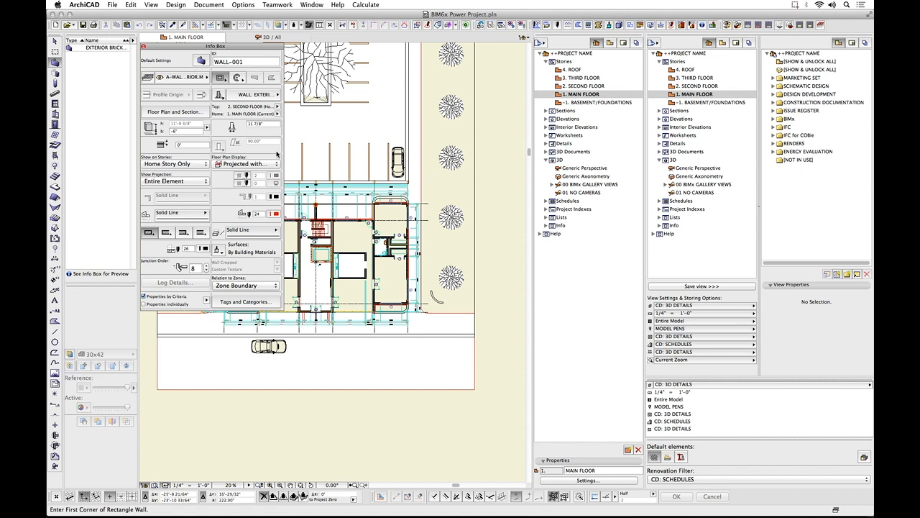
pyautogui.doubleClick(203, 47)
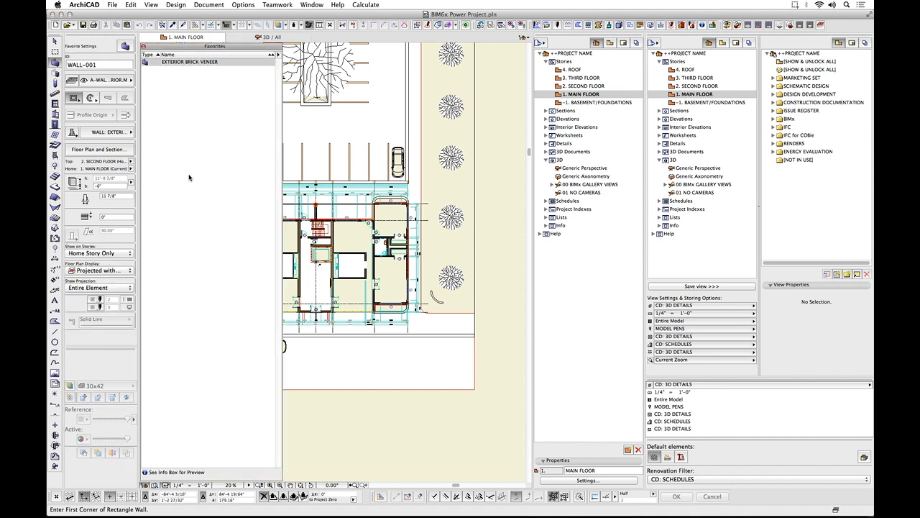
# Activate the Arrow tool to list the favorites of every tool, and dock the Favorites palette back under the Info Box.
pyautogui.click(190, 119)
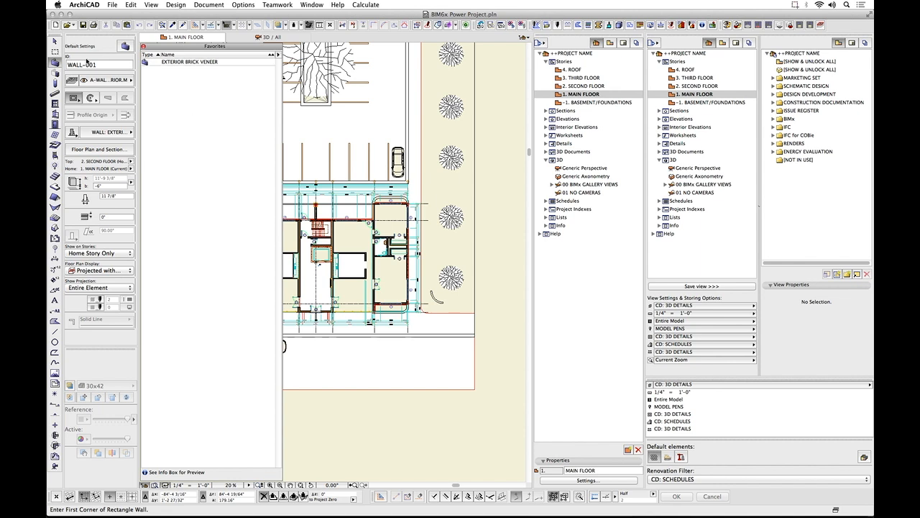
pyautogui.click(55, 43)
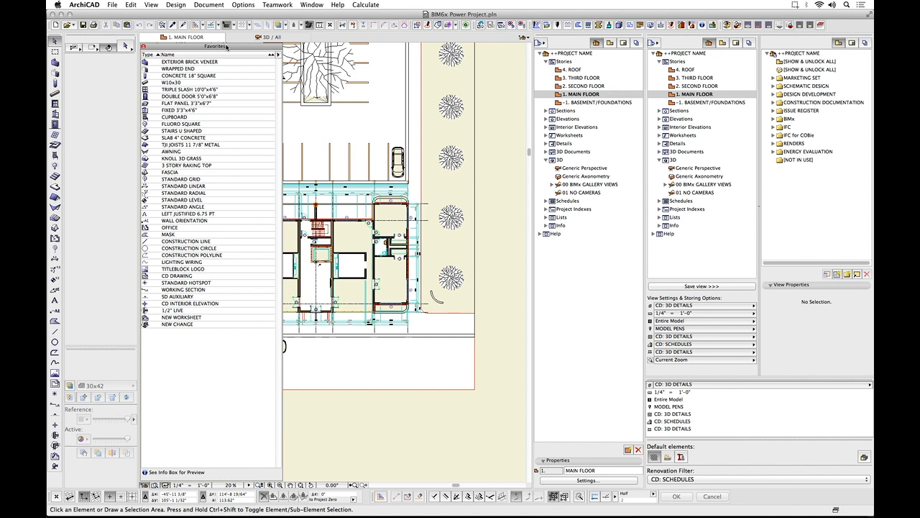
pyautogui.doubleClick(227, 48)
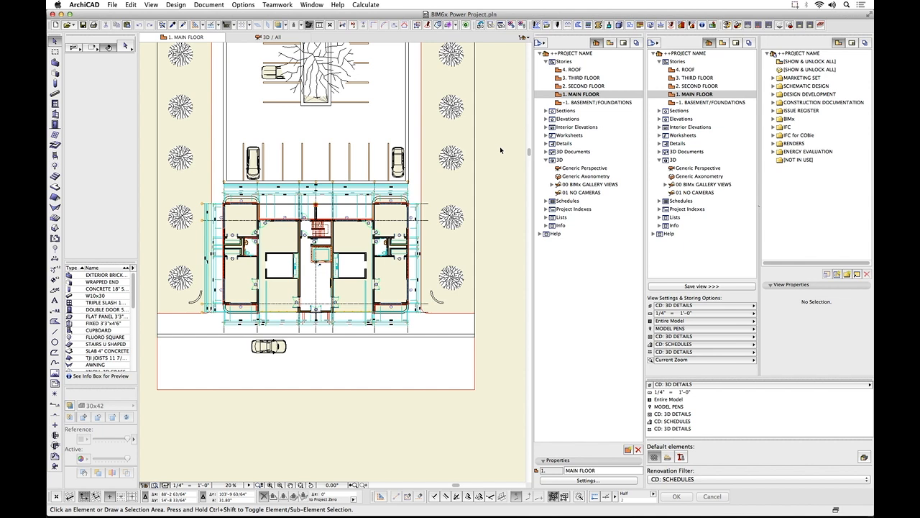
# Select the 1. MAIN FLOOR story in the project map, and show the view map and the layout book in the Organizer.
pyautogui.doubleClick(591, 179)
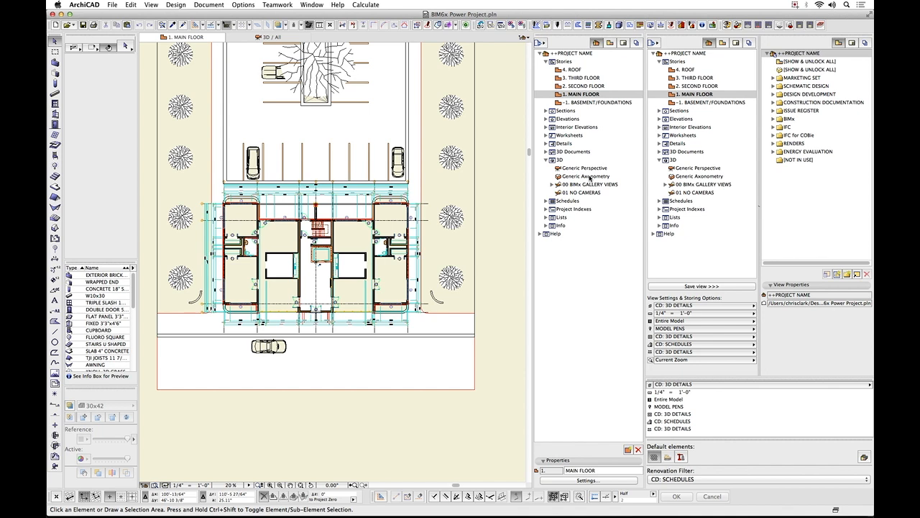
pyautogui.click(587, 95)
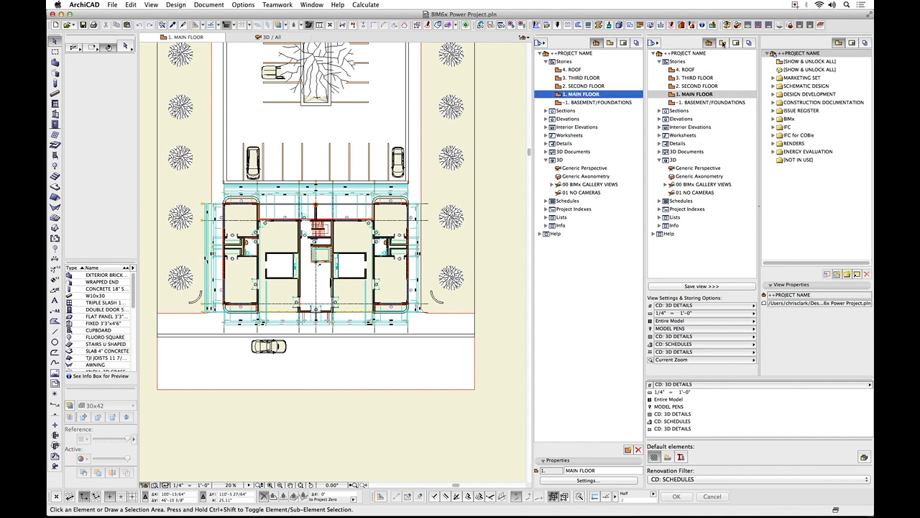
pyautogui.click(723, 43)
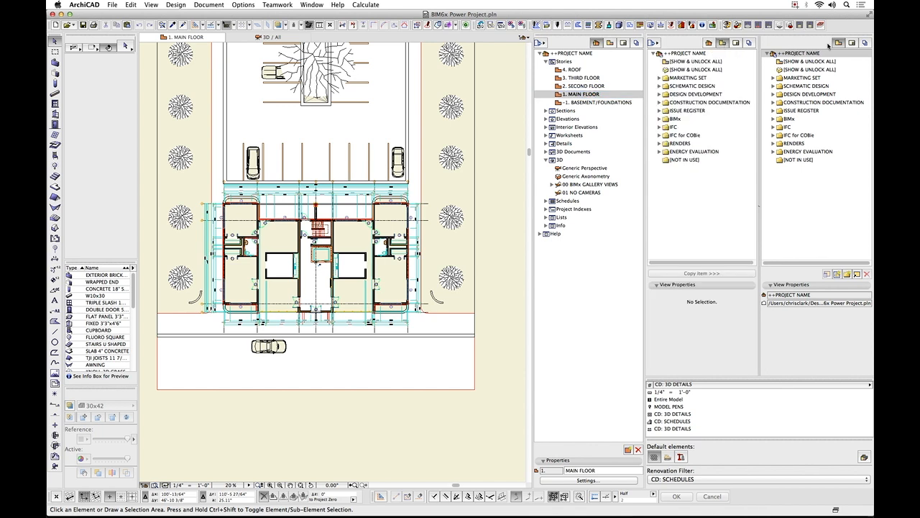
pyautogui.click(853, 43)
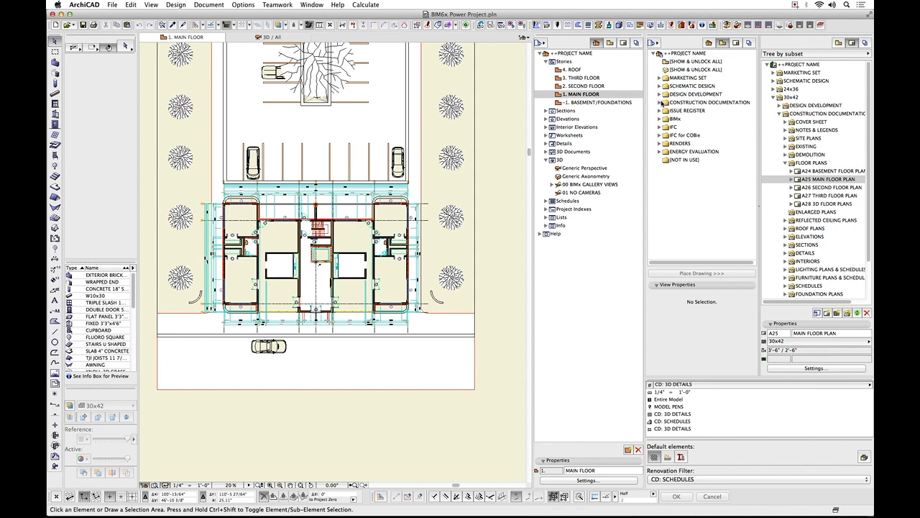
# Open the MAIN FLOOR PLAN view from the FLOOR PLANS folder of CONSTRUCTION DOCUMENTATION in the view map.
pyautogui.click(660, 103)
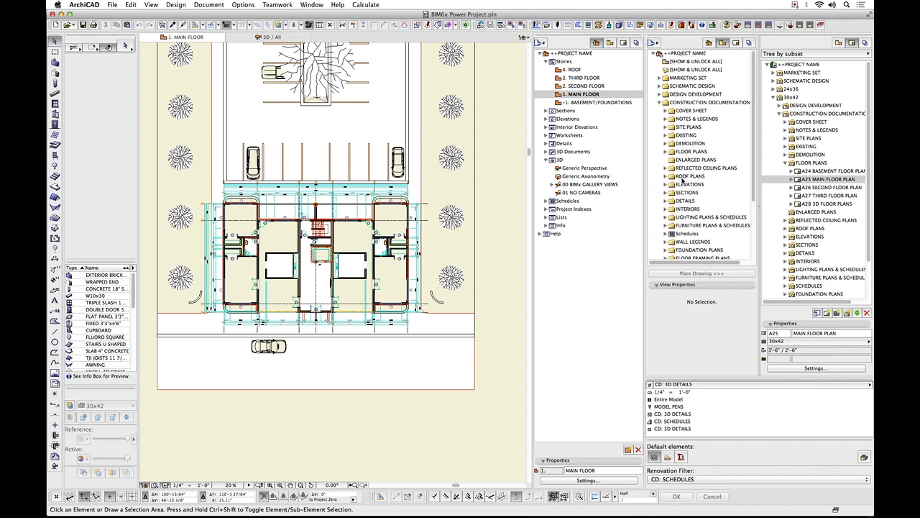
pyautogui.click(666, 152)
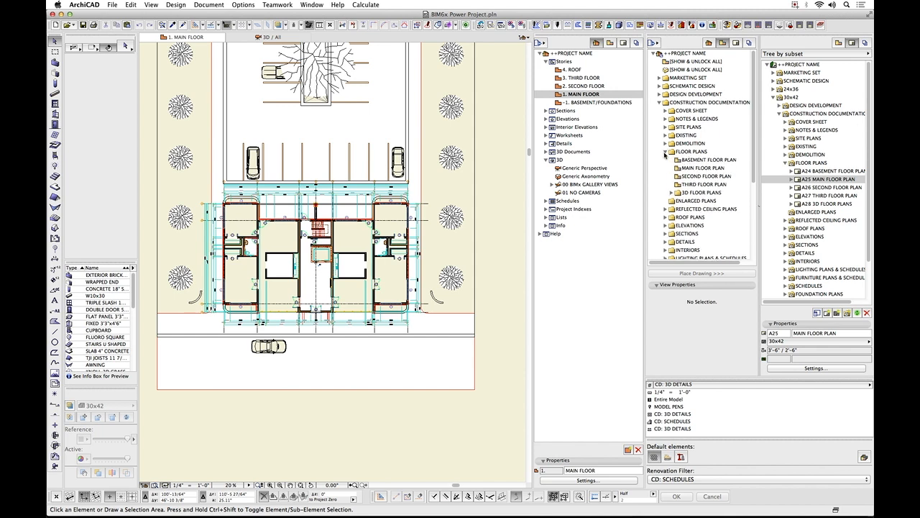
pyautogui.click(703, 169)
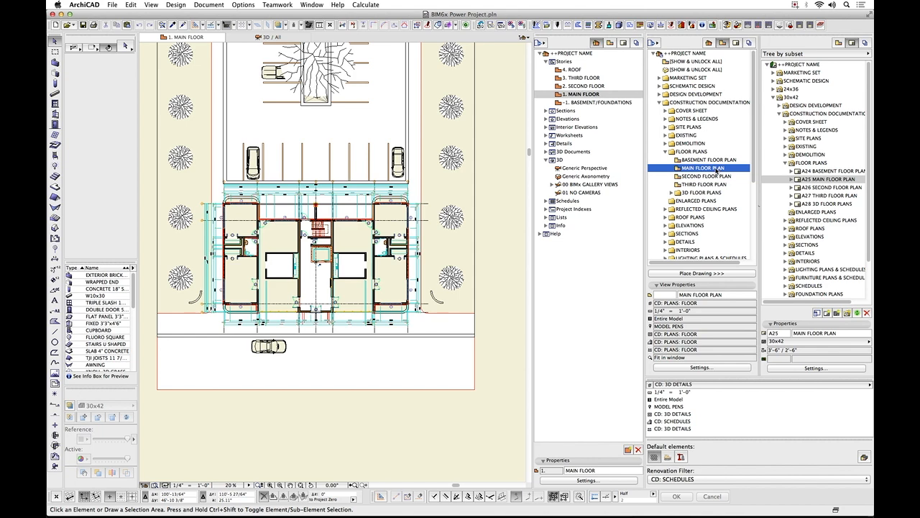
pyautogui.doubleClick(717, 170)
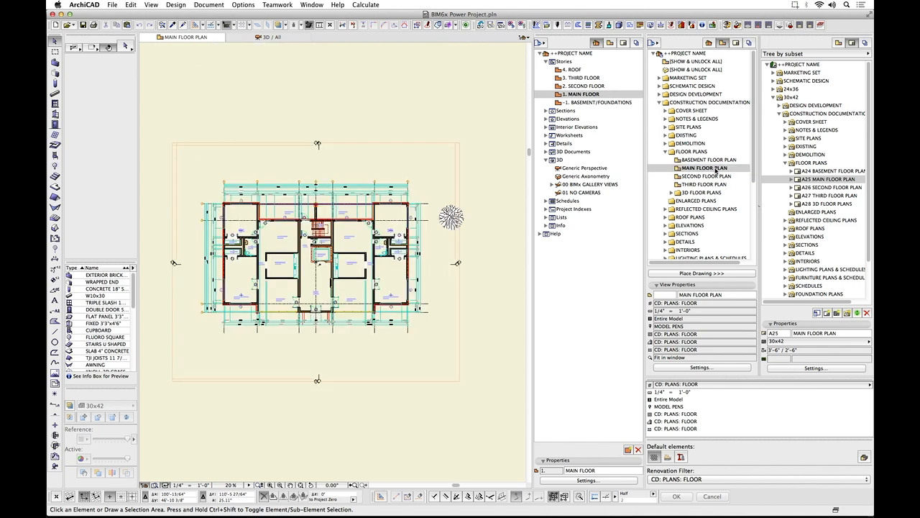
# Expand layout A25 MAIN FLOOR PLAN in the layout book and open its MAIN FLOOR PLAN drawing.
pyautogui.click(792, 179)
pyautogui.click(826, 187)
pyautogui.doubleClick(827, 188)
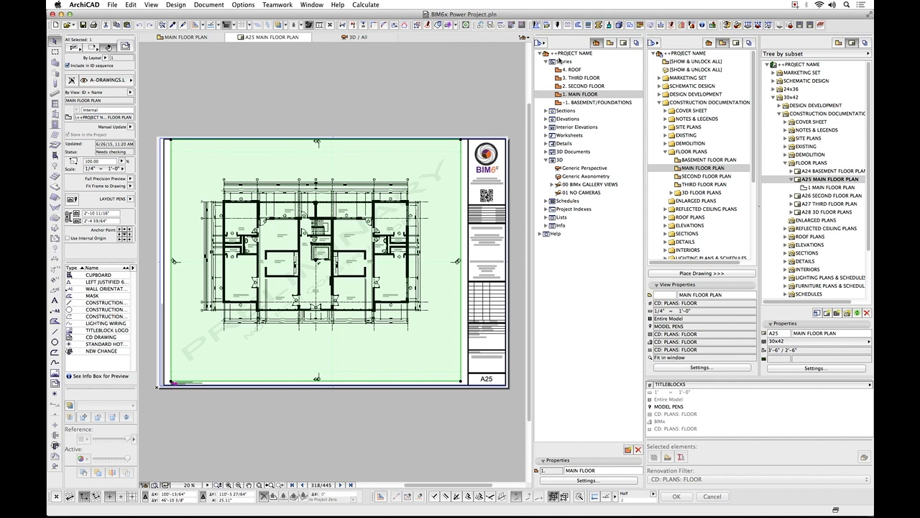
# Examine the Sections, Elevations and Interior Elevations groups of the project map, collapsing each one again.
pyautogui.click(546, 112)
pyautogui.click(546, 111)
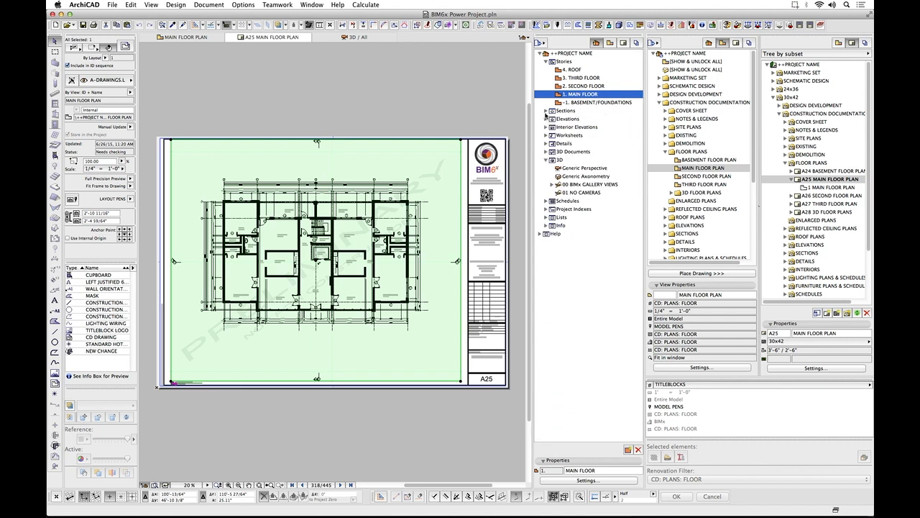
pyautogui.click(547, 120)
pyautogui.click(547, 119)
pyautogui.click(548, 127)
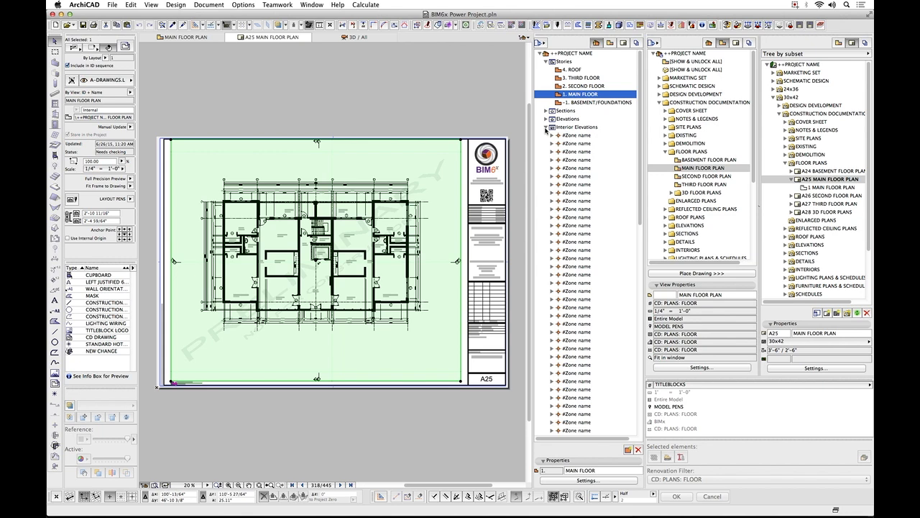
pyautogui.click(547, 128)
# Examine the Worksheets, Details and 3D Documents groups of the project map, collapsing each one again.
pyautogui.click(548, 136)
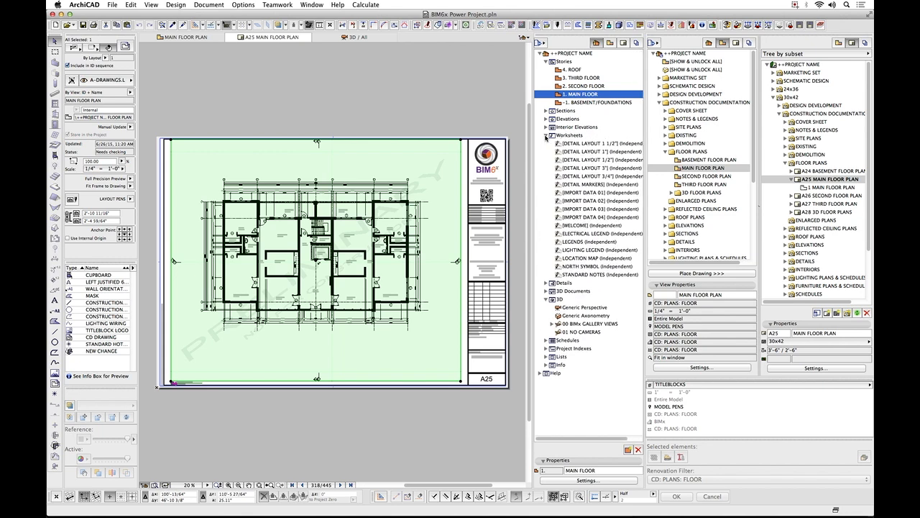
pyautogui.click(547, 135)
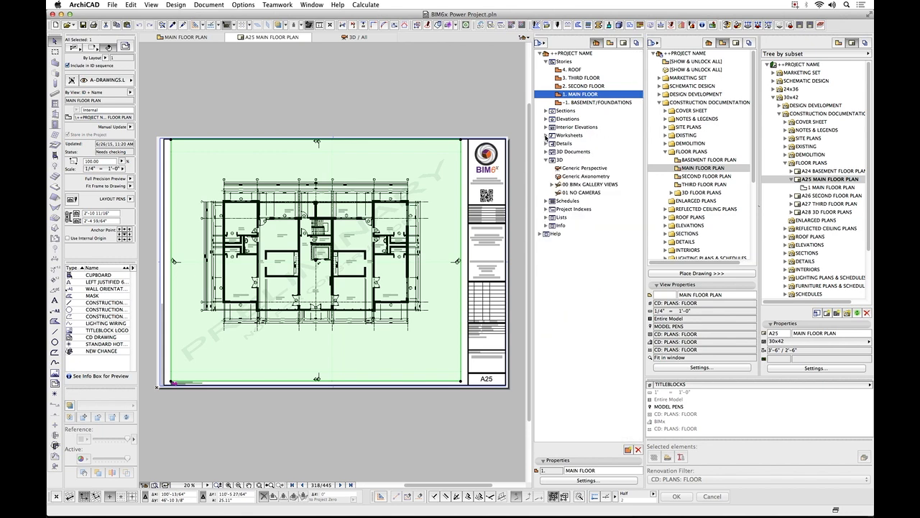
pyautogui.click(548, 143)
pyautogui.click(547, 143)
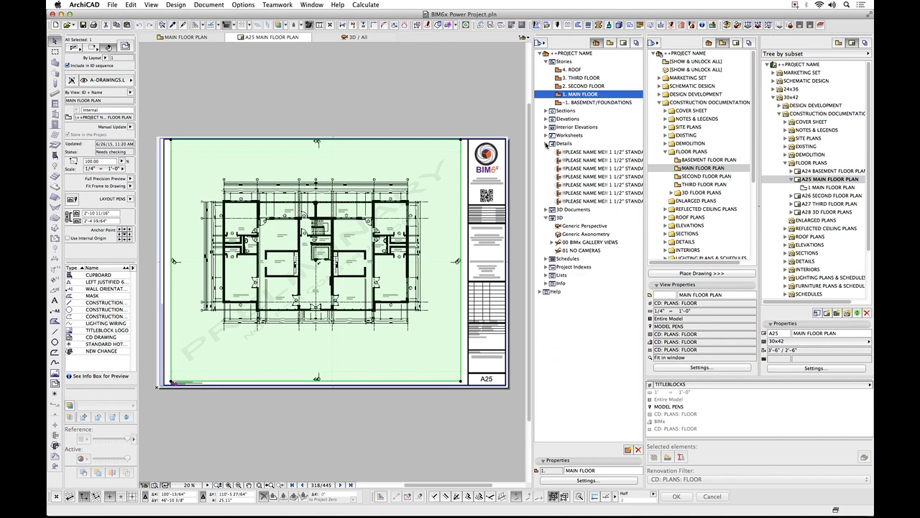
pyautogui.click(548, 152)
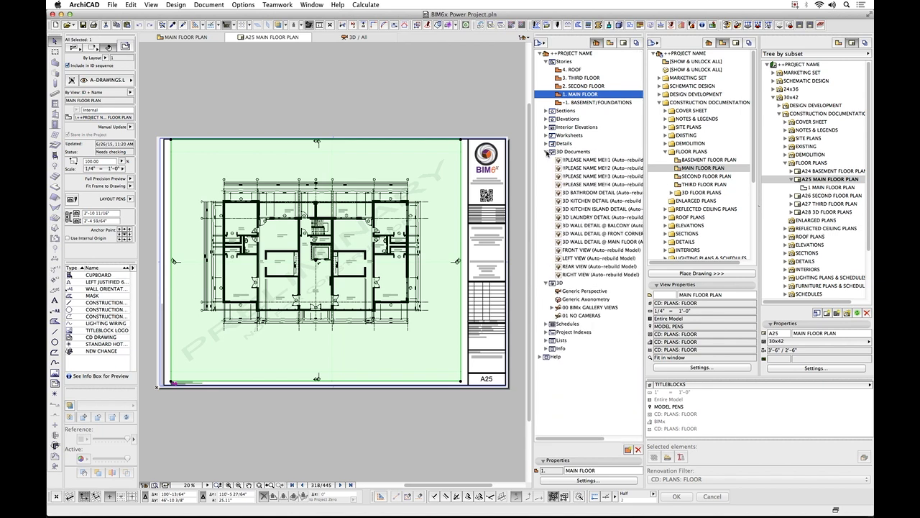
pyautogui.click(548, 152)
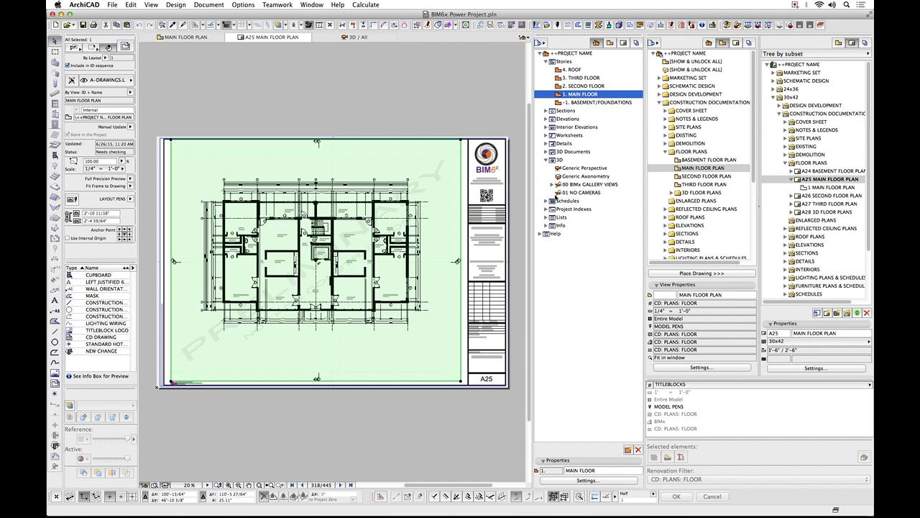
# Review the Element schedules, the Project Indexes and the Lists in the project map.
pyautogui.click(546, 202)
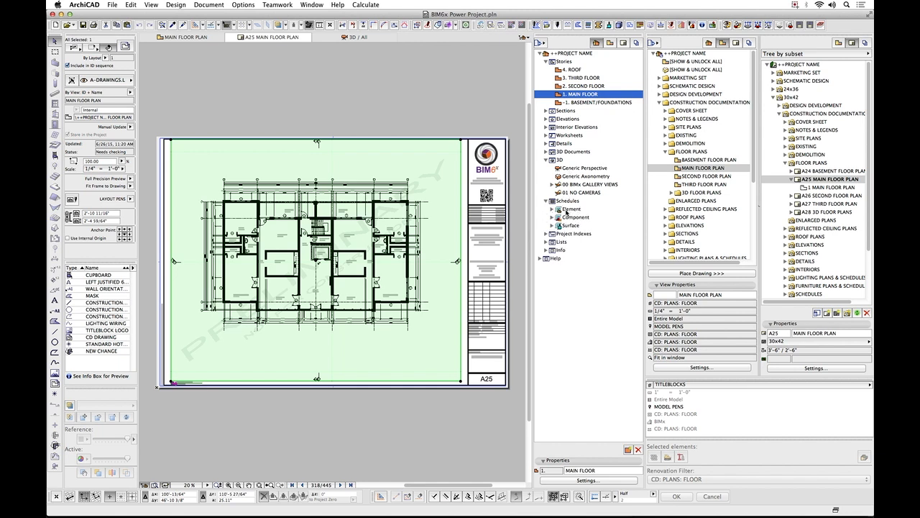
pyautogui.click(552, 209)
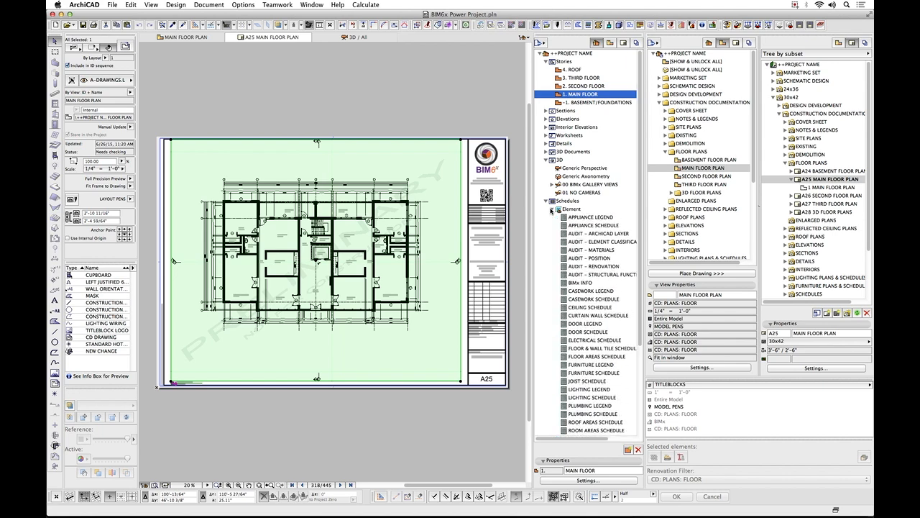
pyautogui.click(552, 210)
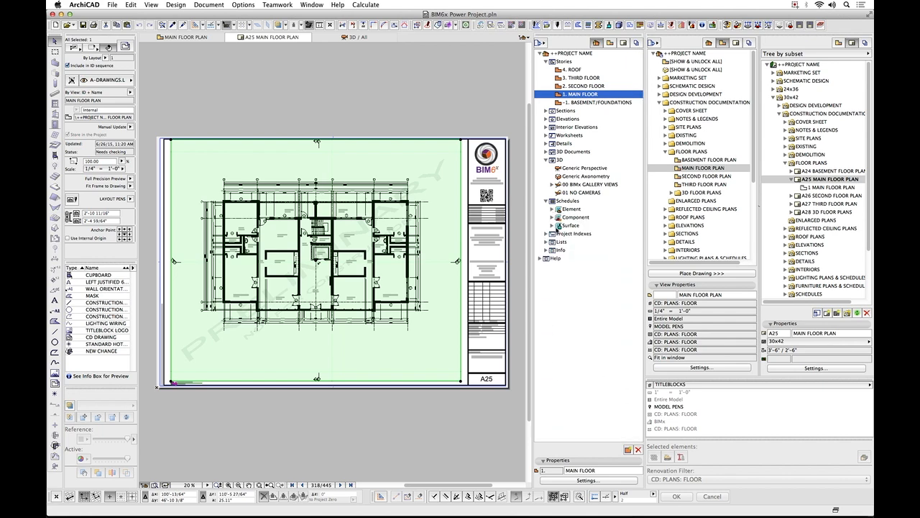
pyautogui.click(546, 234)
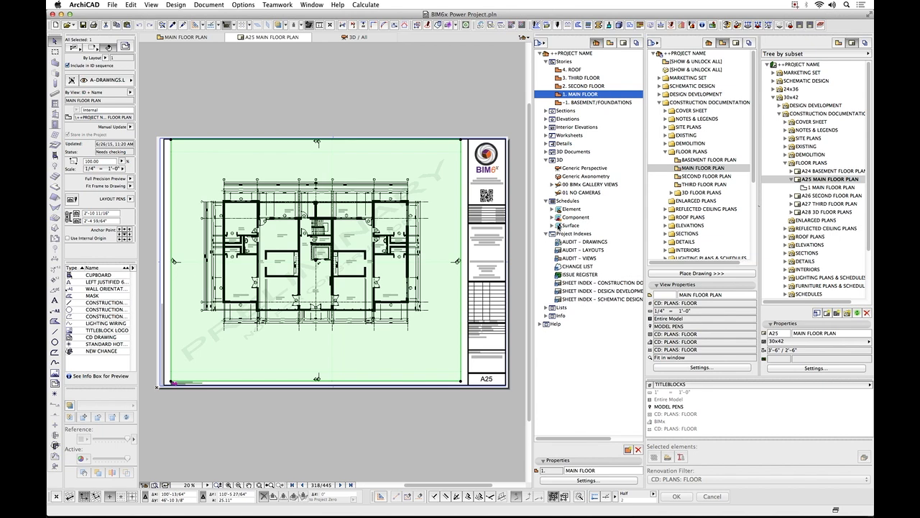
pyautogui.click(546, 234)
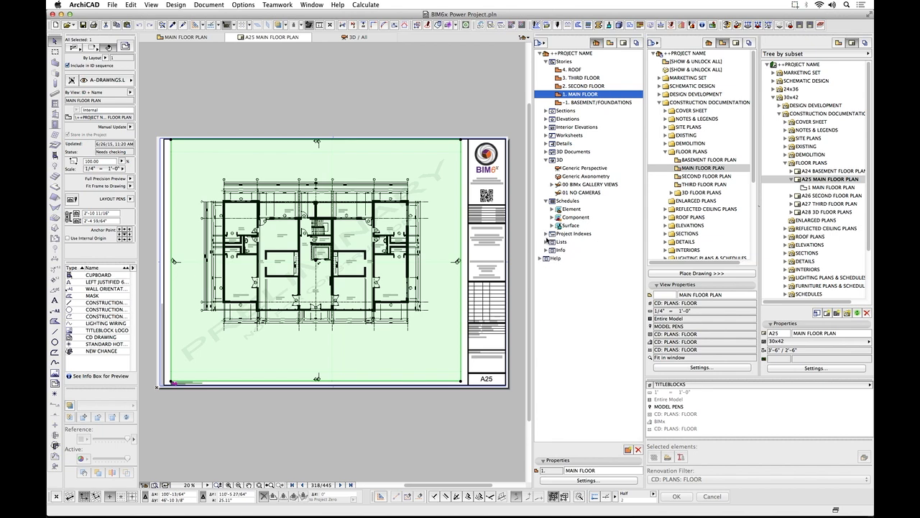
pyautogui.click(546, 242)
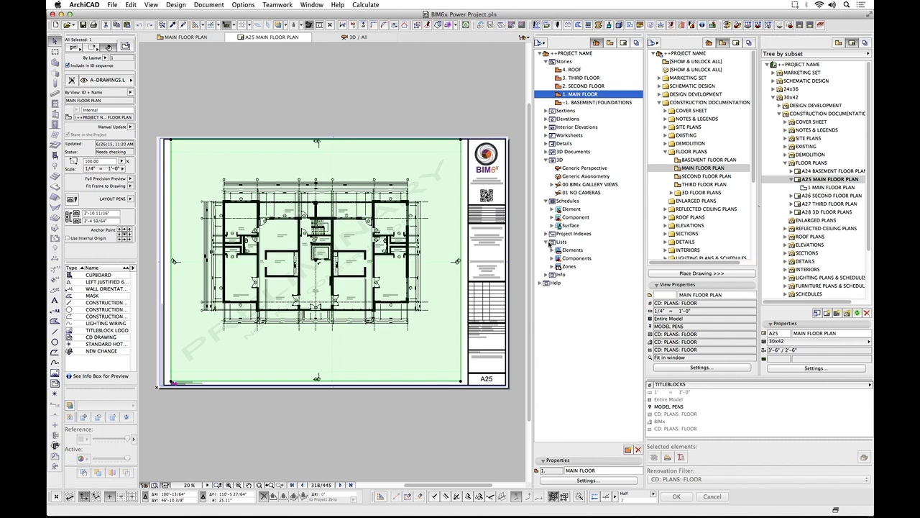
pyautogui.click(547, 242)
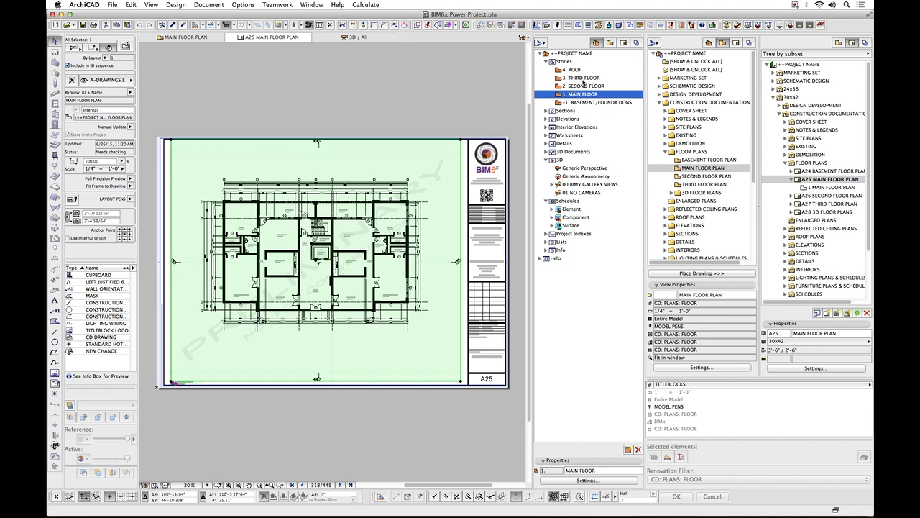
# Return to the MAIN FLOOR PLAN view to see the markers beside the plan, and list the Element schedules in the project map.
pyautogui.click(192, 38)
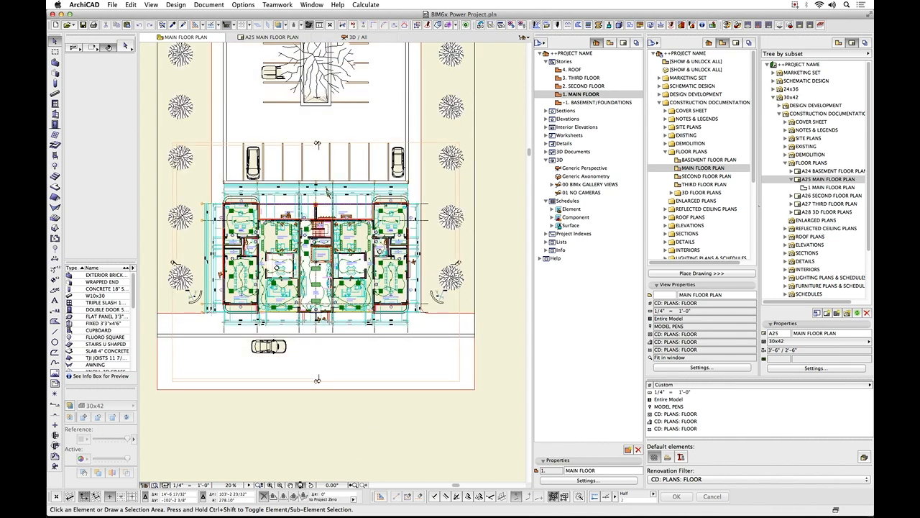
pyautogui.click(301, 486)
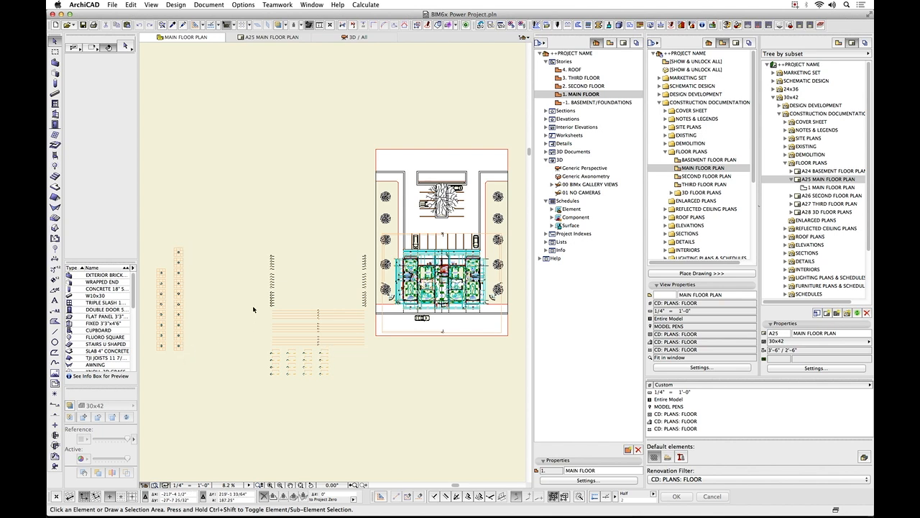
pyautogui.click(553, 210)
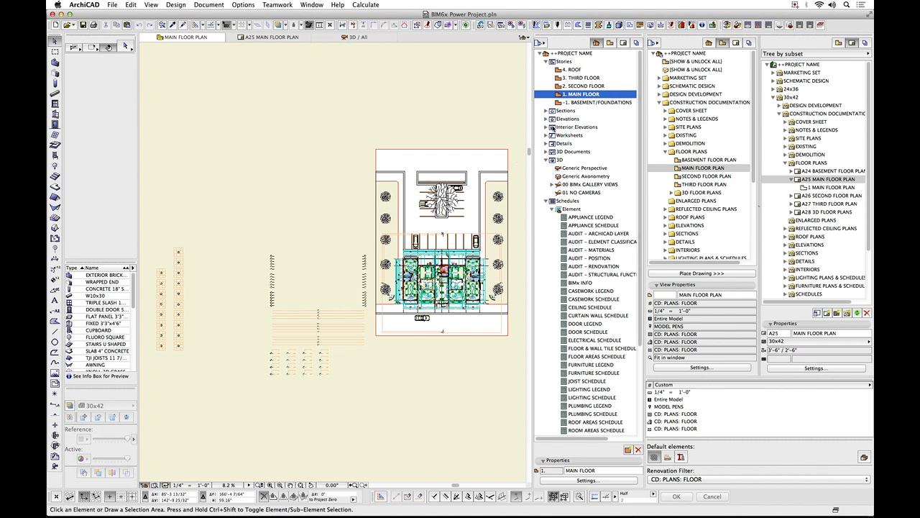
# Open the [DETAIL MARKERS] worksheet from the project map.
pyautogui.click(548, 135)
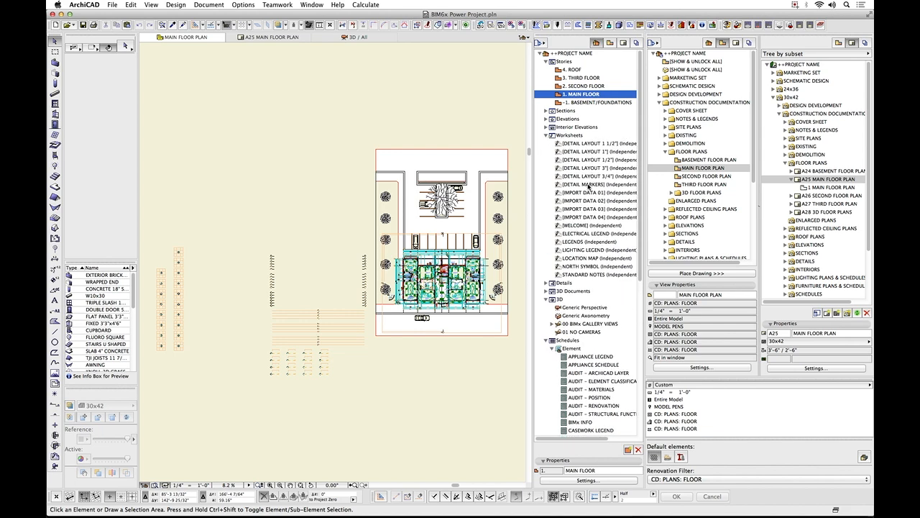
pyautogui.click(588, 185)
pyautogui.doubleClick(585, 187)
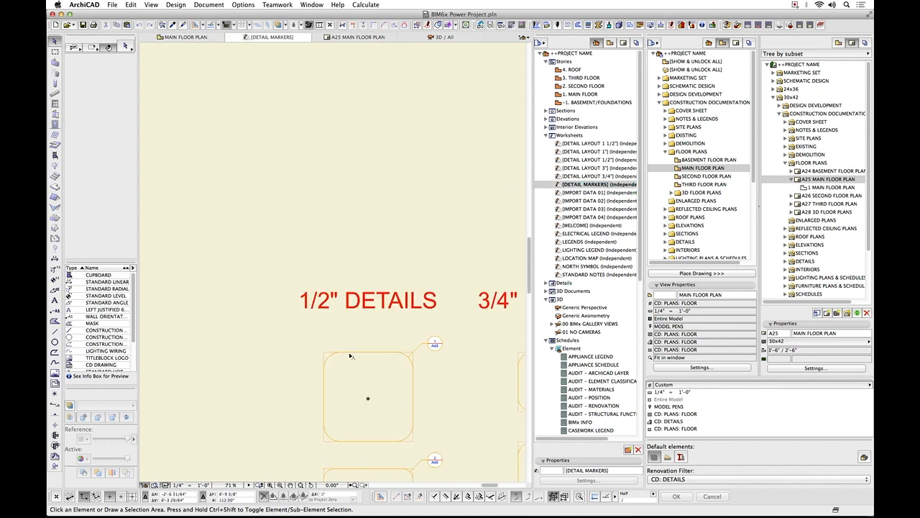
# Review the instructions and detail markers on the worksheet, and select the topmost marker under 1/2" DETAILS.
pyautogui.scroll(-3, 350, 354)
pyautogui.scroll(-4, 350, 356)
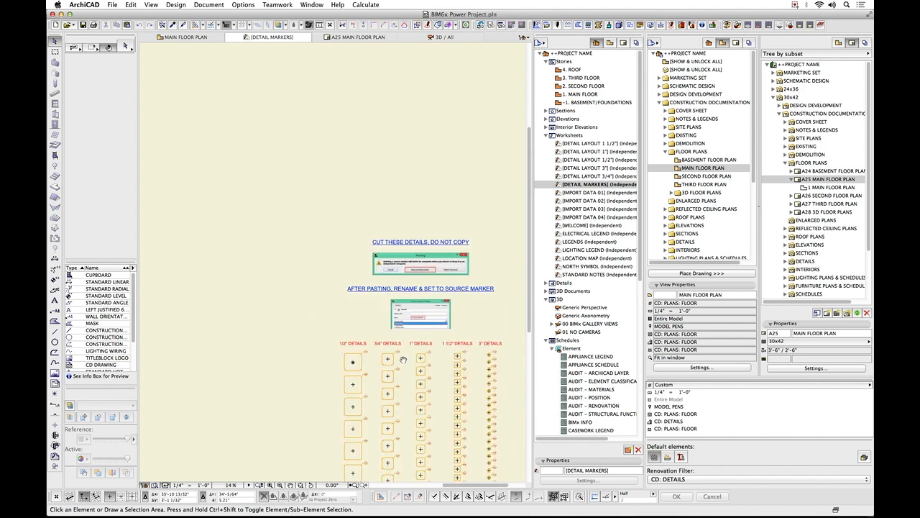
pyautogui.moveTo(401, 359); pyautogui.dragTo(332, 350, button='middle')
pyautogui.scroll(3, 333, 351)
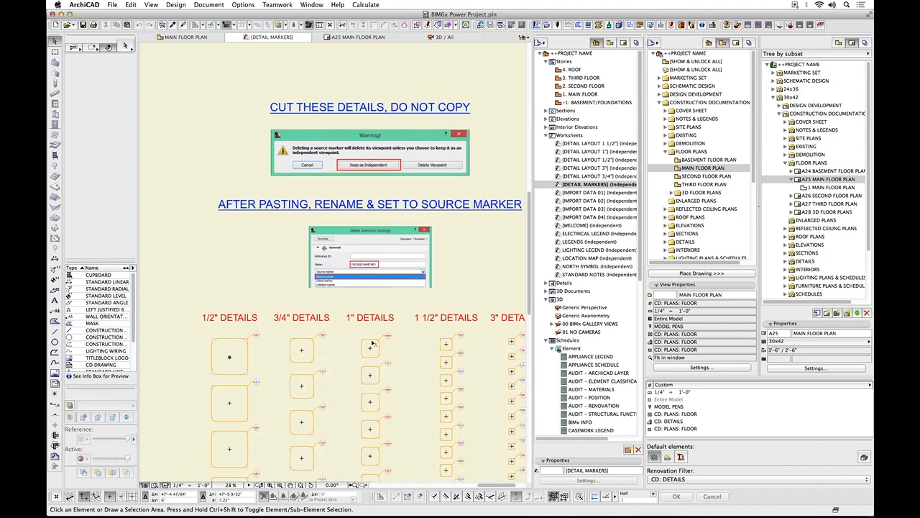
pyautogui.moveTo(361, 341); pyautogui.dragTo(335, 336, button='middle')
pyautogui.scroll(-1, 335, 337)
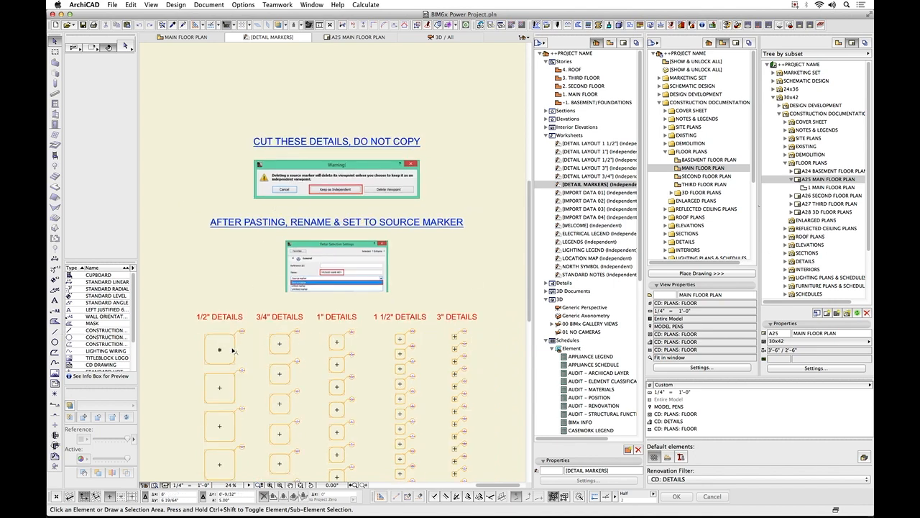
pyautogui.click(236, 335)
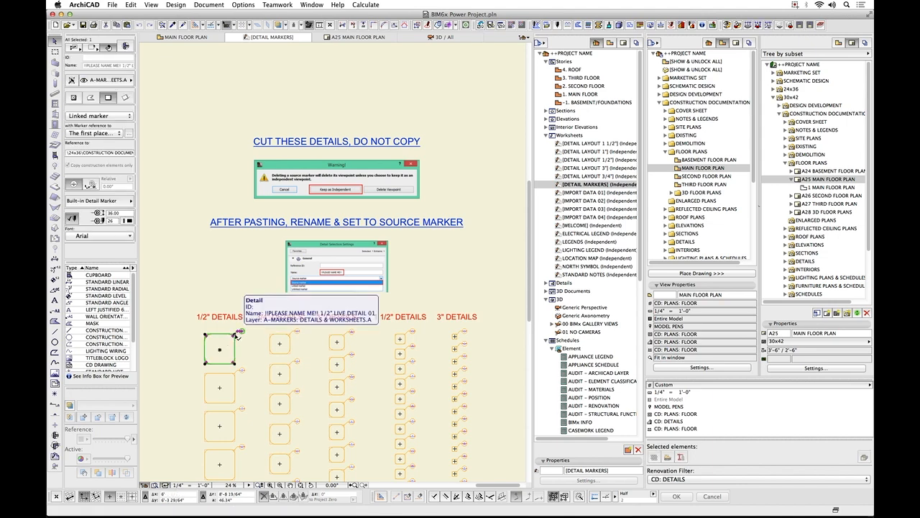
# Cut the selected 1/2" detail marker from the worksheet and open CD: BUILDING SECTION A from the project map's Sections.
pyautogui.rightClick(241, 336)
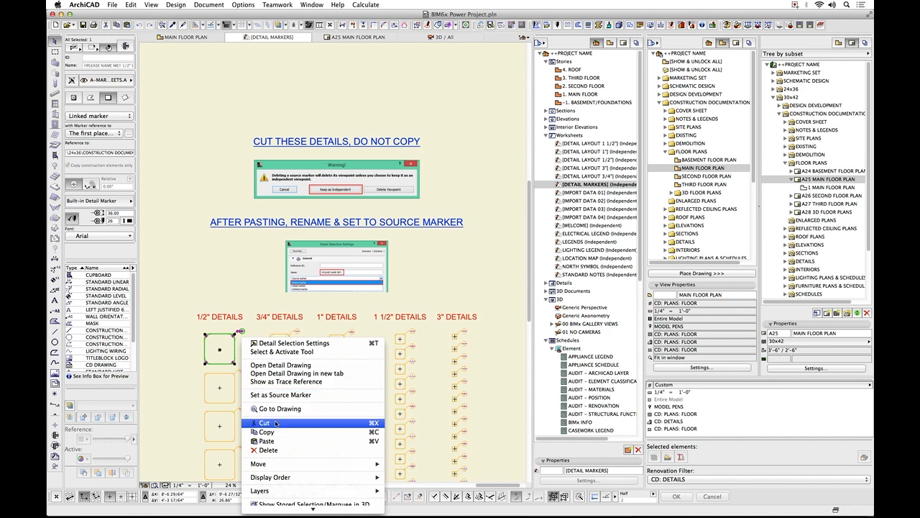
pyautogui.click(275, 422)
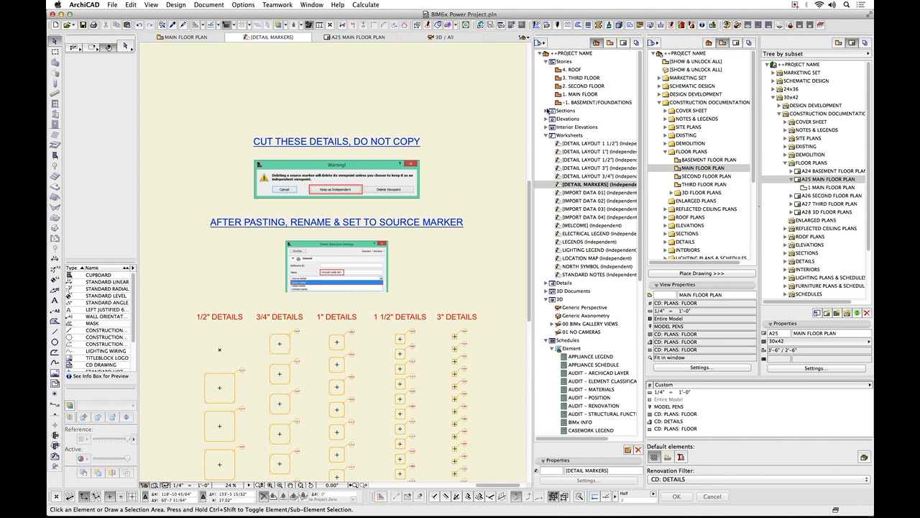
pyautogui.click(547, 111)
pyautogui.click(589, 119)
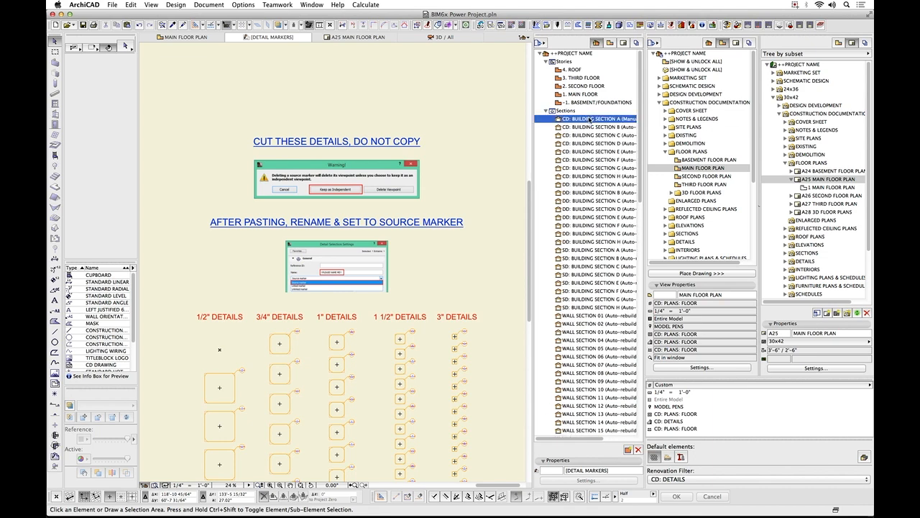
pyautogui.doubleClick(589, 119)
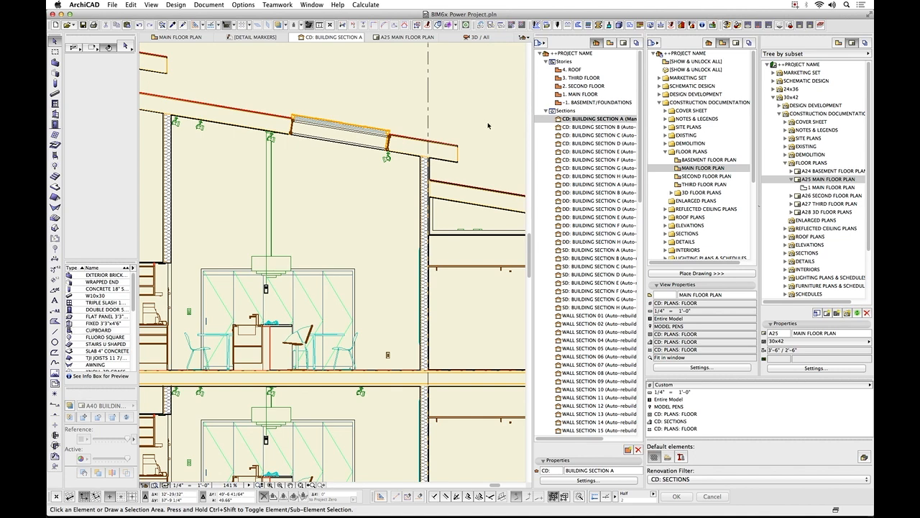
# Paste the detail marker at the center of the current view, keeping that view, and move it over the roof eave at grid line 7.
pyautogui.rightClick(449, 116)
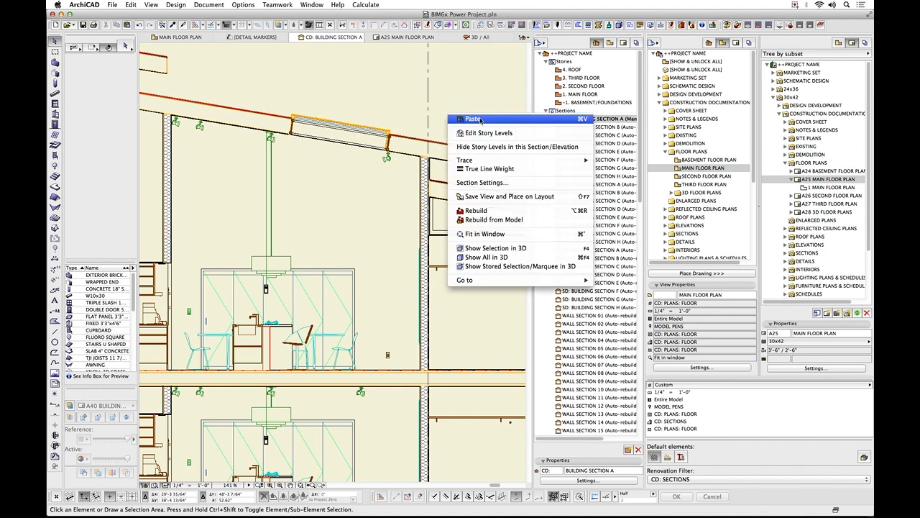
pyautogui.click(473, 118)
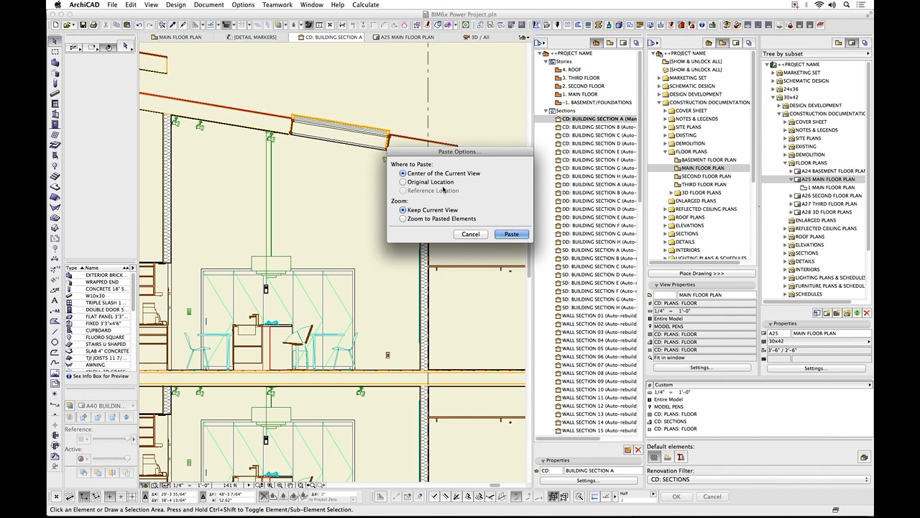
pyautogui.click(508, 235)
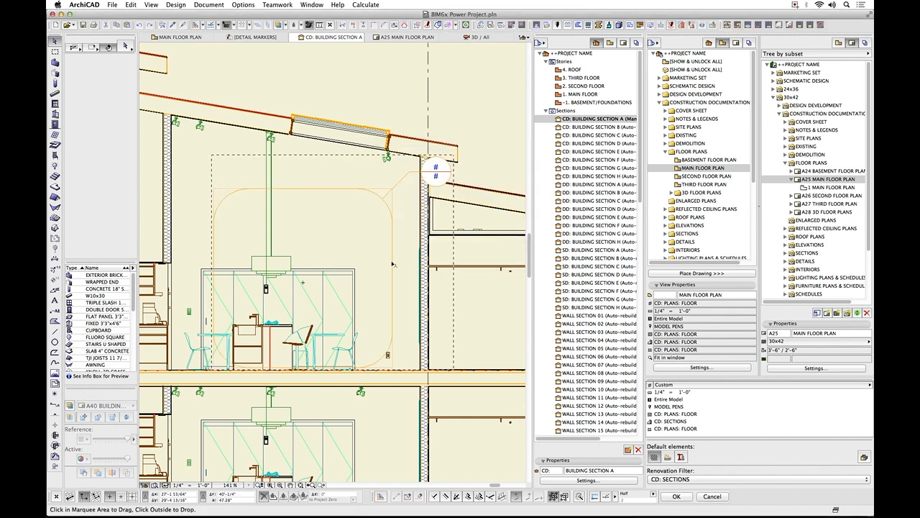
pyautogui.click(303, 281)
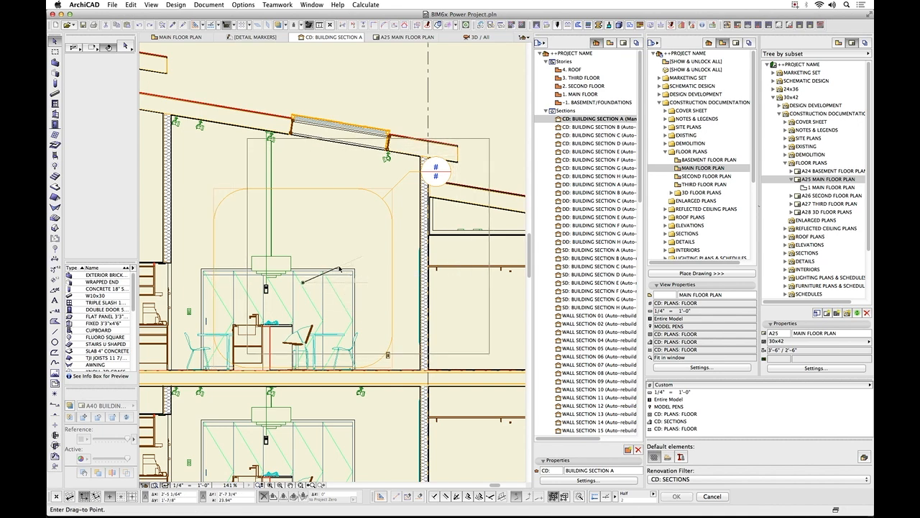
pyautogui.scroll(-5, 339, 269)
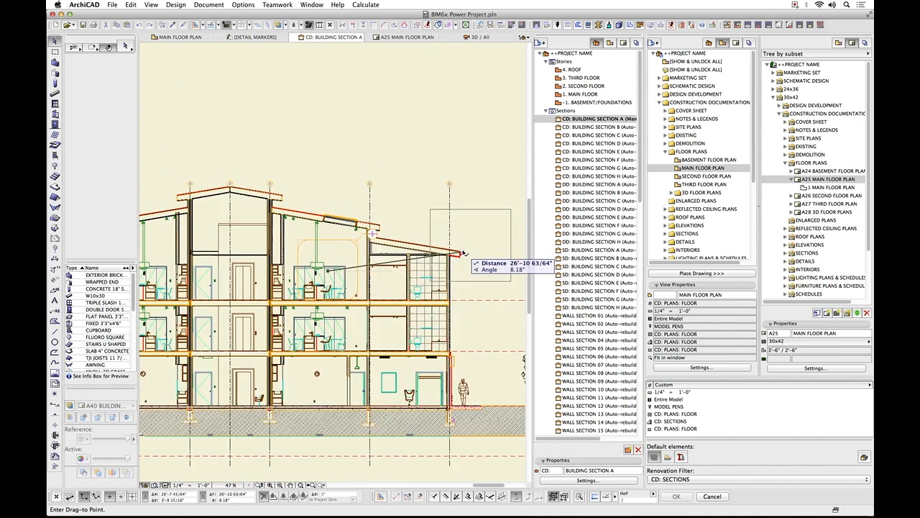
pyautogui.click(463, 253)
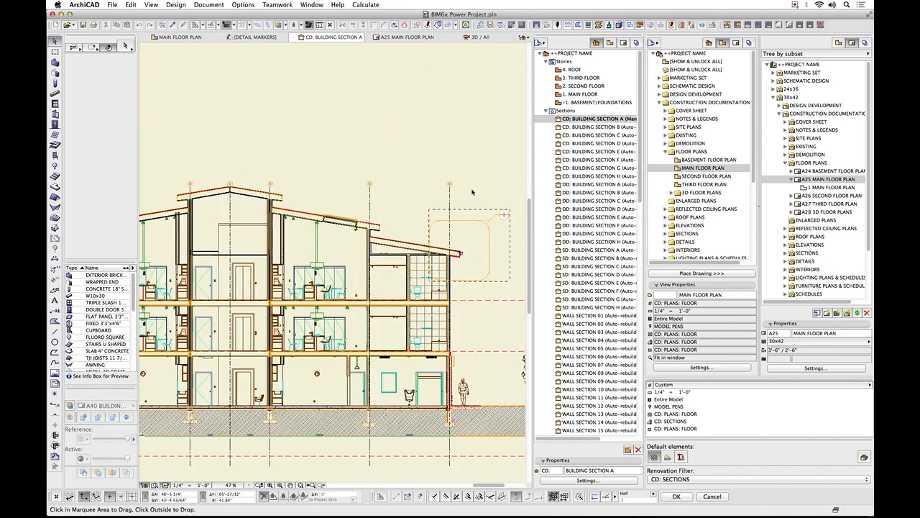
pyautogui.click(472, 243)
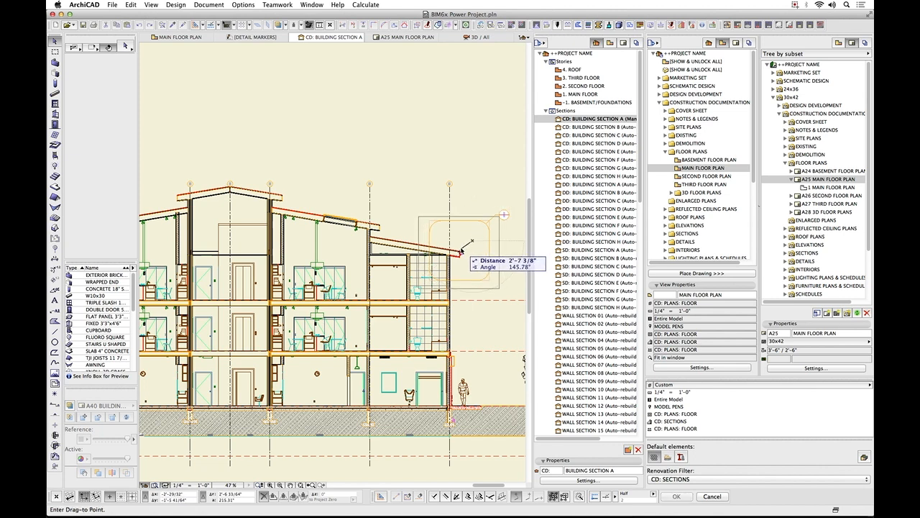
pyautogui.click(455, 251)
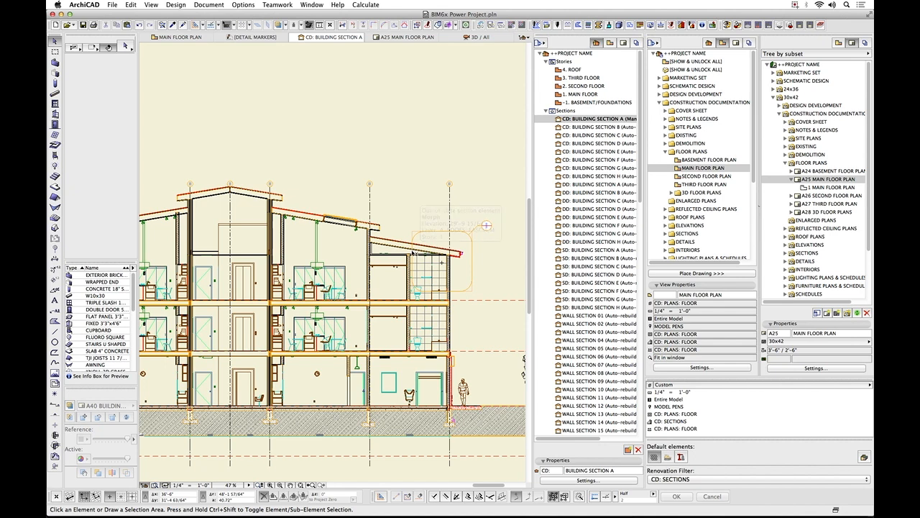
# Select the pasted marker and offset its left and lower edges inward to fit its boundary around the eave.
pyautogui.scroll(5, 414, 253)
pyautogui.click(413, 253)
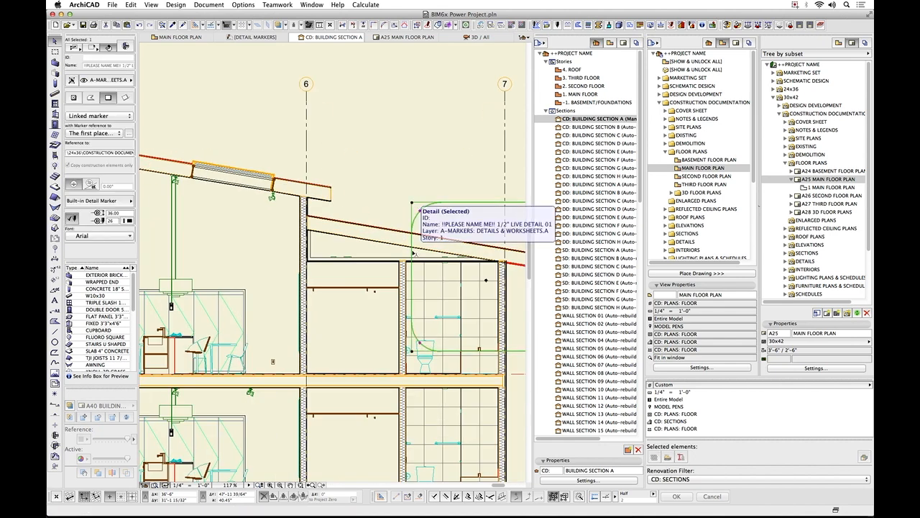
pyautogui.click(412, 252)
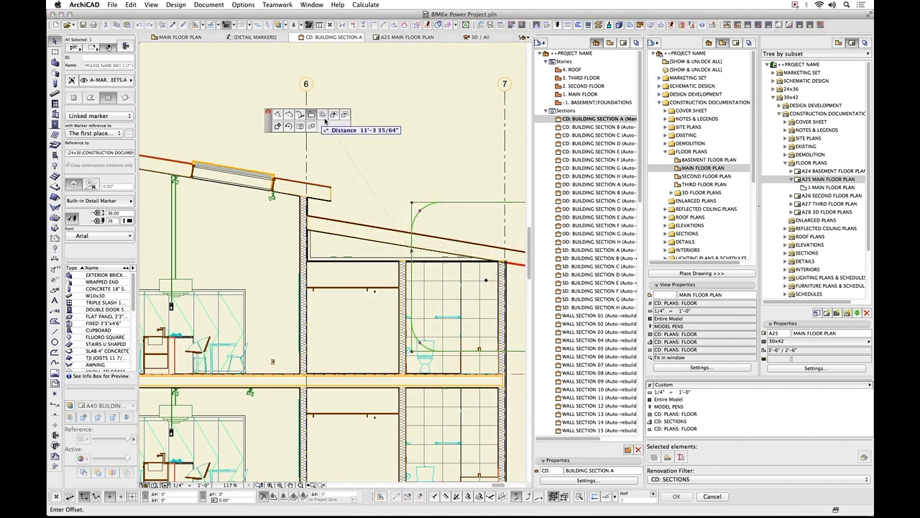
pyautogui.click(458, 251)
pyautogui.scroll(-2, 465, 299)
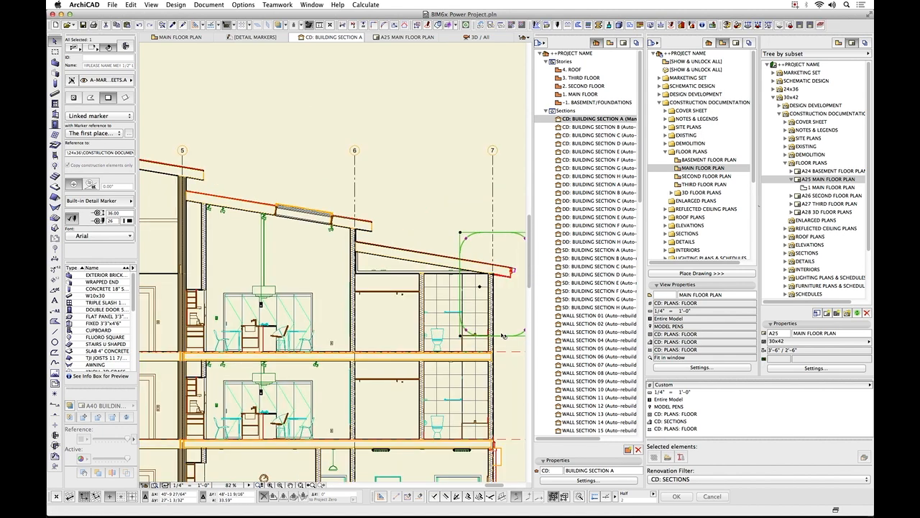
pyautogui.click(503, 334)
pyautogui.click(503, 309)
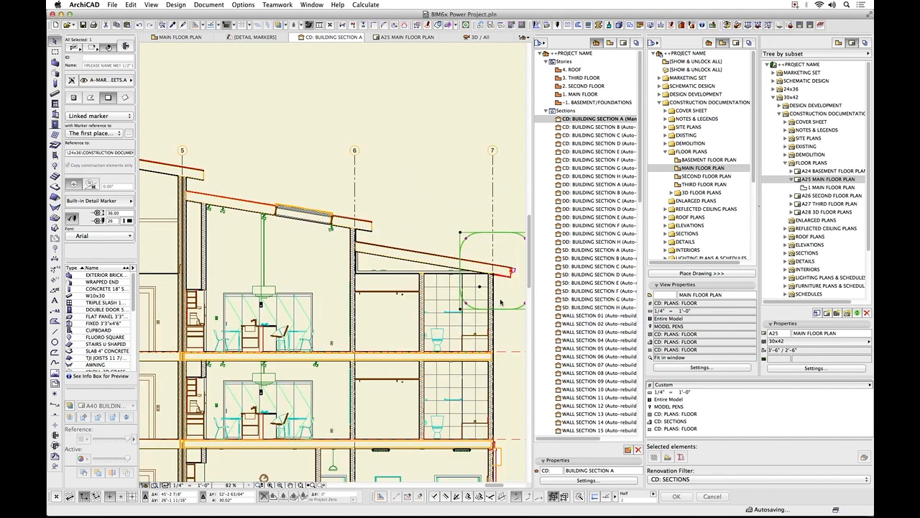
pyautogui.moveTo(475, 218); pyautogui.dragTo(331, 223, button='middle')
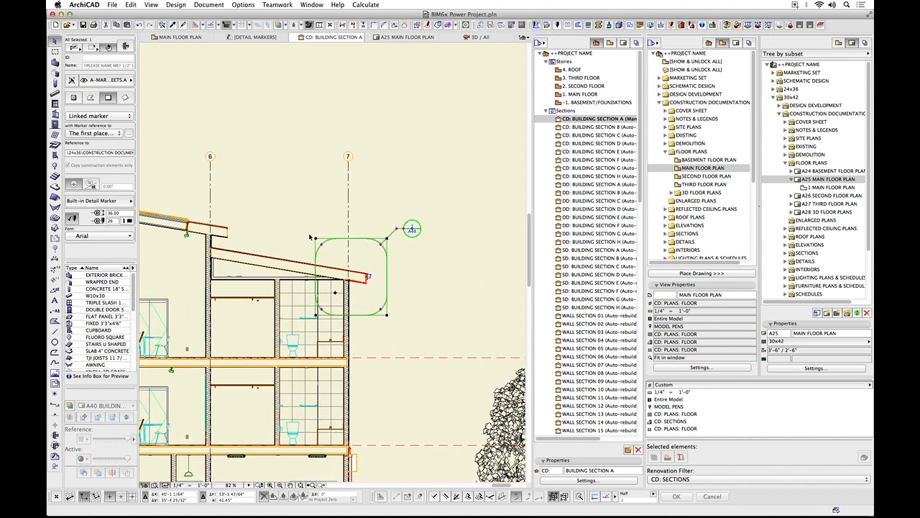
# Change the selected detail marker to a source marker and name it EAVE DETAIL.
pyautogui.click(129, 116)
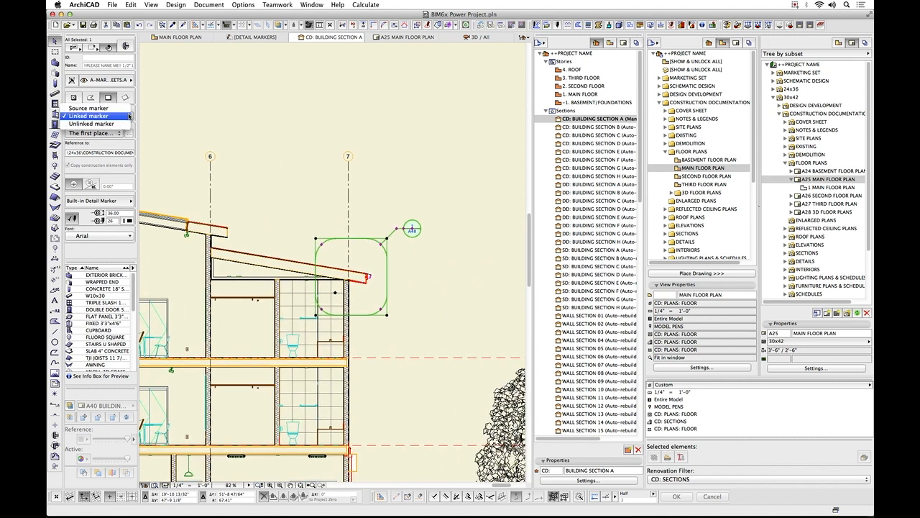
pyautogui.click(120, 108)
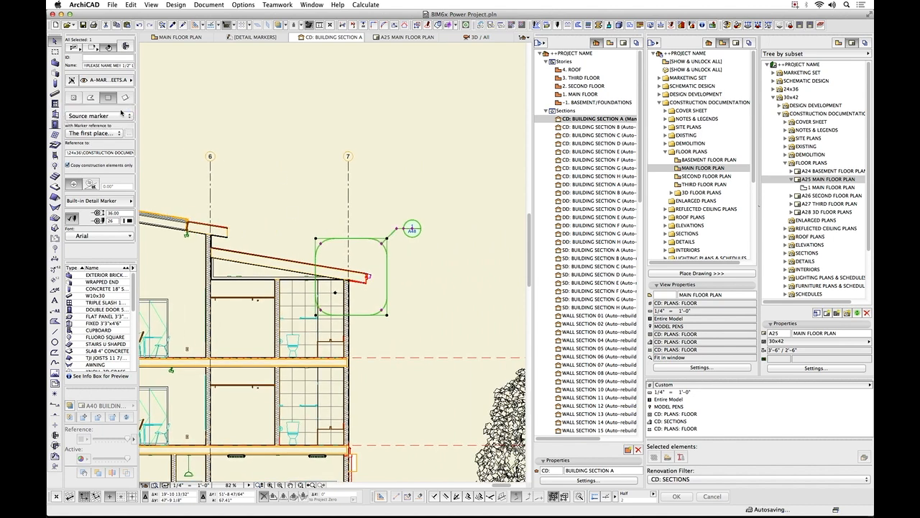
pyautogui.click(106, 65)
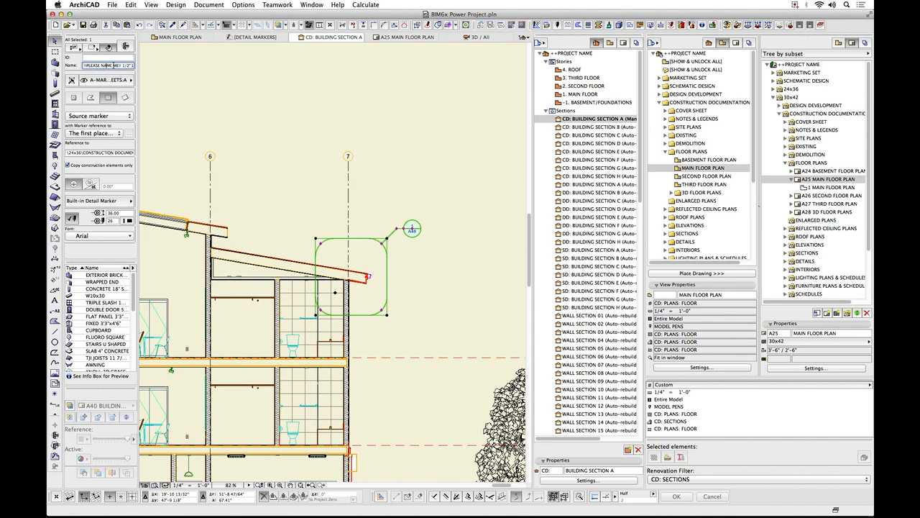
pyautogui.moveTo(85, 66); pyautogui.dragTo(194, 64)
pyautogui.press('BackSpace')
pyautogui.write('EAVE DETAIL')
# Collapse Sections in the project map and look through the Details list for the EAVE DETAIL viewpoint.
pyautogui.click(547, 111)
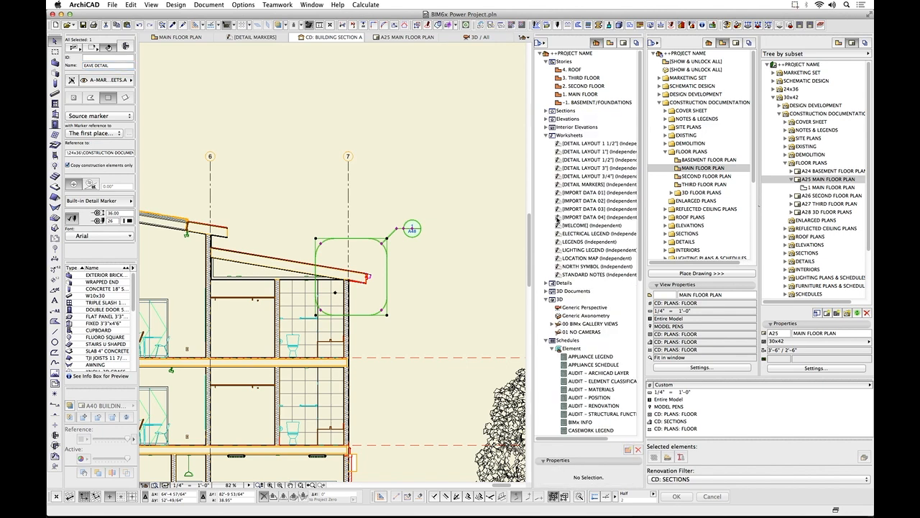
pyautogui.click(548, 283)
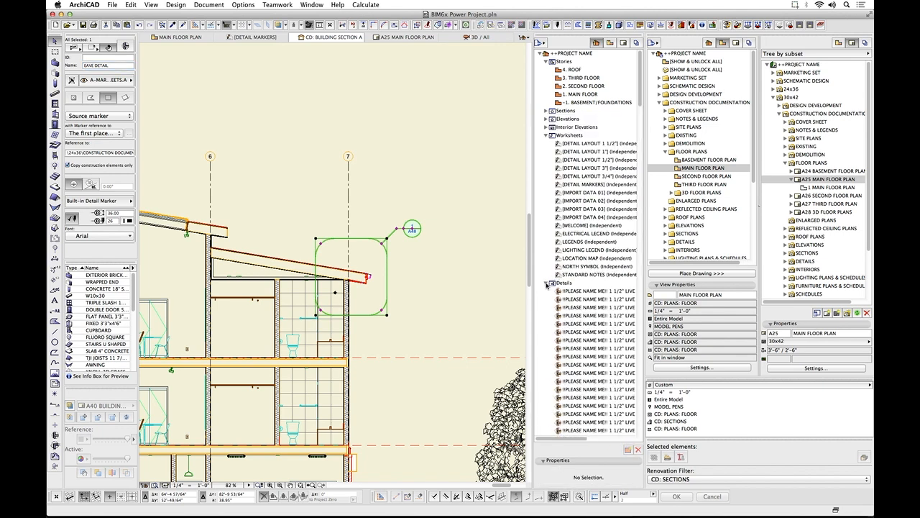
pyautogui.scroll(-8, 576, 303)
pyautogui.scroll(-5, 576, 303)
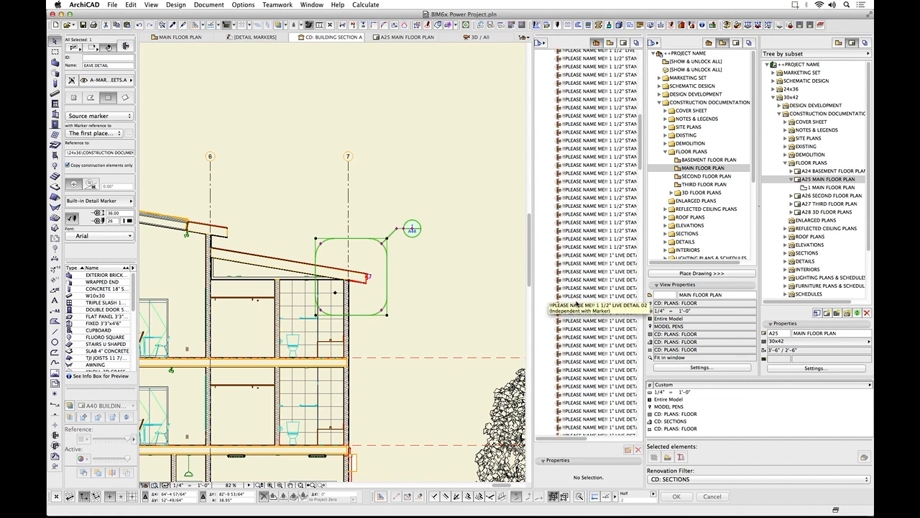
pyautogui.scroll(-10, 577, 304)
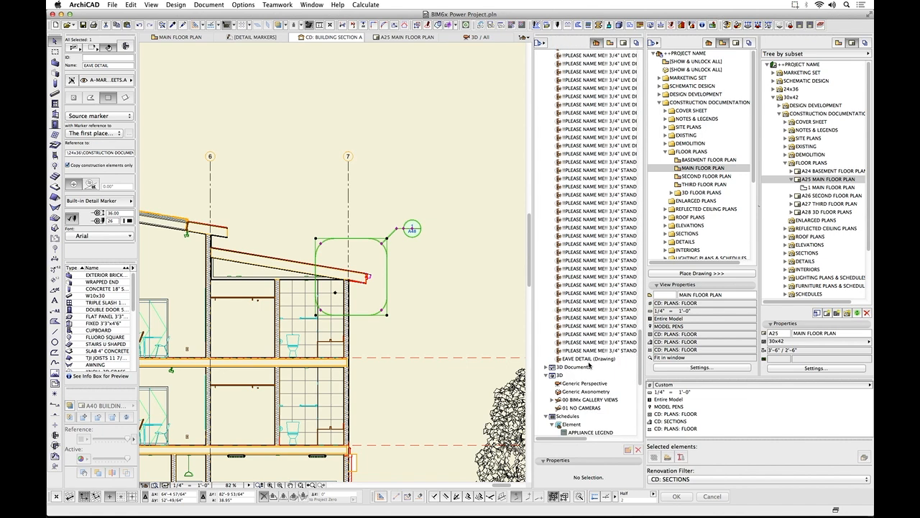
# Collapse FLOOR PLANS in the view map and list the 1/2" DETAILS views under DETAILS, LIVE DETAILS.
pyautogui.click(666, 151)
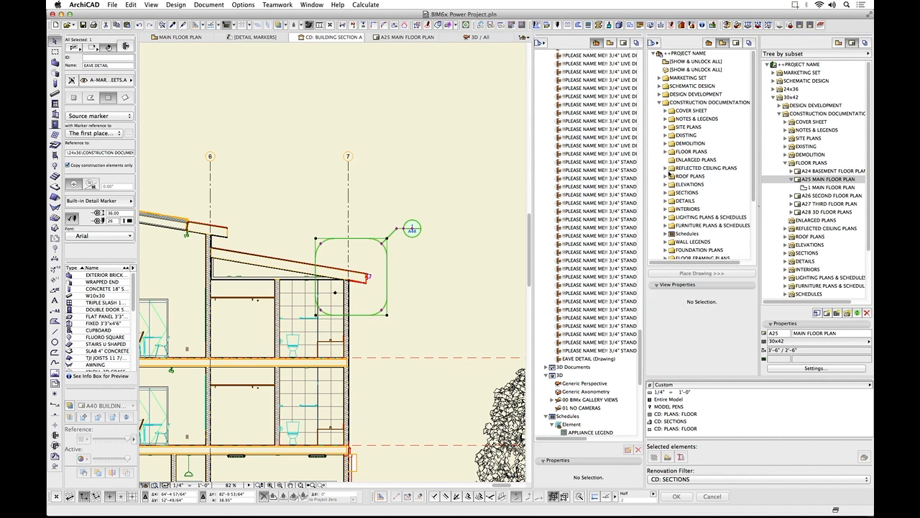
pyautogui.click(666, 201)
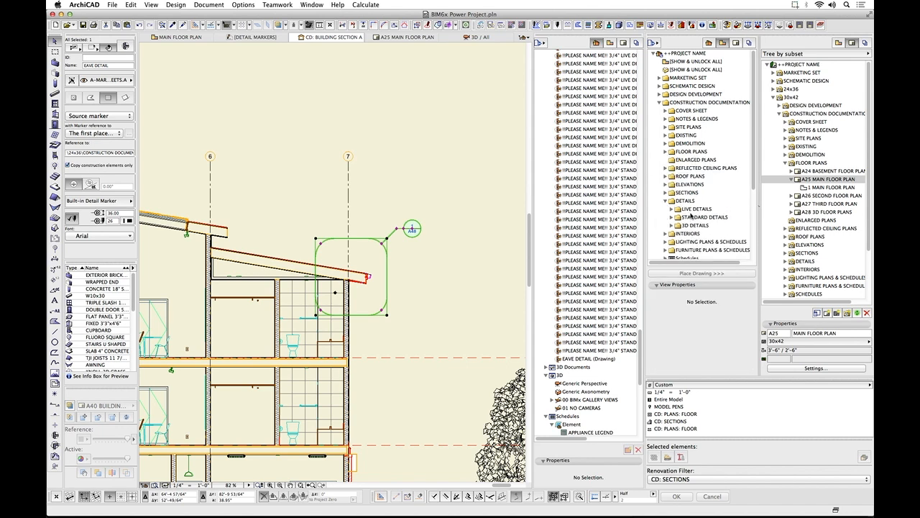
pyautogui.click(676, 209)
pyautogui.click(677, 218)
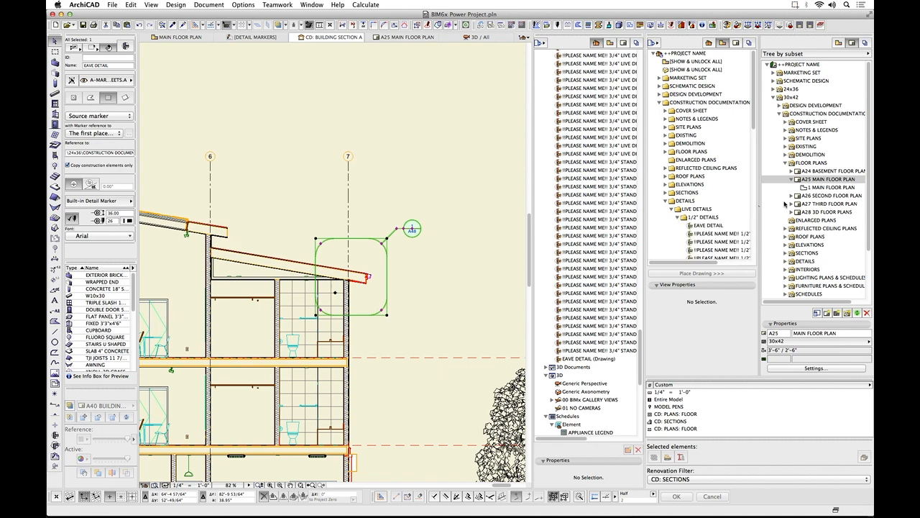
# Open the layout A48 1/2" DETAILS from LIVE DETAILS in the 30x42 layout book.
pyautogui.click(786, 261)
pyautogui.click(792, 270)
pyautogui.click(815, 279)
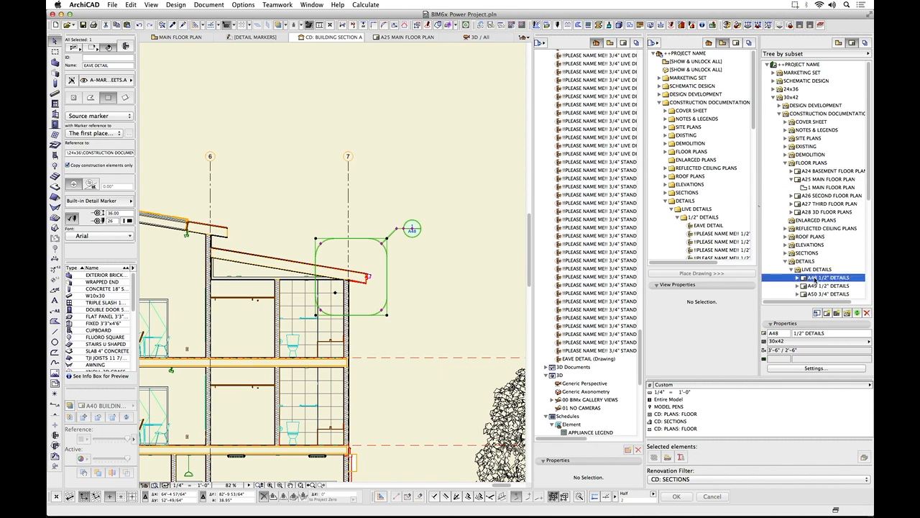
pyautogui.doubleClick(815, 279)
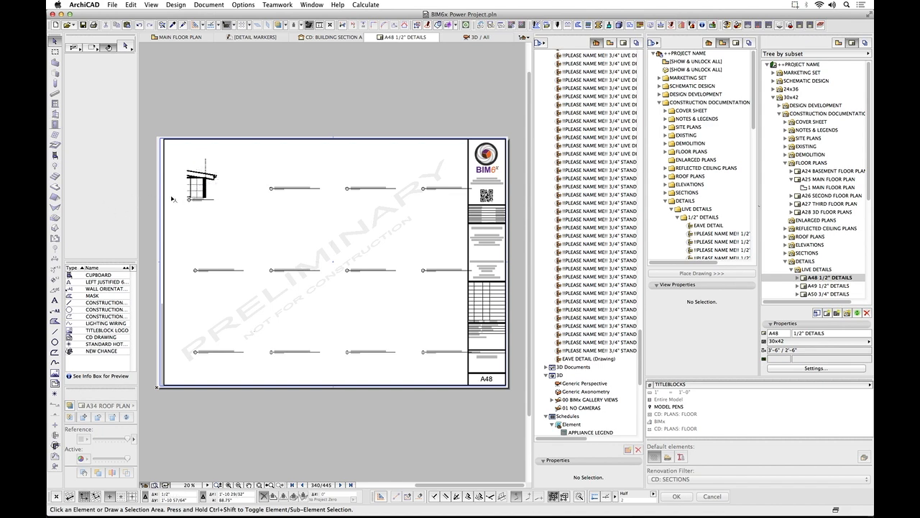
# Examine the eave detail drawing on layout A48 and select its EAVE DETAIL entry in the layout book.
pyautogui.scroll(2, 189, 195)
pyautogui.scroll(8, 190, 195)
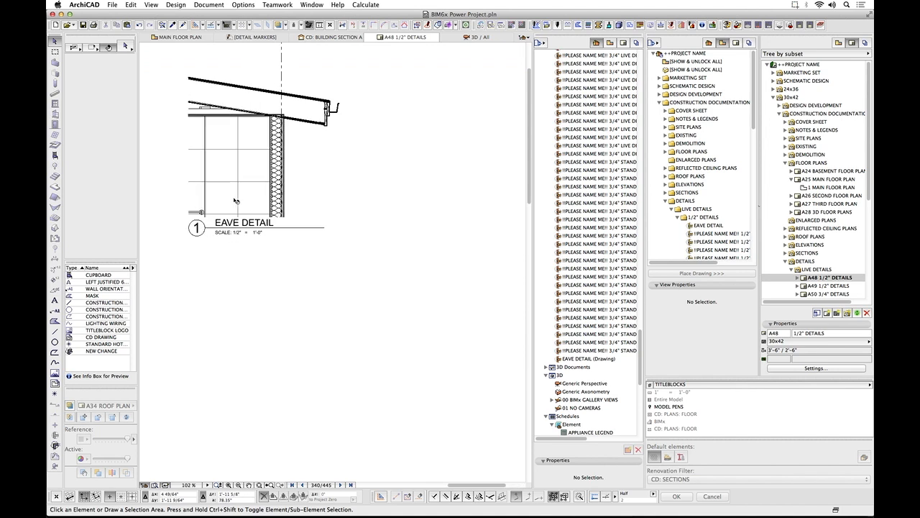
pyautogui.click(798, 278)
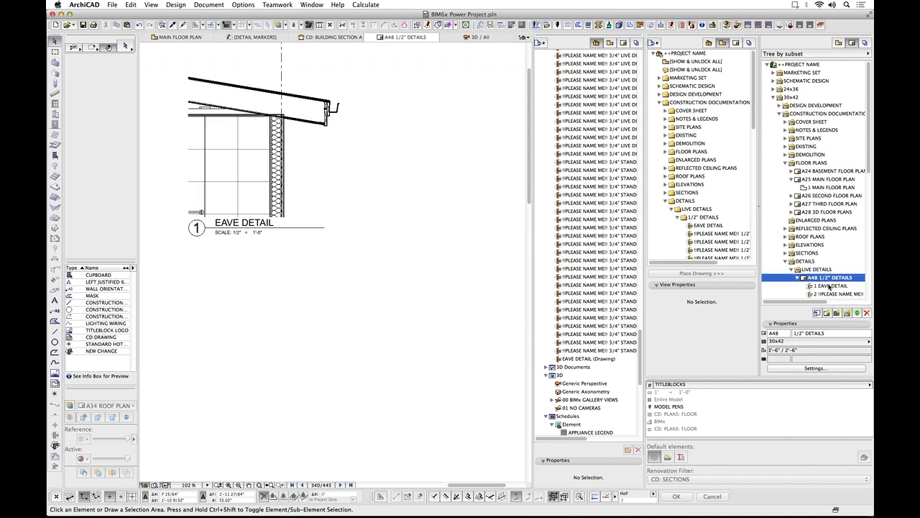
pyautogui.click(830, 287)
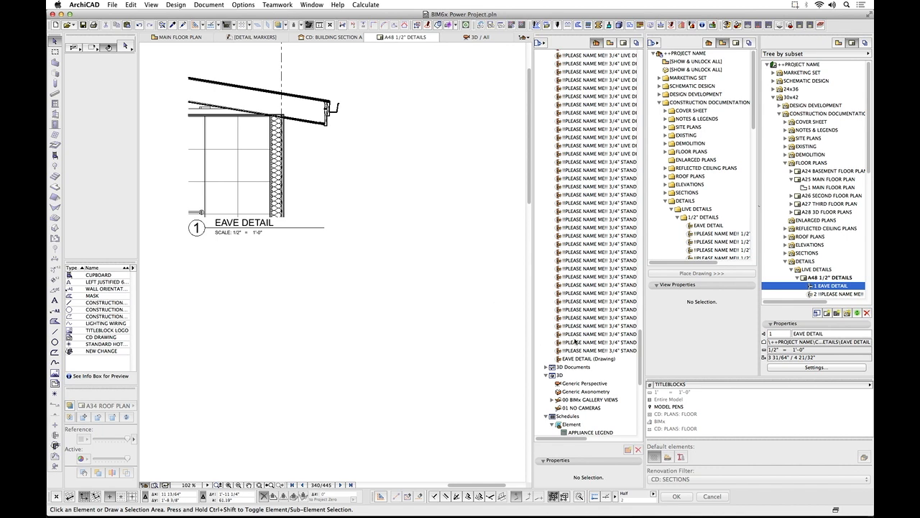
pyautogui.scroll(-3, 371, 322)
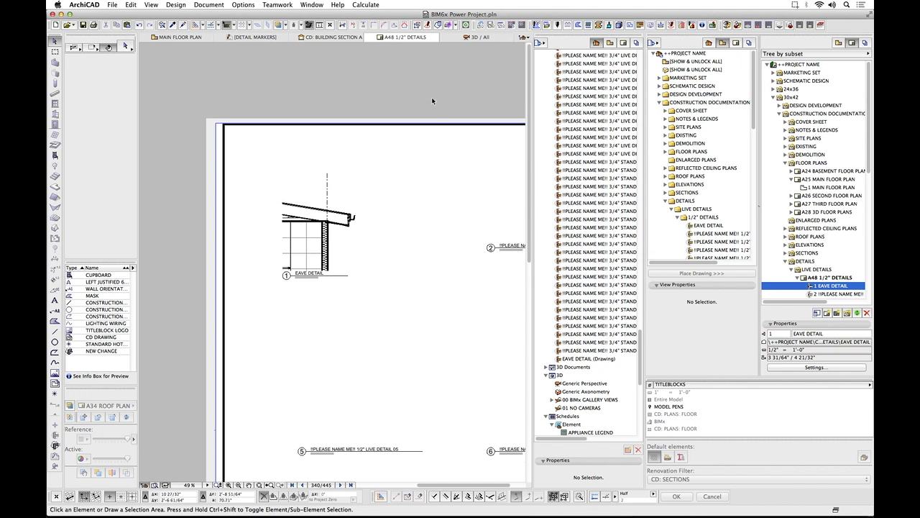
# Return to the MAIN FLOOR PLAN and select the first interior elevation marker in the shorter column beside the plan.
pyautogui.click(183, 39)
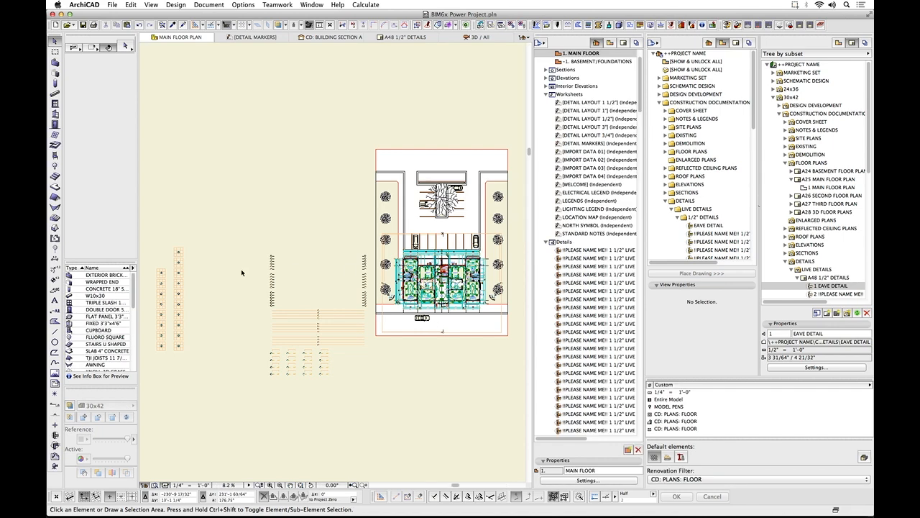
pyautogui.scroll(5, 153, 271)
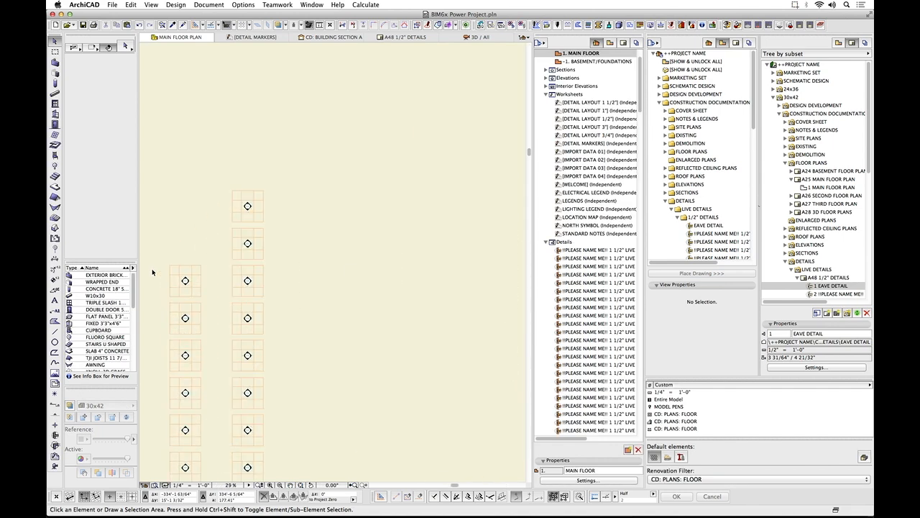
pyautogui.click(192, 283)
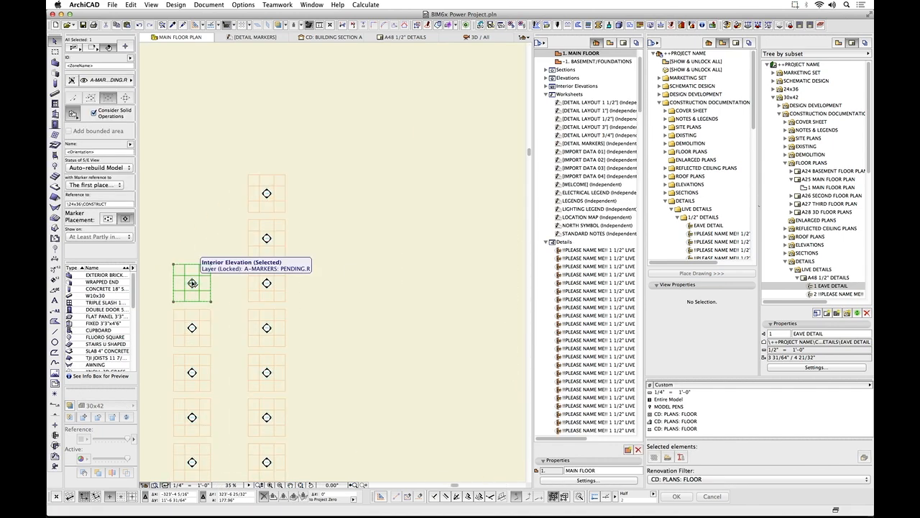
# Unlock the A-MARKERS: PENDING.R layer of the selected interior elevation marker and check its status in the layer list.
pyautogui.rightClick(197, 236)
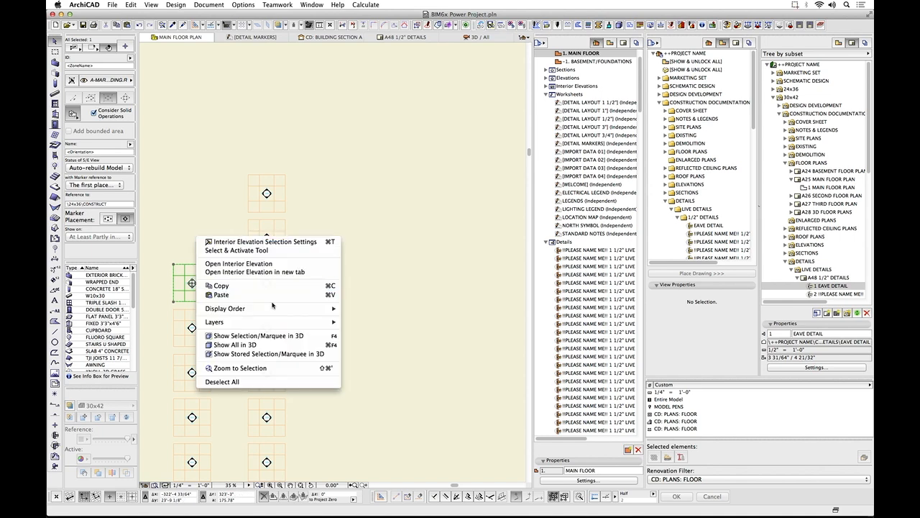
pyautogui.moveTo(276, 323)
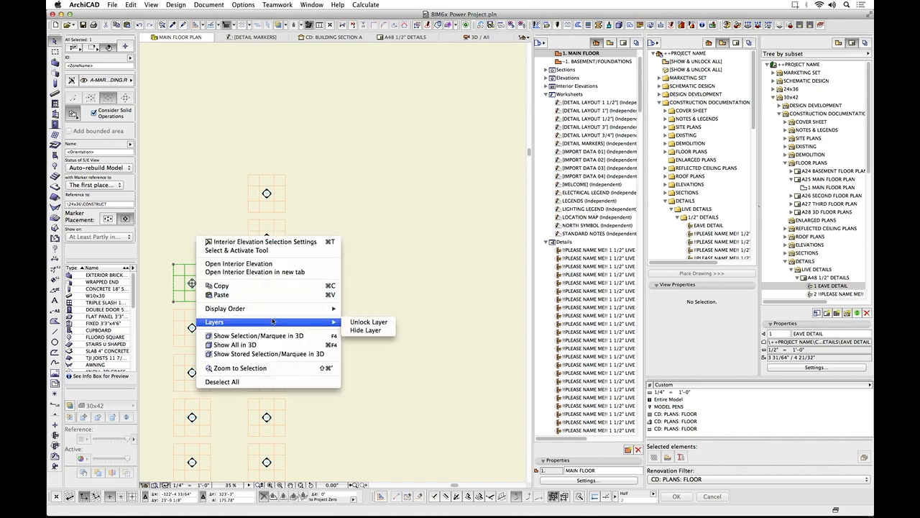
pyautogui.click(108, 83)
pyautogui.click(107, 82)
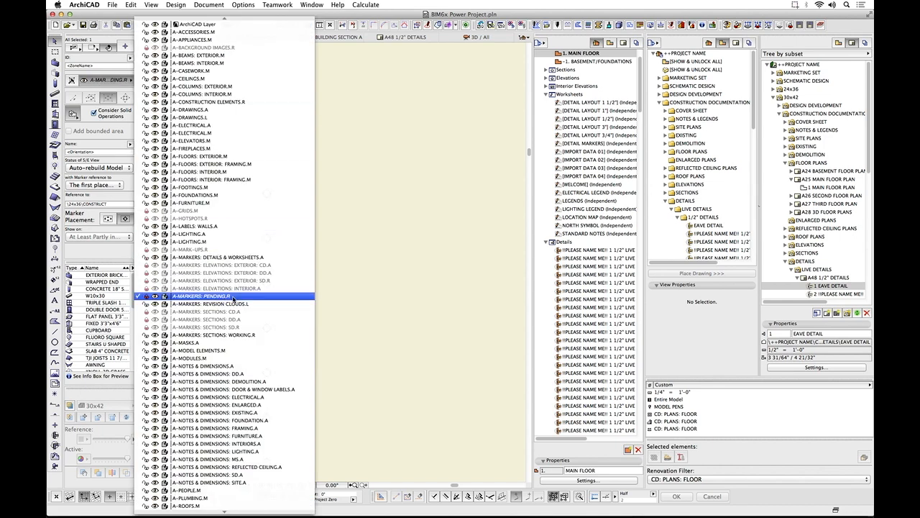
pyautogui.click(353, 295)
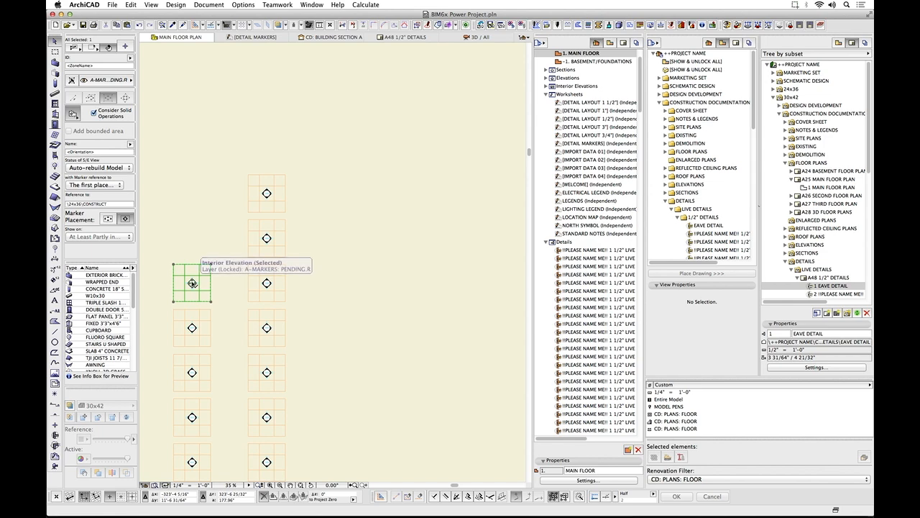
pyautogui.rightClick(193, 282)
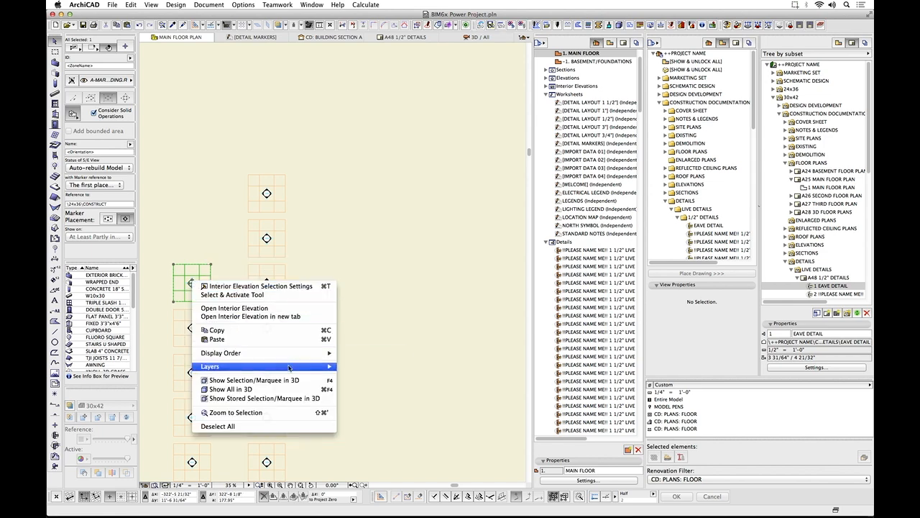
pyautogui.click(378, 365)
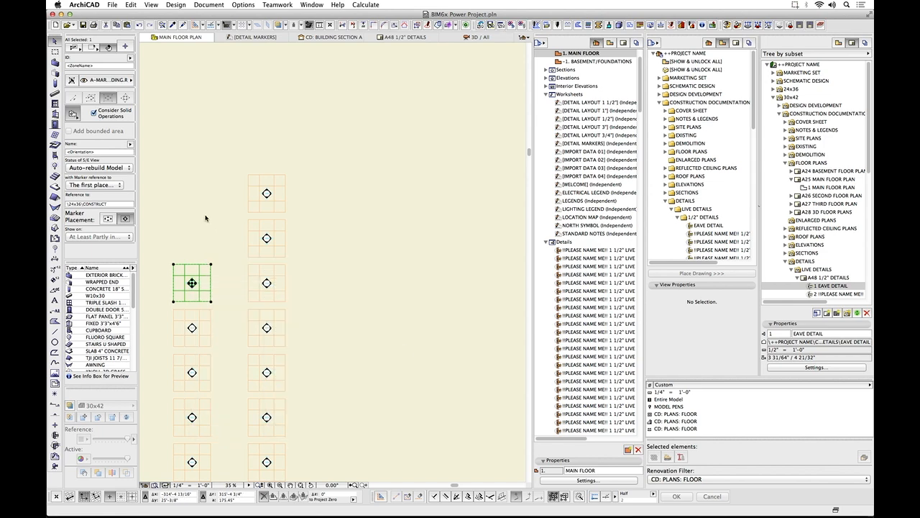
pyautogui.click(120, 84)
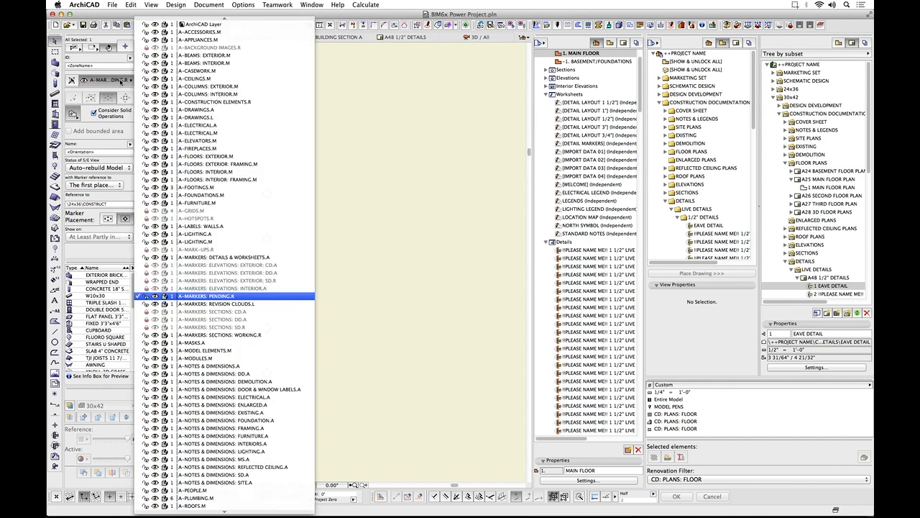
pyautogui.click(328, 121)
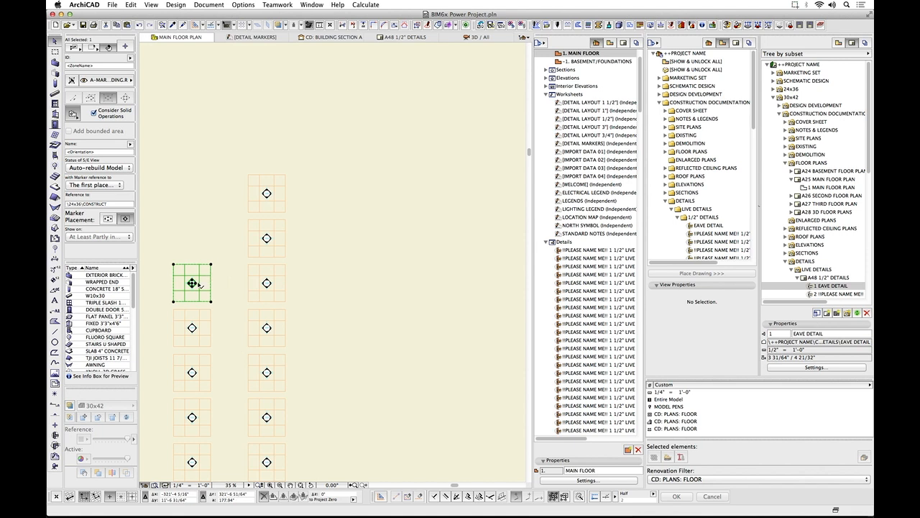
# Move the interior elevation marker from the pending column into the BATHROOM beside door D06 on the floor plan.
pyautogui.moveTo(192, 282); pyautogui.dragTo(368, 263)
pyautogui.scroll(-5, 373, 261)
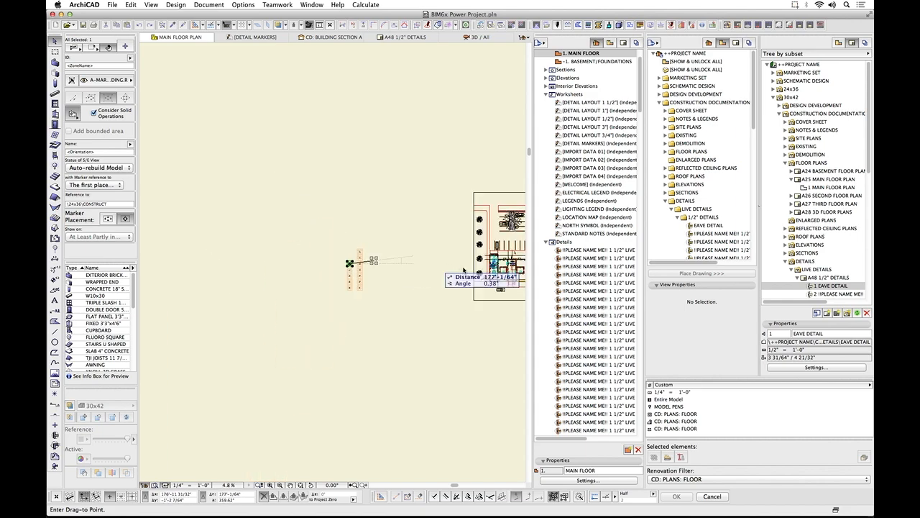
pyautogui.scroll(10, 446, 266)
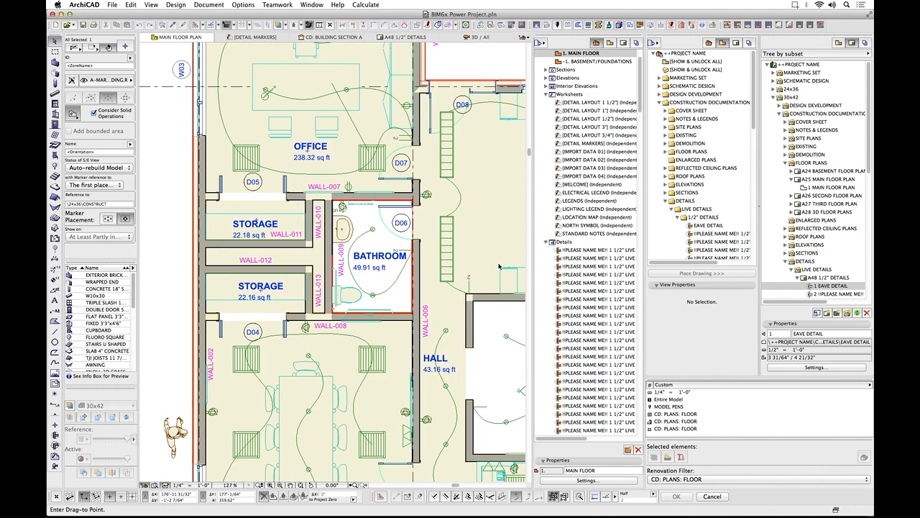
pyautogui.scroll(4, 403, 263)
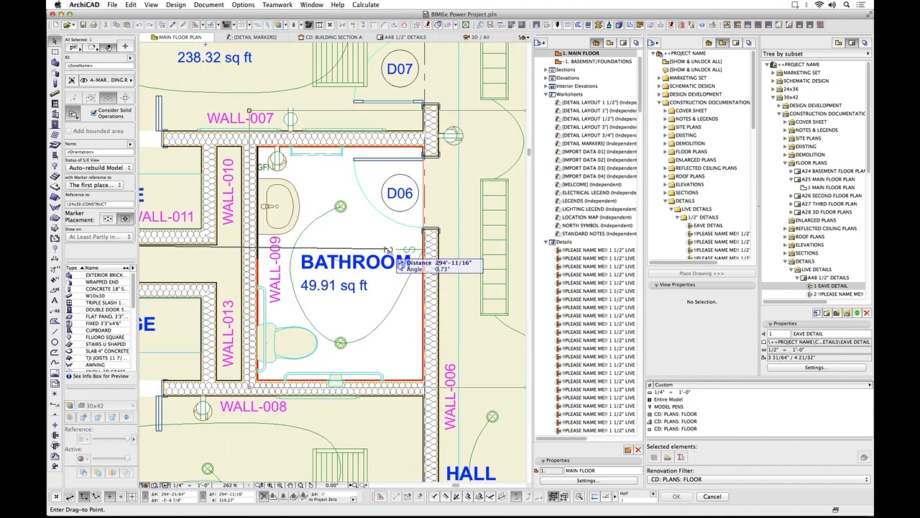
pyautogui.click(387, 249)
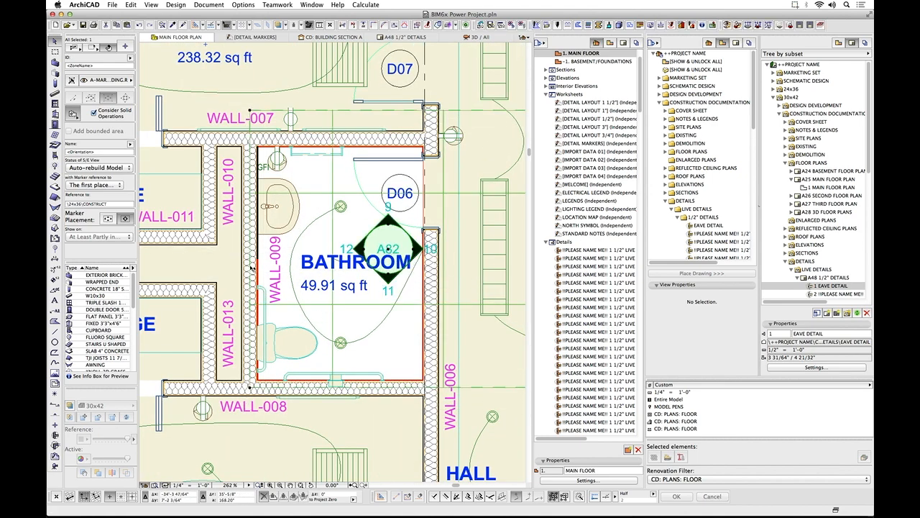
# Offset the interior elevation's boundary edges to fit the bathroom walls and move its marker symbol above the BATHROOM zone label.
pyautogui.click(401, 113)
pyautogui.click(289, 114)
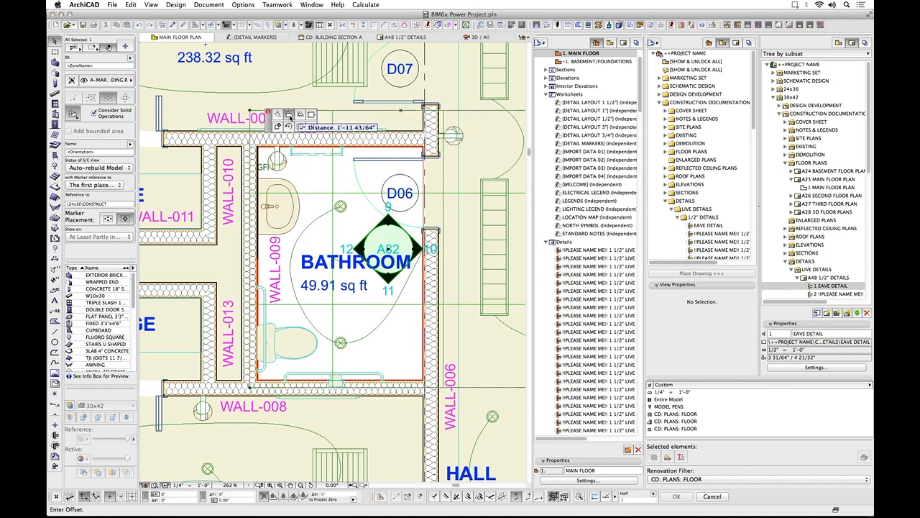
pyautogui.scroll(-3, 361, 142)
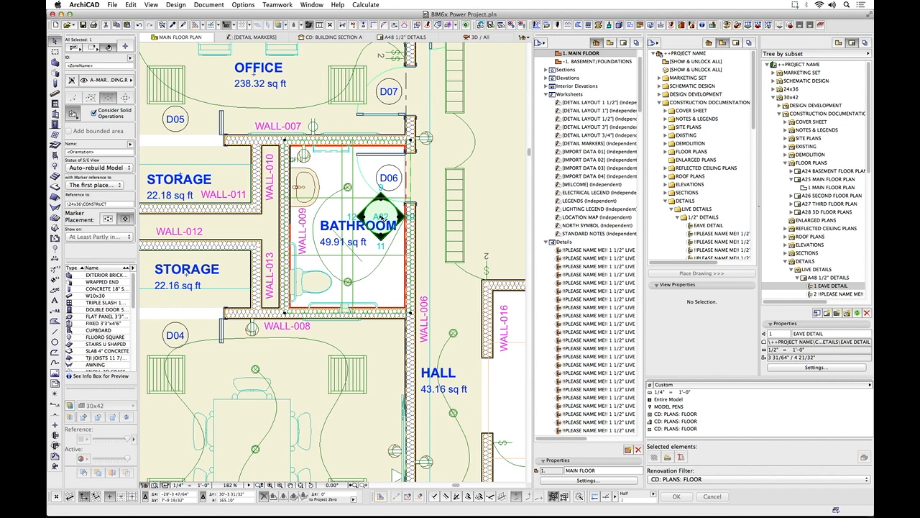
pyautogui.click(383, 214)
pyautogui.click(349, 192)
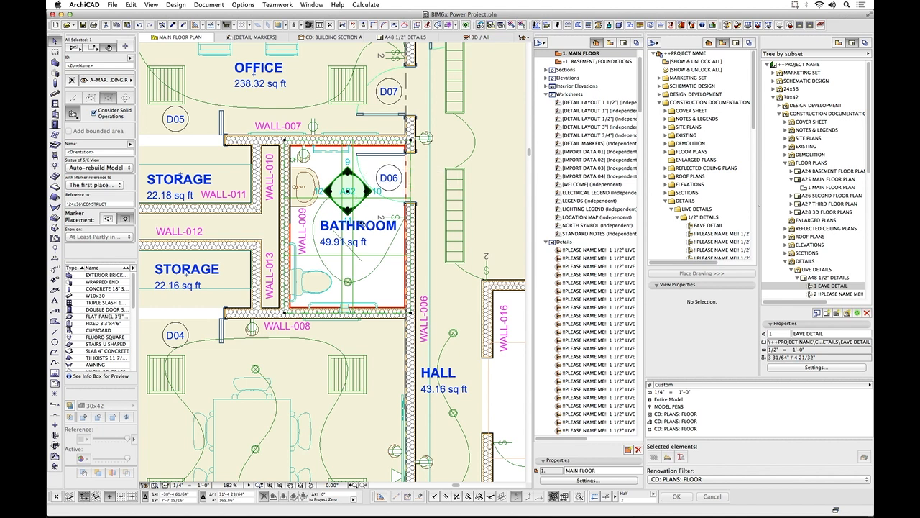
# Collapse Details and Worksheets in the project map and look through Interior Elevations for the BATHROOM entries.
pyautogui.click(547, 243)
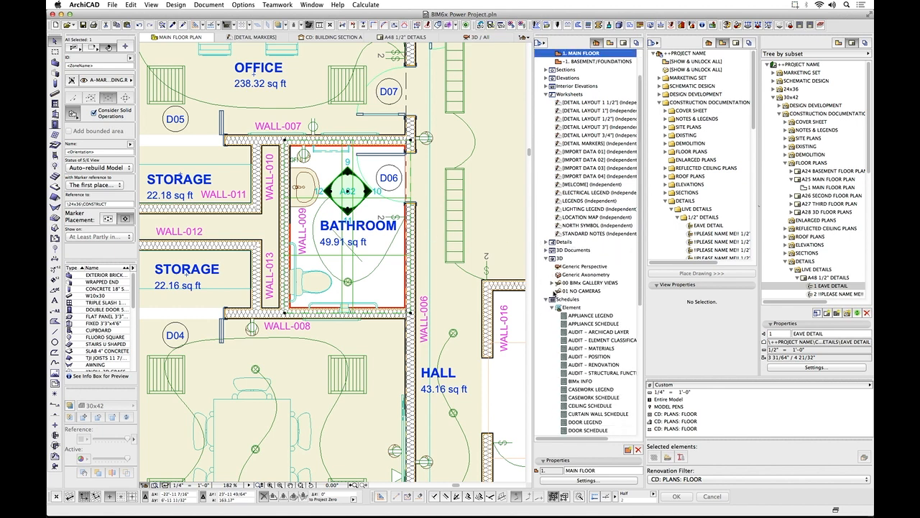
pyautogui.click(548, 94)
pyautogui.click(548, 86)
pyautogui.scroll(-10, 598, 187)
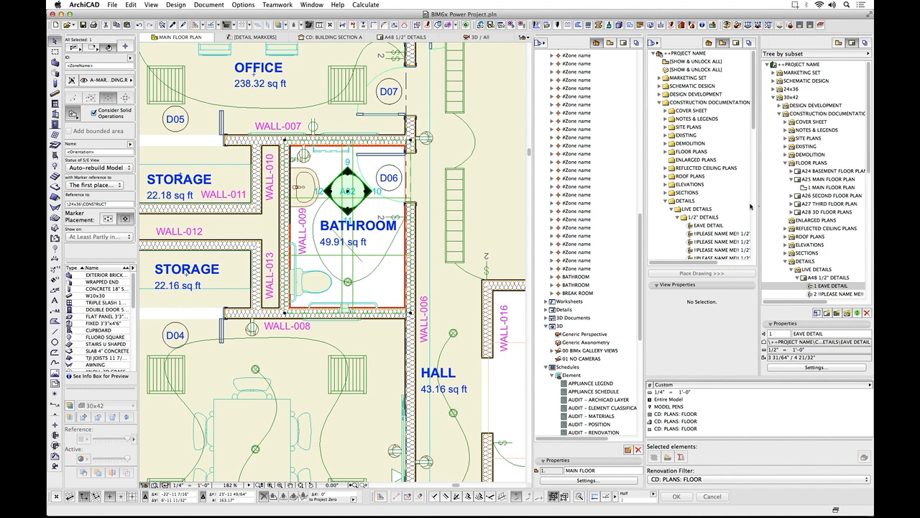
# Collapse DETAILS in the view map and look through INTERIORS, INTERIOR ELEVATIONS for the BATHROOM views.
pyautogui.click(667, 201)
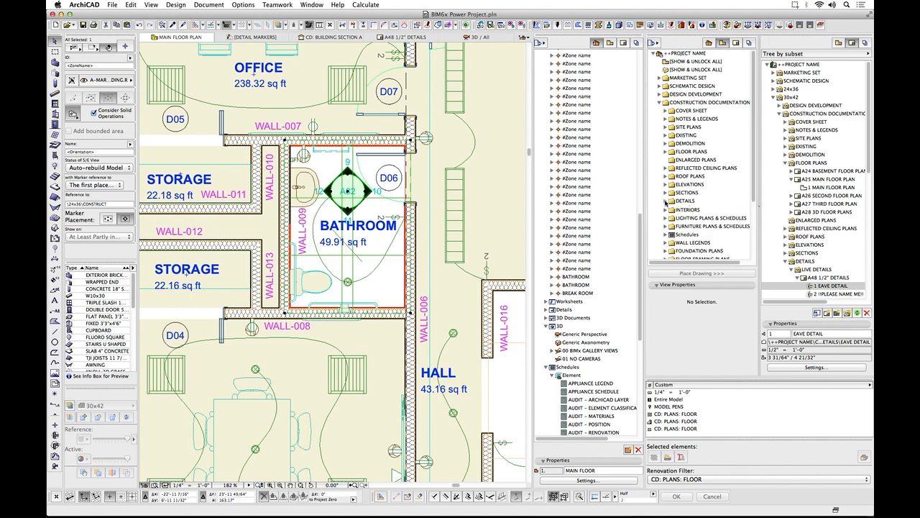
pyautogui.click(666, 209)
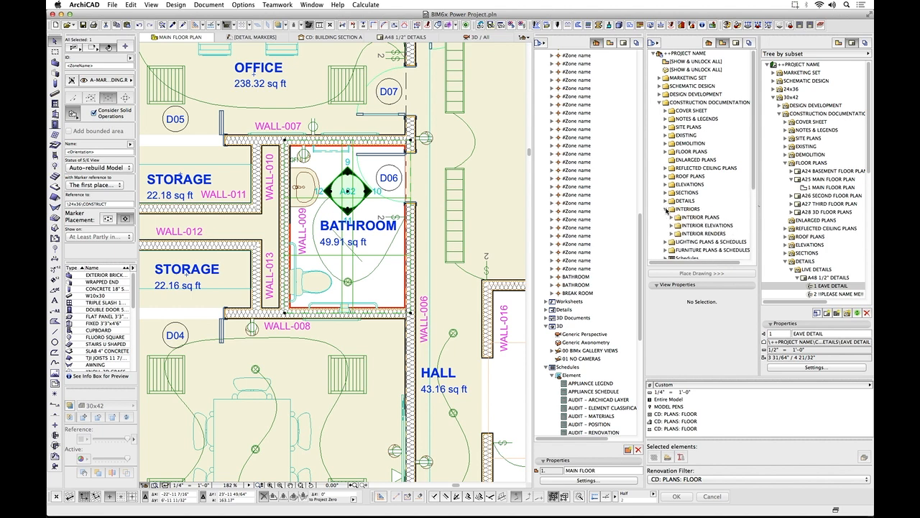
pyautogui.click(673, 226)
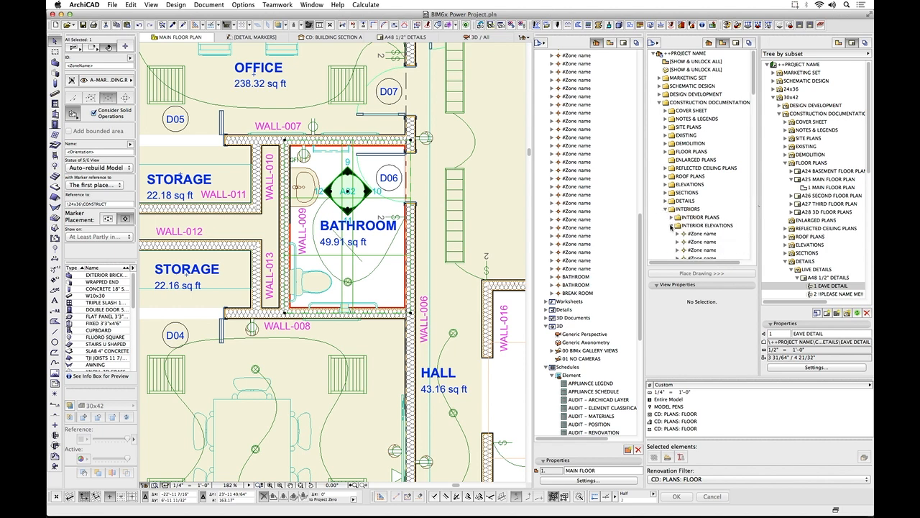
pyautogui.scroll(-10, 690, 234)
pyautogui.scroll(-5, 690, 232)
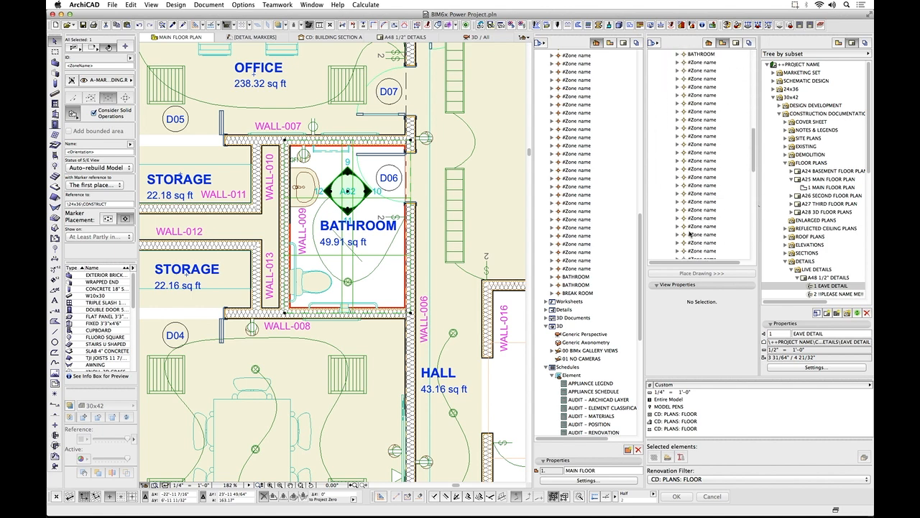
pyautogui.scroll(10, 691, 232)
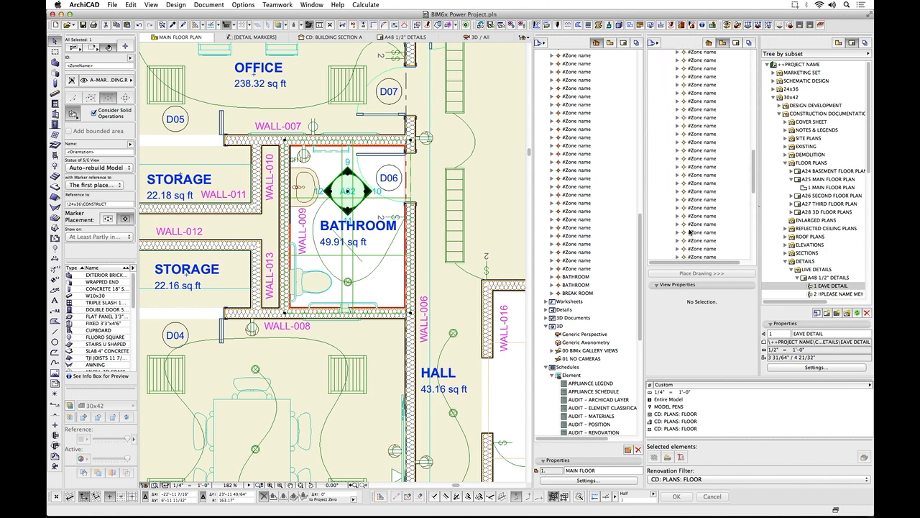
pyautogui.scroll(-5, 690, 220)
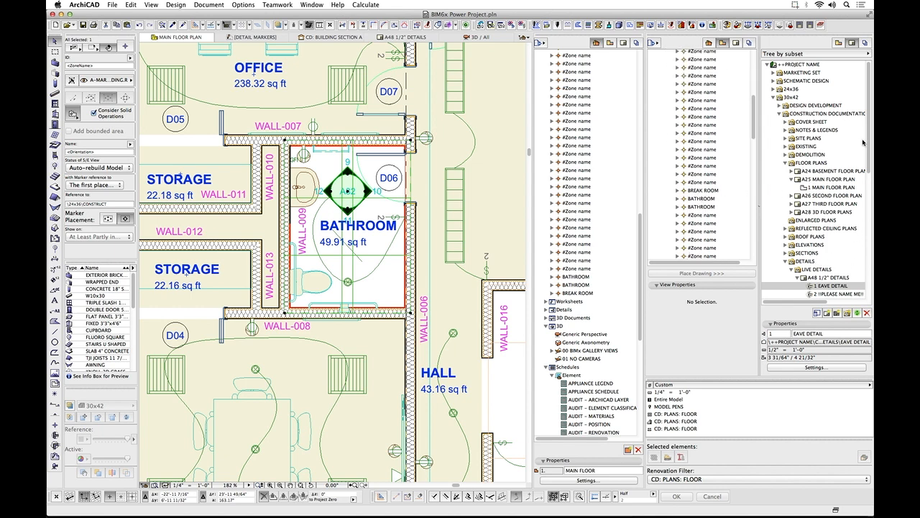
# Collapse DETAILS in the 30x42 layout book and list the layouts under INTERIORS, INTERIOR ELEVATIONS.
pyautogui.click(787, 263)
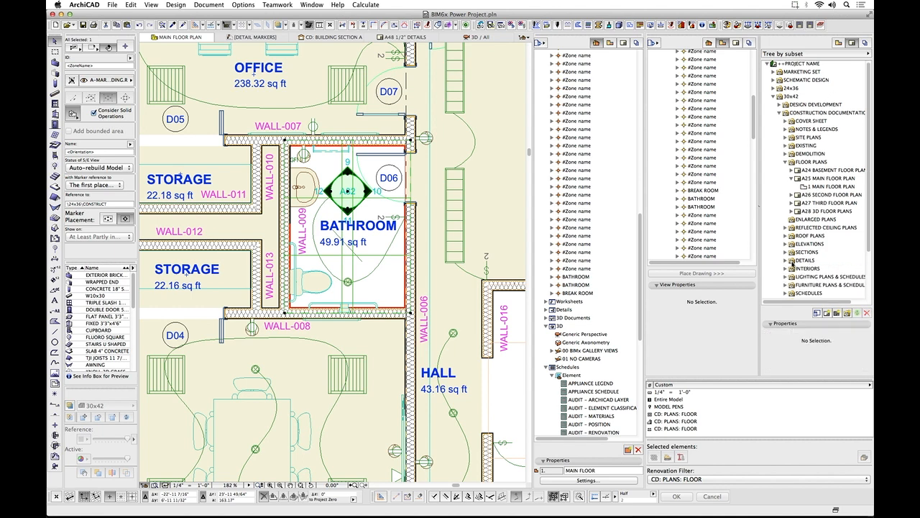
pyautogui.click(790, 264)
pyautogui.scroll(-1, 799, 269)
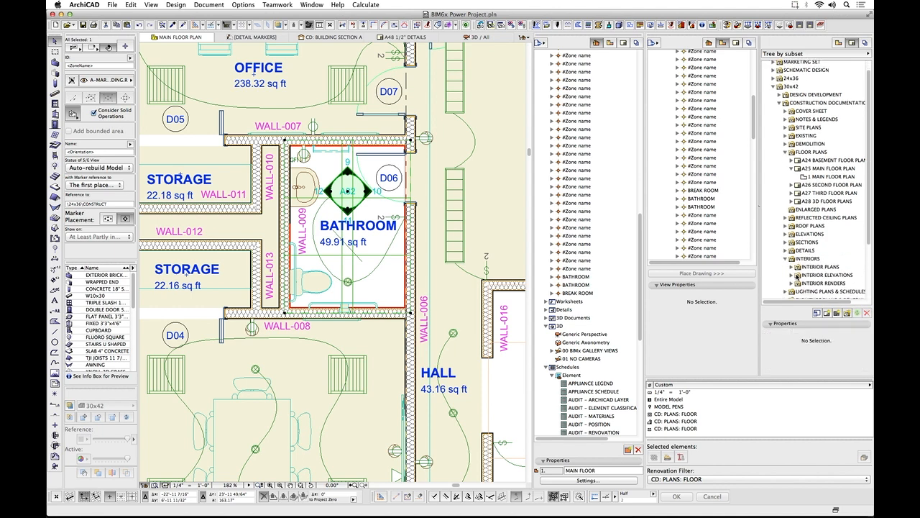
pyautogui.click(797, 275)
pyautogui.scroll(-1, 797, 278)
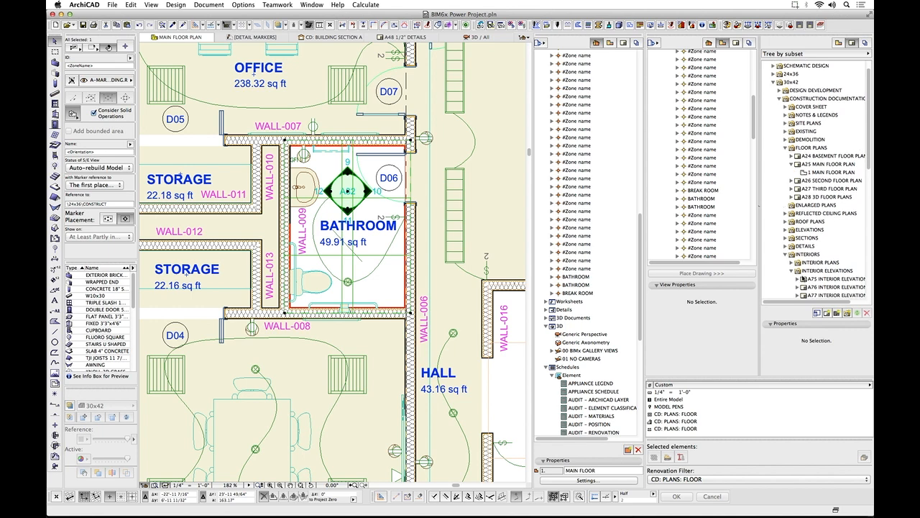
pyautogui.scroll(-2, 802, 277)
pyautogui.scroll(-8, 803, 269)
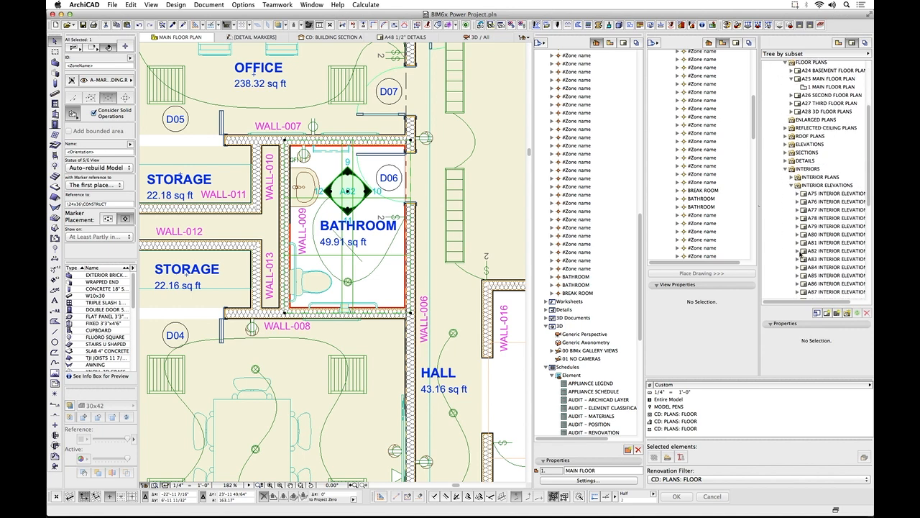
# Open the layout A82 INTERIOR ELEVATIONS and examine the bathroom and break room elevations across the whole sheet.
pyautogui.doubleClick(807, 251)
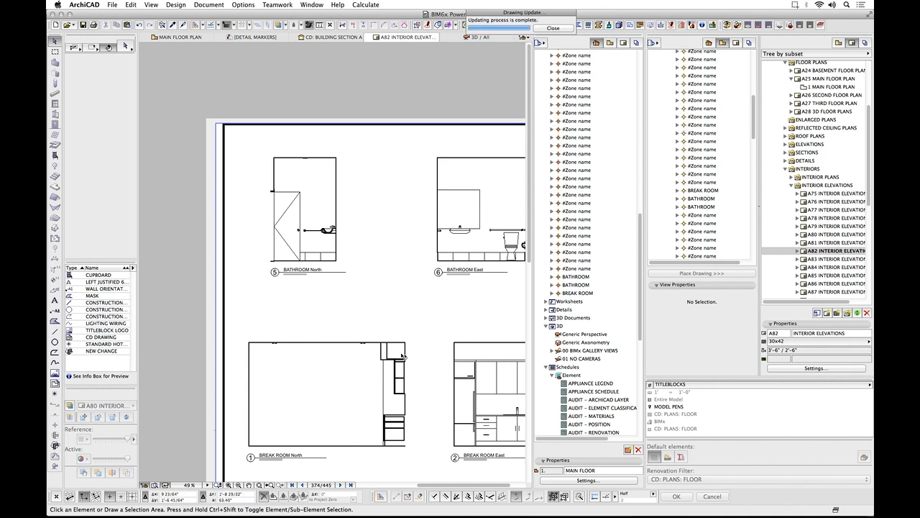
pyautogui.scroll(-5, 407, 353)
pyautogui.moveTo(427, 398); pyautogui.dragTo(323, 335, button='middle')
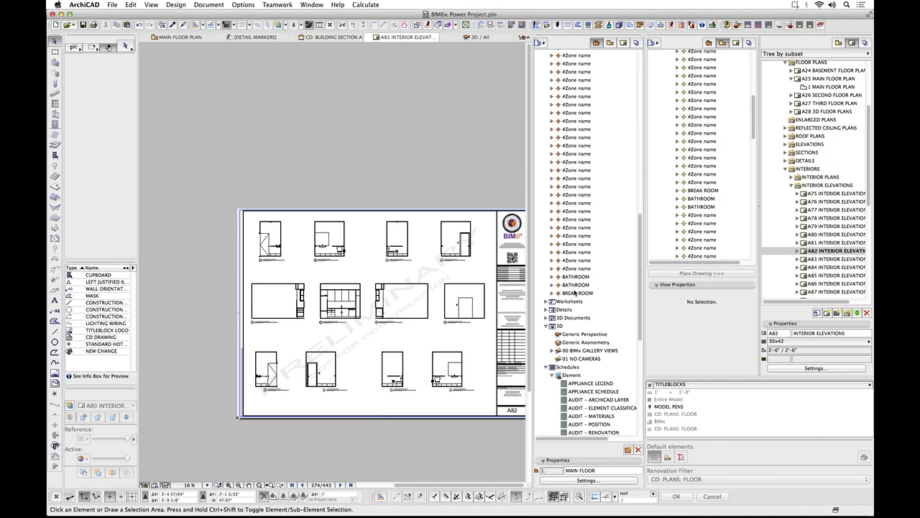
# Collapse Interior Elevations and Schedules in the project map.
pyautogui.scroll(15, 576, 292)
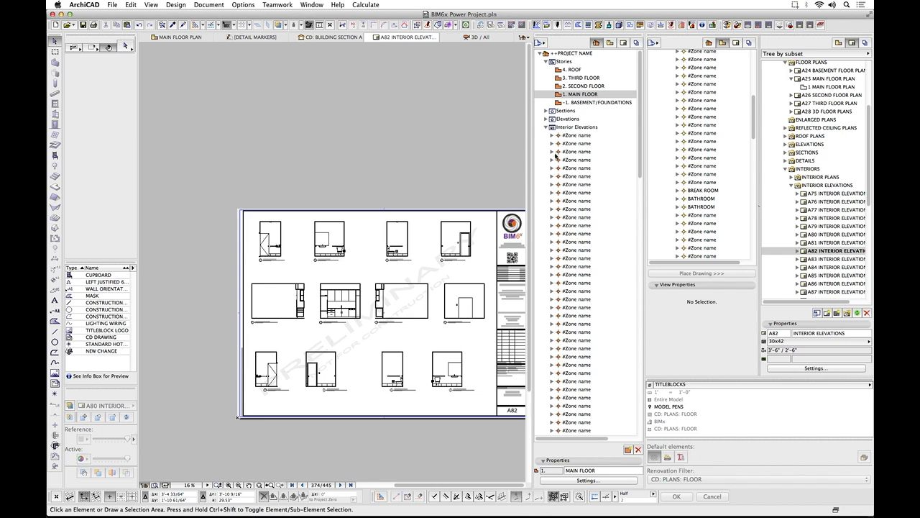
pyautogui.click(550, 126)
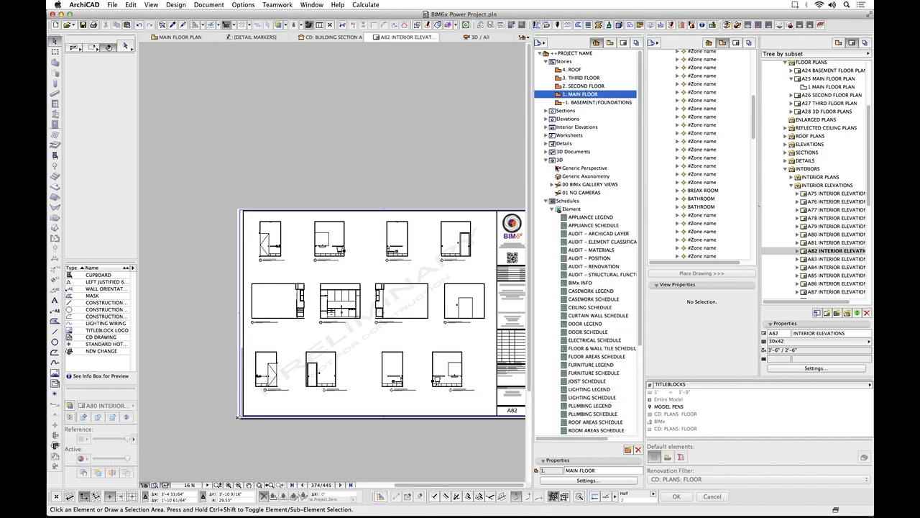
pyautogui.click(546, 200)
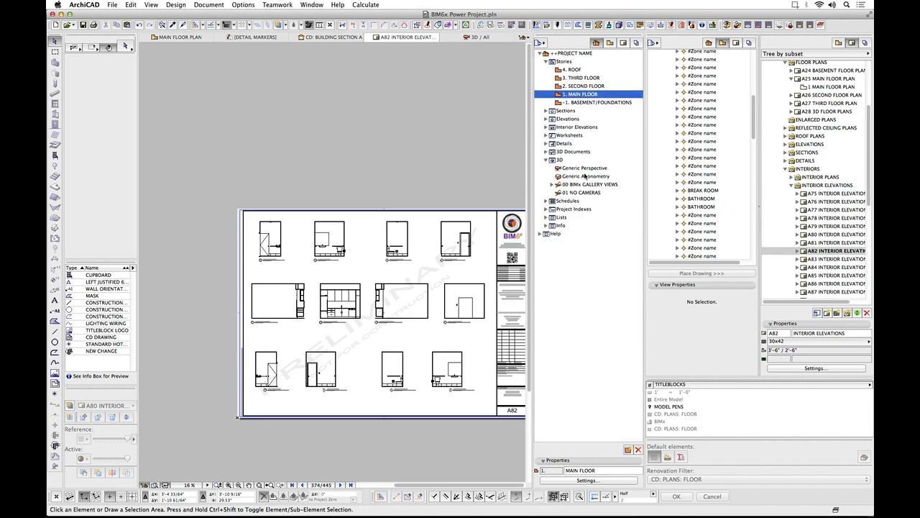
# Collapse INTERIORS and the whole CONSTRUCTION DOCUMENTATION folder in the view map.
pyautogui.moveTo(757, 118); pyautogui.dragTo(756, 63)
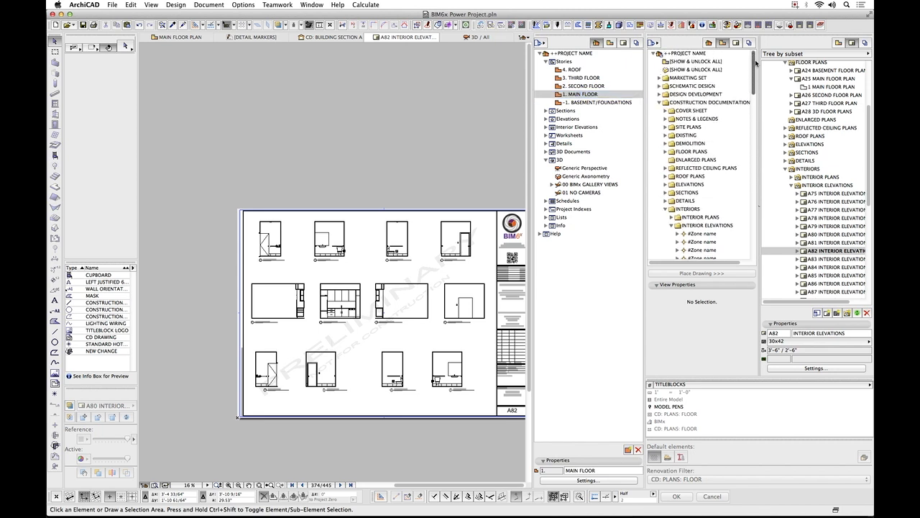
pyautogui.click(667, 210)
pyautogui.click(659, 103)
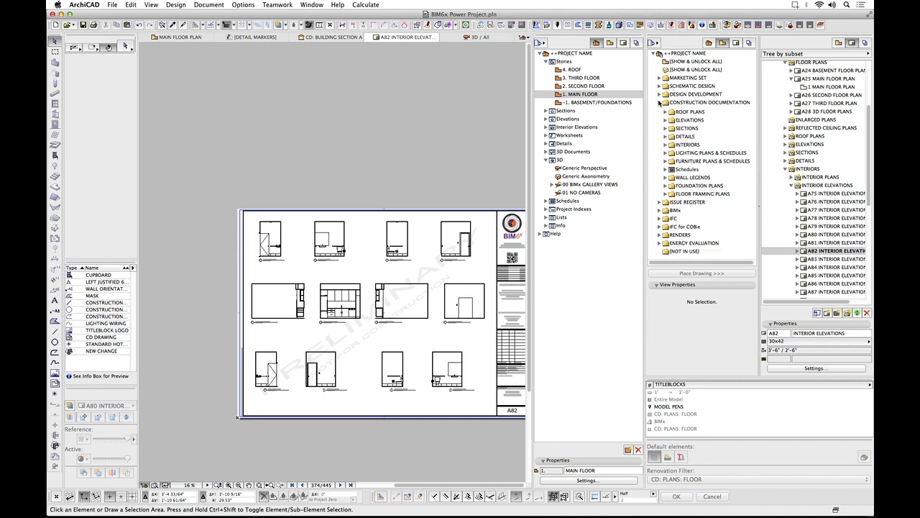
# Collapse INTERIOR ELEVATIONS, INTERIORS, FLOOR PLANS and CONSTRUCTION DOCUMENTATION under 30x42 in the layout book.
pyautogui.click(791, 185)
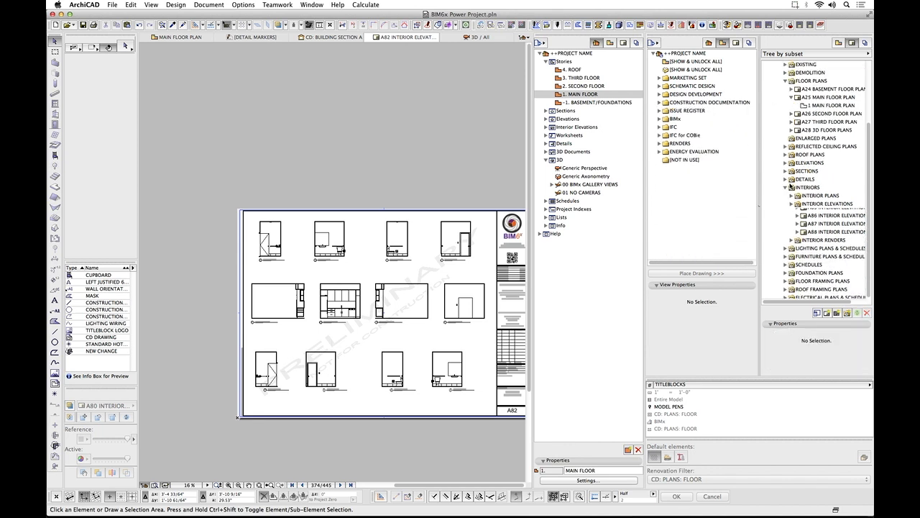
pyautogui.click(786, 195)
pyautogui.click(788, 106)
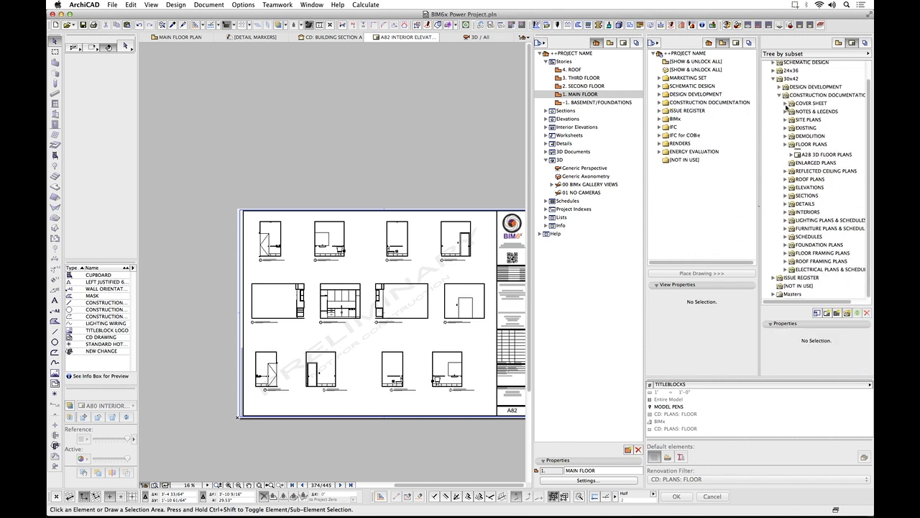
pyautogui.click(782, 108)
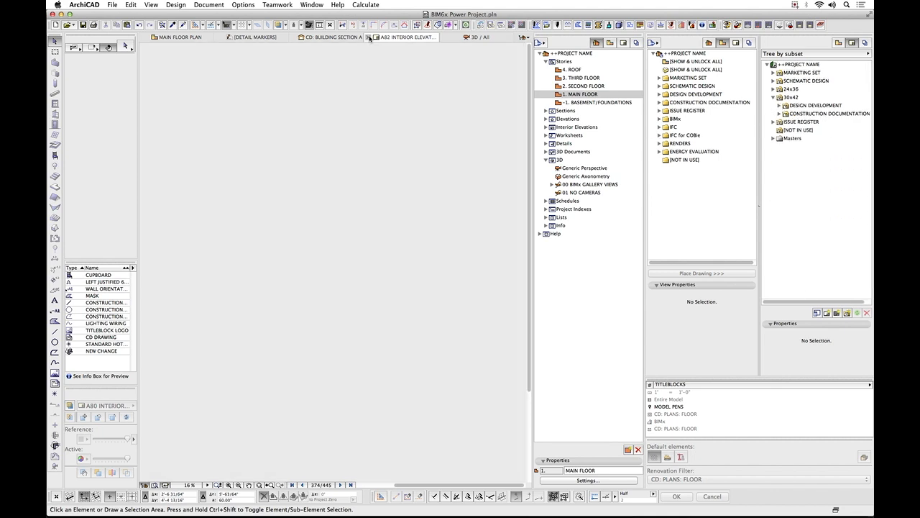
# Close the A82 layout, detail markers and building section A views, and deselect the bathroom elevation marker on the main floor plan.
pyautogui.click(368, 36)
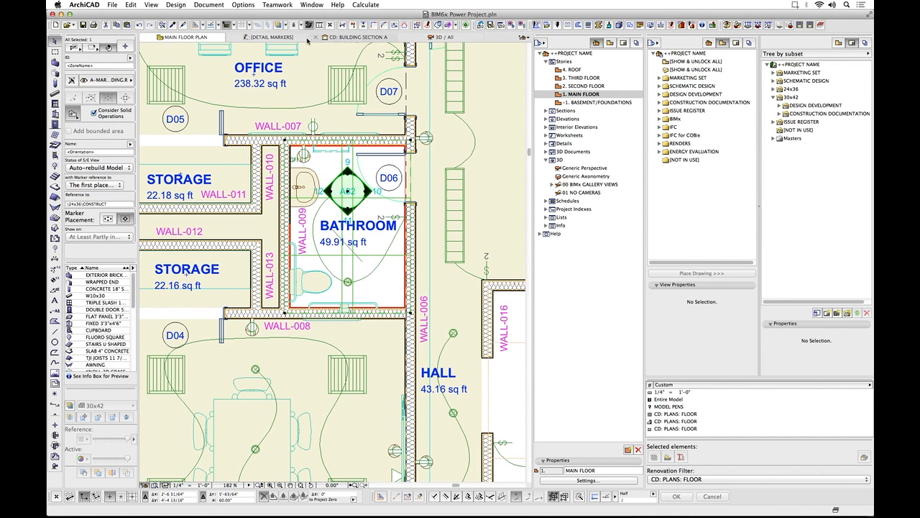
pyautogui.click(230, 38)
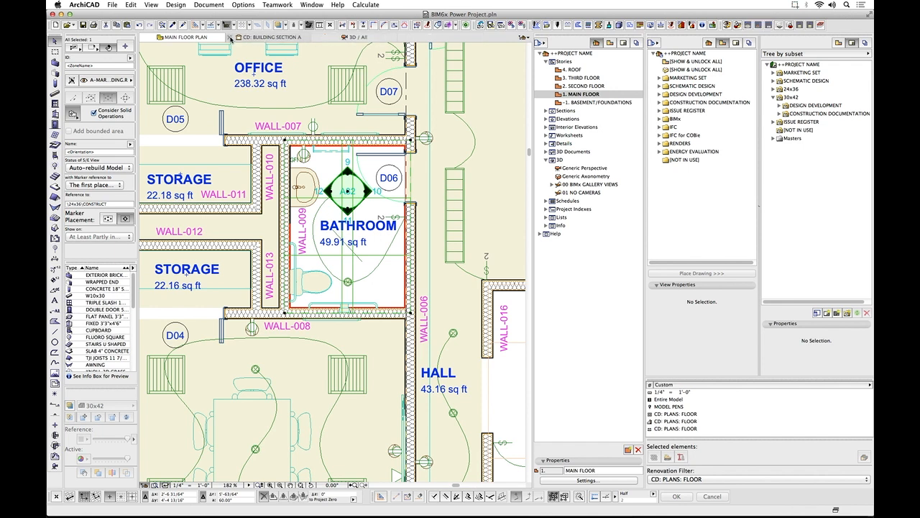
pyautogui.click(231, 38)
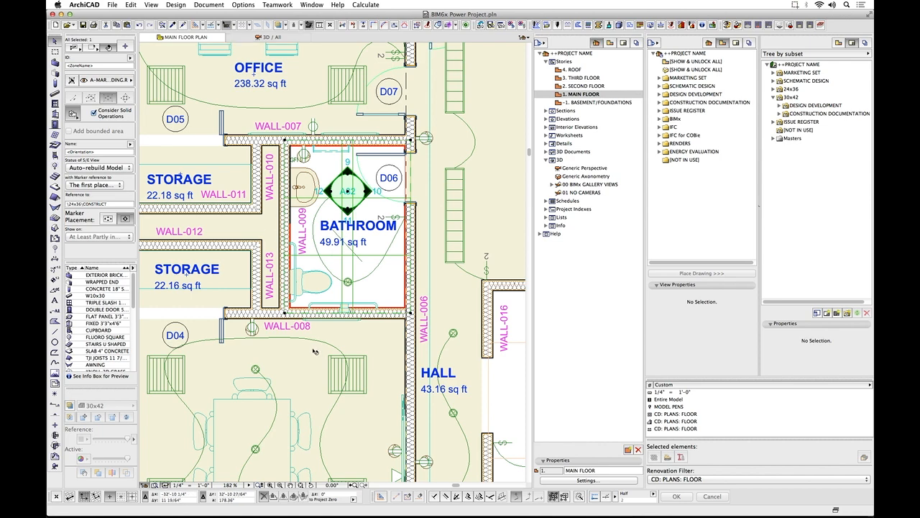
pyautogui.press('Escape')
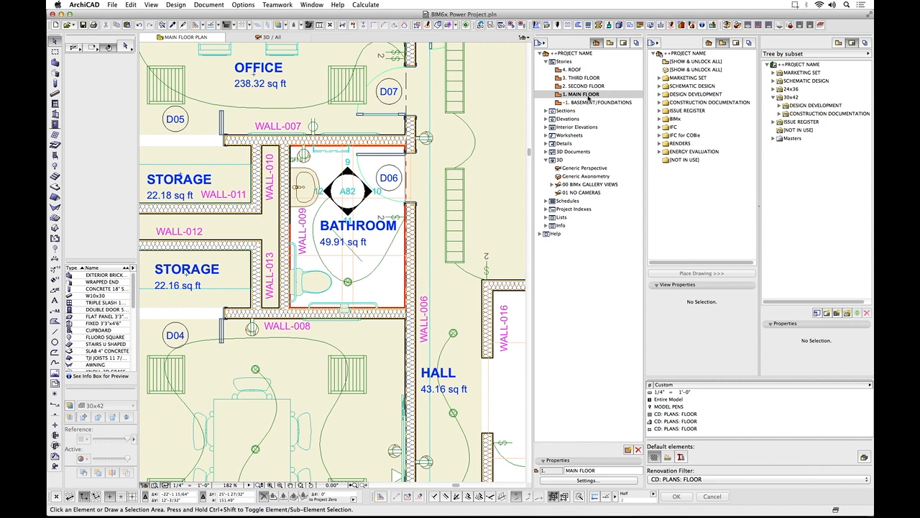
# Open the MAIN FLOOR PLAN view from SCHEMATIC DESIGN, FLOOR PLANS and examine the colored zones across the plan.
pyautogui.click(659, 85)
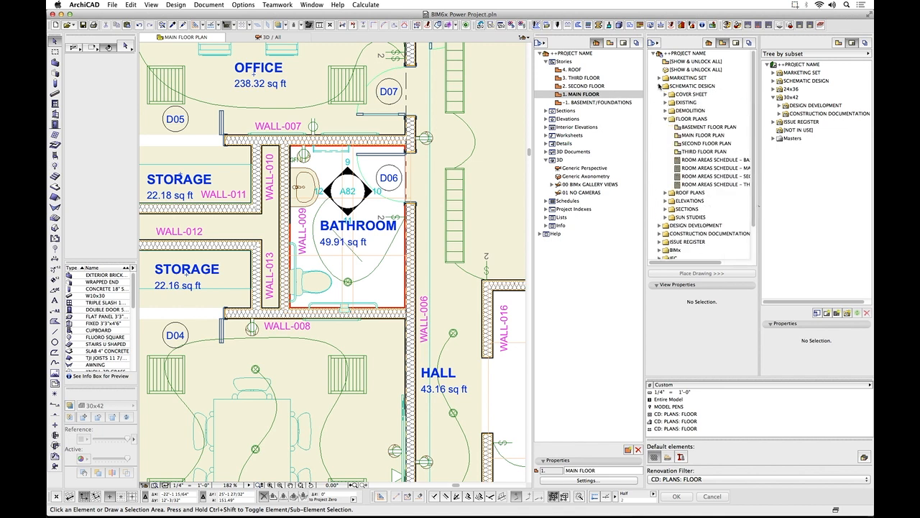
pyautogui.click(698, 135)
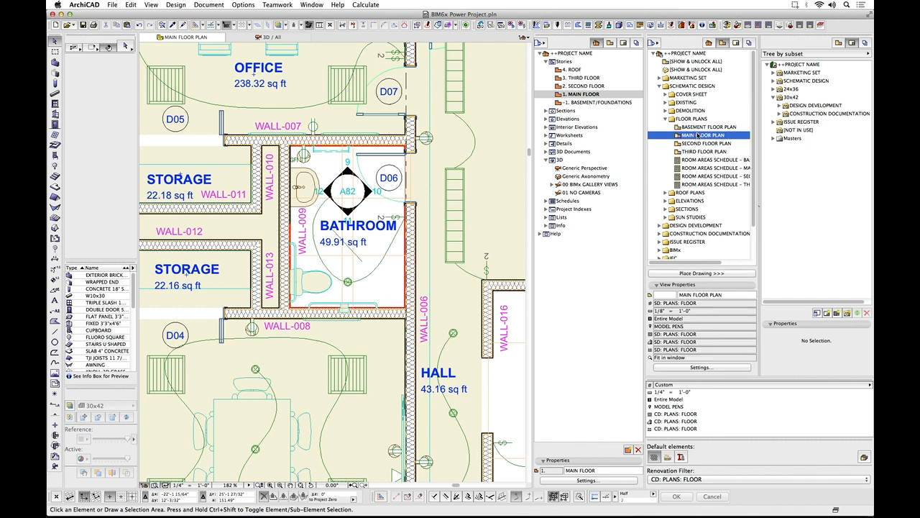
pyautogui.doubleClick(697, 136)
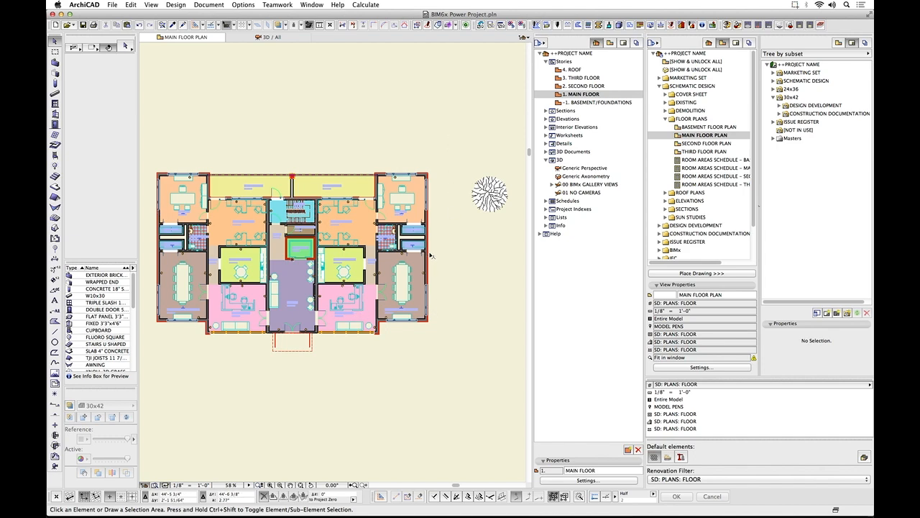
pyautogui.scroll(3, 434, 255)
pyautogui.scroll(-3, 425, 178)
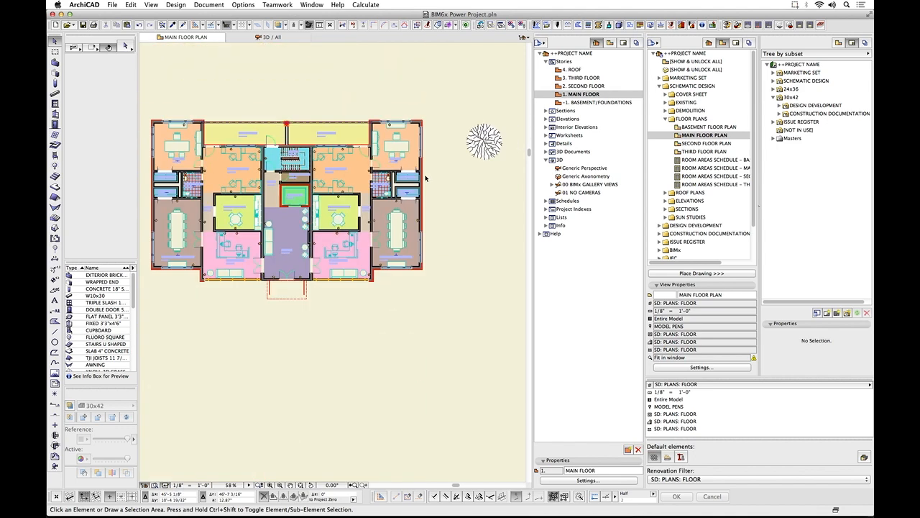
pyautogui.moveTo(323, 94); pyautogui.dragTo(376, 133, button='middle')
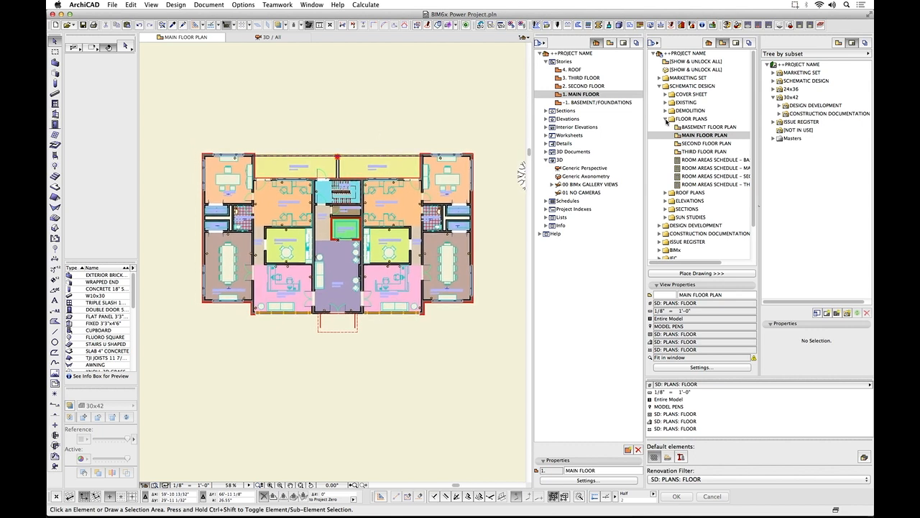
# Open the MAIN FLOOR PLAN view from CONSTRUCTION DOCUMENTATION, FLOOR PLANS and examine its dimensions, door tags and room labels.
pyautogui.click(659, 234)
pyautogui.scroll(-2, 669, 236)
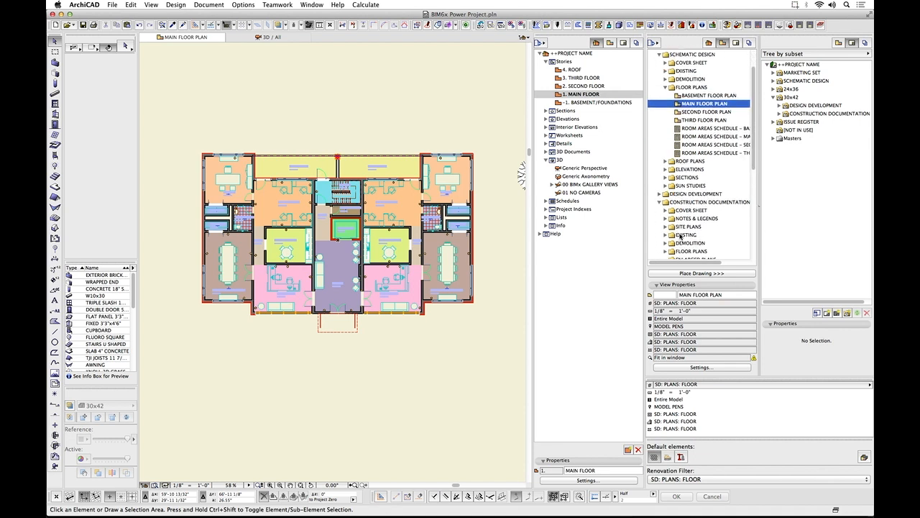
pyautogui.scroll(-5, 675, 234)
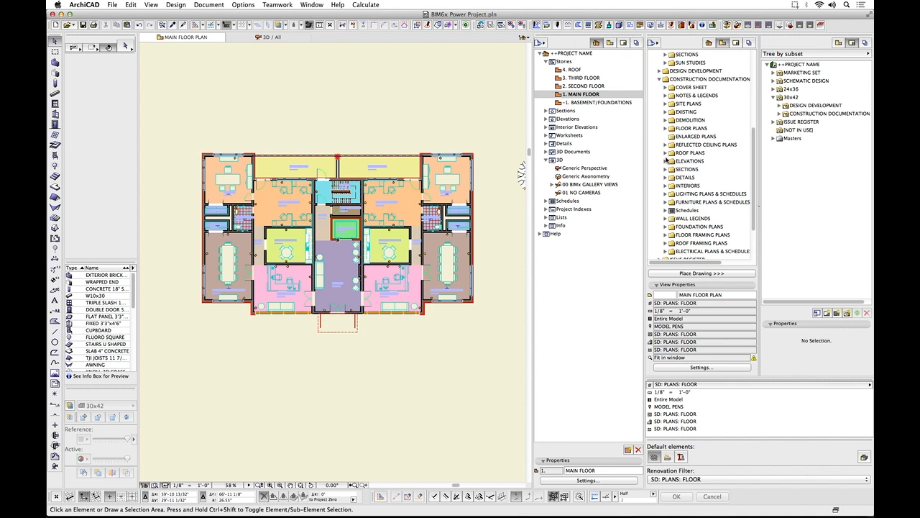
pyautogui.click(667, 129)
pyautogui.click(694, 145)
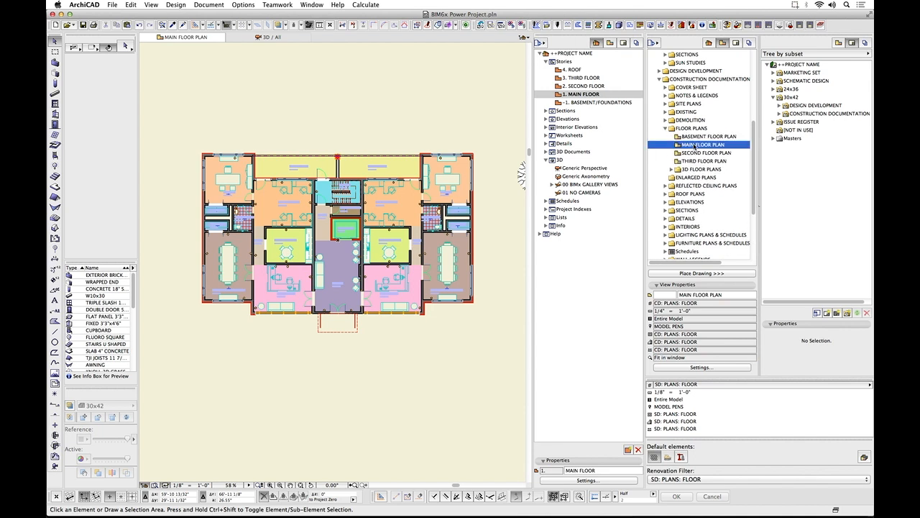
pyautogui.doubleClick(694, 145)
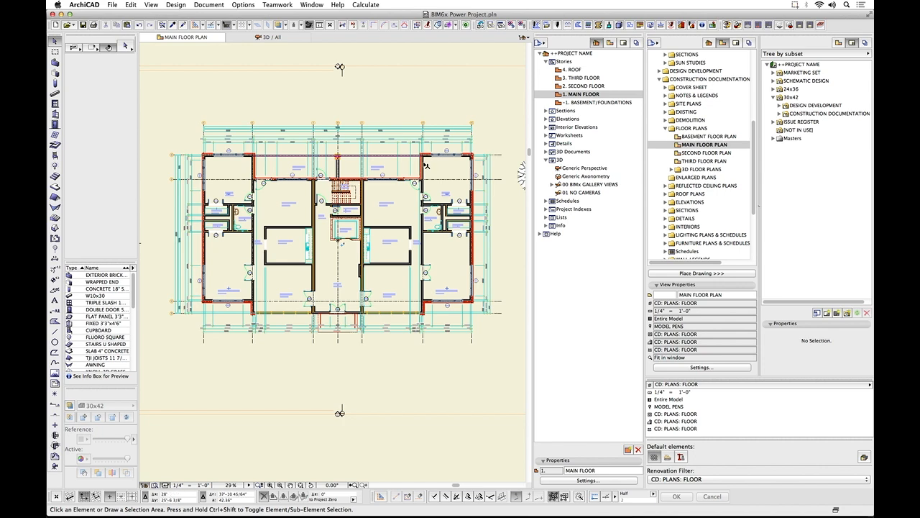
pyautogui.scroll(5, 423, 165)
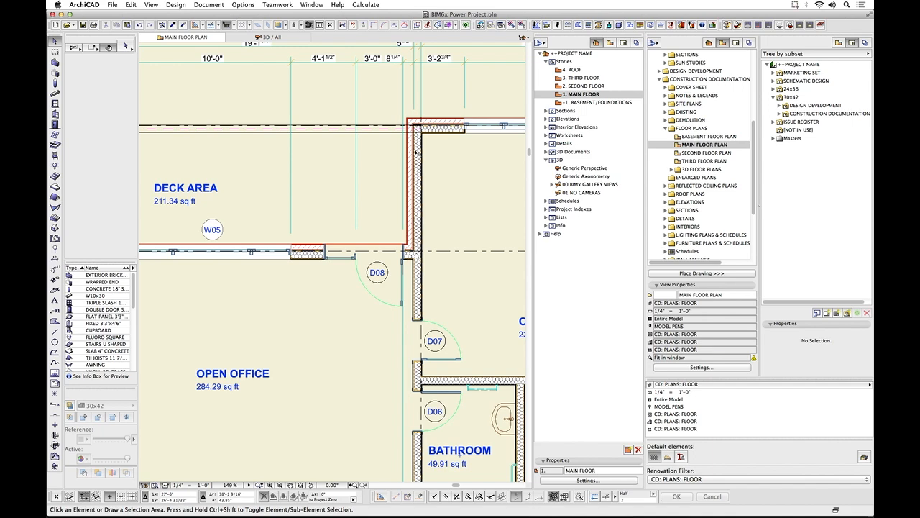
pyautogui.scroll(-5, 419, 196)
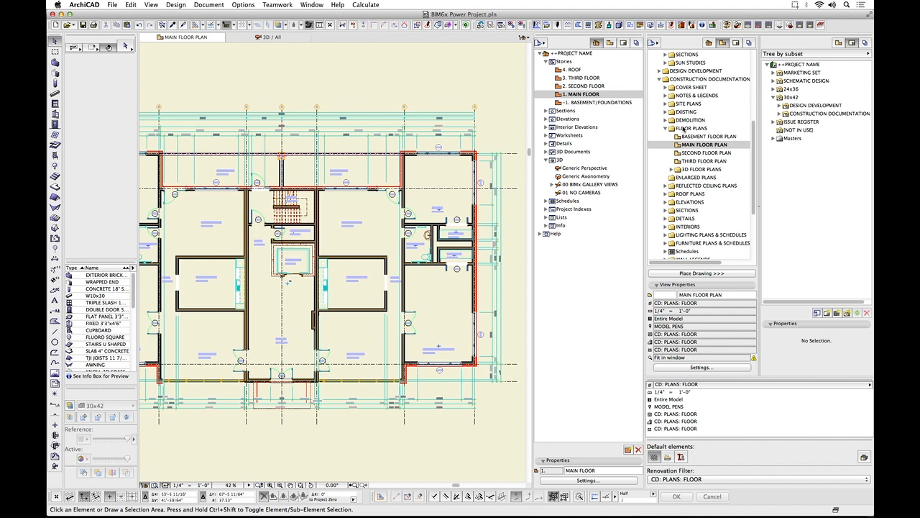
# Collapse both FLOOR PLANS folders in the view map and expand CONSTRUCTION DOCUMENTATION under 30x42 in the layout book.
pyautogui.scroll(5, 752, 130)
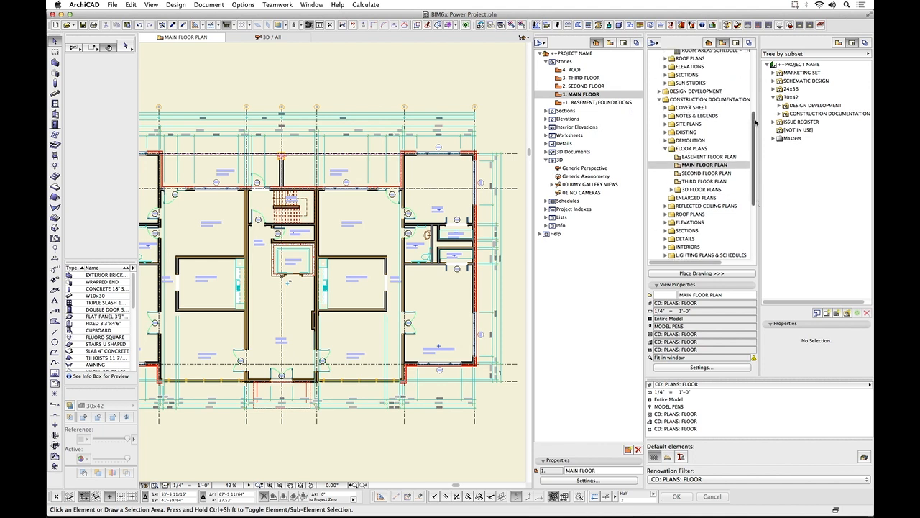
pyautogui.click(666, 119)
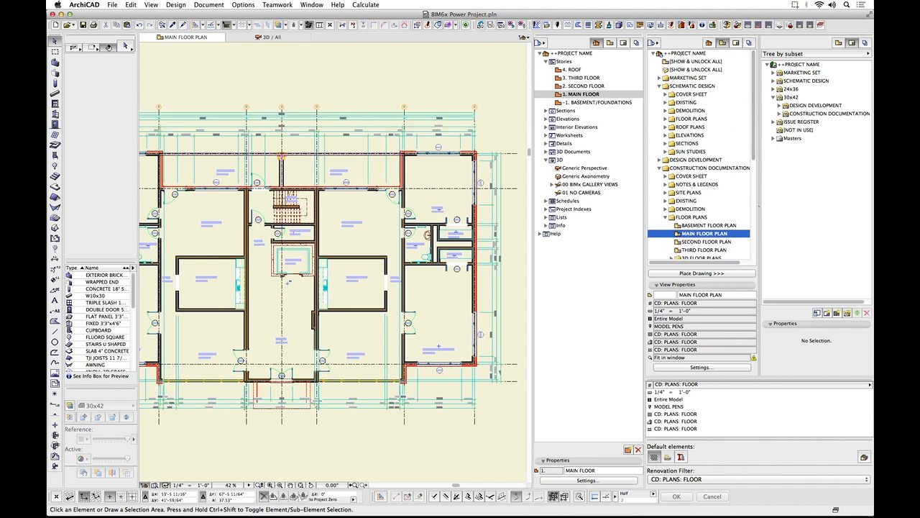
pyautogui.click(780, 114)
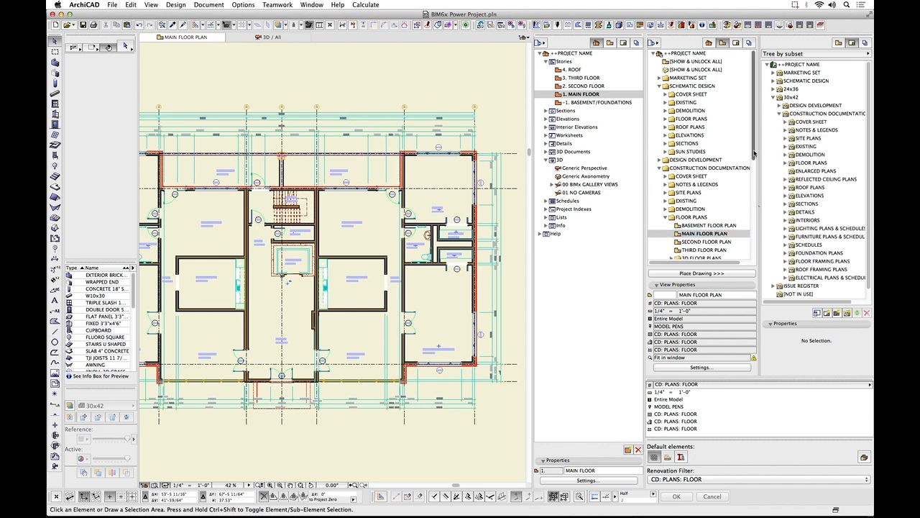
pyautogui.moveTo(754, 147); pyautogui.dragTo(755, 206)
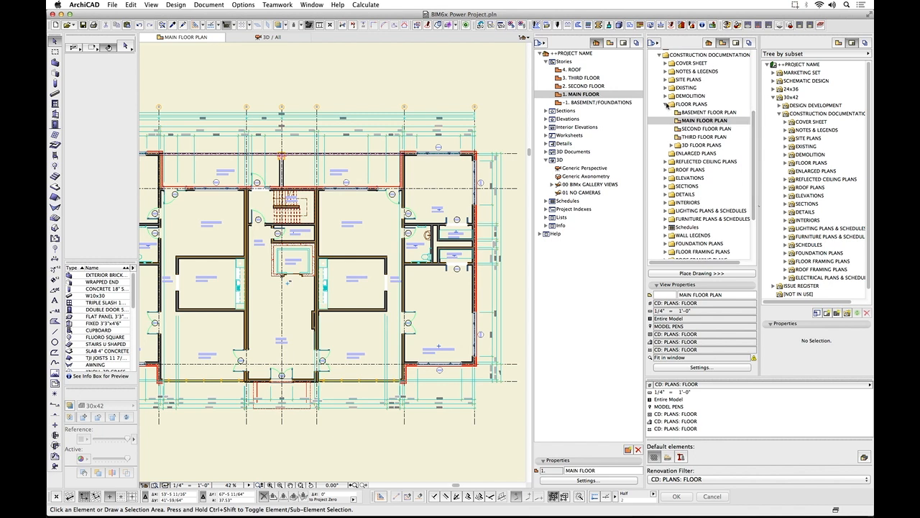
pyautogui.click(667, 105)
pyautogui.scroll(-2, 871, 124)
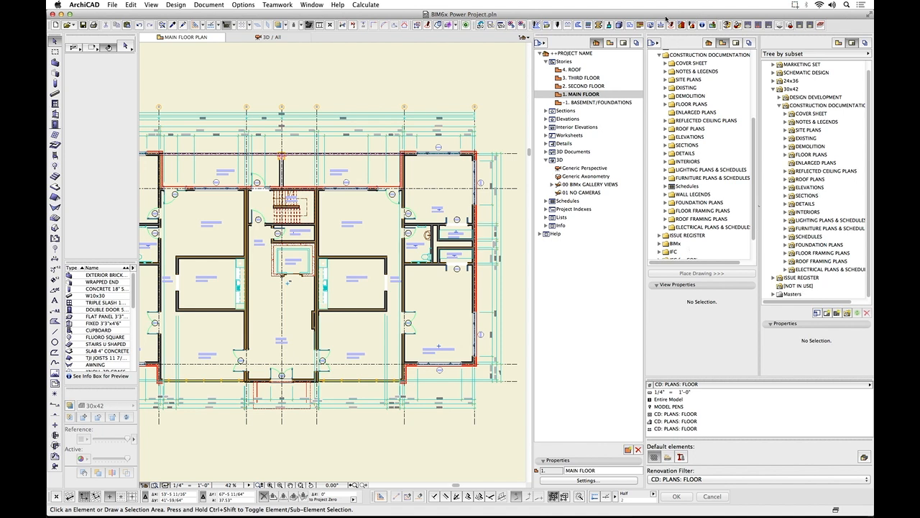
# Expand COVER SHEET and NOTES & LEGENDS in both the view map and the layout book, including layouts A1 and A2, to compare their contents.
pyautogui.click(665, 63)
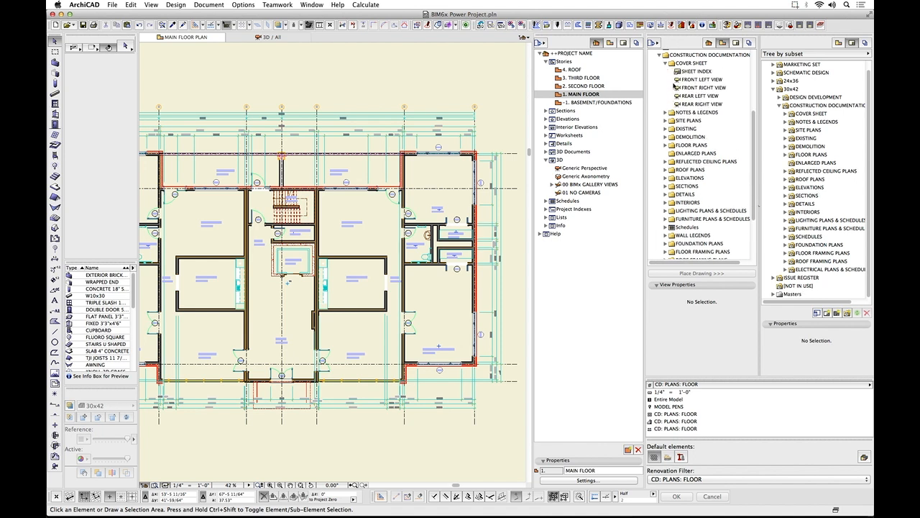
pyautogui.click(786, 114)
pyautogui.click(792, 122)
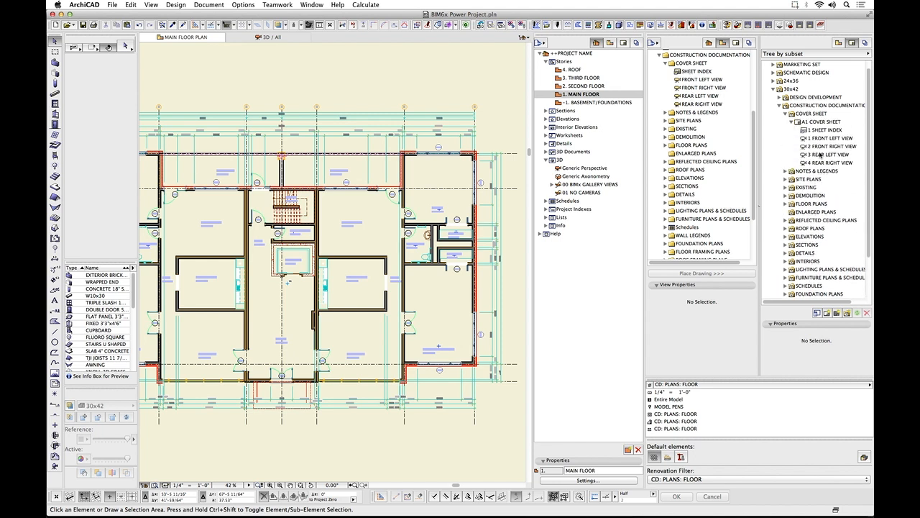
pyautogui.click(667, 113)
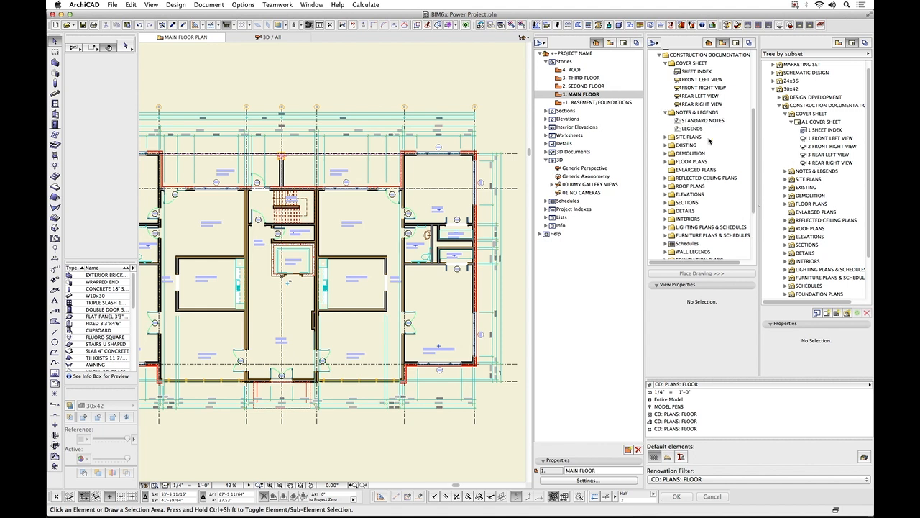
pyautogui.click(786, 171)
pyautogui.click(792, 179)
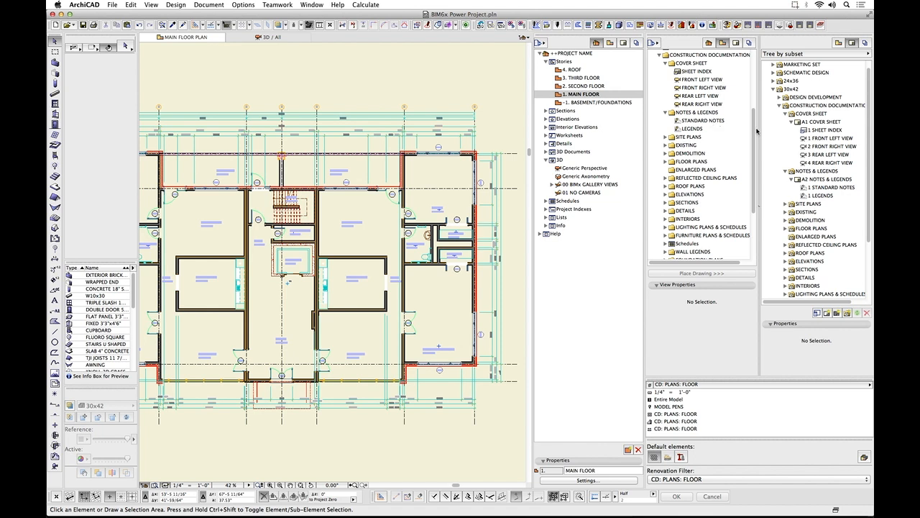
# Expand Schedules under CONSTRUCTION DOCUMENTATION in the view map.
pyautogui.moveTo(754, 117); pyautogui.dragTo(753, 164)
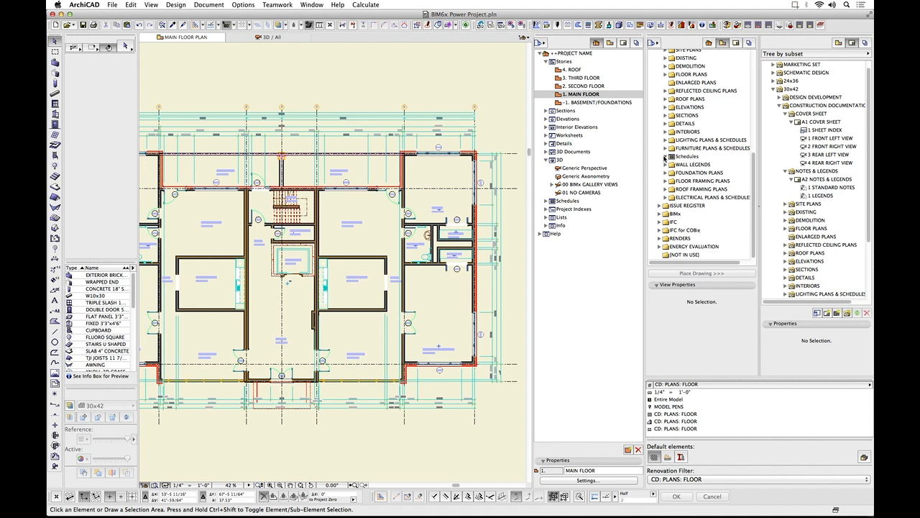
pyautogui.click(665, 157)
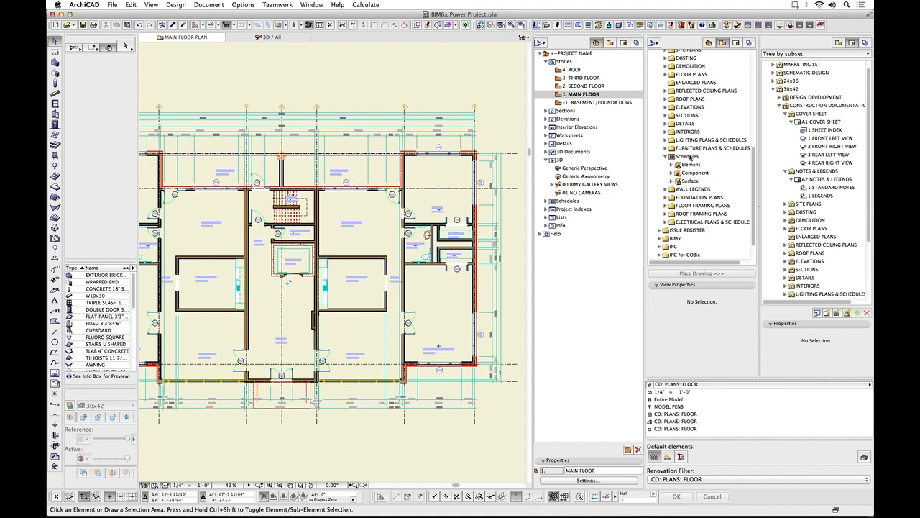
# List the Sections in the project map and the REFLECTED CEILING PLANS views in the view map, collapsing each again after viewing.
pyautogui.click(545, 111)
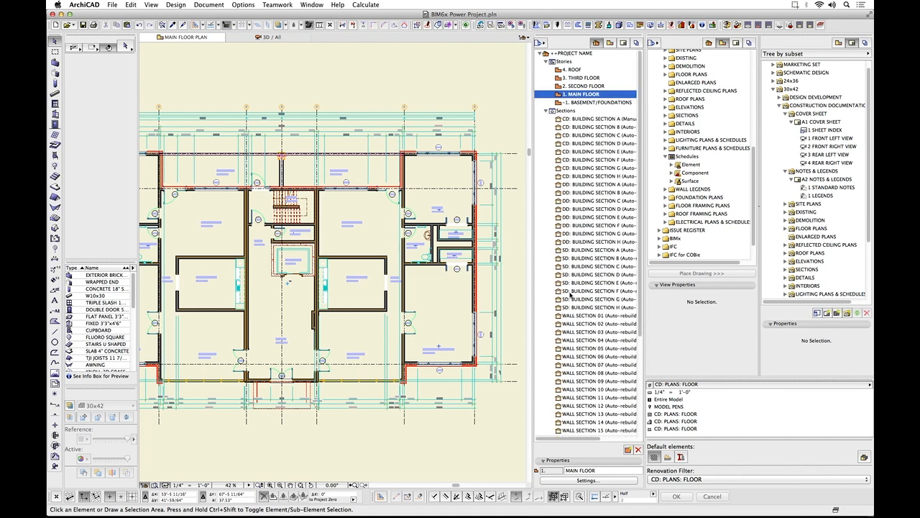
pyautogui.click(545, 112)
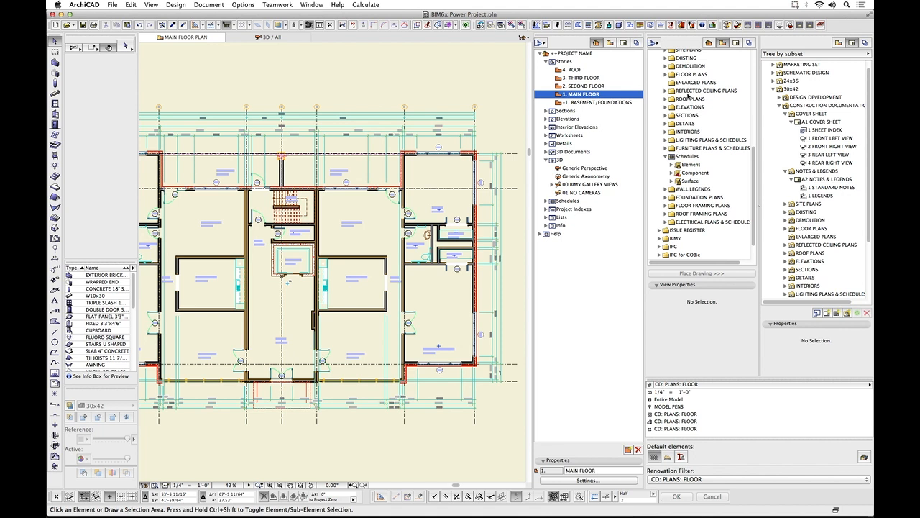
pyautogui.click(666, 91)
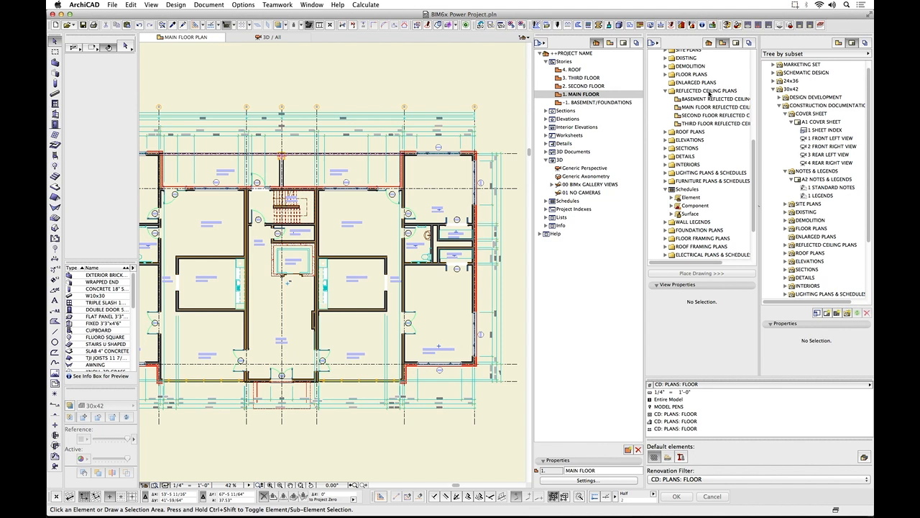
pyautogui.click(665, 91)
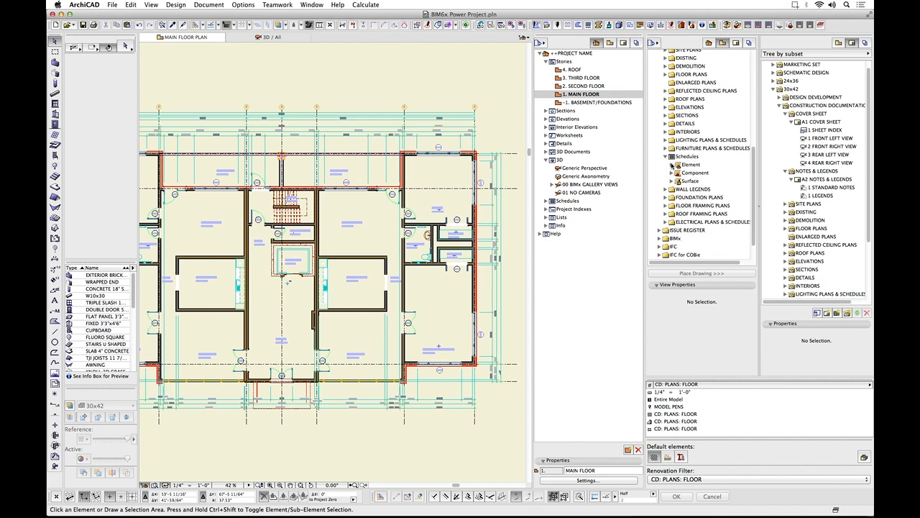
# Expand the Element schedules in both the view map and the project map to compare their lists.
pyautogui.click(672, 164)
pyautogui.scroll(-3, 694, 201)
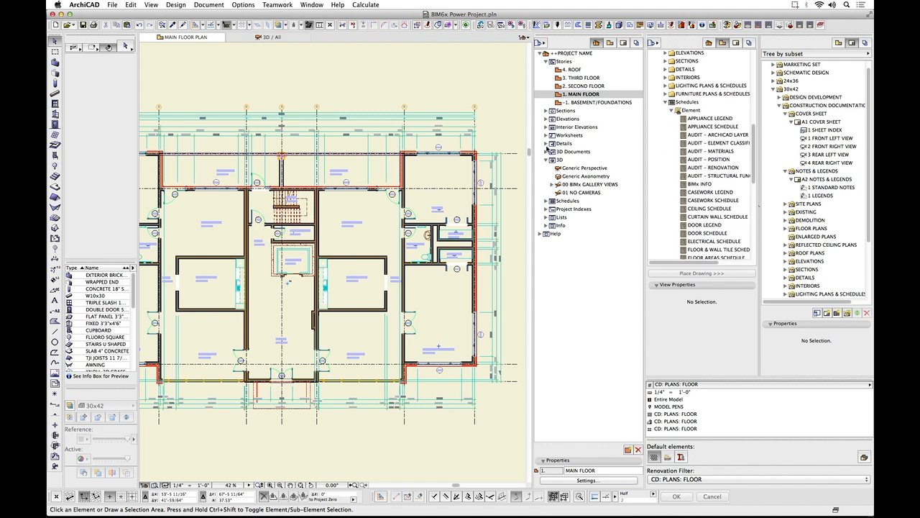
pyautogui.click(546, 201)
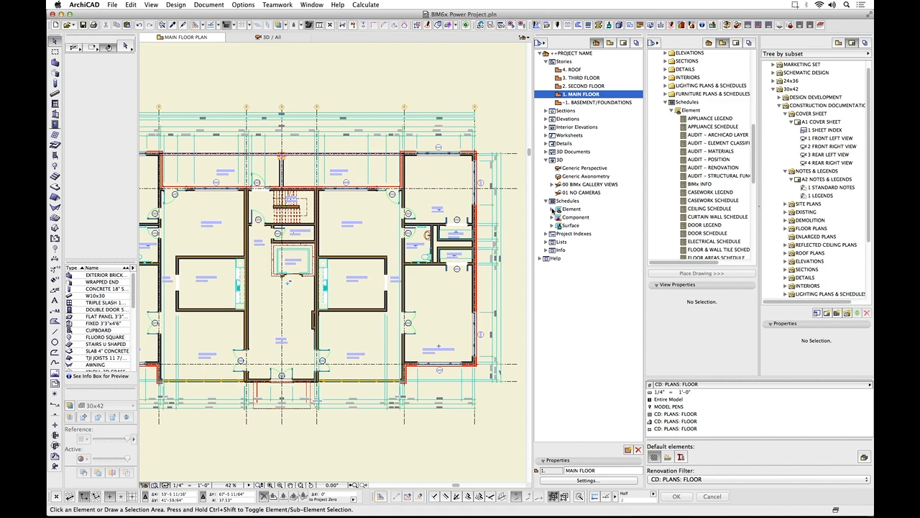
pyautogui.click(553, 209)
pyautogui.scroll(-5, 588, 232)
pyautogui.scroll(-1, 588, 232)
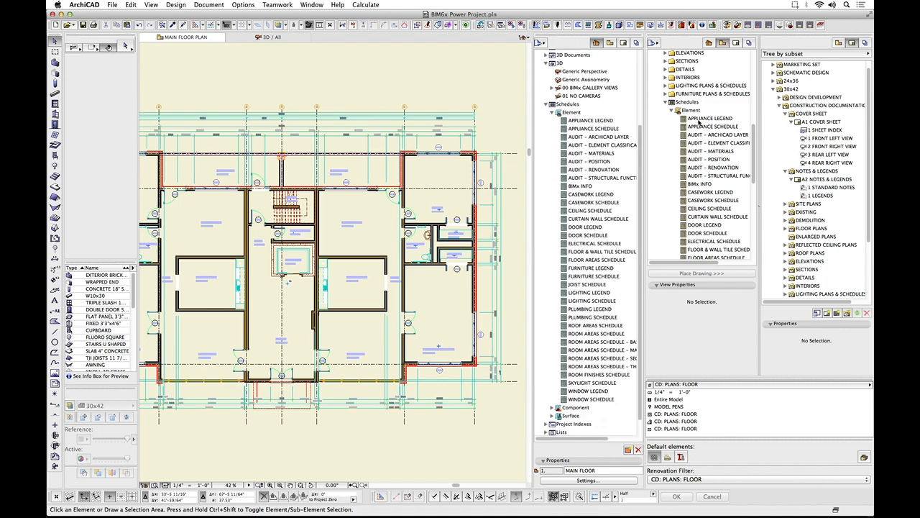
# Open the view settings of MAIN FLOOR PLAN under the CONSTRUCTION DOCUMENTATION floor plans and move the dialog clear of the navigator palettes.
pyautogui.moveTo(755, 148); pyautogui.dragTo(755, 74)
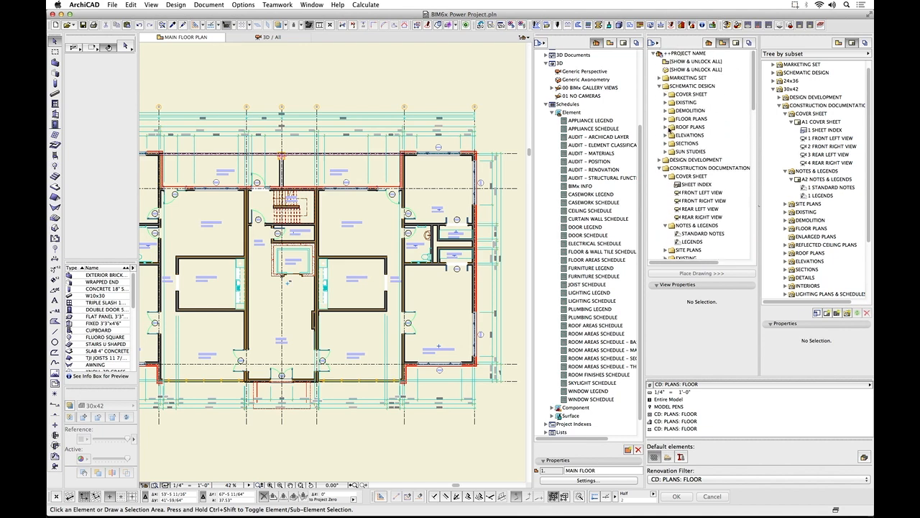
pyautogui.scroll(-1, 689, 245)
pyautogui.scroll(-6, 689, 245)
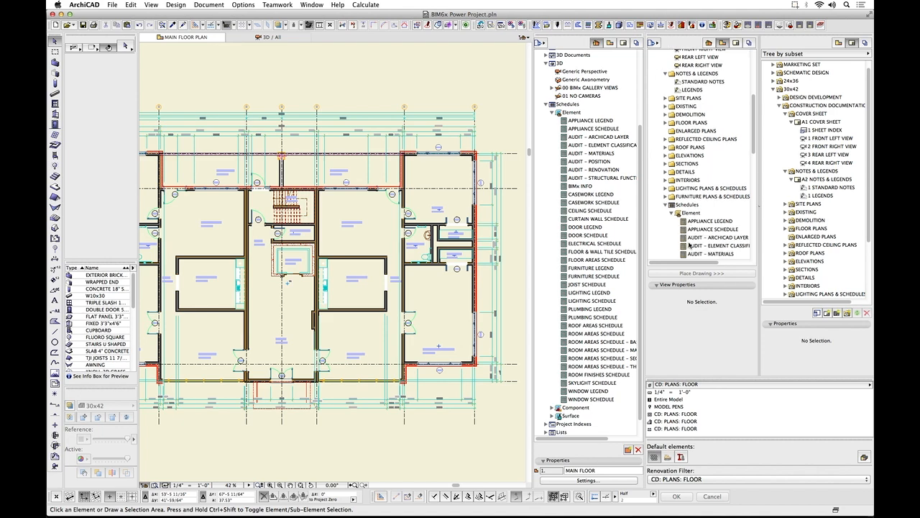
pyautogui.click(666, 117)
pyautogui.click(702, 133)
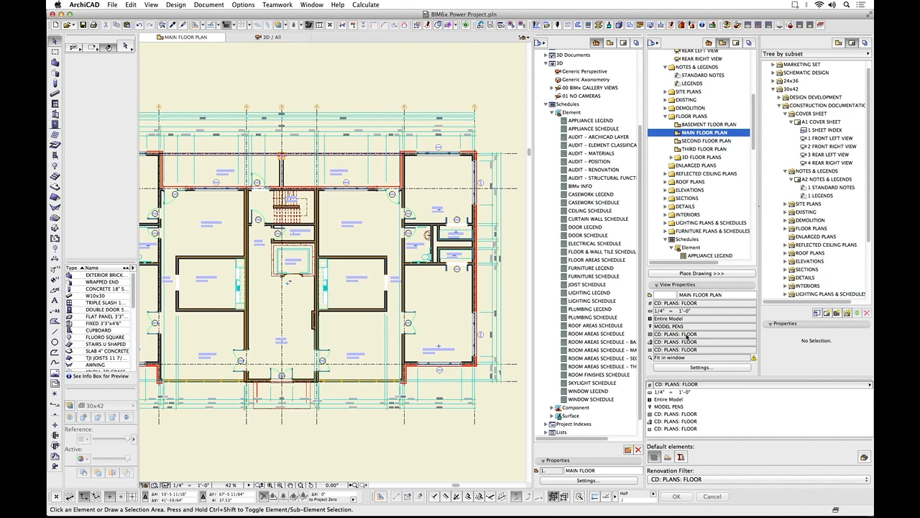
pyautogui.click(692, 369)
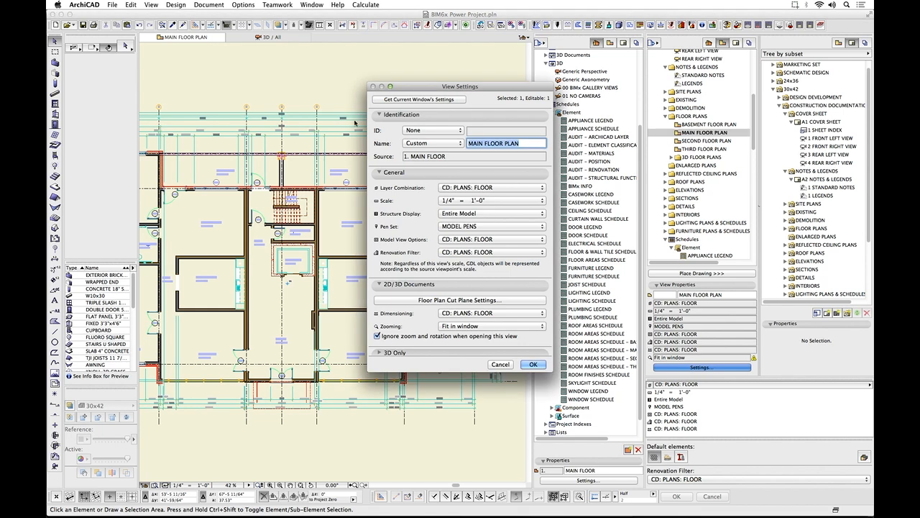
pyautogui.moveTo(414, 91); pyautogui.dragTo(194, 75)
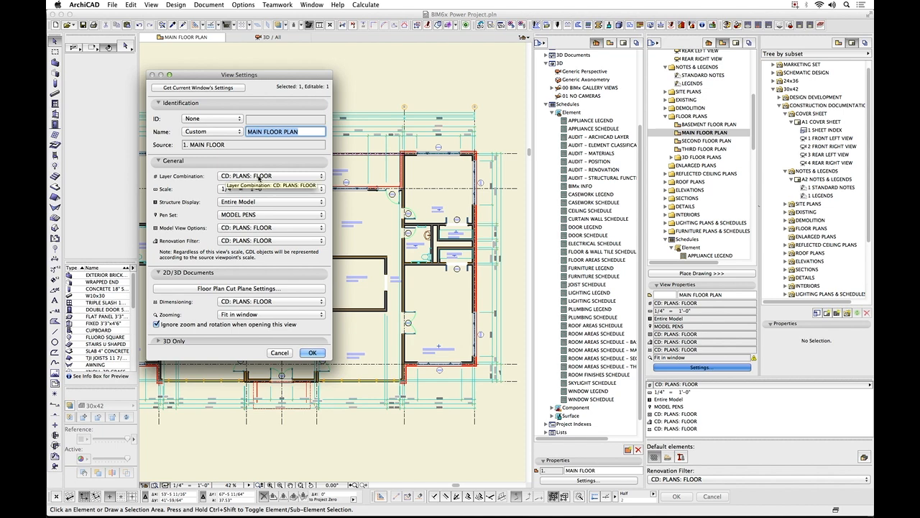
# Review the Layer Combination, Model View Options, Renovation Filter and Dimensioning choices, keeping CD: PLANS: FLOOR, and close the view settings.
pyautogui.click(272, 176)
pyautogui.click(272, 176)
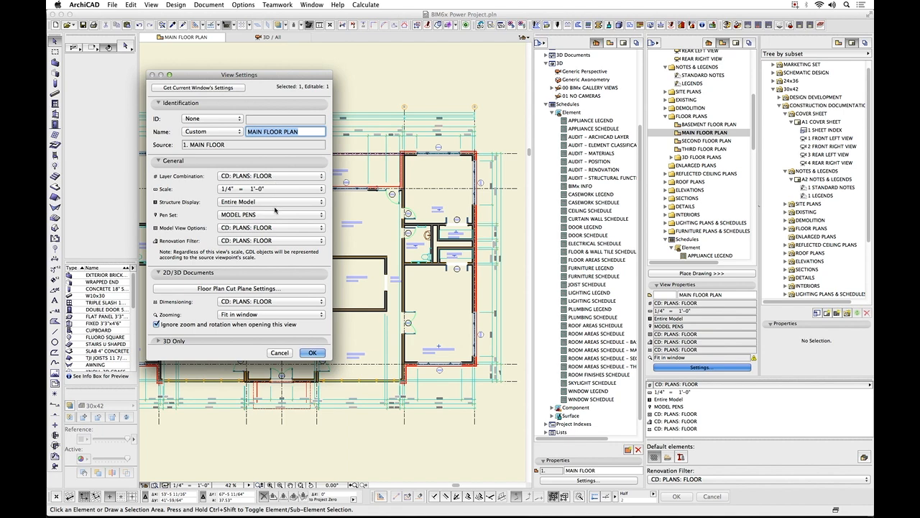
pyautogui.click(277, 228)
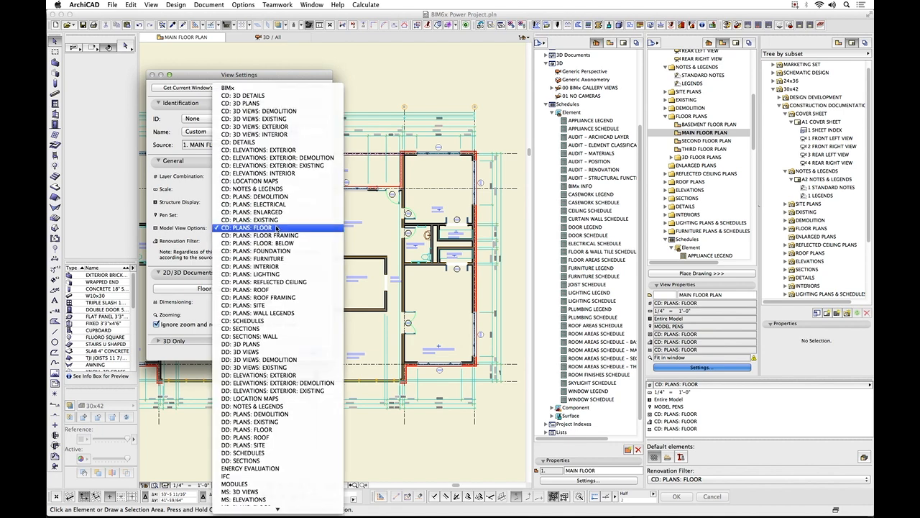
pyautogui.click(277, 228)
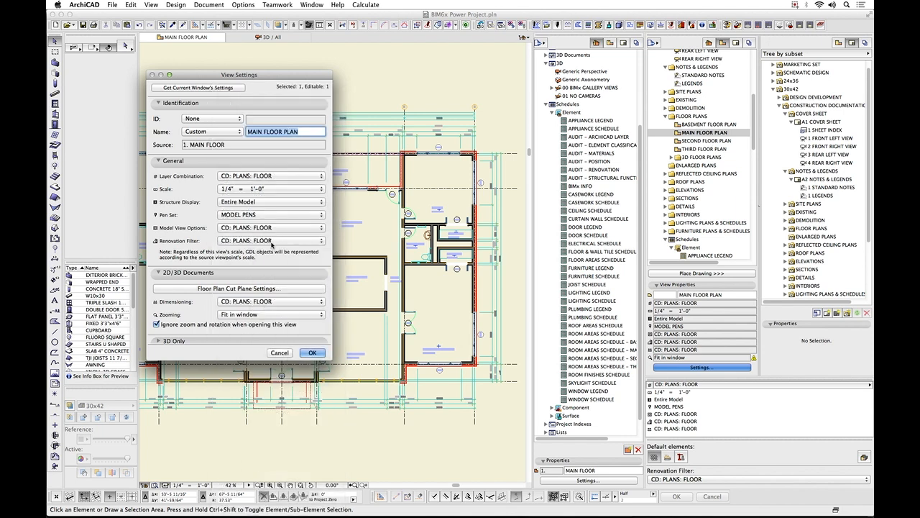
pyautogui.click(273, 241)
pyautogui.click(273, 242)
pyautogui.click(297, 302)
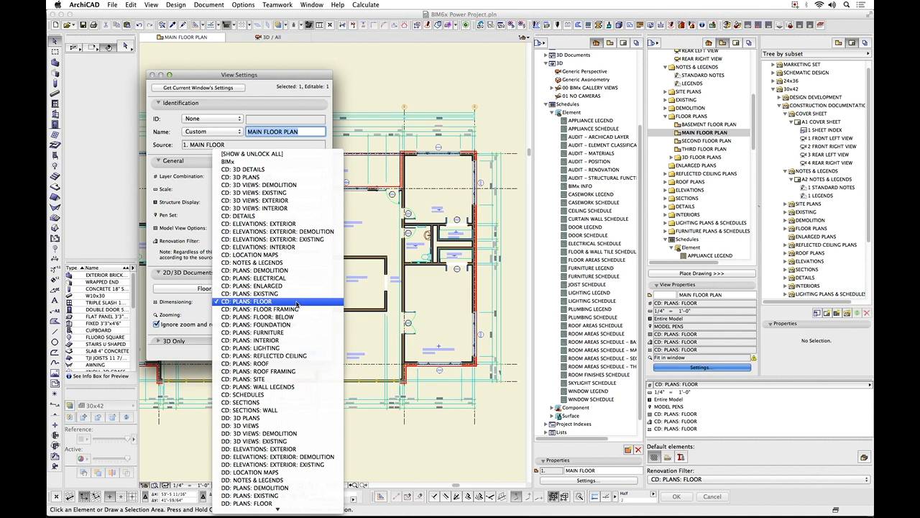
pyautogui.click(297, 304)
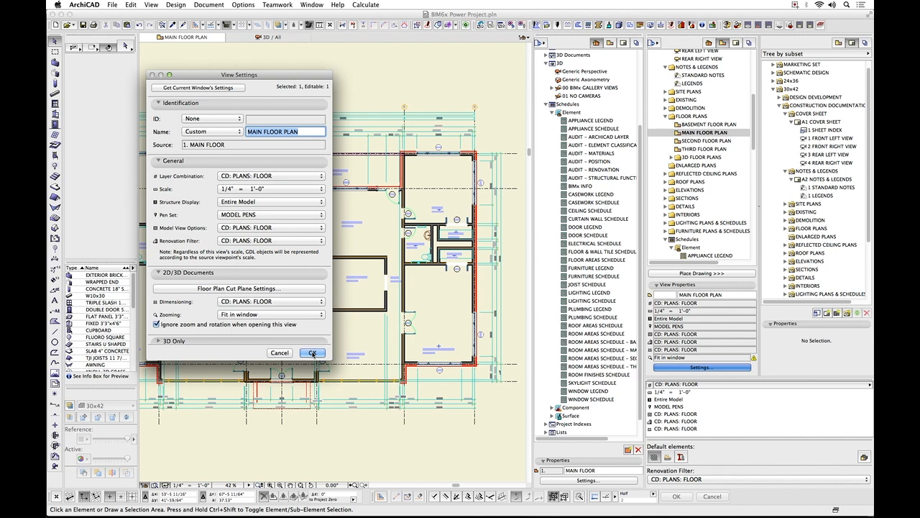
pyautogui.click(313, 353)
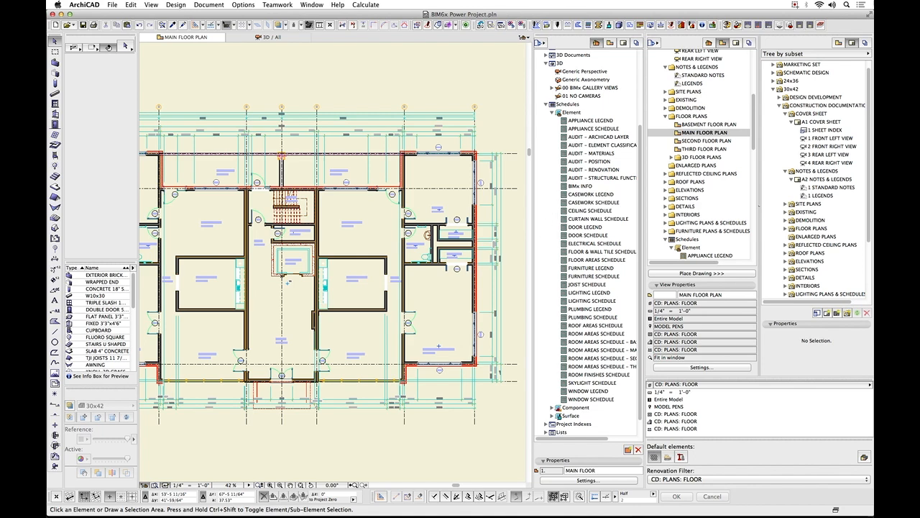
# Collapse the view map's SCHEMATIC DESIGN and CONSTRUCTION DOCUMENTATION folders and the project map's Schedules, selecting the first [SHOW & UNLOCK ALL] view.
pyautogui.scroll(7, 753, 110)
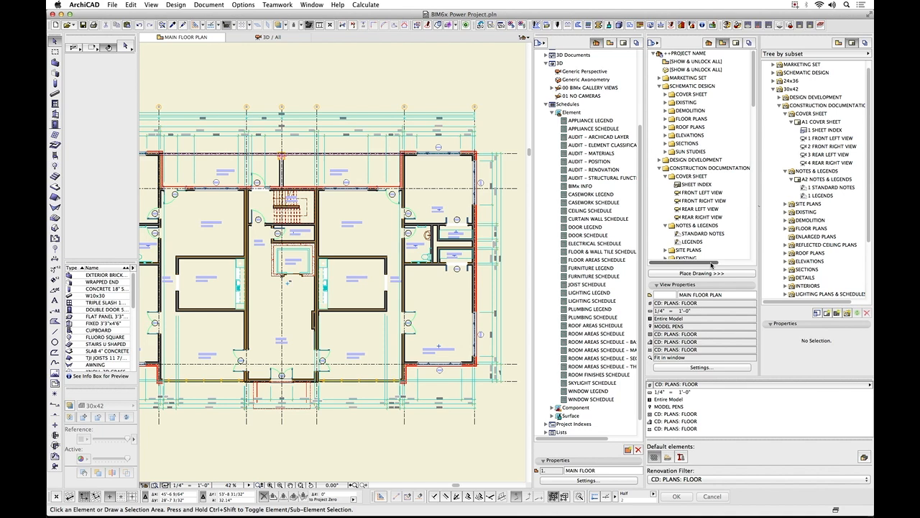
pyautogui.click(659, 86)
pyautogui.click(660, 103)
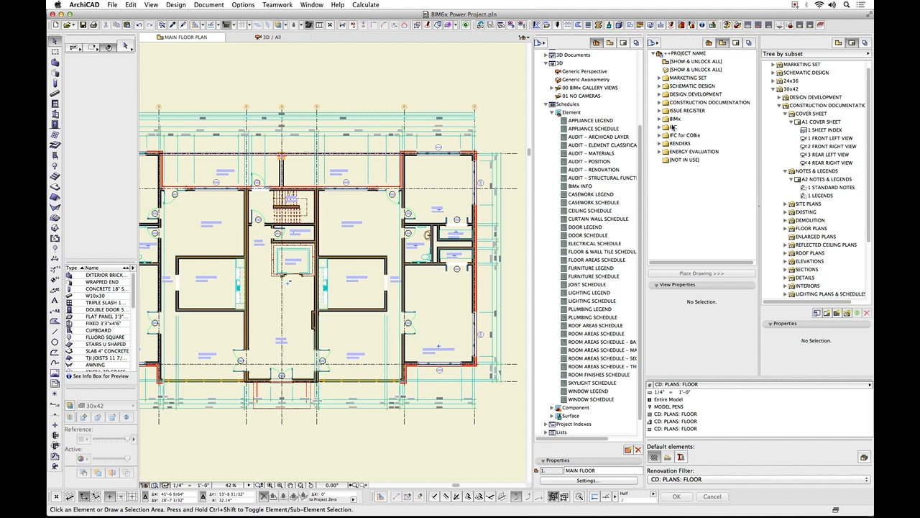
pyautogui.click(694, 62)
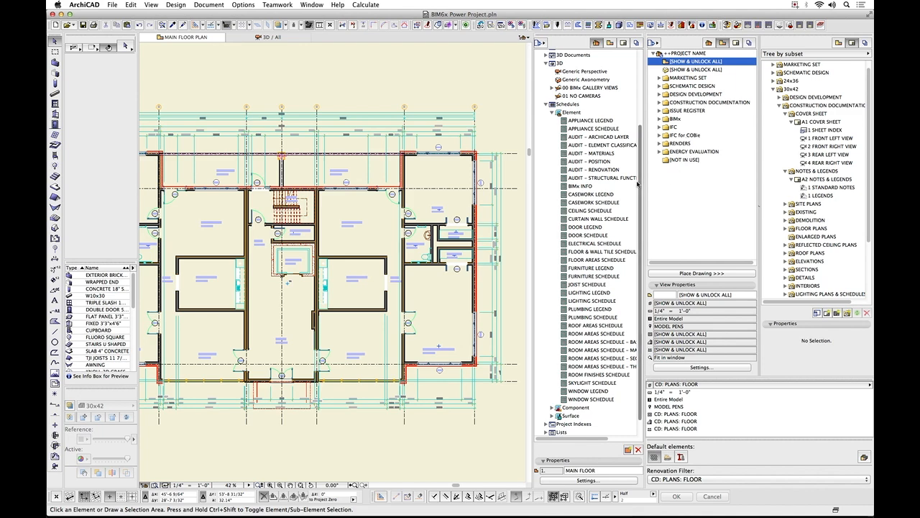
pyautogui.scroll(3, 587, 178)
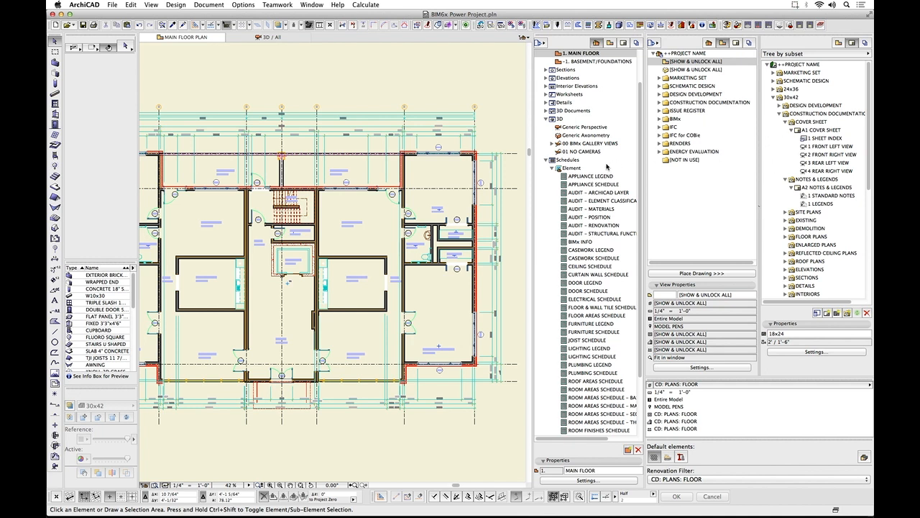
pyautogui.click(546, 160)
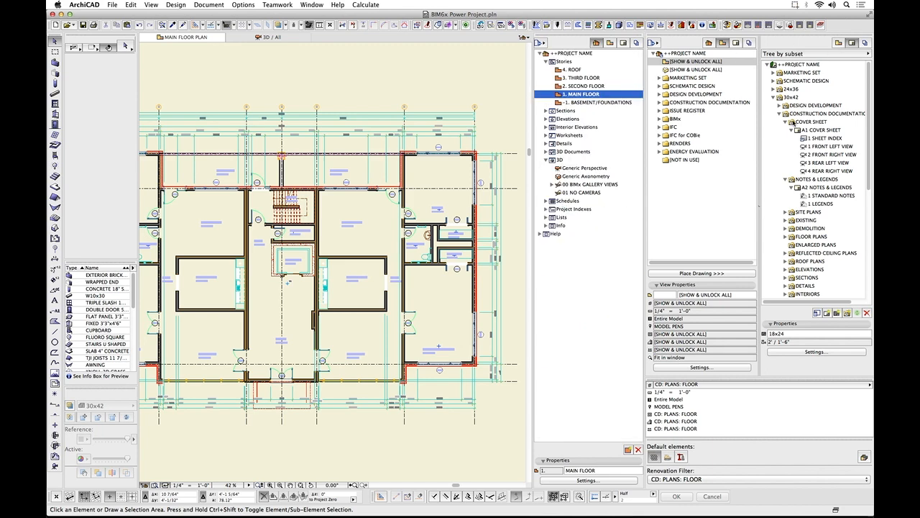
# Collapse CONSTRUCTION DOCUMENTATION under 30x42 in the layout book and briefly expand 24x36 to compare the two sheet-size subsets.
pyautogui.click(779, 114)
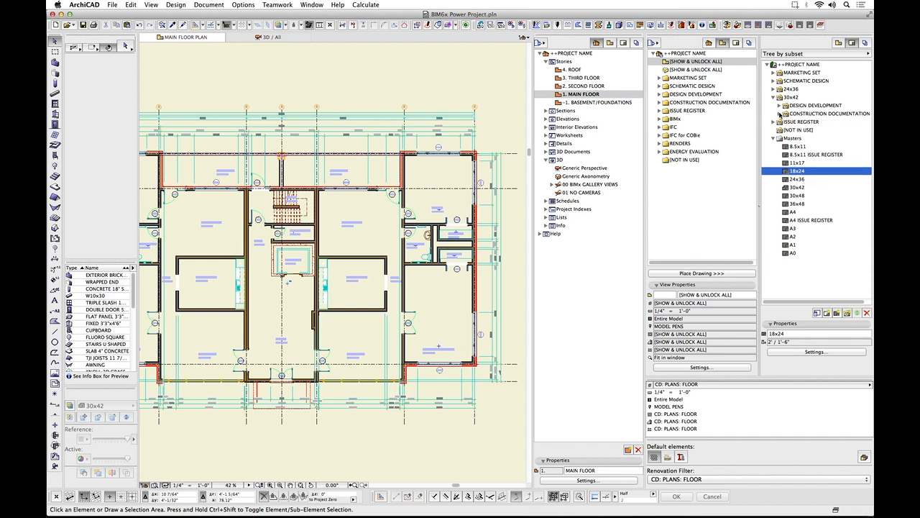
pyautogui.click(774, 97)
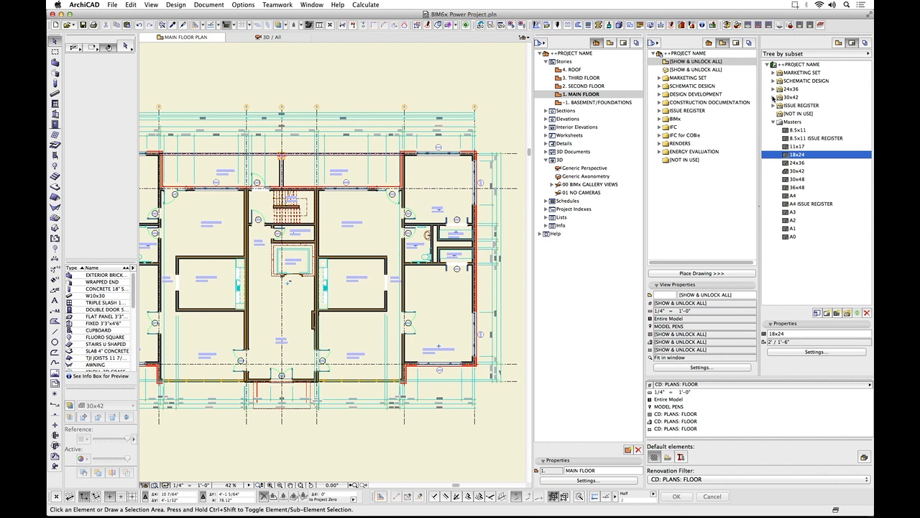
pyautogui.click(774, 97)
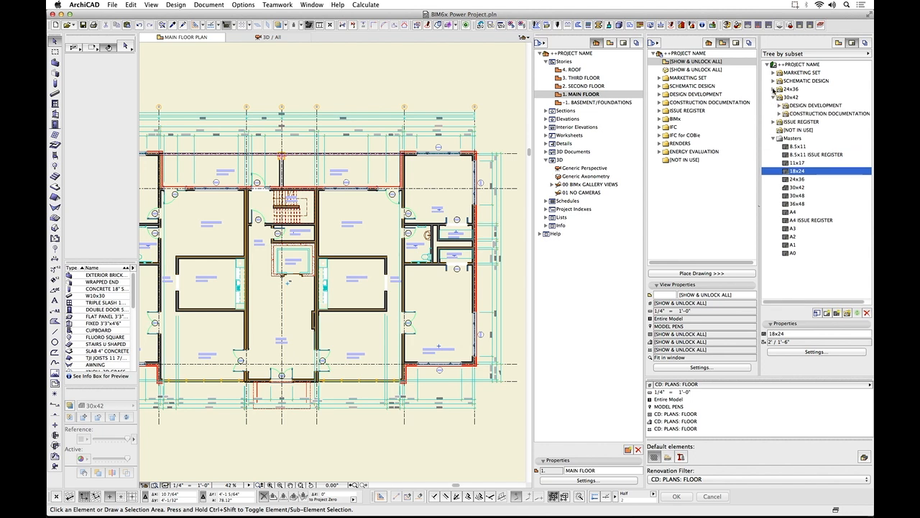
pyautogui.click(774, 89)
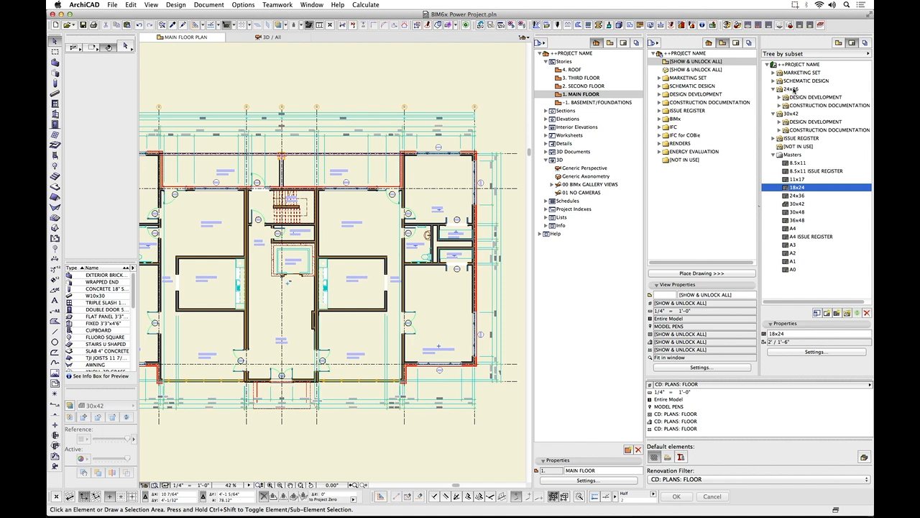
pyautogui.click(791, 89)
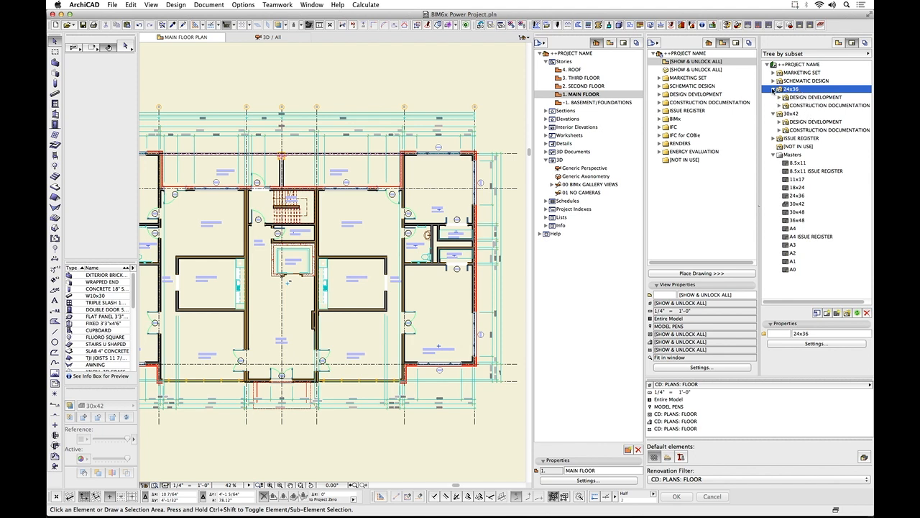
pyautogui.click(774, 89)
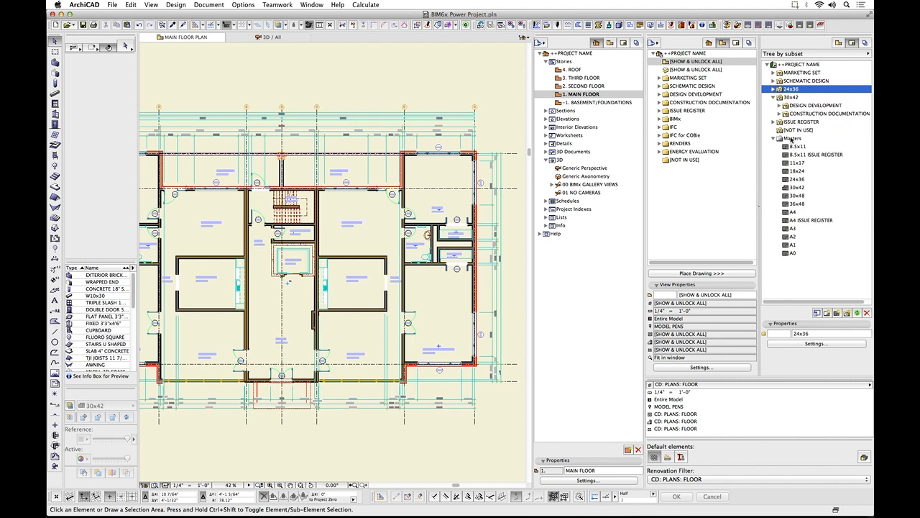
# Expand CONSTRUCTION DOCUMENTATION in the layout book and view map, collapsing COVER SHEET in both and NOTES & LEGENDS in the layout book.
pyautogui.click(781, 113)
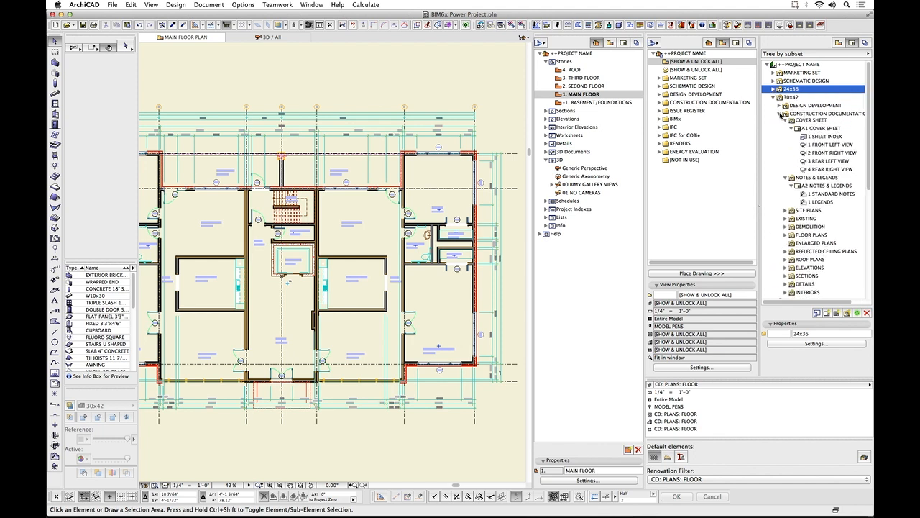
pyautogui.click(786, 122)
pyautogui.click(786, 130)
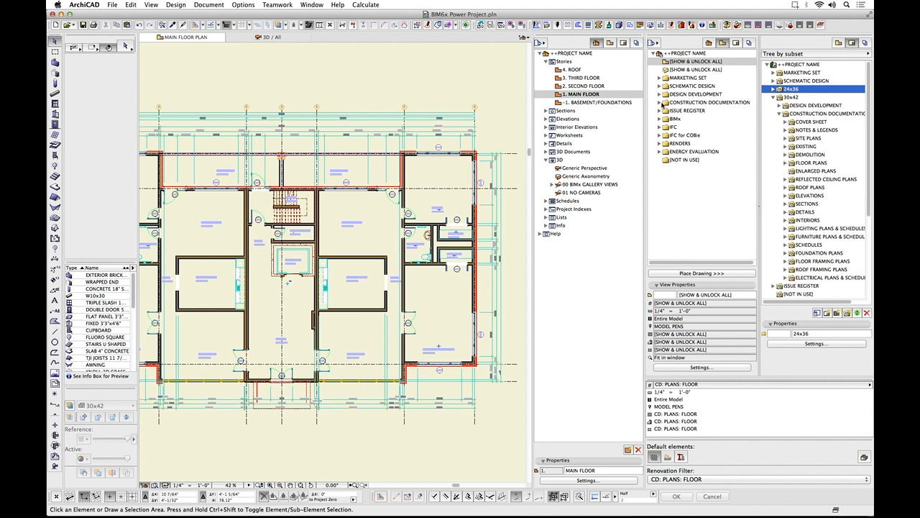
pyautogui.click(663, 105)
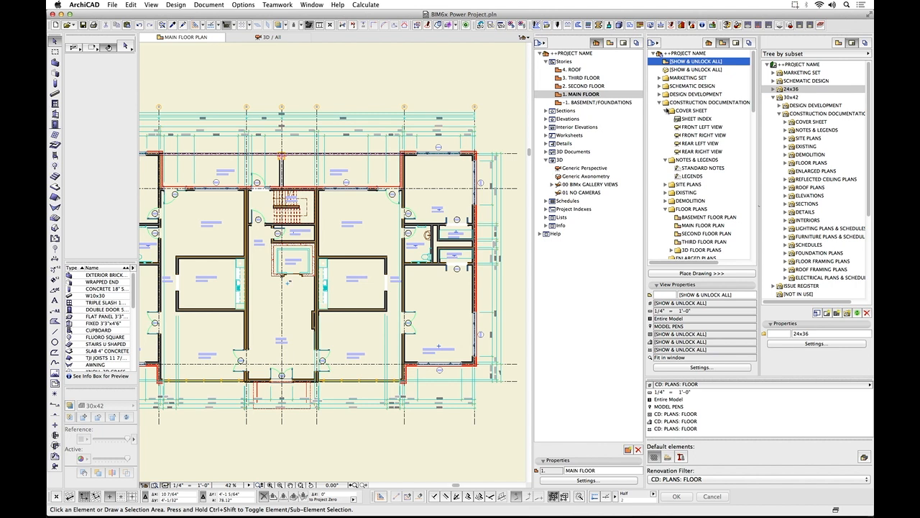
pyautogui.click(666, 111)
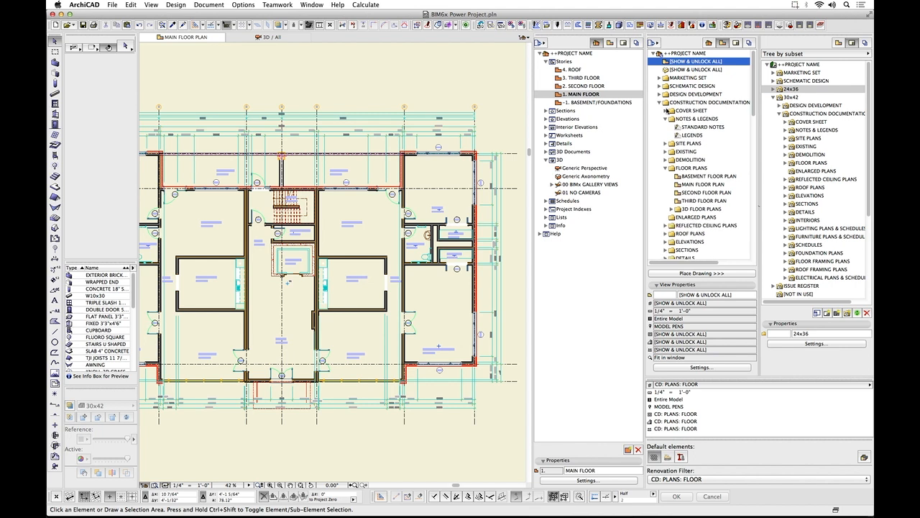
# Open the source view of the LEGENDS drawing placed on layout A2 NOTES & LEGENDS.
pyautogui.click(786, 130)
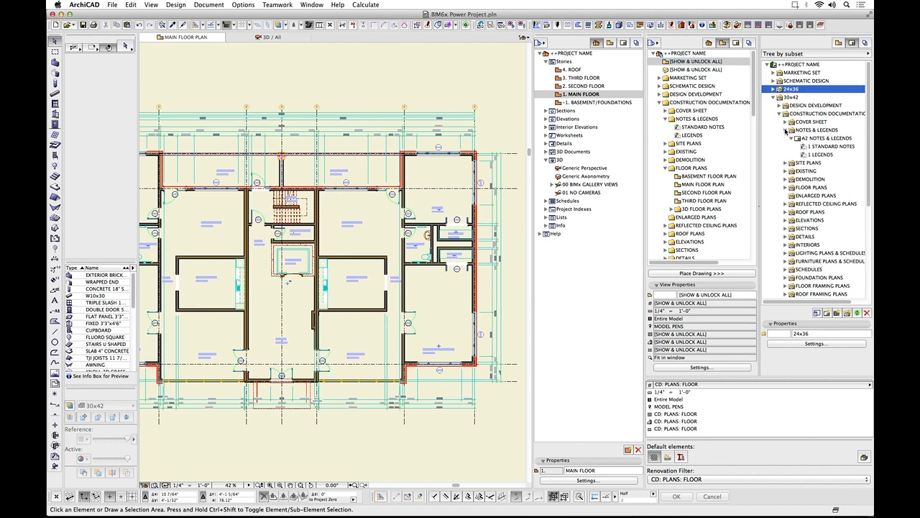
pyautogui.click(822, 155)
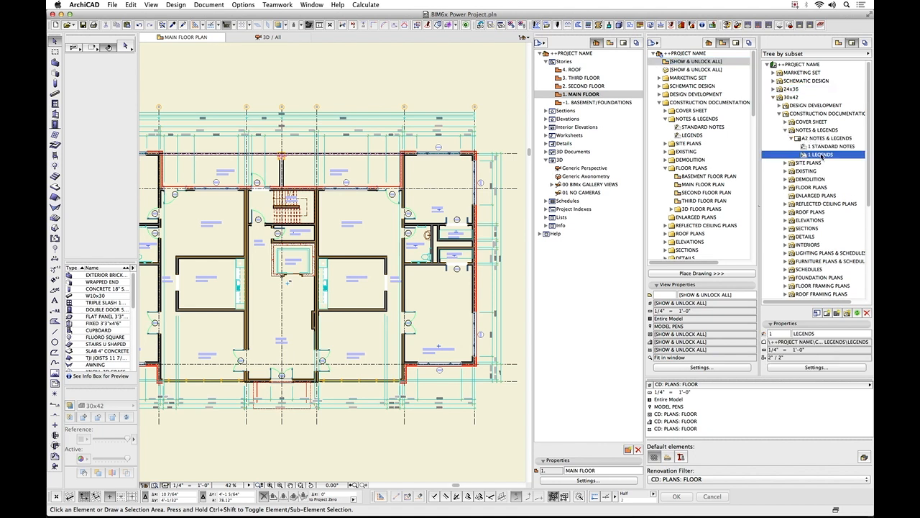
pyautogui.rightClick(822, 155)
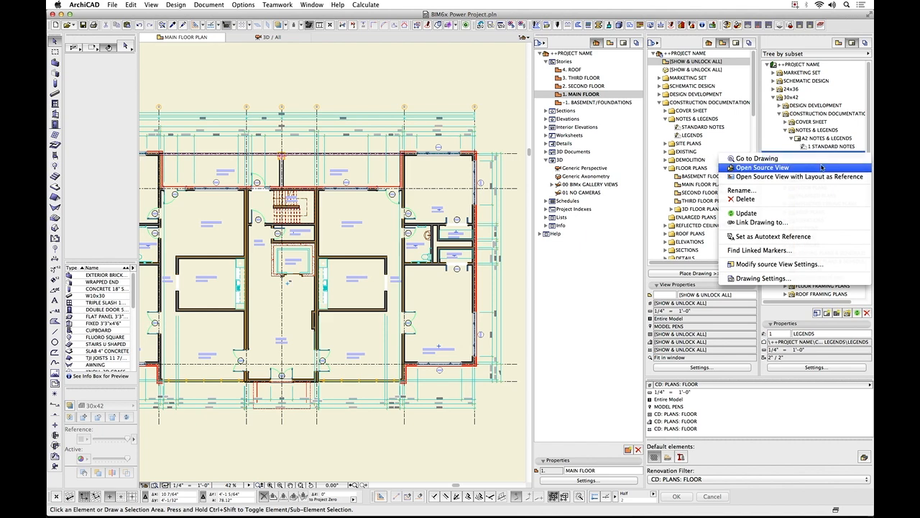
pyautogui.click(822, 167)
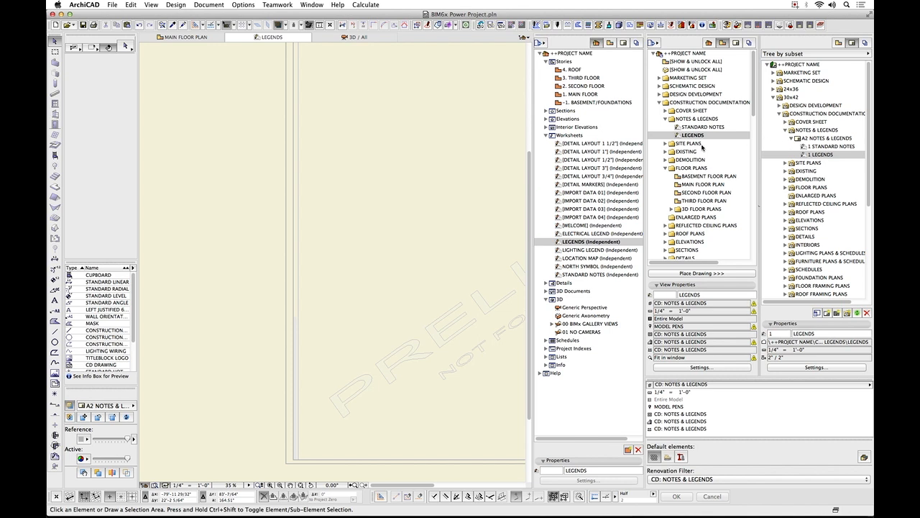
# Collapse NOTES & LEGENDS in the layout book and expand ELECTRICAL PLANS & SCHEDULES to list its layouts.
pyautogui.click(786, 130)
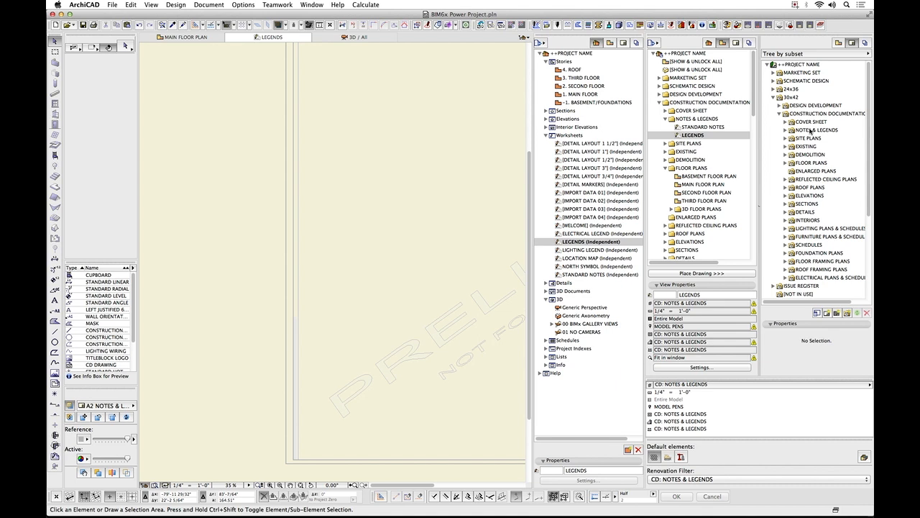
pyautogui.click(818, 278)
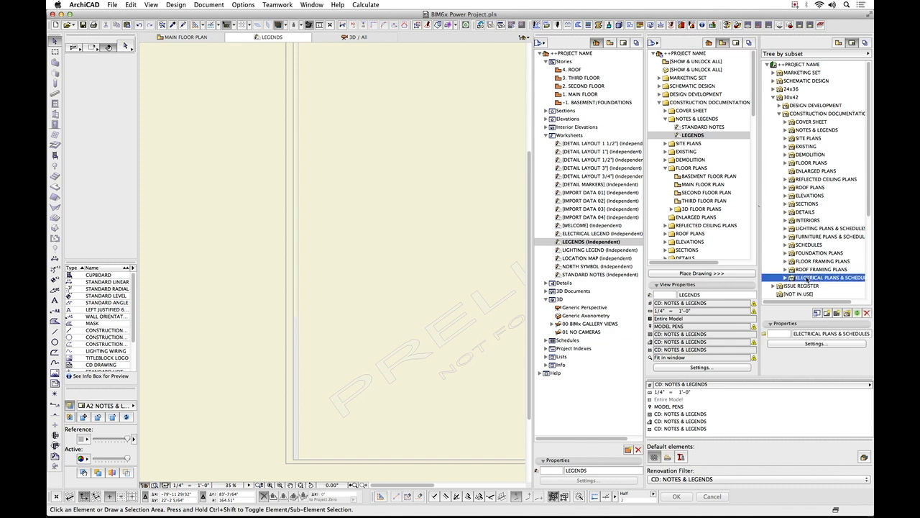
pyautogui.click(785, 279)
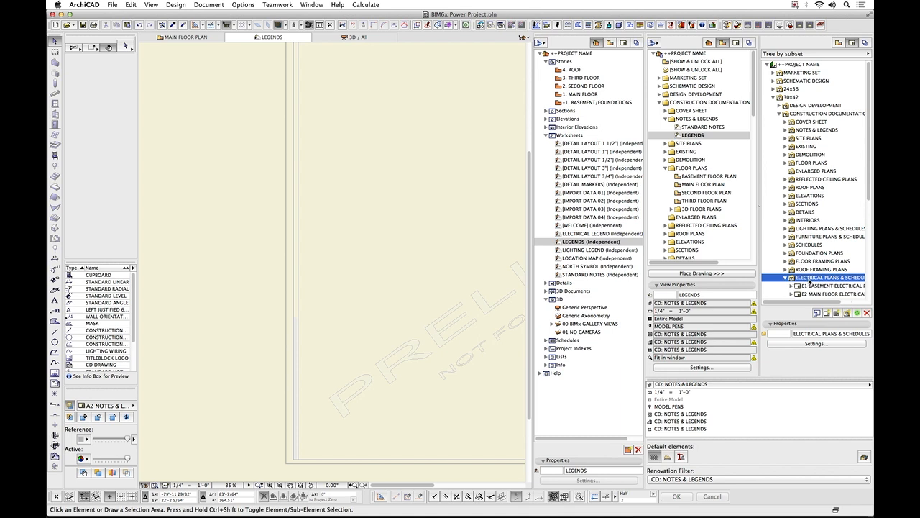
# Expand FLOOR PLANS under the 30x42 CONSTRUCTION DOCUMENTATION subset in the layout book and open layout A25 MAIN FLOOR PLAN.
pyautogui.scroll(-3, 810, 282)
pyautogui.scroll(-2, 812, 287)
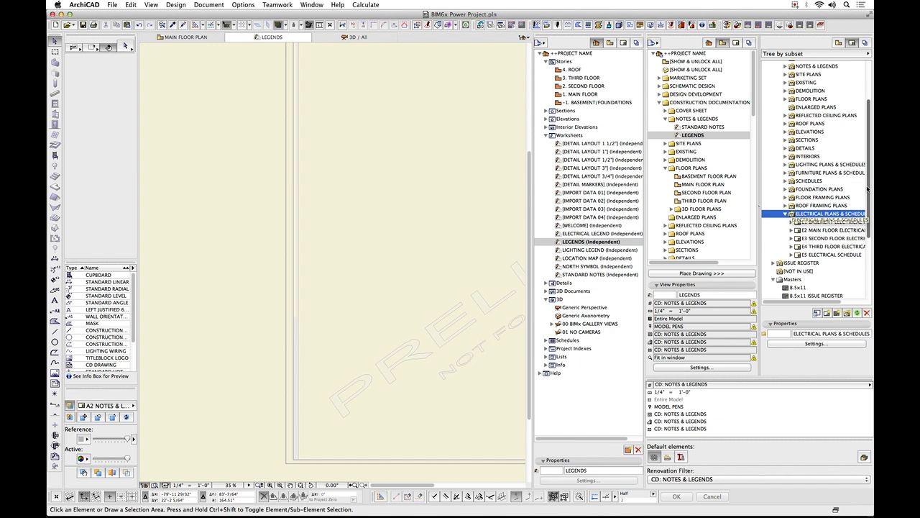
pyautogui.scroll(-3, 826, 214)
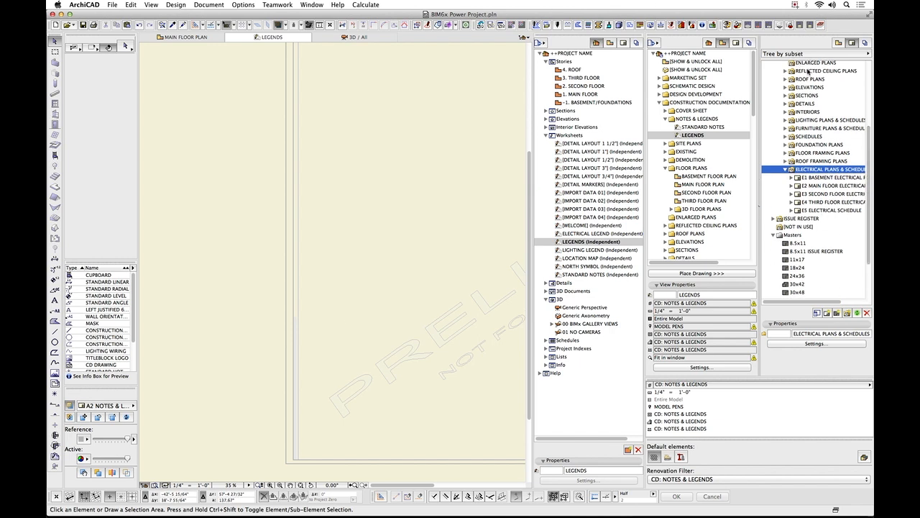
pyautogui.scroll(5, 808, 70)
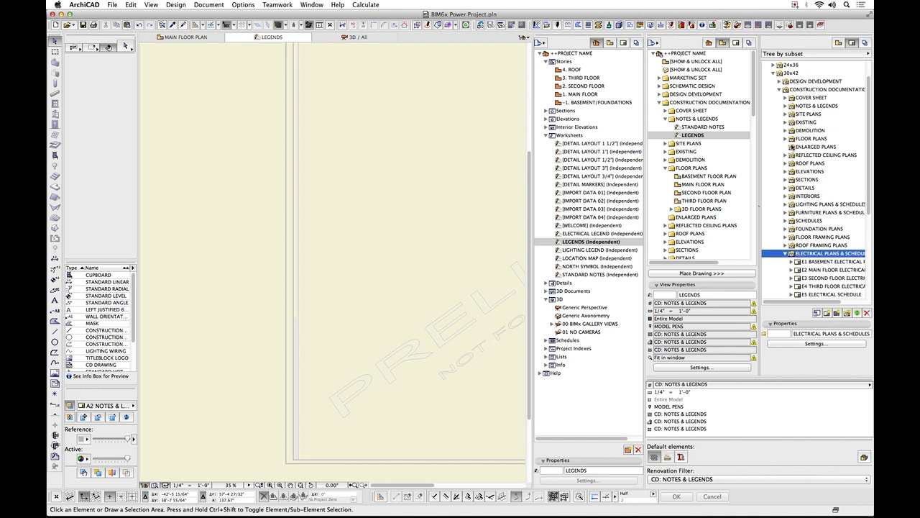
pyautogui.click(786, 139)
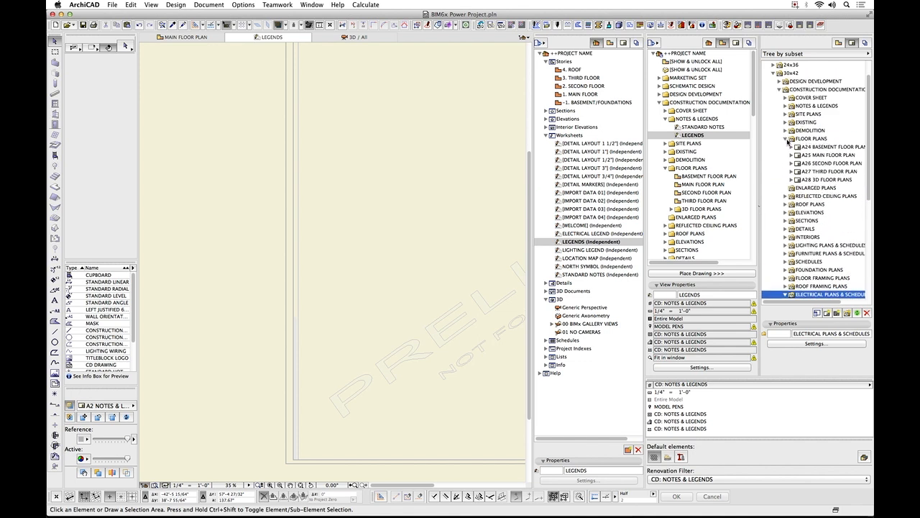
pyautogui.doubleClick(825, 155)
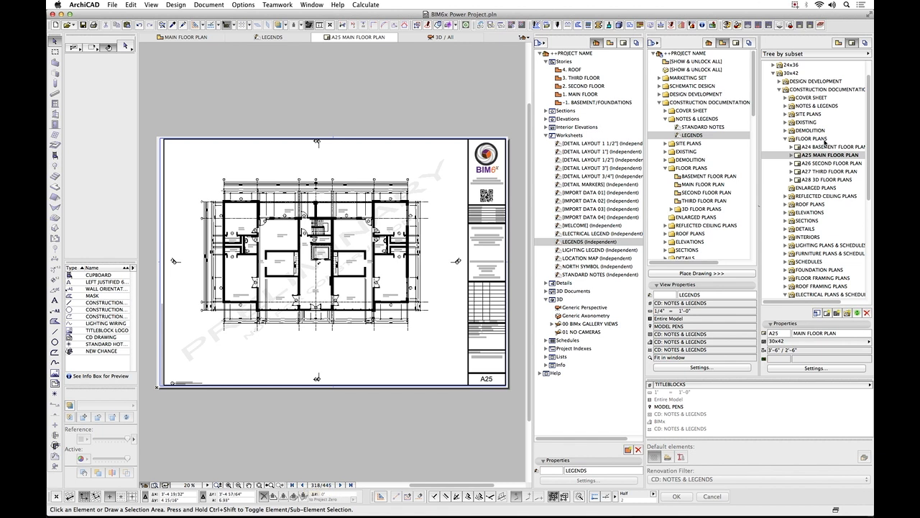
# Open the 36x48, 30x48 and 30x42 master layouts one after another to compare their title blocks.
pyautogui.click(870, 258)
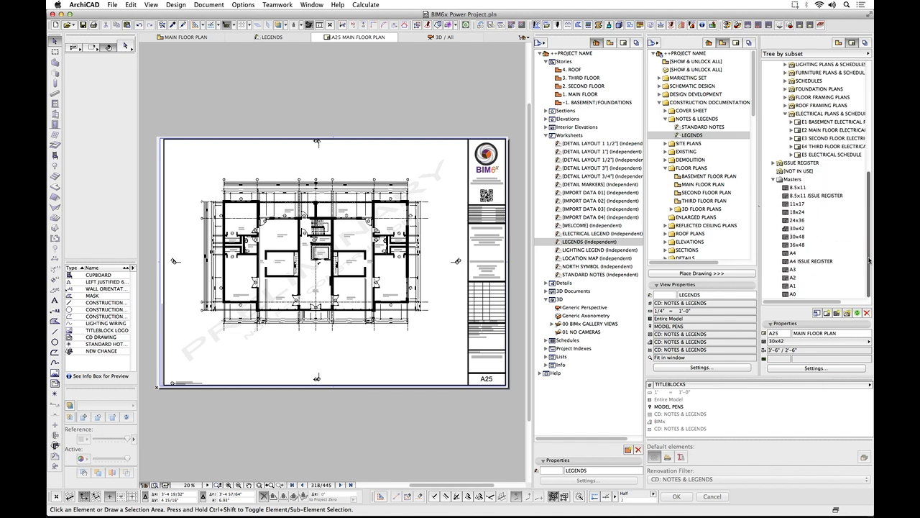
pyautogui.doubleClick(800, 245)
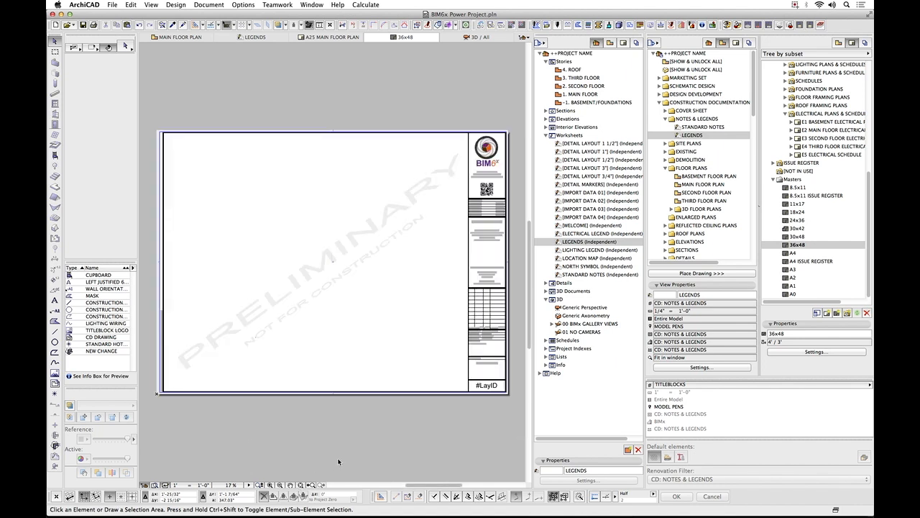
pyautogui.click(799, 236)
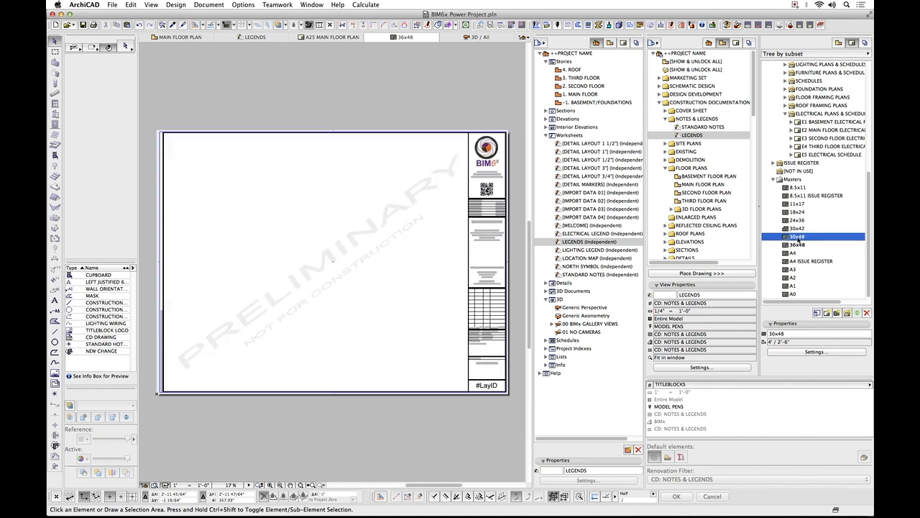
pyautogui.doubleClick(798, 236)
pyautogui.click(795, 227)
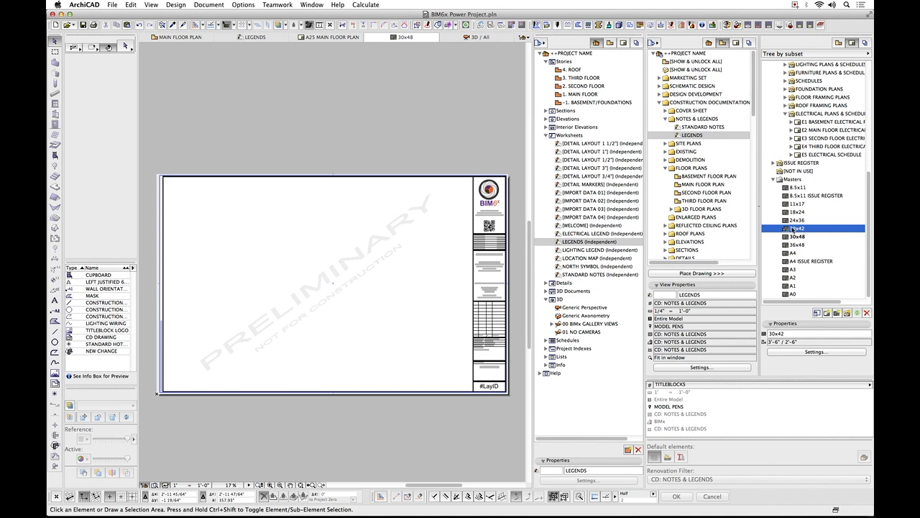
pyautogui.doubleClick(795, 228)
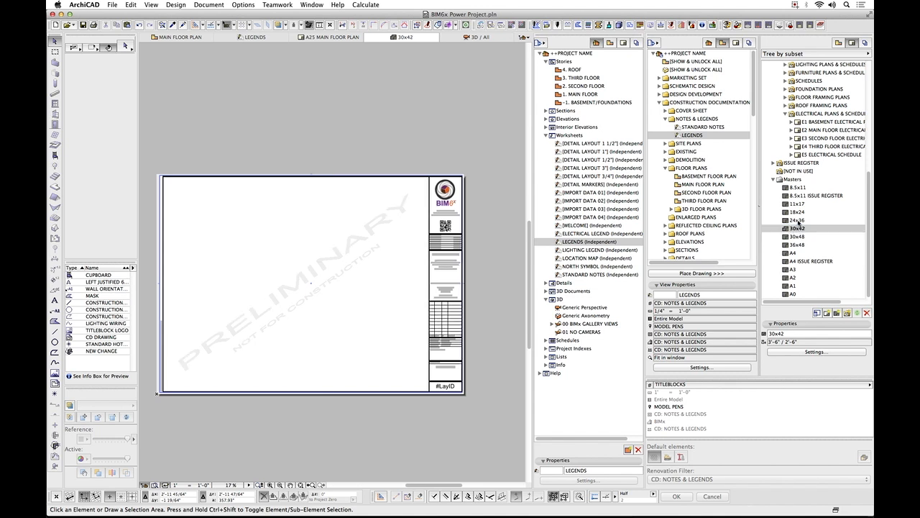
# Open the smaller 24x36 and 18x24 master layouts, and return to the 30x42 master.
pyautogui.doubleClick(798, 220)
pyautogui.click(797, 212)
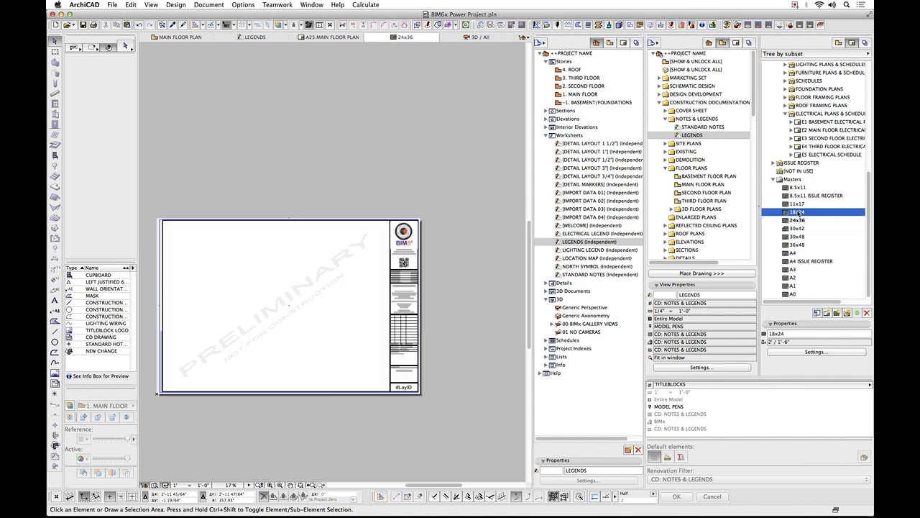
pyautogui.doubleClick(797, 212)
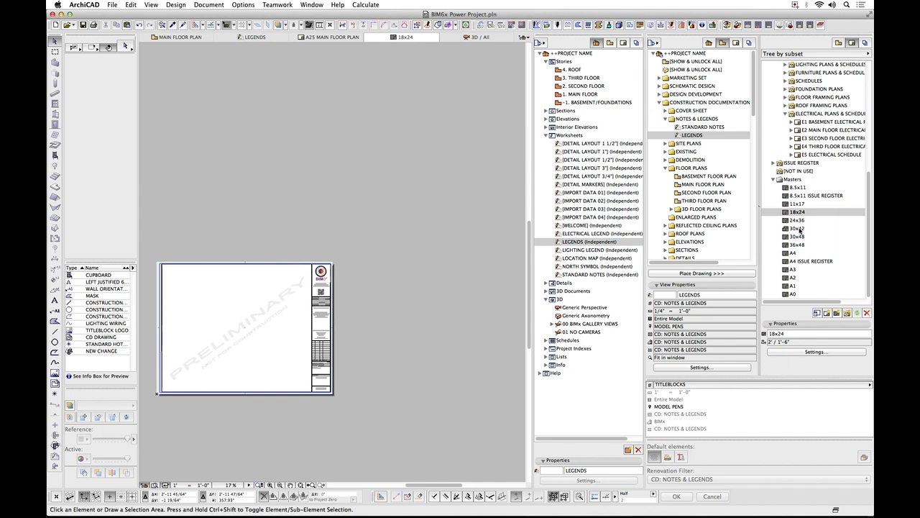
pyautogui.click(798, 229)
pyautogui.doubleClick(798, 228)
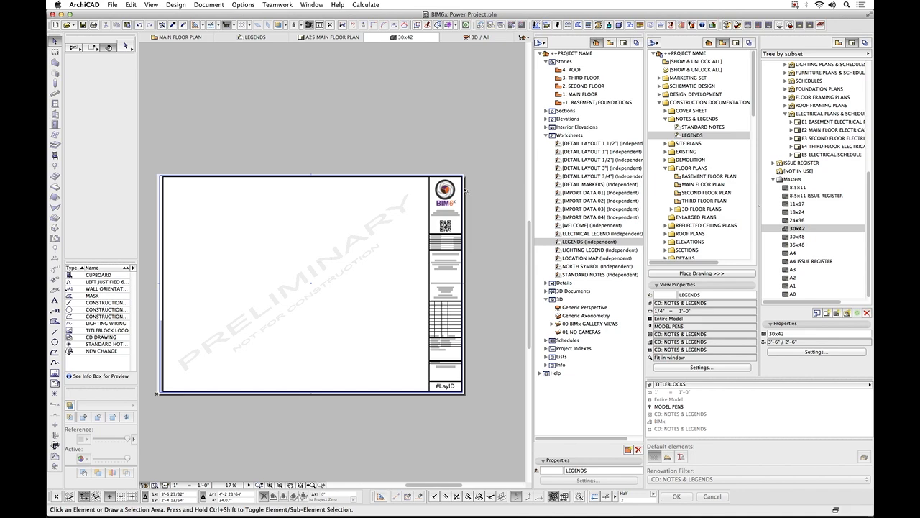
# Examine the title block of the 30x42 master and select its contact address text block below the project name.
pyautogui.scroll(5, 446, 188)
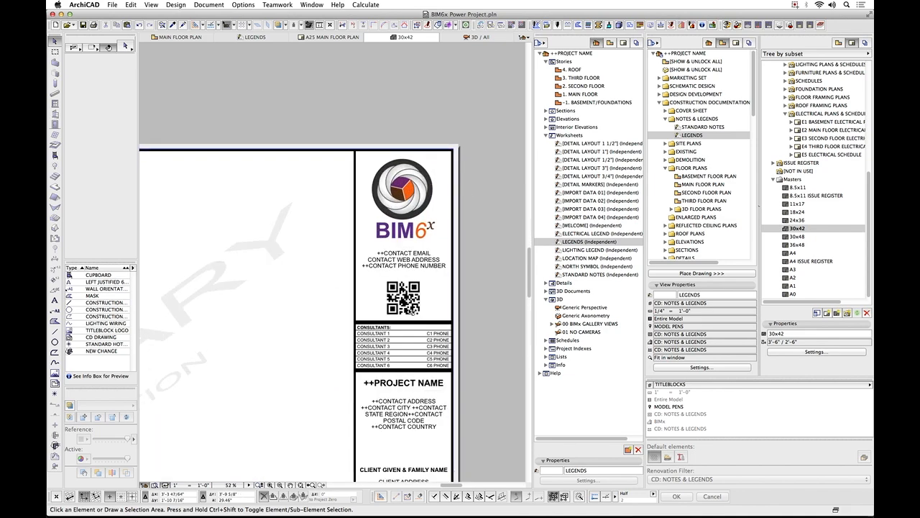
pyautogui.scroll(-2, 407, 294)
pyautogui.moveTo(408, 302); pyautogui.dragTo(412, 188, button='middle')
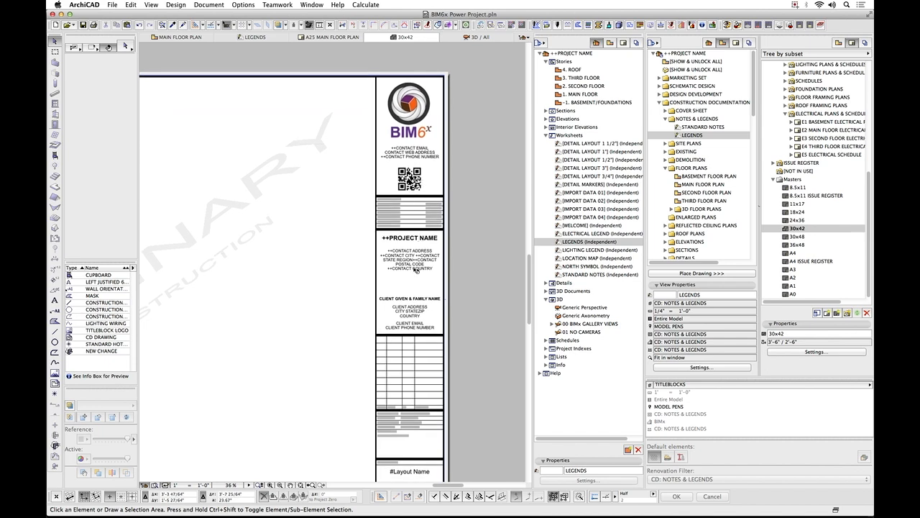
pyautogui.scroll(6, 419, 227)
pyautogui.click(409, 213)
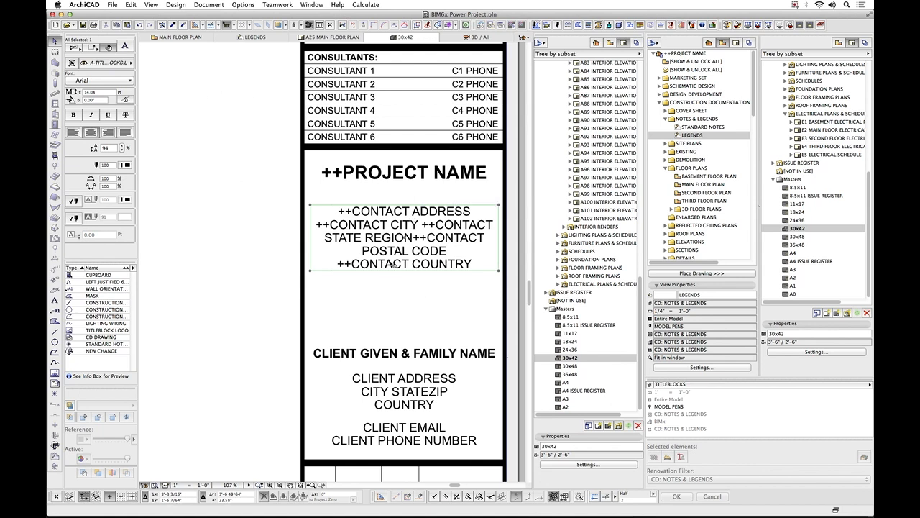
# Open Project Info, enlarge the dialog to review the project, consultant, site and building fields, and close it without changes.
pyautogui.click(113, 5)
pyautogui.moveTo(153, 132)
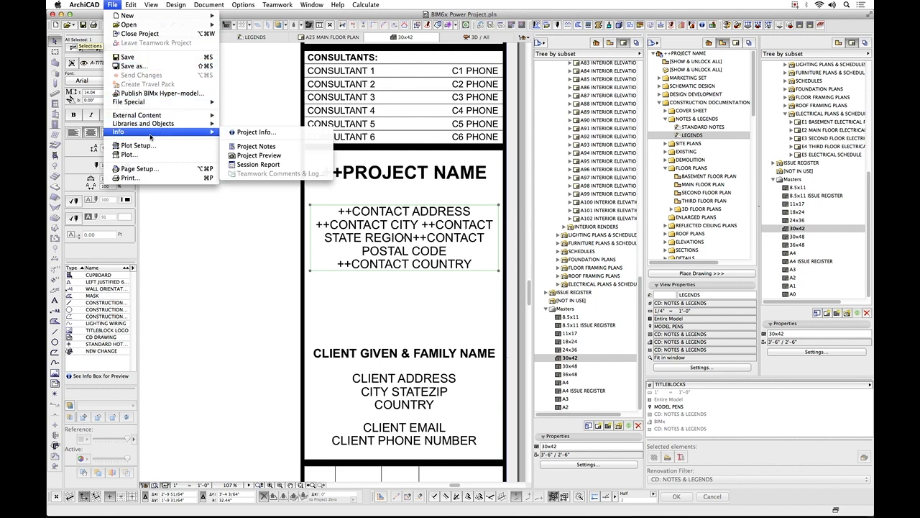
pyautogui.click(270, 134)
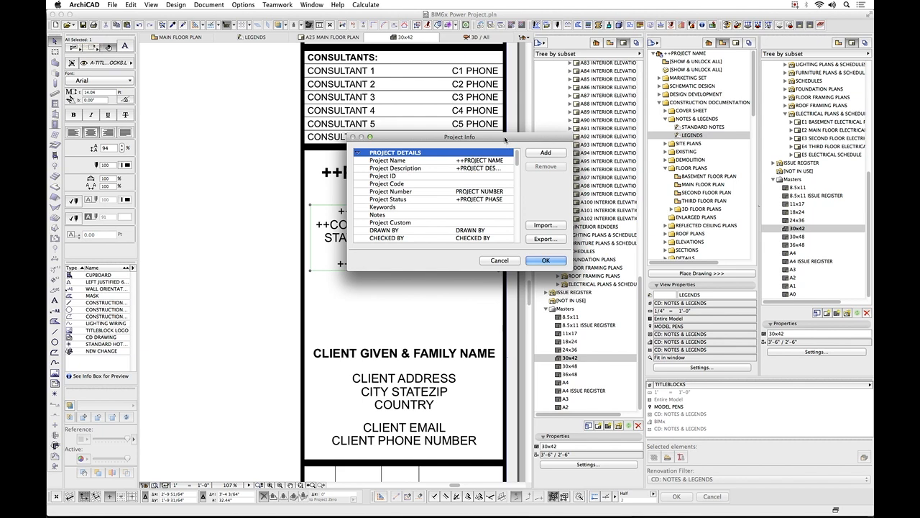
pyautogui.moveTo(505, 139); pyautogui.dragTo(361, 85)
pyautogui.moveTo(419, 220); pyautogui.dragTo(417, 465)
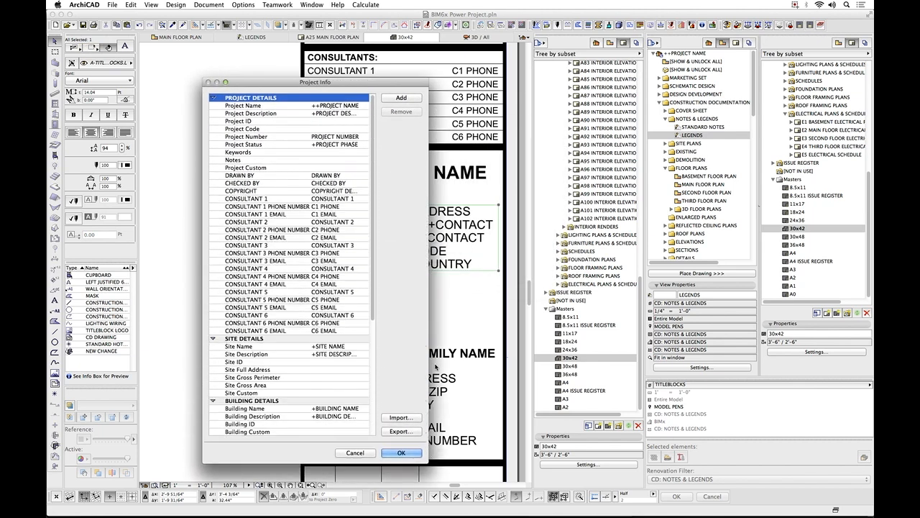
pyautogui.moveTo(430, 361); pyautogui.dragTo(494, 355)
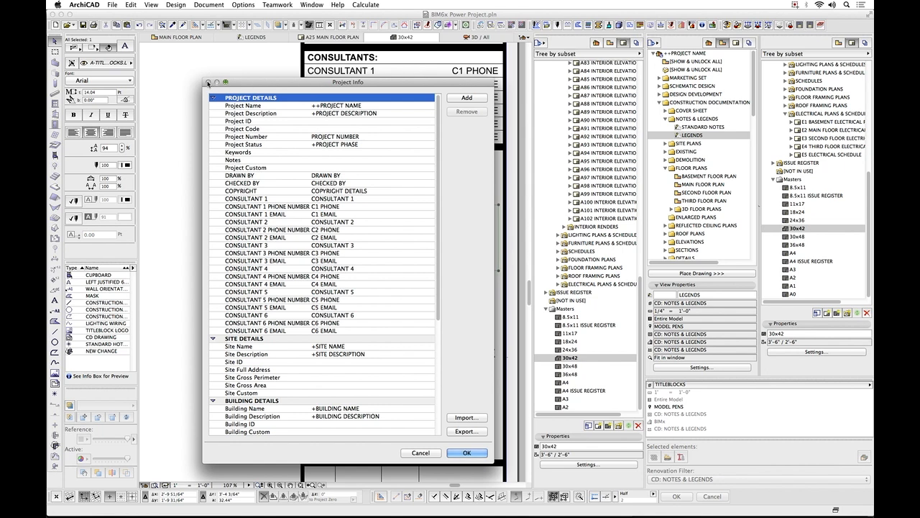
pyautogui.click(425, 454)
# Examine the project number, copyright, sheet title and layout ID fields at the lower end of the 30x42 master's title block.
pyautogui.scroll(-5, 454, 225)
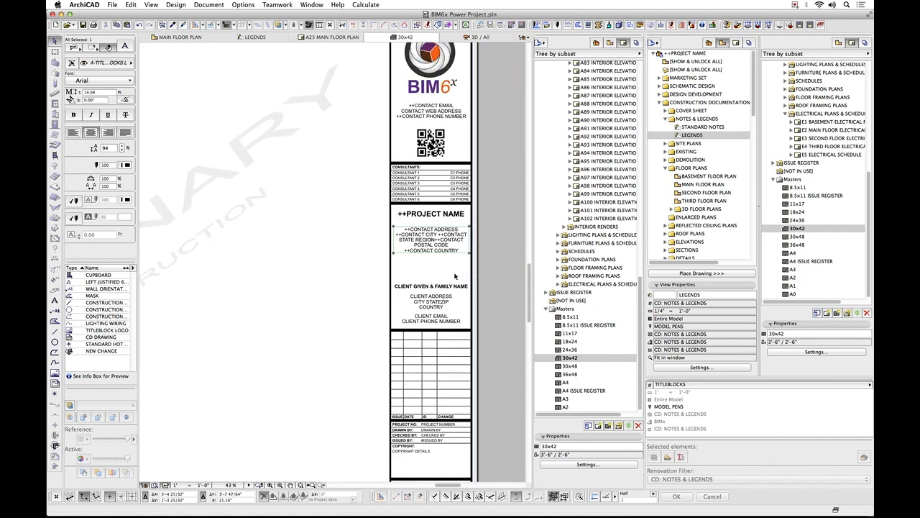
pyautogui.scroll(-2, 454, 275)
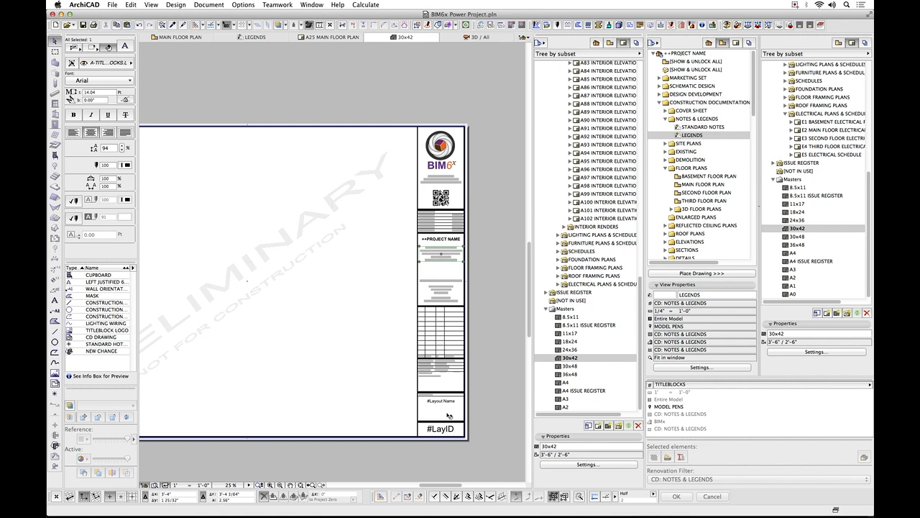
pyautogui.scroll(4, 447, 416)
pyautogui.moveTo(453, 402); pyautogui.dragTo(437, 342, button='middle')
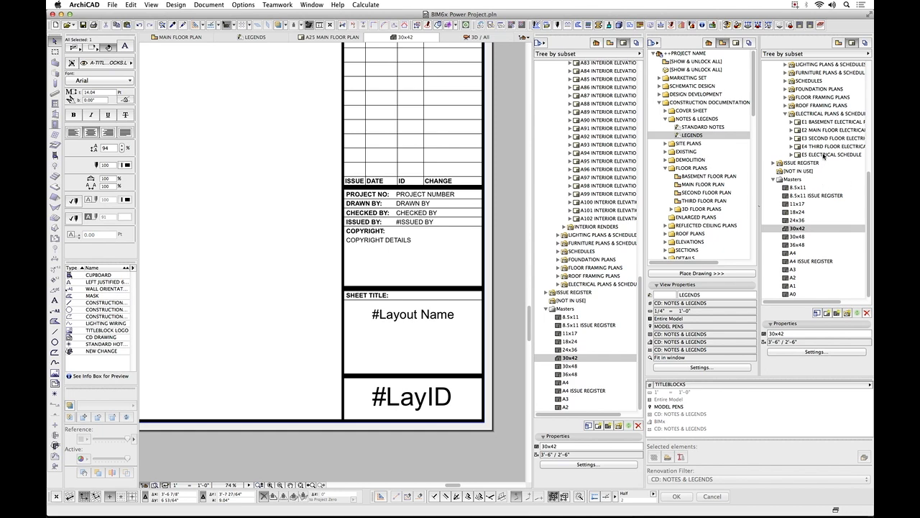
# Open layout A25 MAIN FLOOR PLAN and examine how its title block fills in the sheet title and layout ID.
pyautogui.scroll(5, 824, 128)
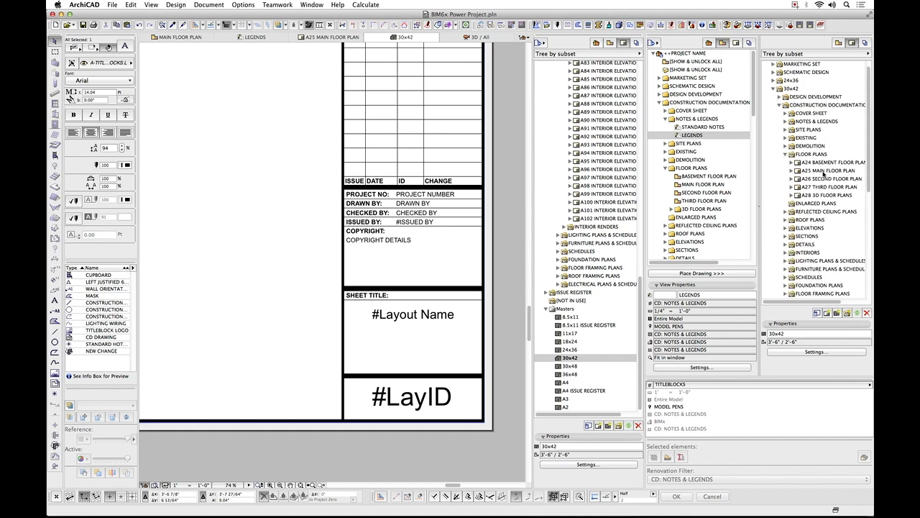
pyautogui.doubleClick(825, 170)
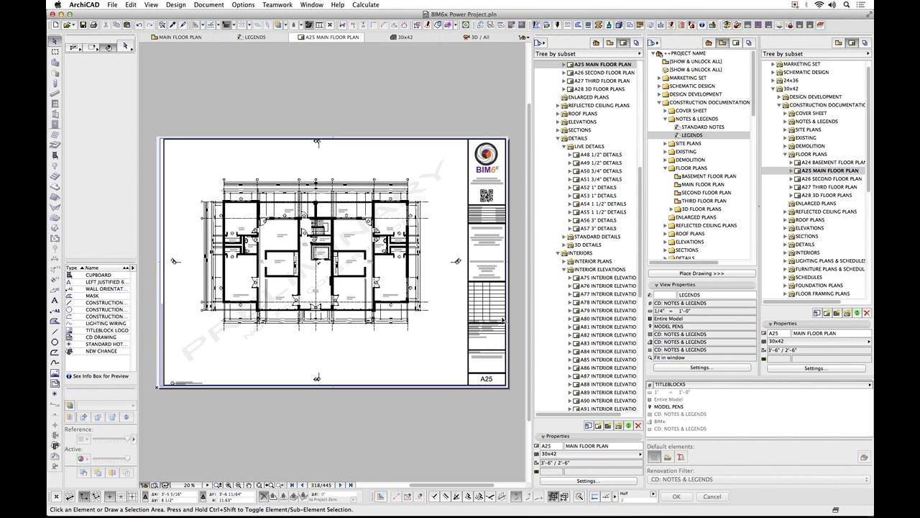
pyautogui.scroll(3, 502, 316)
pyautogui.scroll(3, 434, 342)
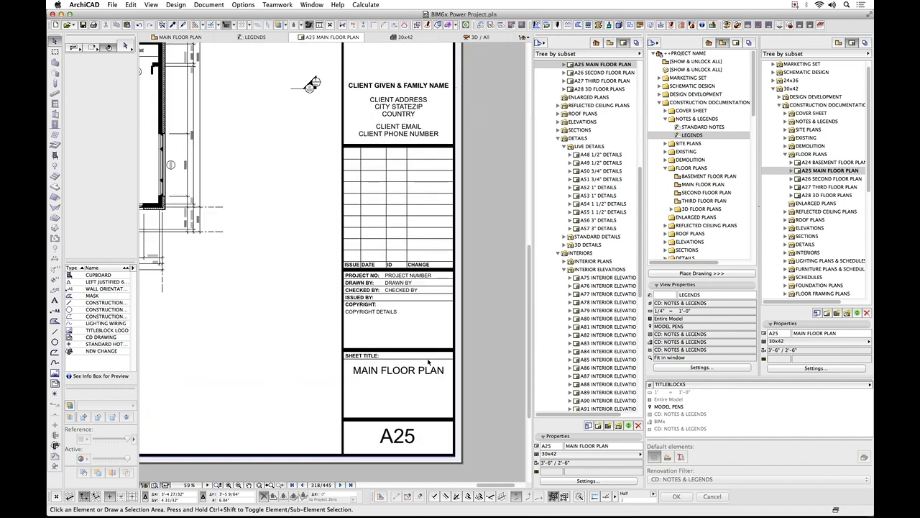
pyautogui.scroll(-5, 414, 447)
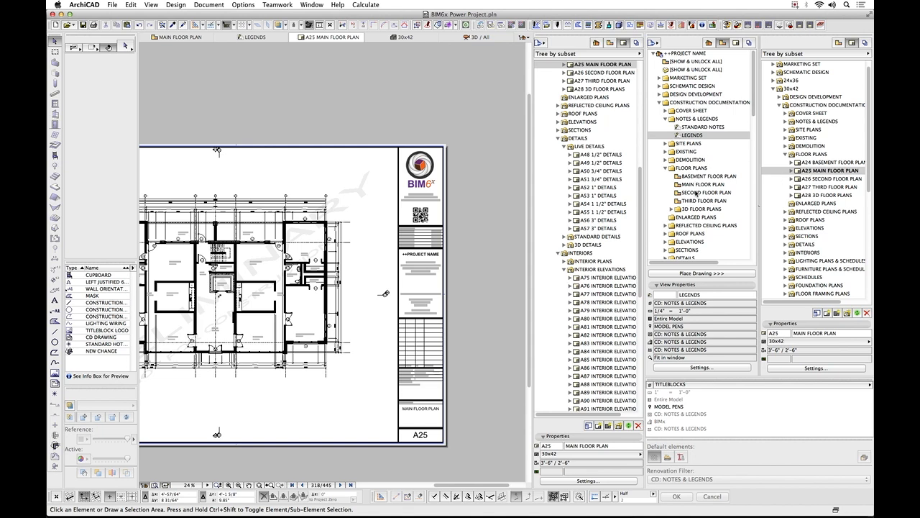
# Select the MAIN FLOOR PLAN drawing on layout A25, open its selection settings and set the update type to Auto.
pyautogui.hscroll(-5, 376, 184)
pyautogui.scroll(-1, 375, 184)
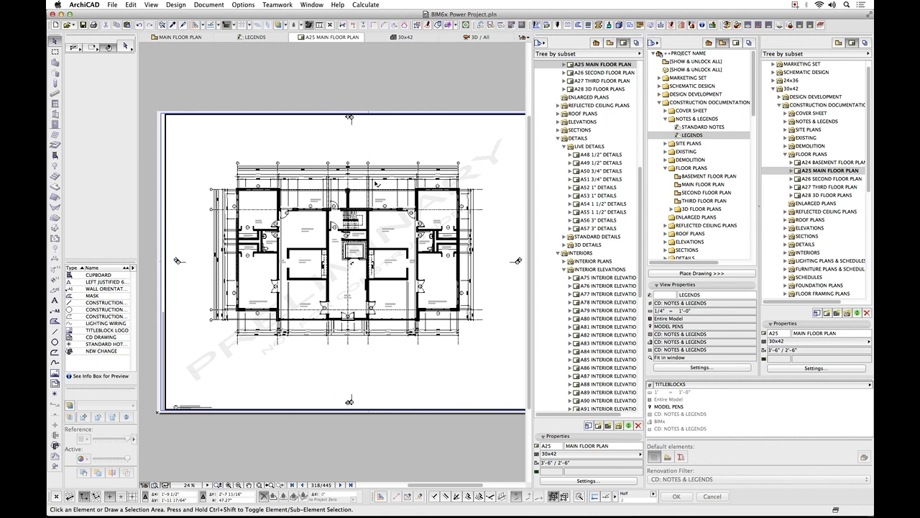
pyautogui.click(333, 146)
pyautogui.click(126, 48)
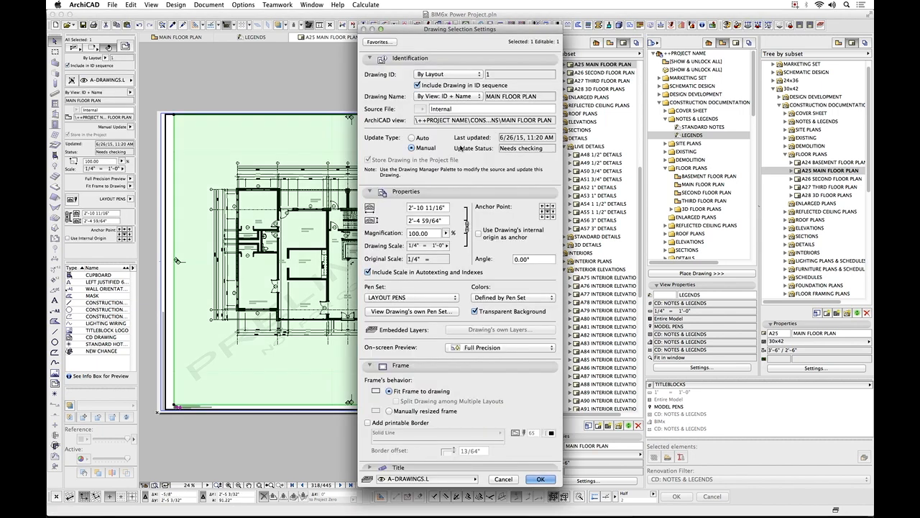
pyautogui.click(411, 138)
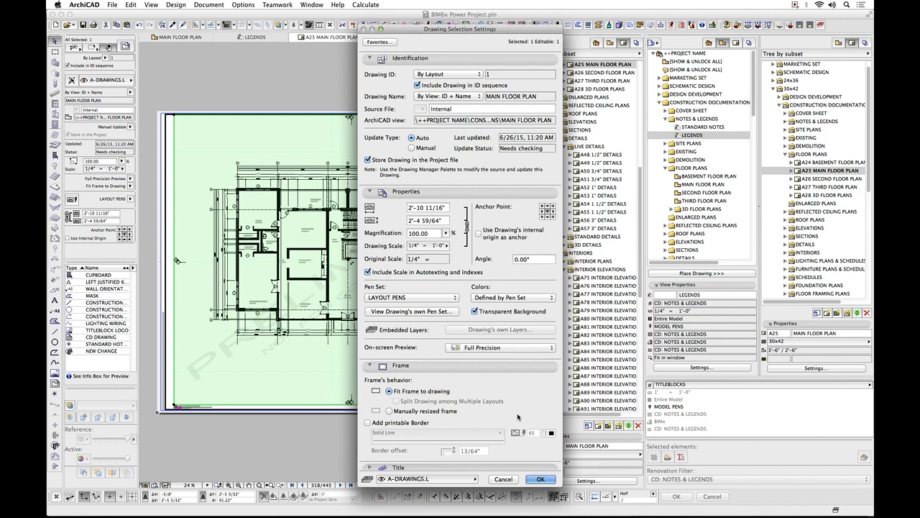
# Apply the Auto update setting to the MAIN FLOOR PLAN drawing and view the refreshed layout A25.
pyautogui.click(541, 479)
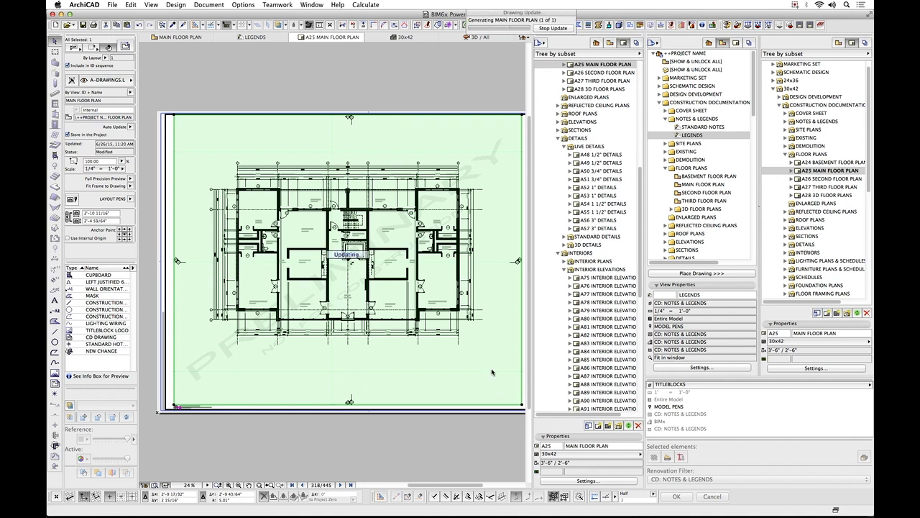
pyautogui.scroll(-3, 453, 175)
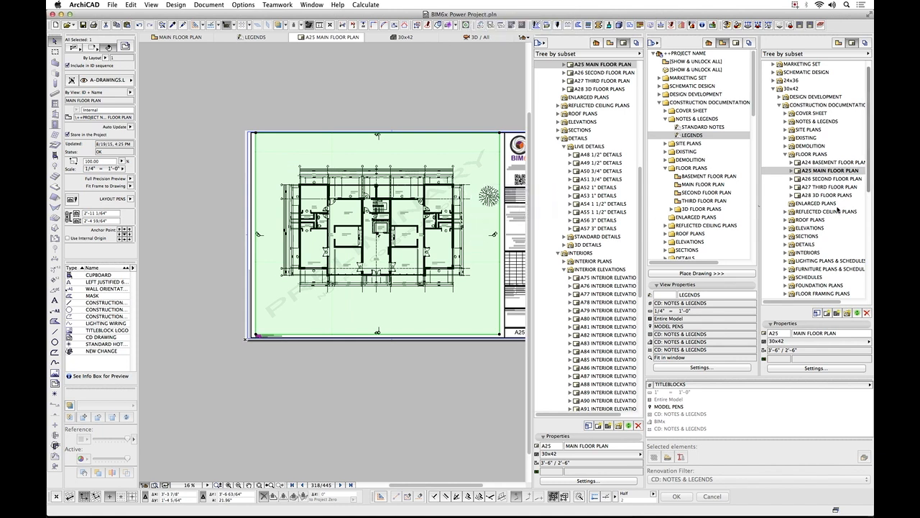
# Open layout A48 1/2" DETAILS and examine its live detail placeholders, their titles and the drawing in slot 8.
pyautogui.click(785, 244)
pyautogui.doubleClick(821, 262)
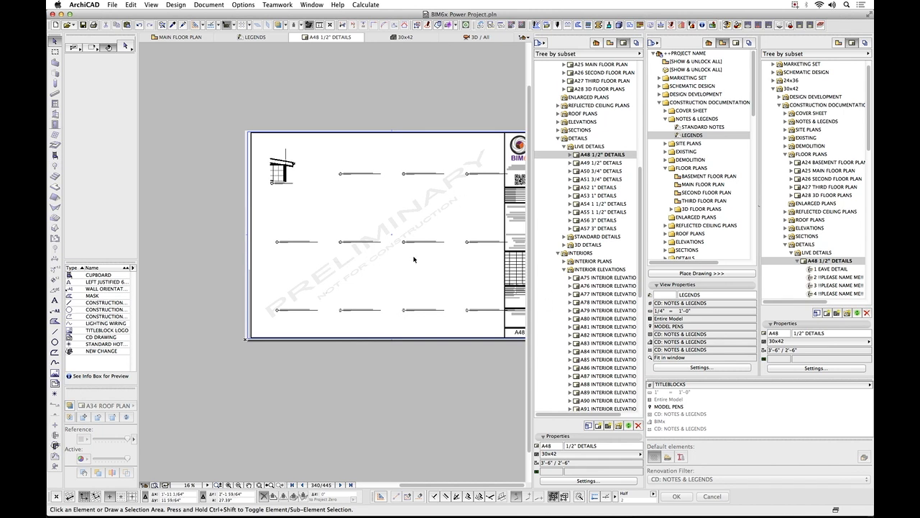
pyautogui.scroll(5, 469, 242)
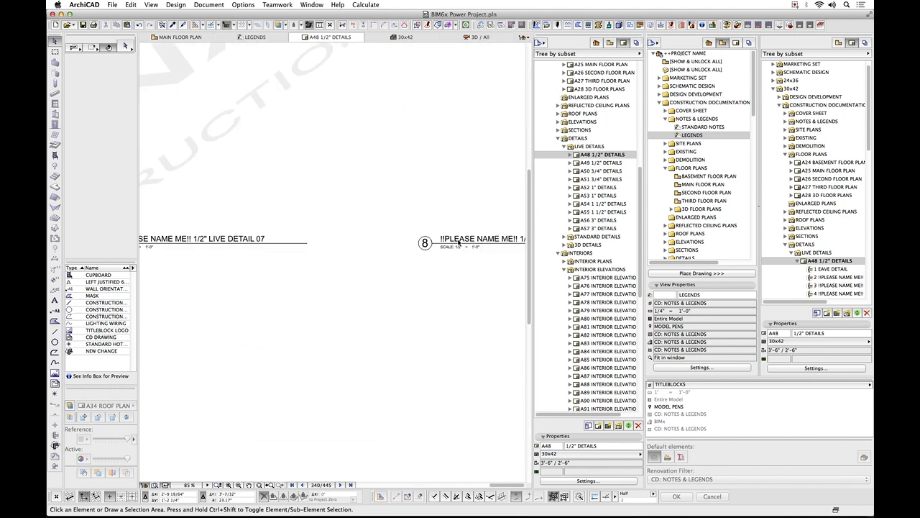
pyautogui.scroll(-3, 435, 251)
pyautogui.hscroll(5, 469, 246)
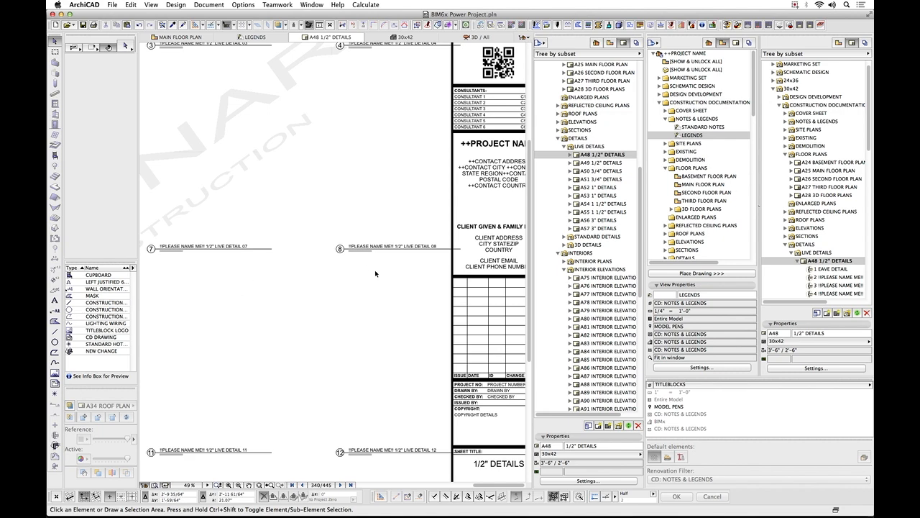
pyautogui.scroll(-3, 375, 274)
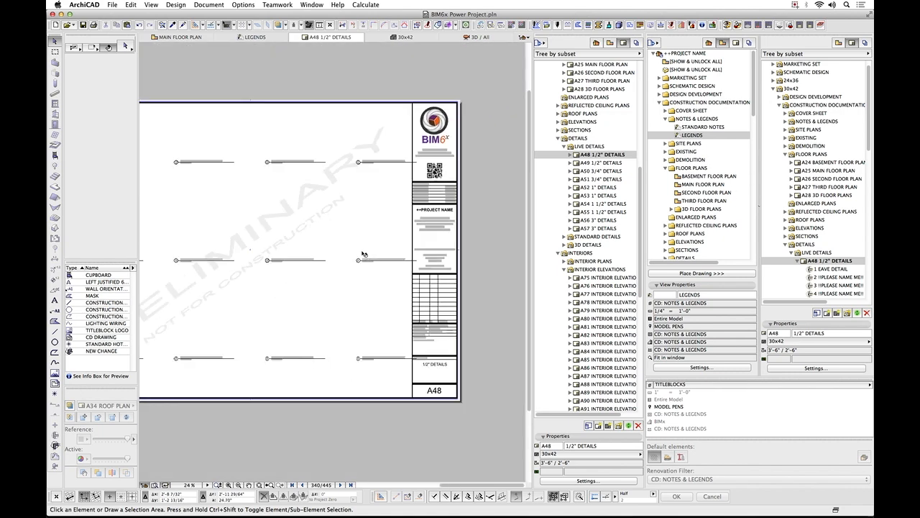
pyautogui.click(365, 249)
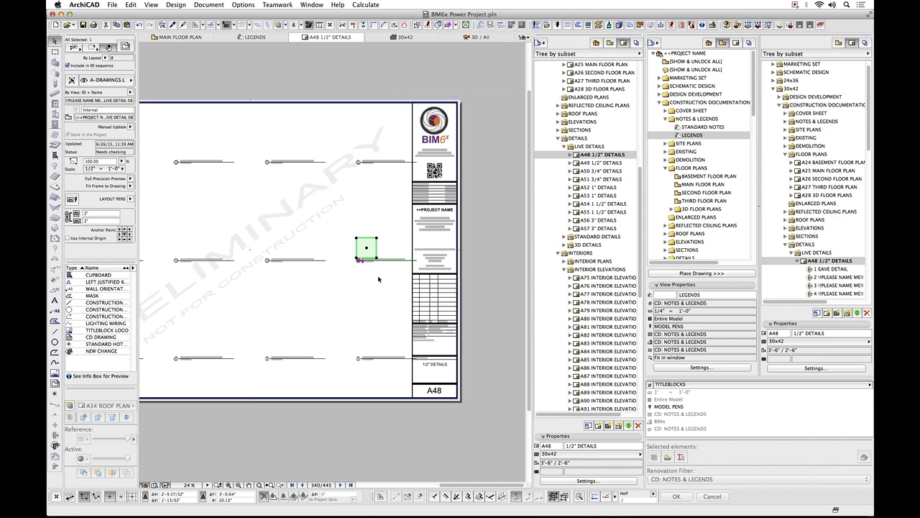
pyautogui.scroll(-2, 378, 290)
pyautogui.click(466, 286)
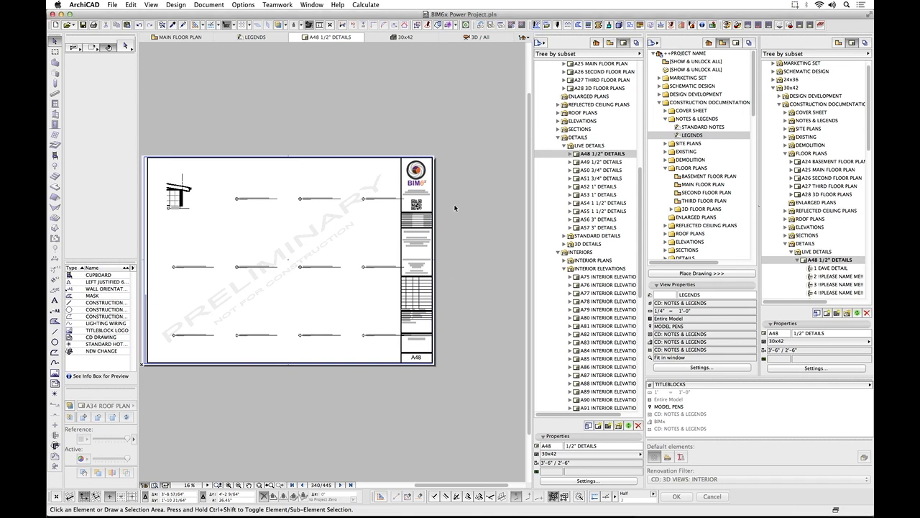
# Return to the 3D window and show the publisher sets beside the layout book.
pyautogui.click(472, 37)
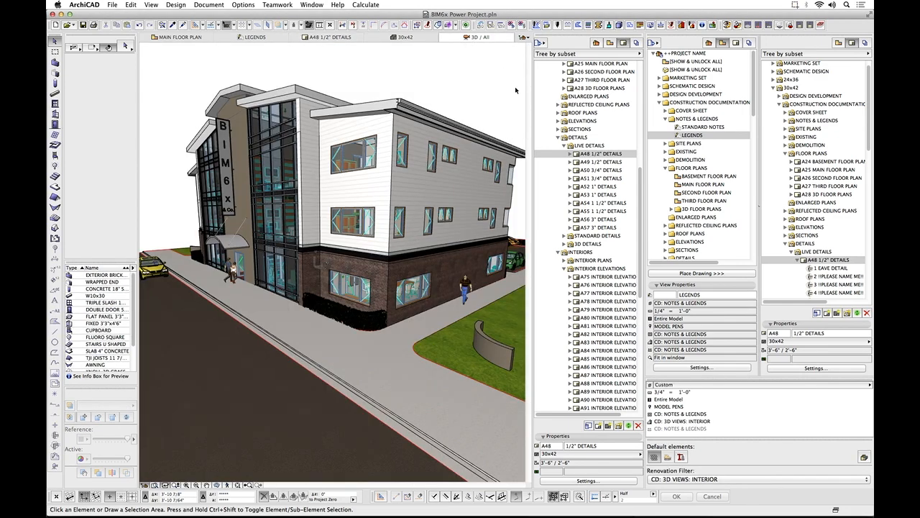
pyautogui.click(865, 43)
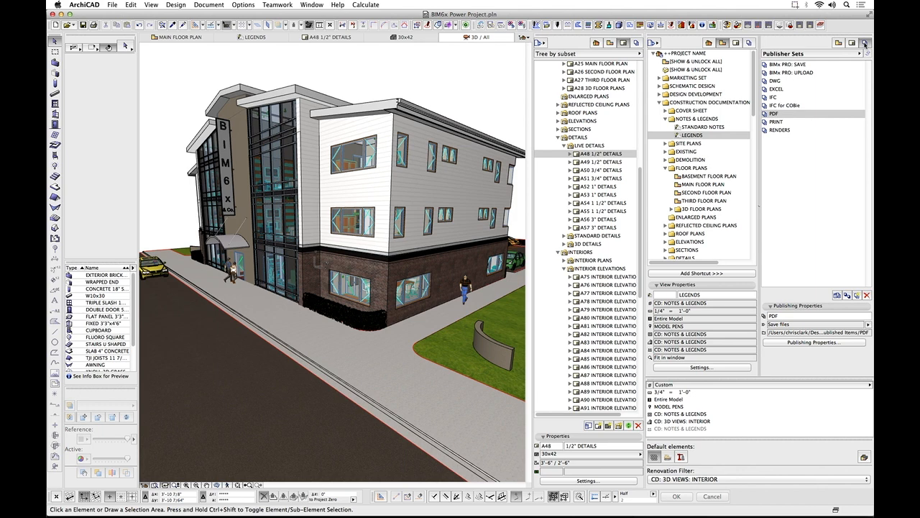
pyautogui.click(736, 43)
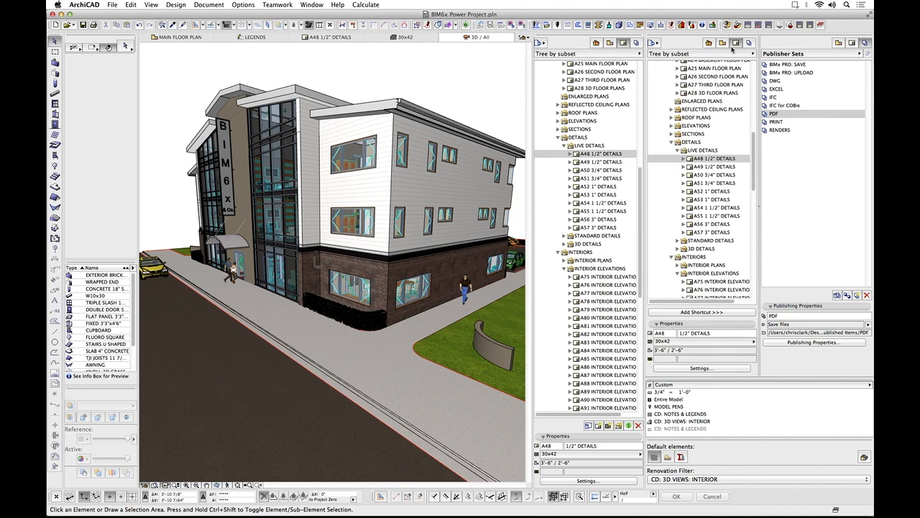
# Collapse the MARKETING SET, SCHEMATIC DESIGN and construction DETAILS subsets in the layout book.
pyautogui.scroll(10, 740, 86)
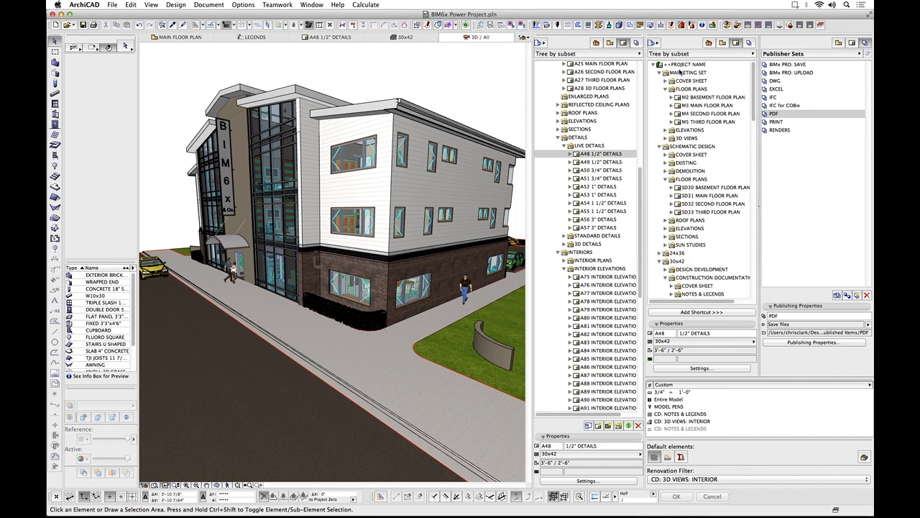
pyautogui.click(664, 74)
pyautogui.click(661, 74)
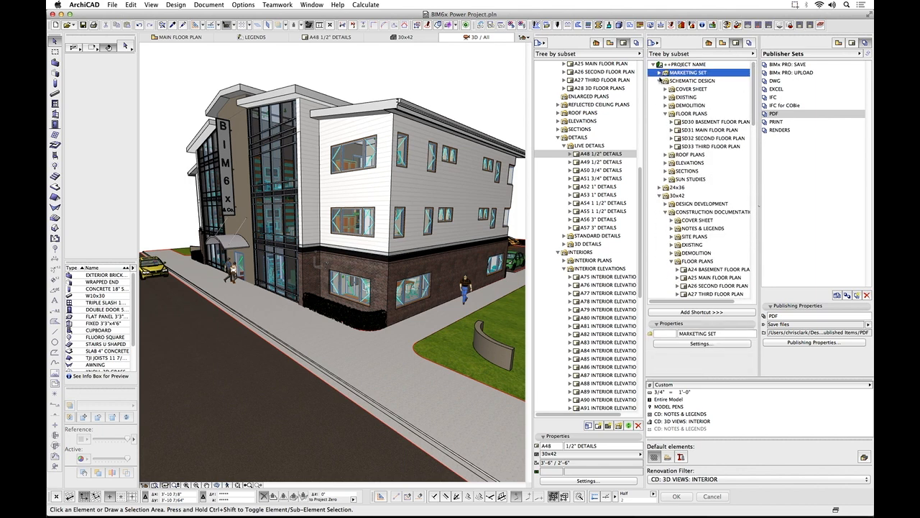
pyautogui.click(660, 81)
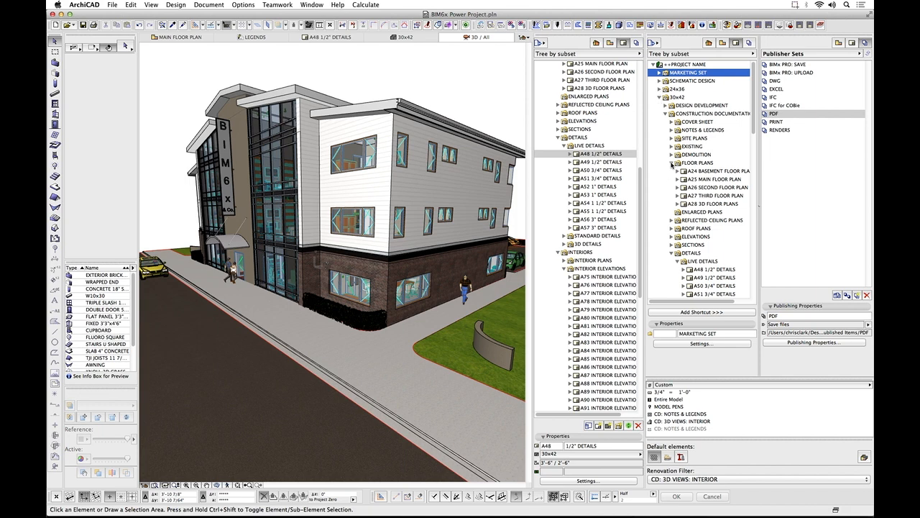
pyautogui.click(671, 253)
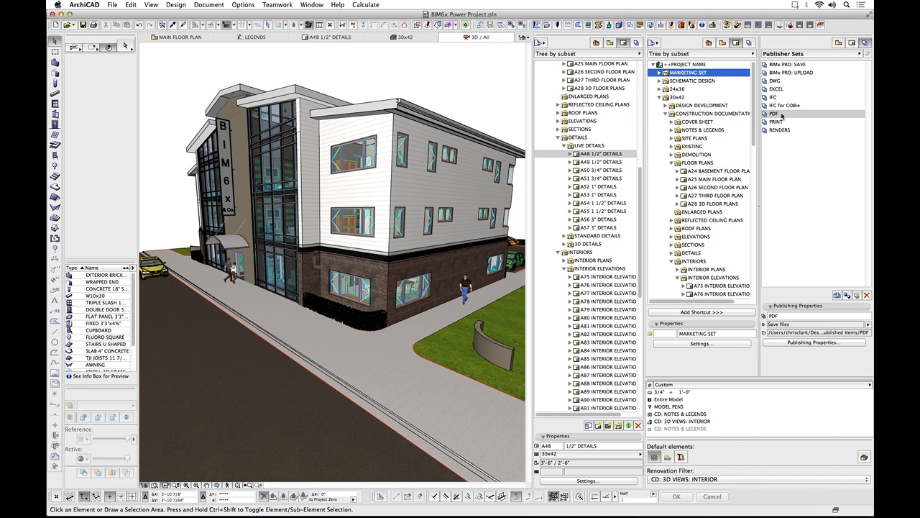
# Open the PDF publisher set, collapse the 30x42 subset and expand SCHEMATIC DESIGN in the layout book for comparison.
pyautogui.doubleClick(782, 116)
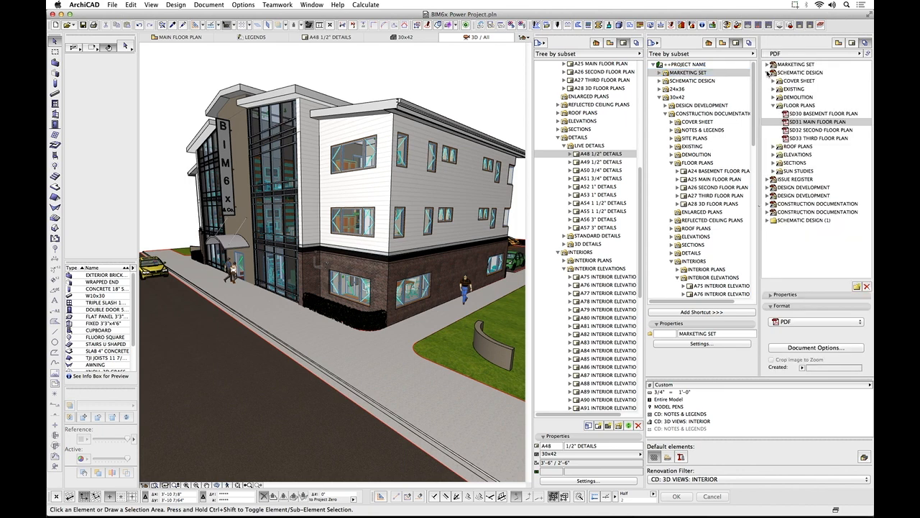
pyautogui.click(663, 97)
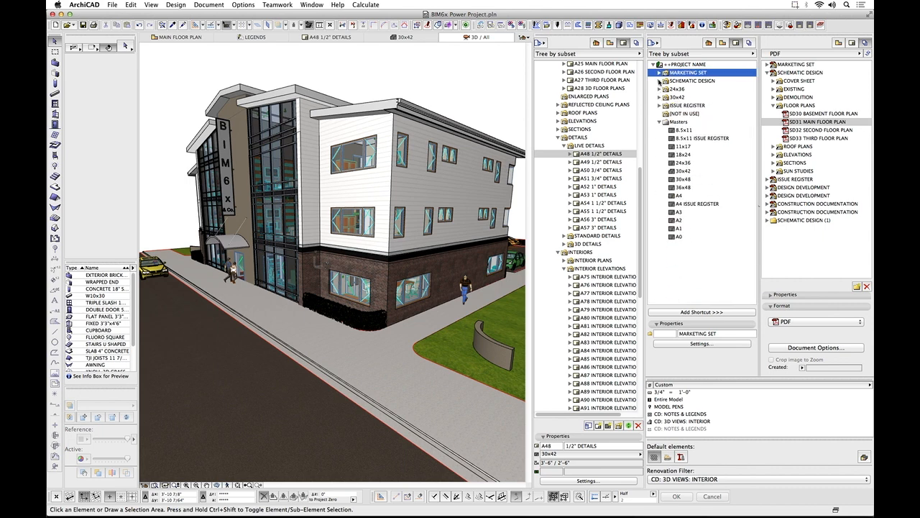
pyautogui.click(660, 82)
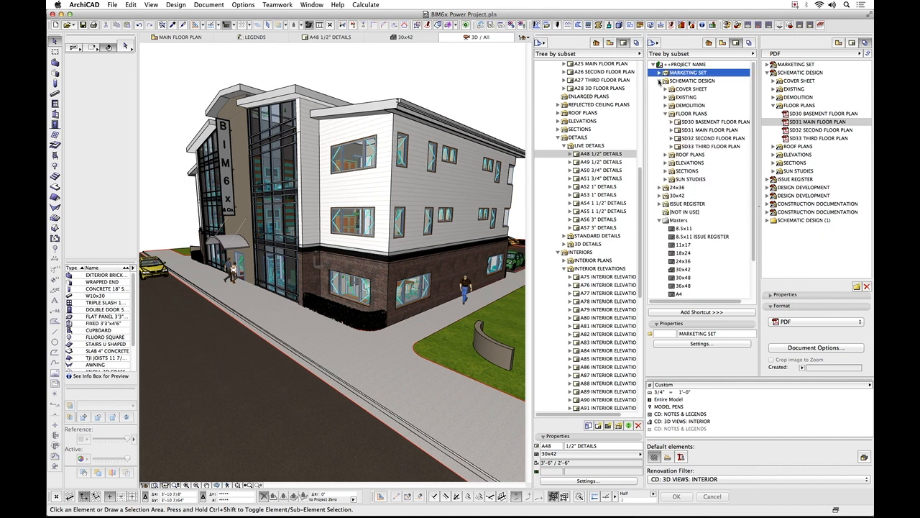
# Open layout SD31 MAIN FLOOR PLAN from the PDF publisher set and fit it in the window.
pyautogui.doubleClick(827, 123)
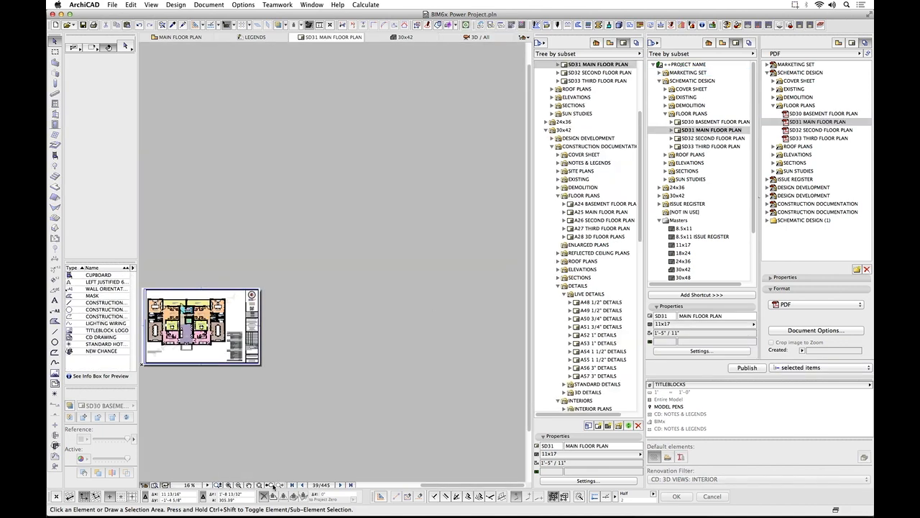
pyautogui.click(259, 487)
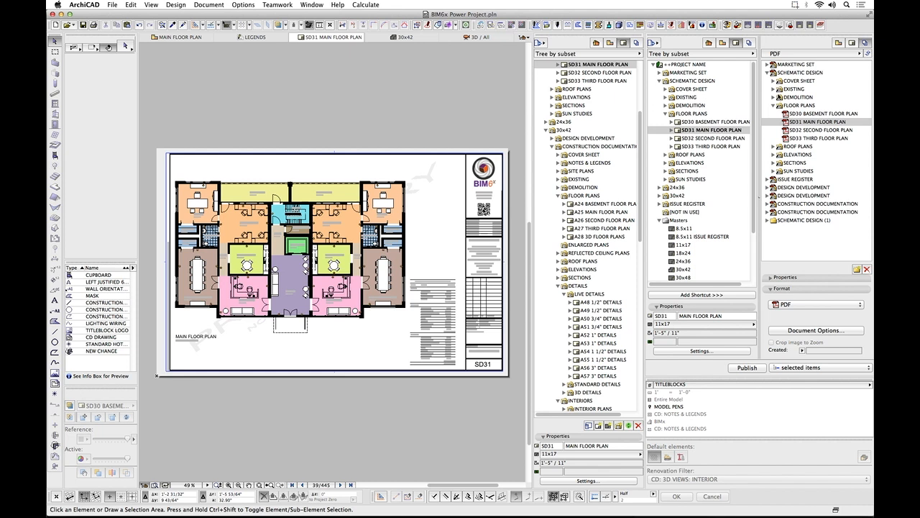
# Add the layout book's SCHEMATIC DESIGN subset to the end of the PDF publisher set.
pyautogui.click(688, 81)
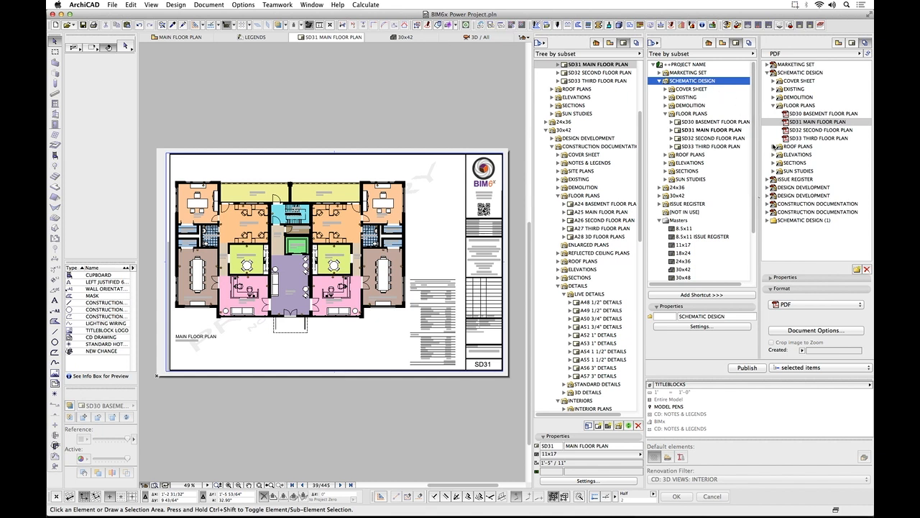
pyautogui.moveTo(694, 82); pyautogui.dragTo(827, 242)
# Review the publishing scope choices inside the PDF set and for whole publisher sets, keeping selected items and selected sets.
pyautogui.click(797, 371)
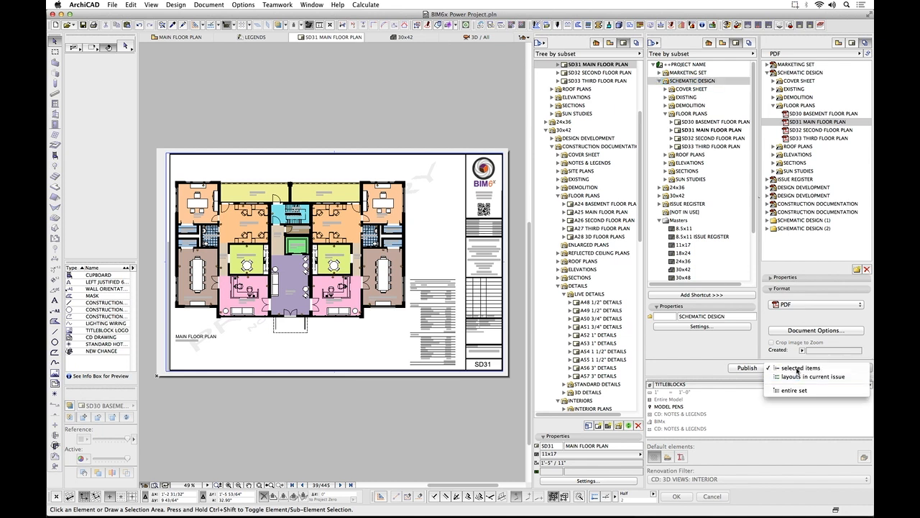
pyautogui.click(798, 368)
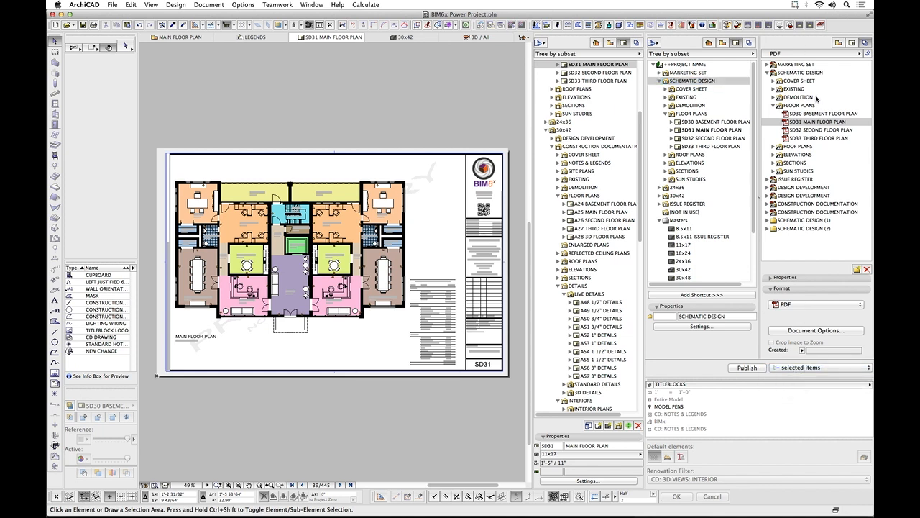
pyautogui.click(867, 53)
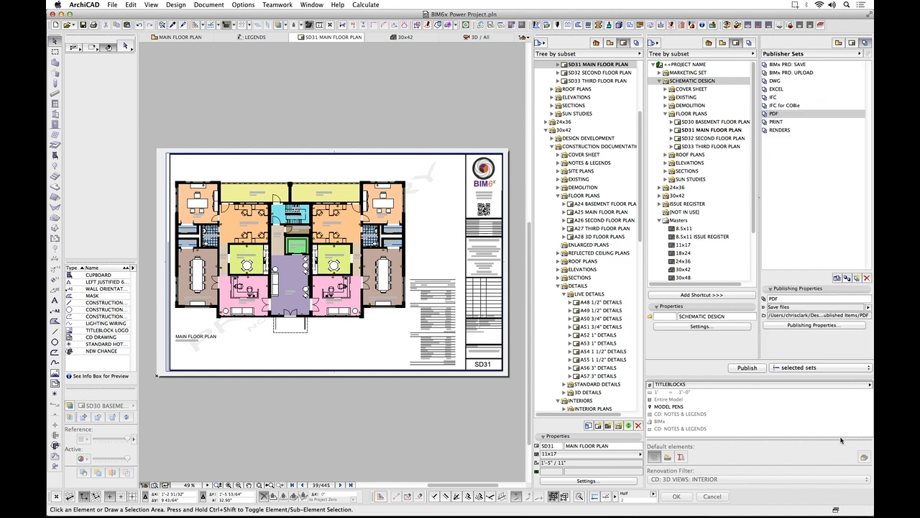
pyautogui.click(837, 368)
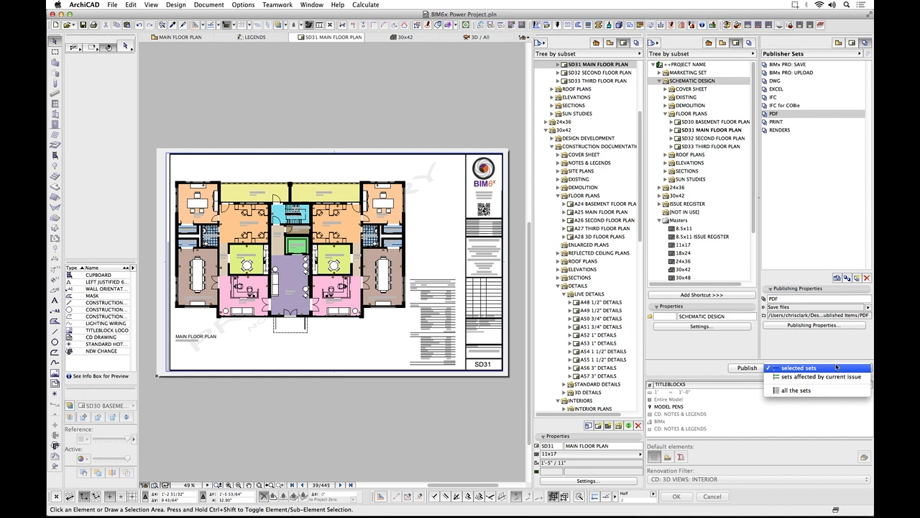
pyautogui.click(825, 368)
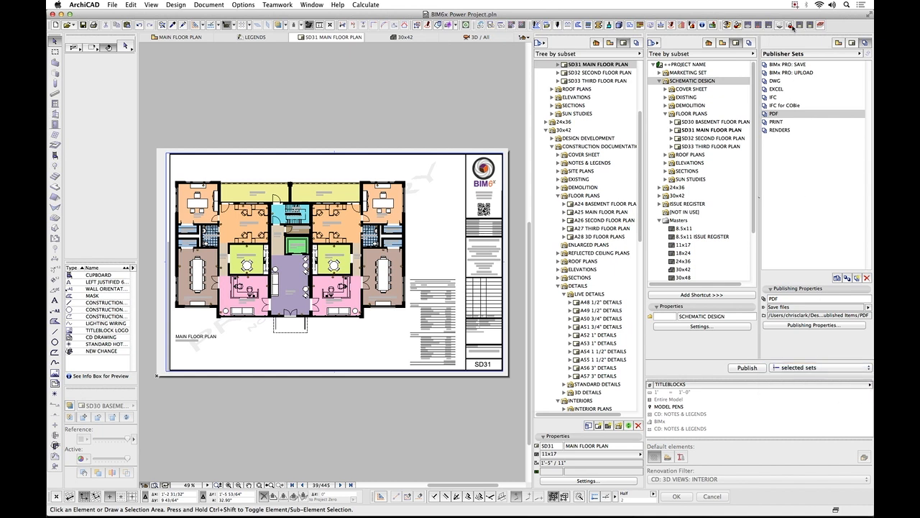
# Reopen the PDF set, select layouts SD30, SD31 and SD32 as sample items to publish, and return to the publisher sets list.
pyautogui.click(784, 113)
pyautogui.doubleClick(784, 115)
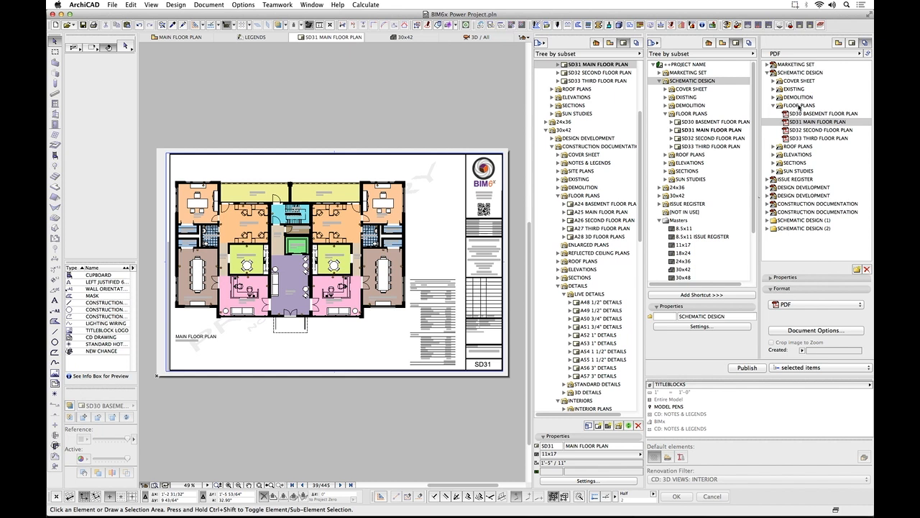
pyautogui.click(810, 130)
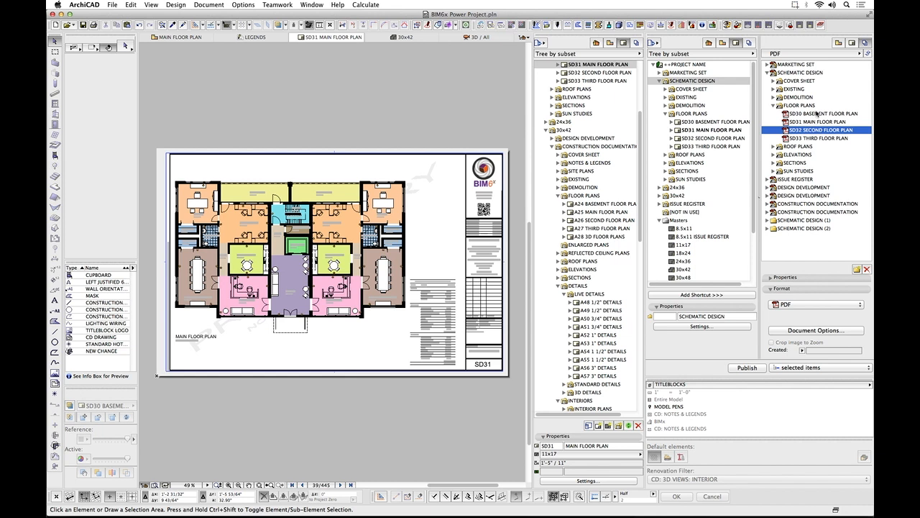
pyautogui.keyDown('super'); pyautogui.click(817, 114); pyautogui.keyUp('super')
pyautogui.keyDown('super'); pyautogui.click(816, 122); pyautogui.keyUp('super')
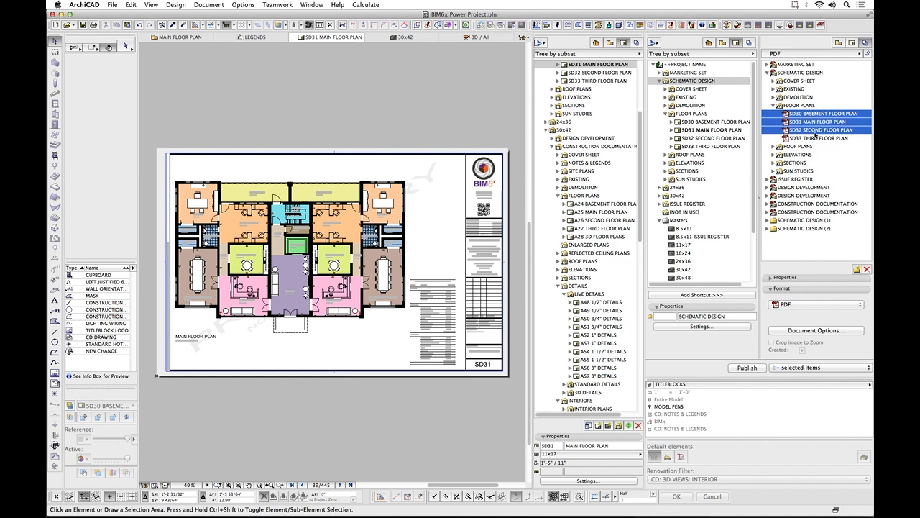
pyautogui.click(867, 54)
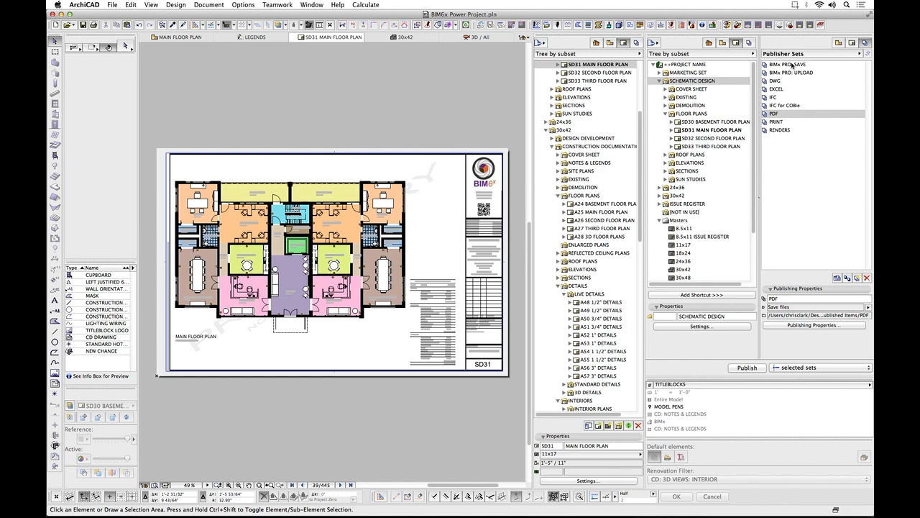
# Switch to Preview and view the BIMx Gallery Views image.
pyautogui.press('super+Tab')
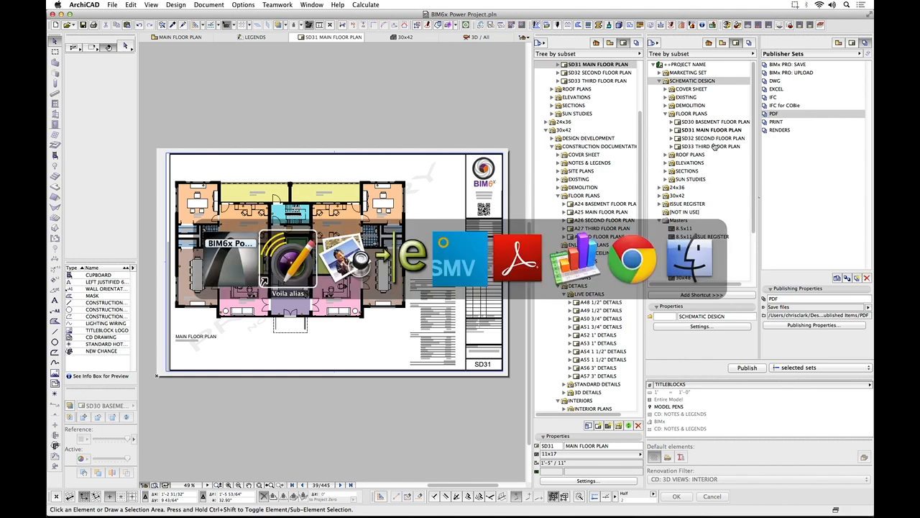
pyautogui.press('super+Tab')
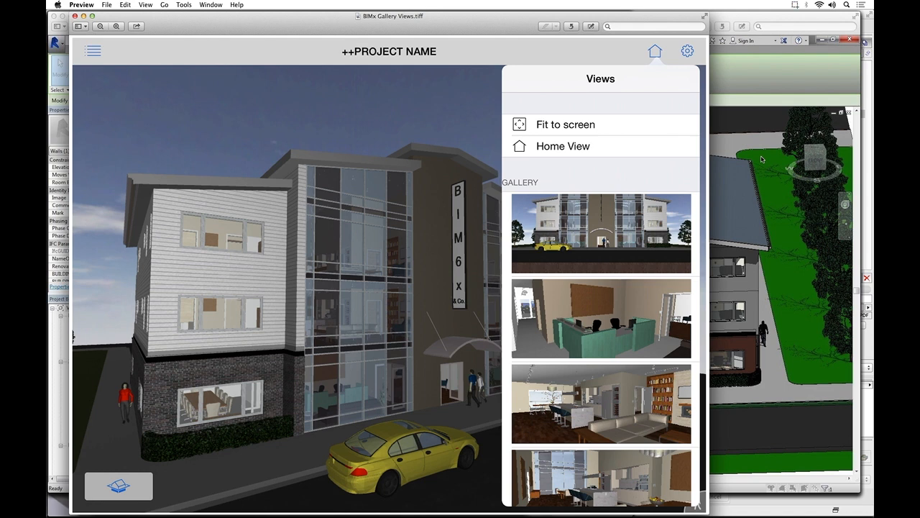
# Switch to eDrawings and examine MAIN FLOOR PLAN.dwg closely around the elevator, hall and mechanical room.
pyautogui.press('super+Tab')
pyautogui.press('super+Tab')
pyautogui.press('super+Tab')
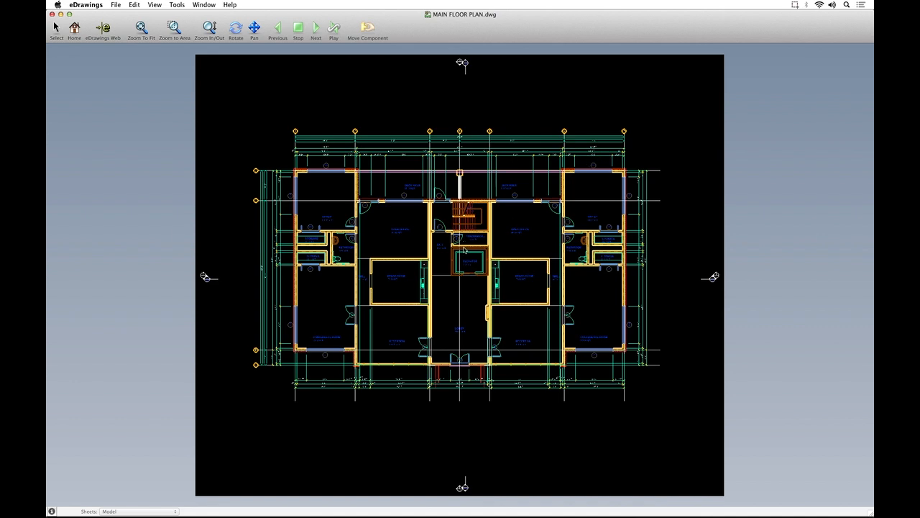
pyautogui.scroll(10, 464, 261)
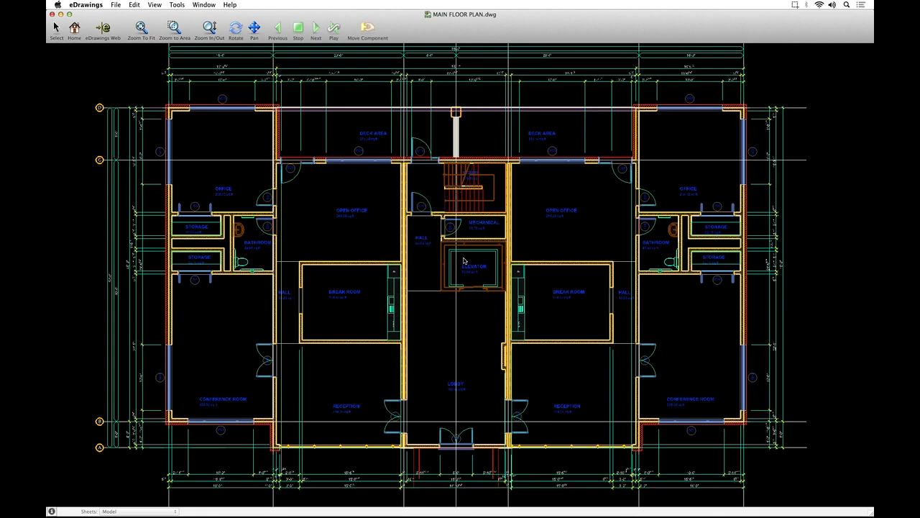
pyautogui.scroll(8, 464, 261)
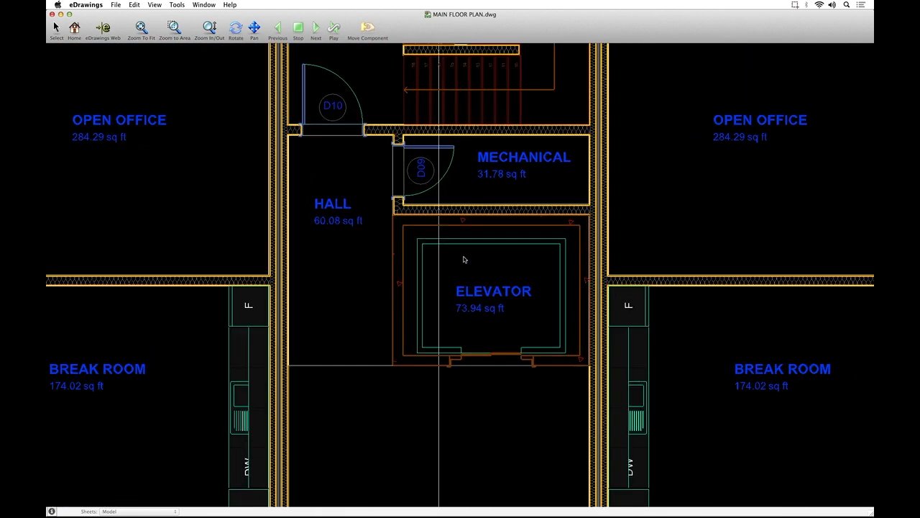
# Examine the MAIN FLOOR PLAN drawing around the elevator core and the office, bathroom and storage rooms, ending on the whole plan.
pyautogui.scroll(-5, 464, 259)
pyautogui.scroll(2, 464, 260)
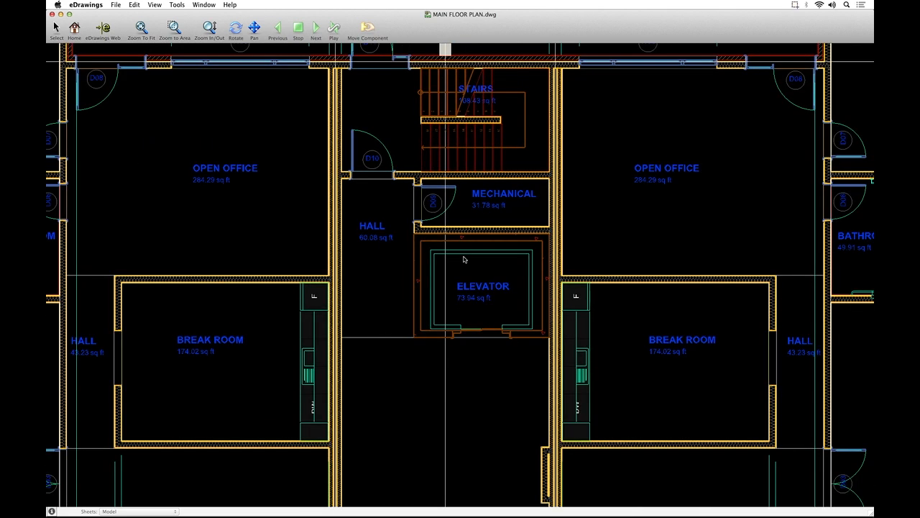
pyautogui.scroll(6, 464, 260)
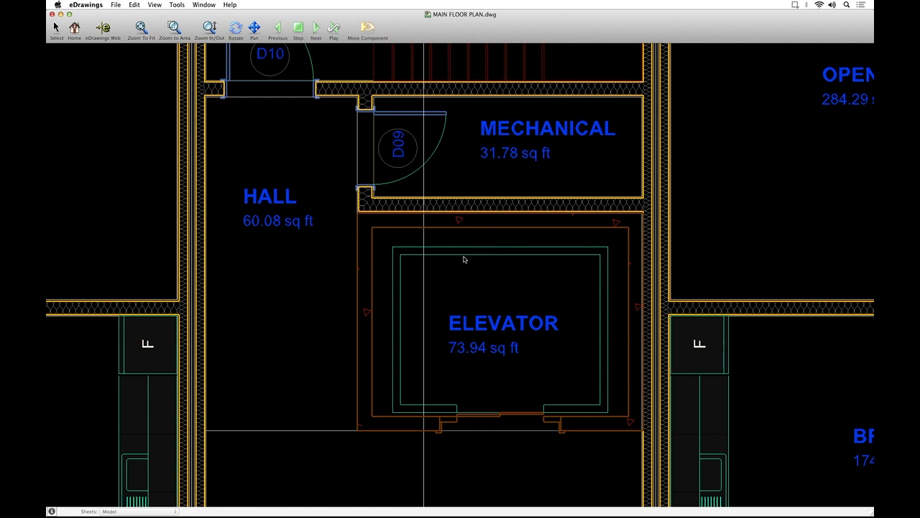
pyautogui.scroll(-8, 463, 259)
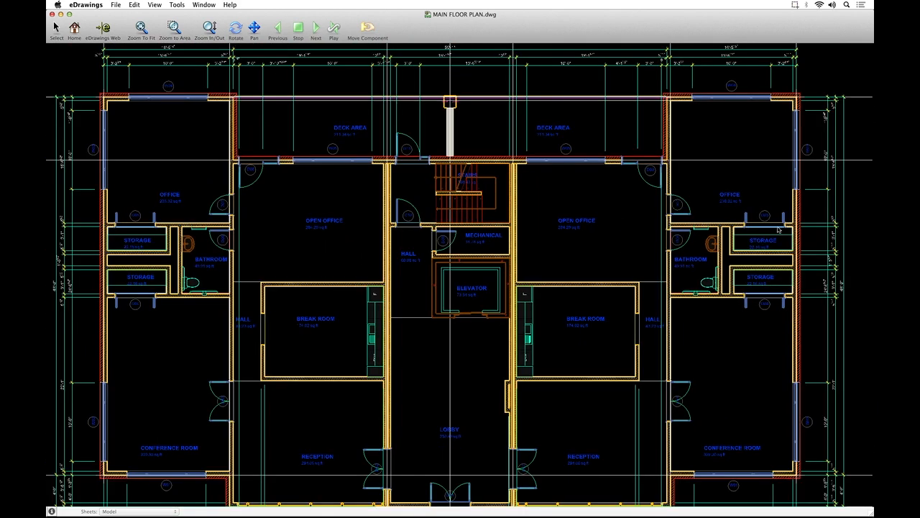
pyautogui.scroll(4, 777, 230)
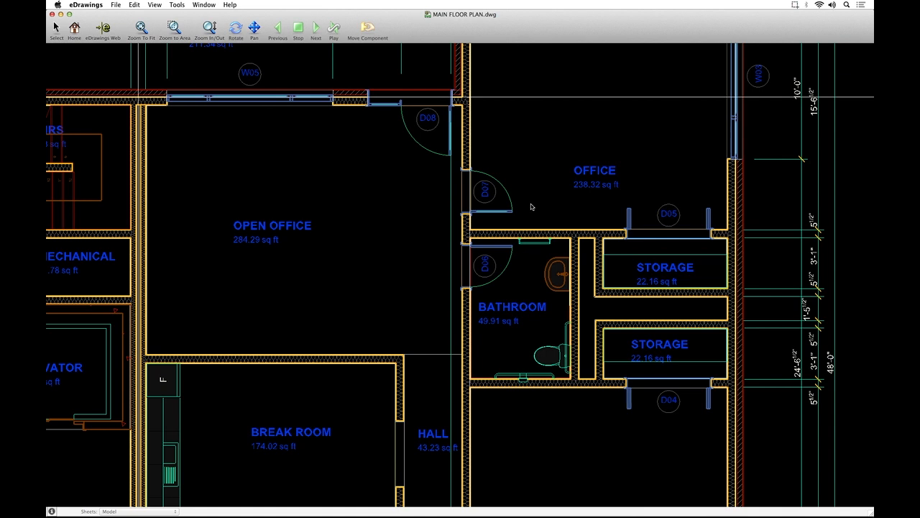
pyautogui.scroll(-5, 531, 207)
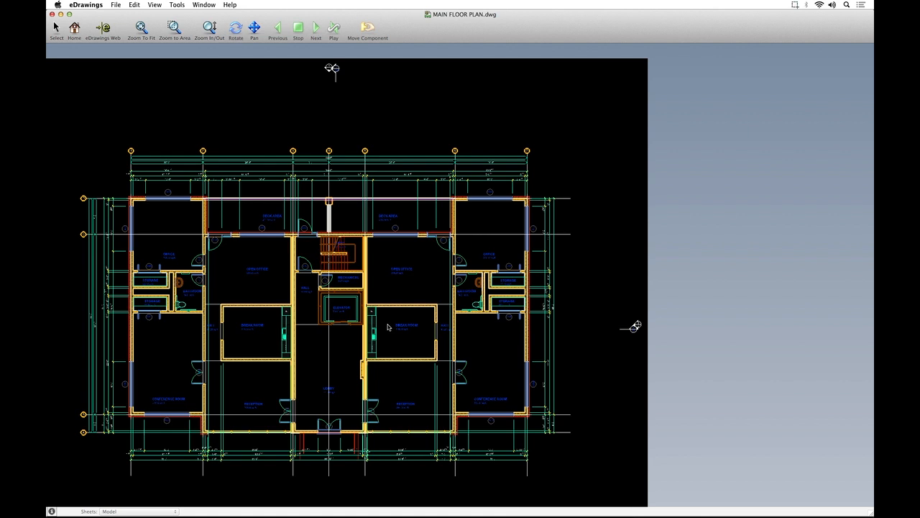
# Switch to Numbers and inspect the last price entries and the grand total cell of the appliance schedule.
pyautogui.press('super+Tab')
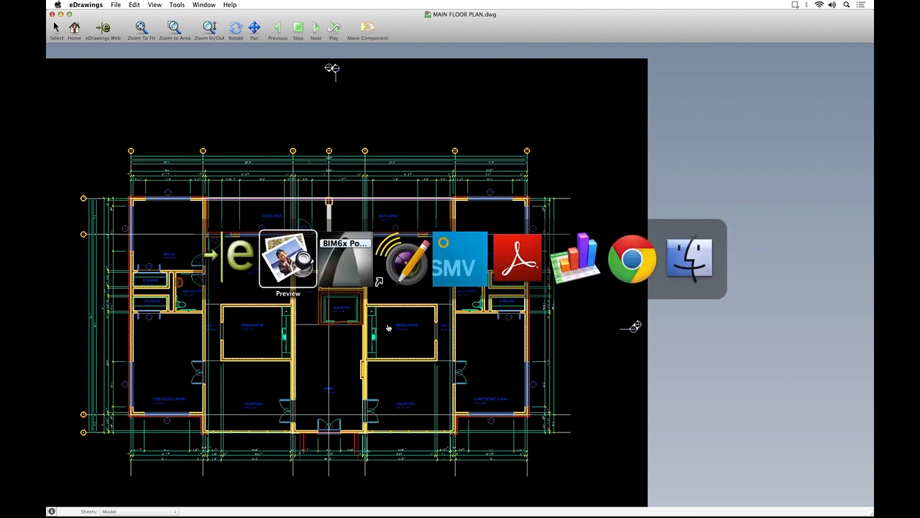
pyautogui.press('super+Tab')
pyautogui.press('super+Tab')
pyautogui.press('super+Tab')
pyautogui.press('super+Tab')
pyautogui.press('super+Tab')
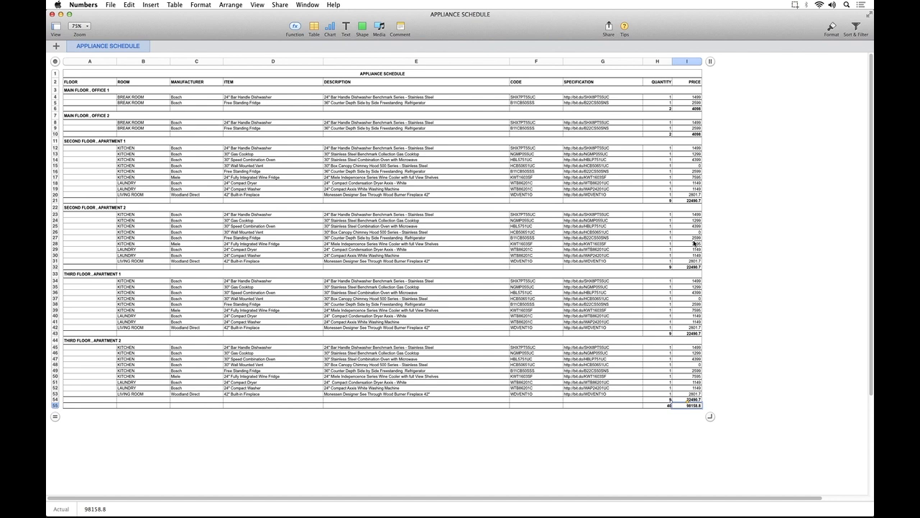
pyautogui.click(696, 393)
pyautogui.click(695, 406)
# Switch to A109 APPLIANCE SCHEDULES.pdf in Adobe Reader and open the specification link for the second-floor Apartment 1 24" Compact Washer.
pyautogui.press('super+Tab')
pyautogui.press('super+Tab')
pyautogui.press('super+Tab')
pyautogui.press('super+Tab')
pyautogui.press('super+Tab')
pyautogui.press('super+Tab')
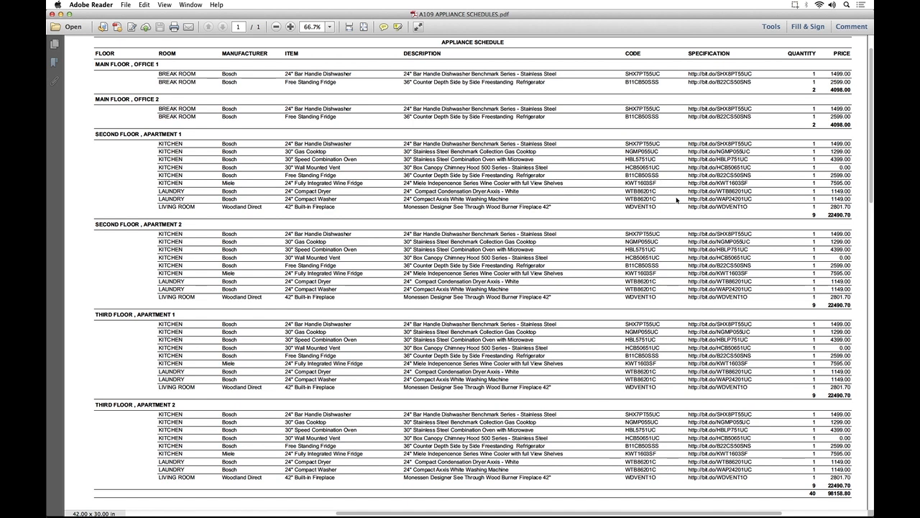
pyautogui.click(726, 200)
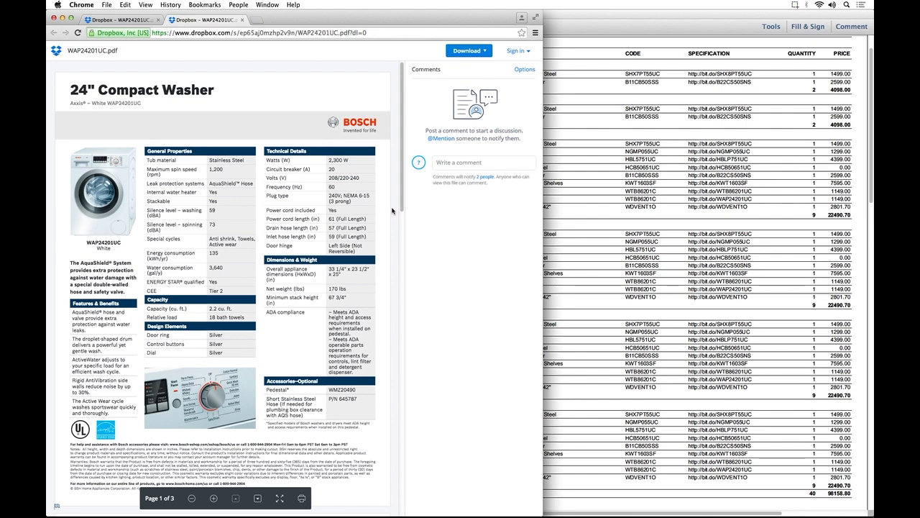
# Review all three pages of the WAP24201UC washer specification, including installation details, and return to the appliance schedule PDF.
pyautogui.click(403, 273)
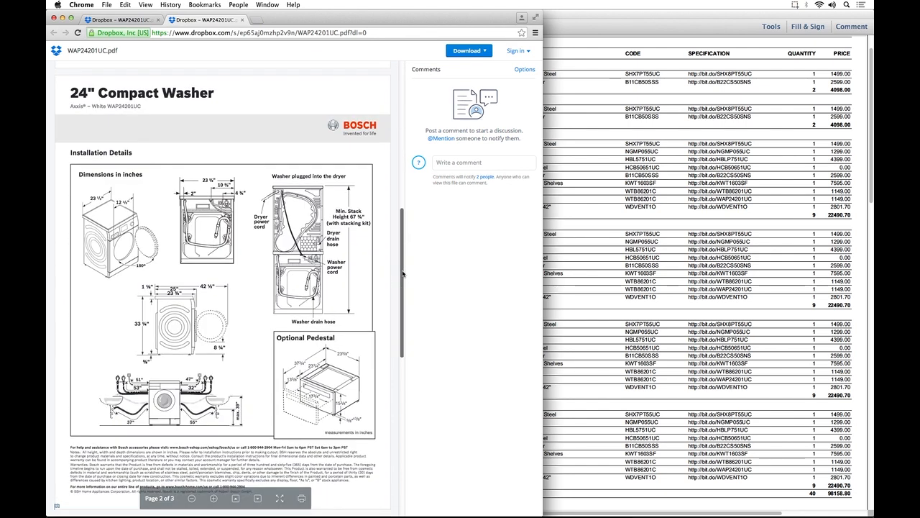
pyautogui.click(402, 379)
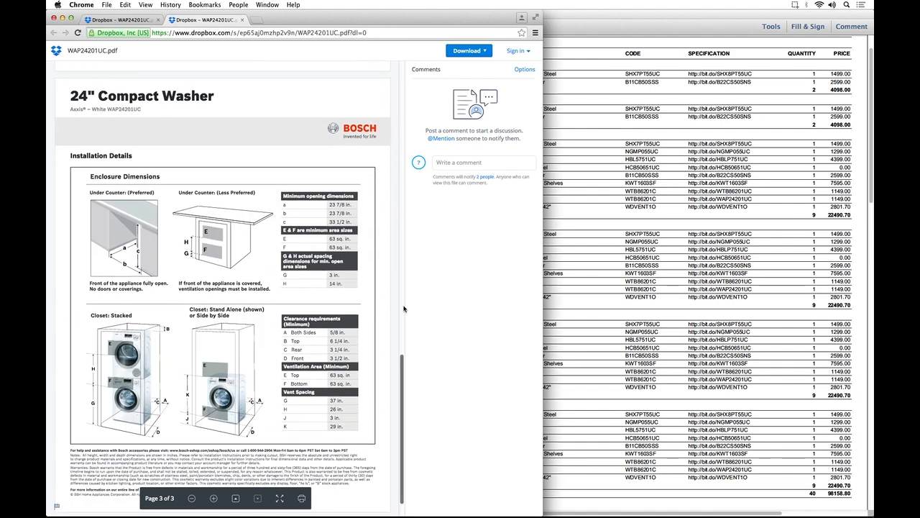
pyautogui.moveTo(402, 394); pyautogui.dragTo(401, 93)
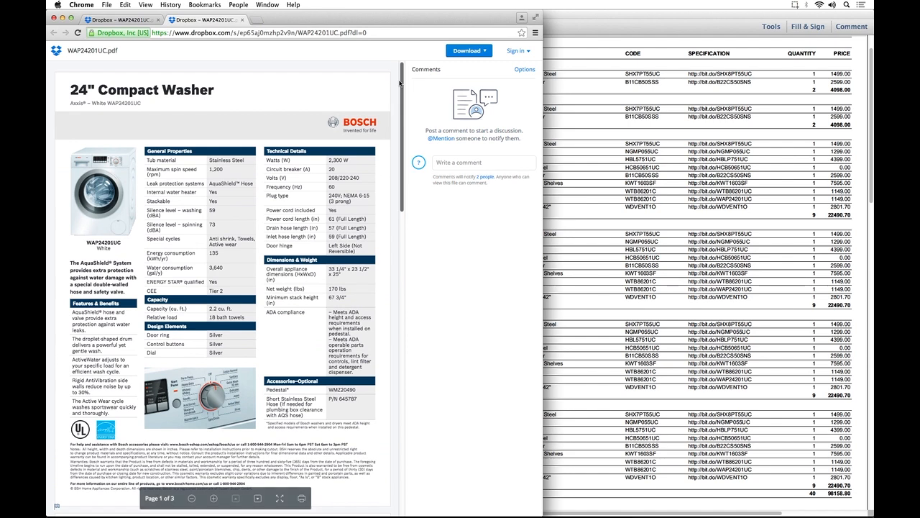
pyautogui.click(575, 16)
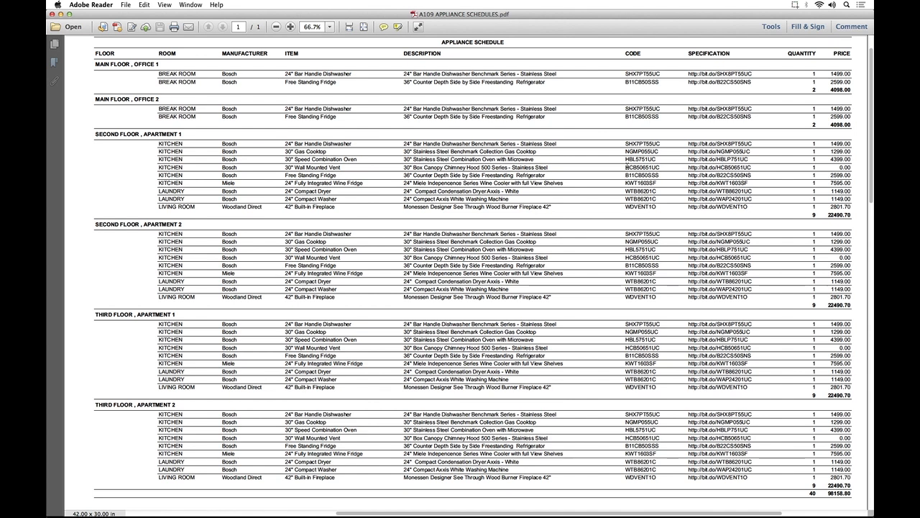
# Switch to Solibri Model Viewer and view the BIM6x Example Project building from above its roofs.
pyautogui.press('super+Tab')
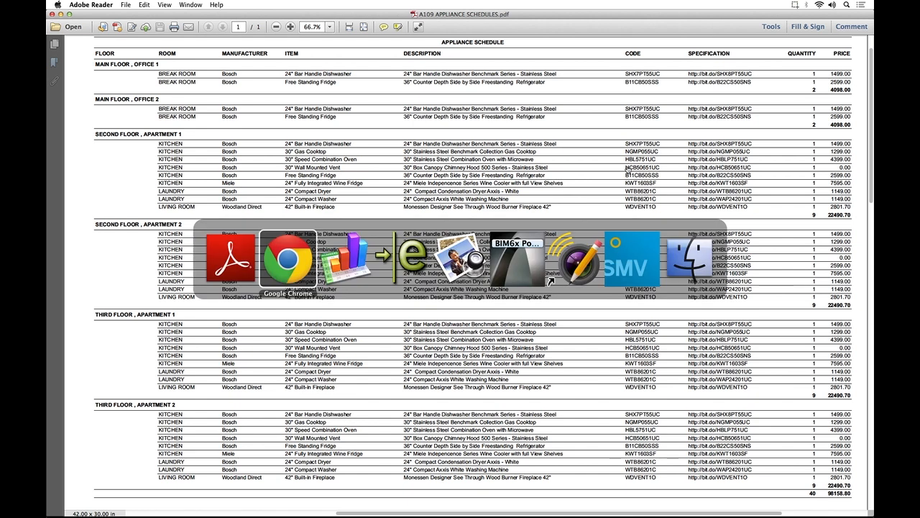
pyautogui.press('super+Tab')
pyautogui.press('super+Tab')
pyautogui.press('super+Tab')
pyautogui.press('super+Tab')
pyautogui.press('super+Tab')
pyautogui.press('super+Tab')
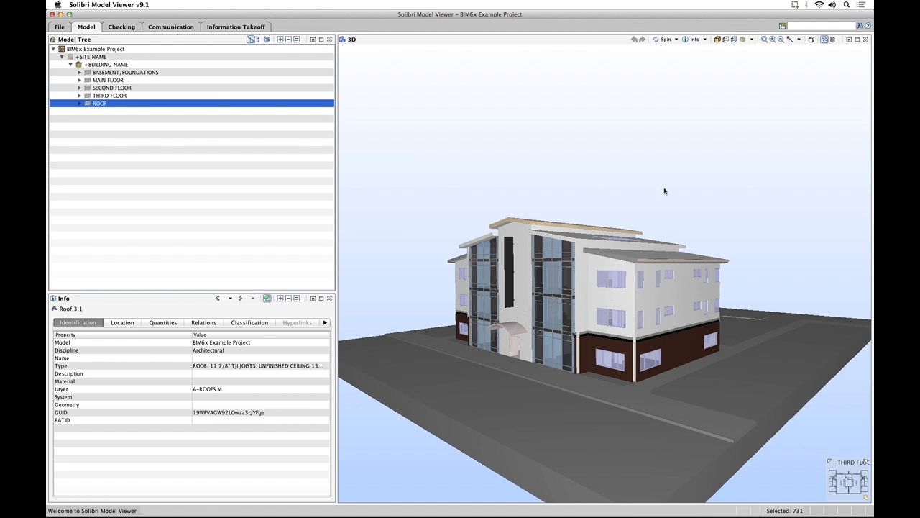
pyautogui.moveTo(664, 189); pyautogui.dragTo(727, 246)
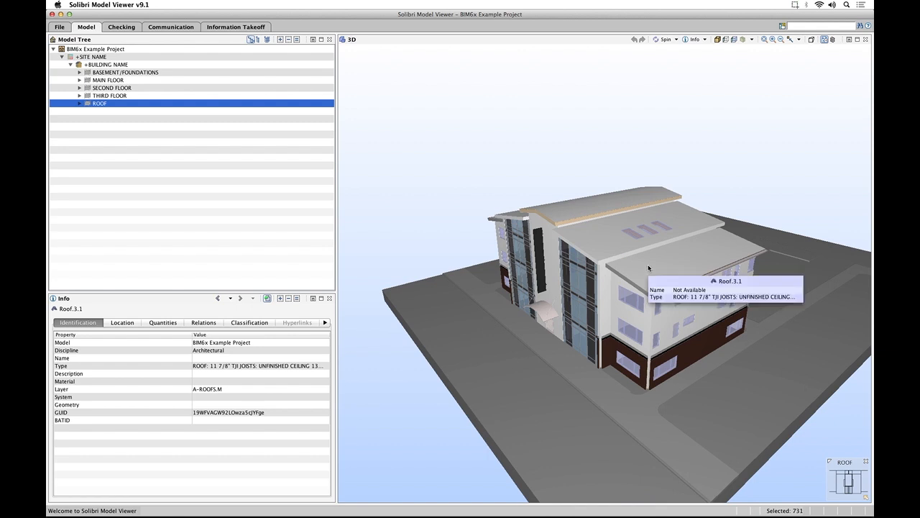
# Select the middle roof with the three skylights and review its location, quantities, material, relations, classification and building material information.
pyautogui.click(599, 263)
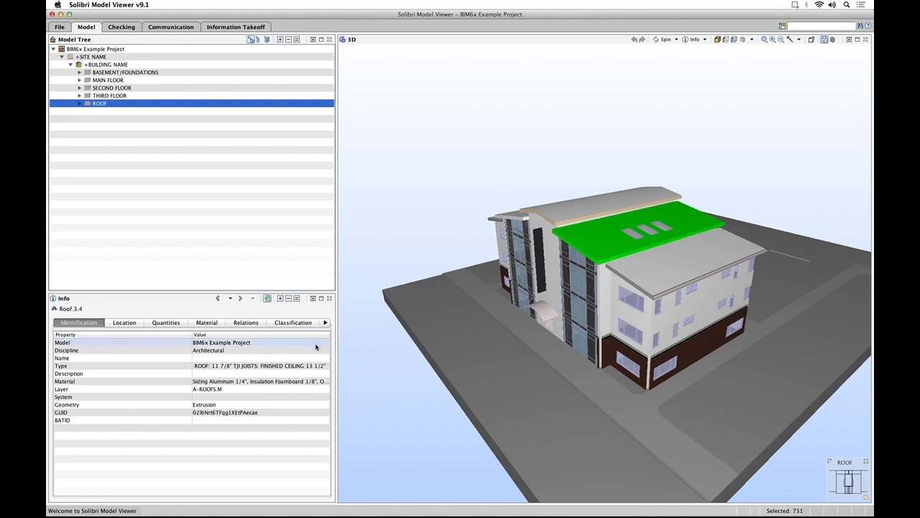
pyautogui.click(121, 324)
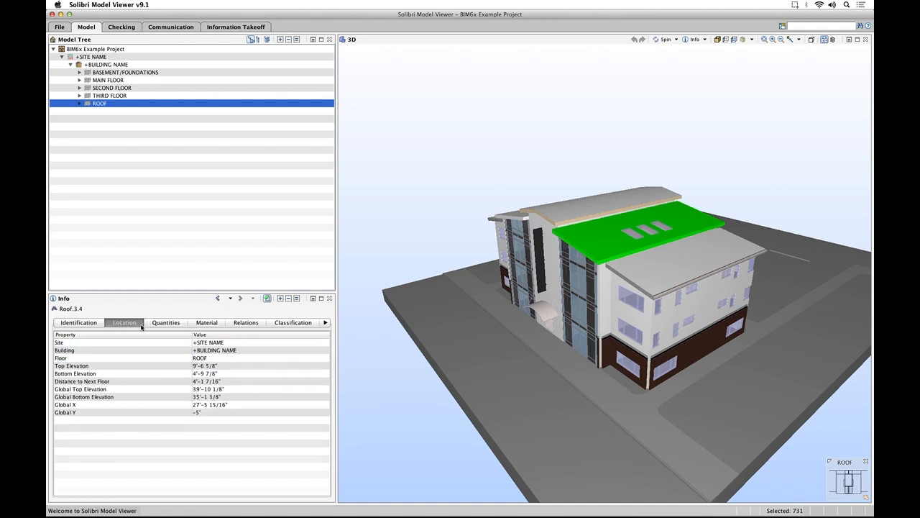
pyautogui.click(167, 324)
pyautogui.click(207, 323)
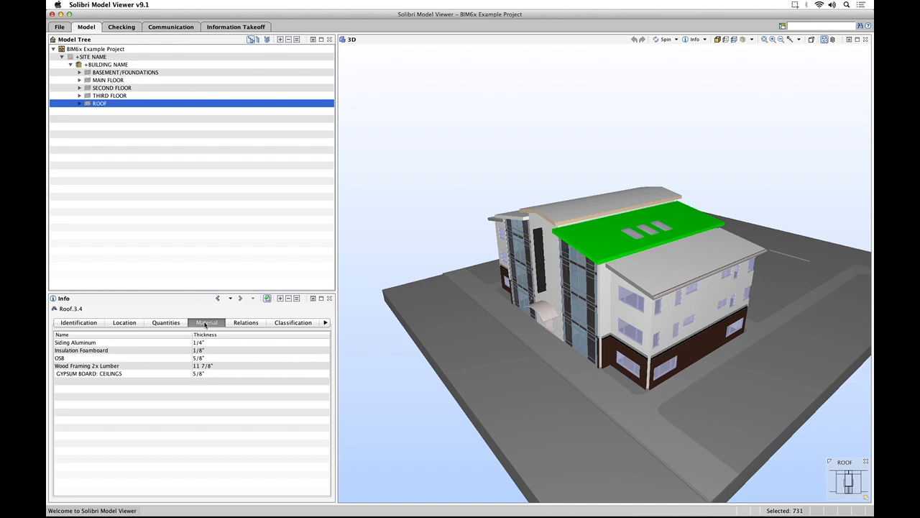
pyautogui.click(251, 325)
pyautogui.click(327, 323)
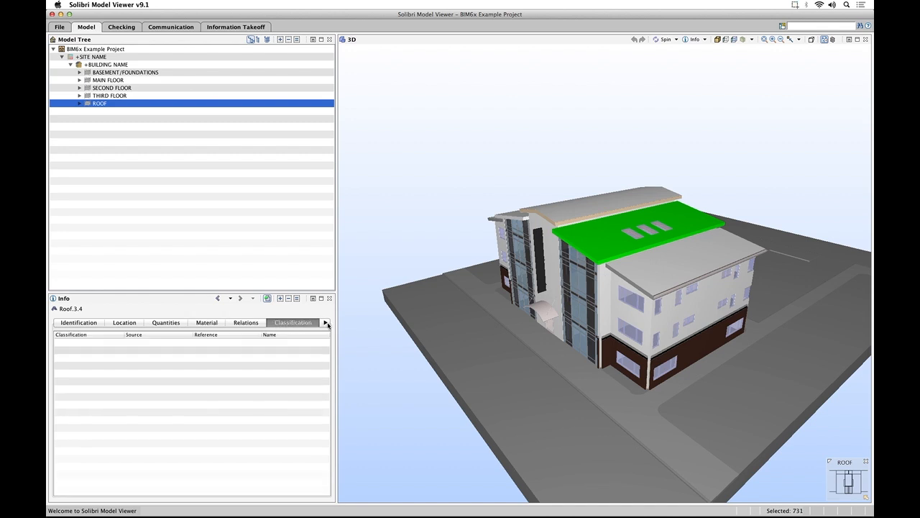
pyautogui.click(326, 324)
pyautogui.click(247, 323)
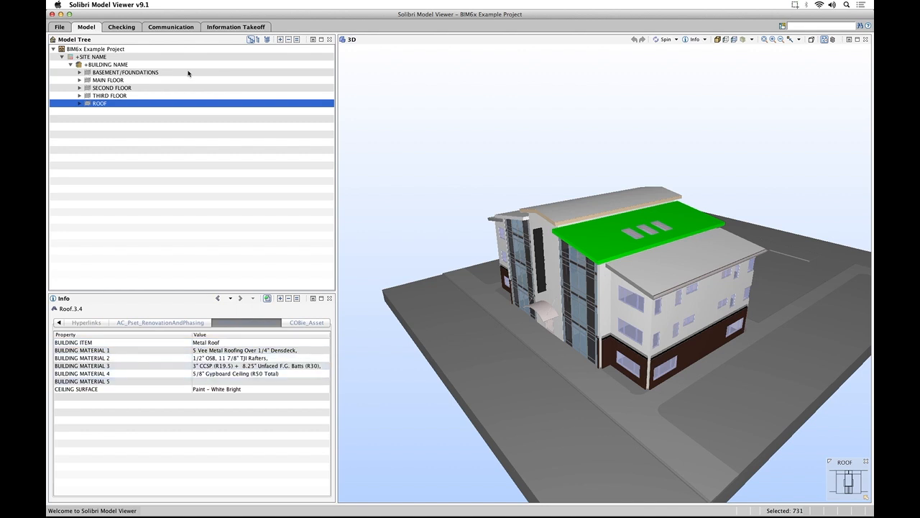
# Hide the ROOF and THIRD FLOOR levels in the 3D model and look into the second floor from the side.
pyautogui.click(289, 40)
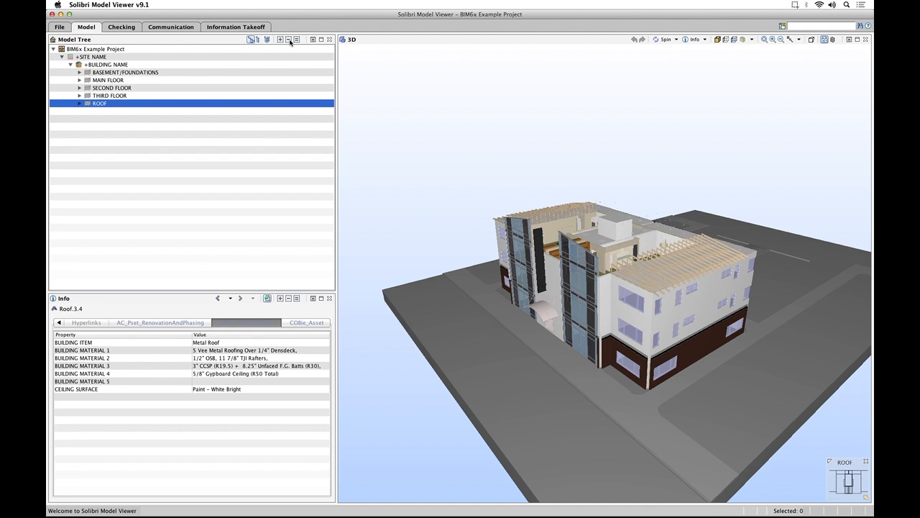
pyautogui.click(101, 96)
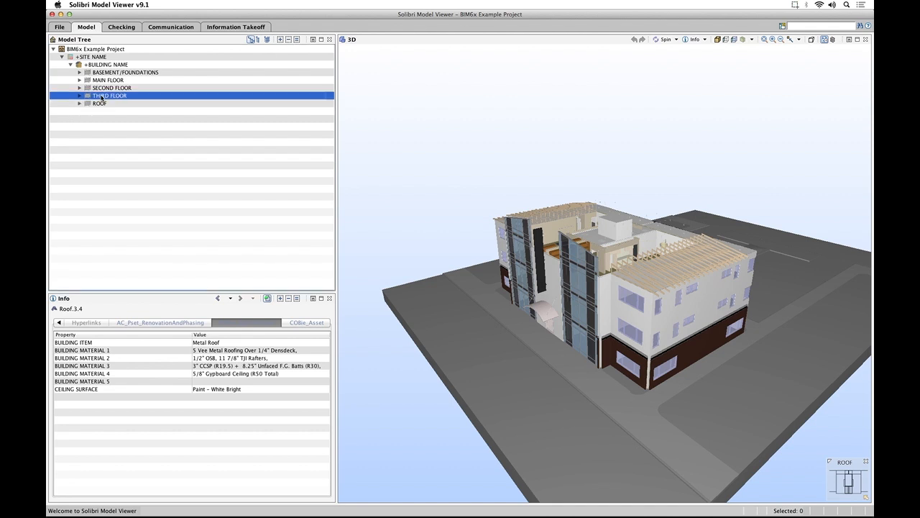
pyautogui.click(290, 40)
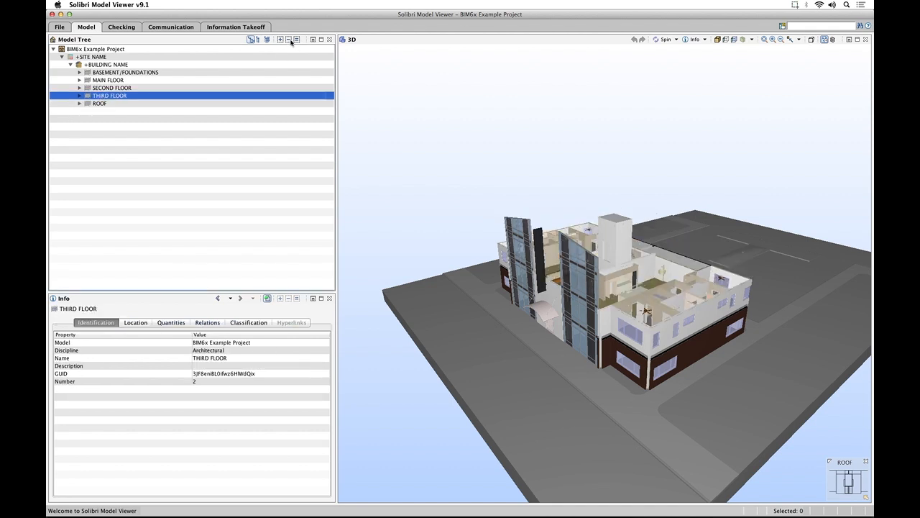
pyautogui.moveTo(597, 261)
pyautogui.mouseDown()
pyautogui.moveTo(561, 203)
pyautogui.moveTo(611, 212)
pyautogui.moveTo(580, 219)
pyautogui.moveTo(569, 207)
pyautogui.mouseUp()
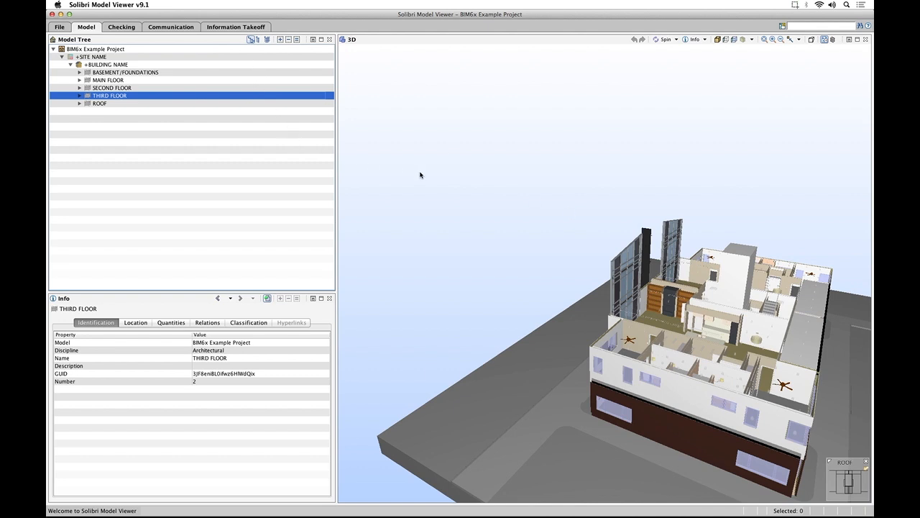
# Switch to Preview and close the BIMx Gallery Views image to reveal the Revit screenshots.
pyautogui.press('super+Tab')
pyautogui.press('super+Tab')
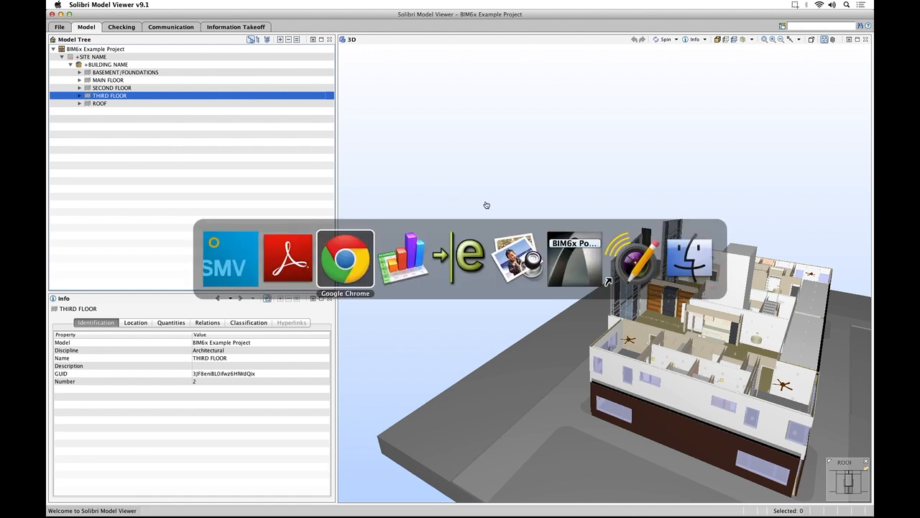
pyautogui.press('super+Tab')
pyautogui.press('super+Tab')
pyautogui.press('super+Tab')
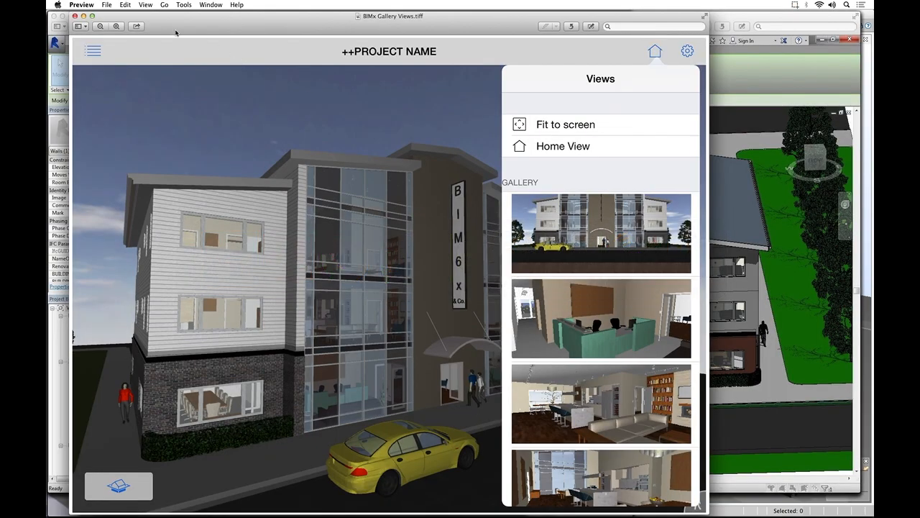
pyautogui.click(75, 16)
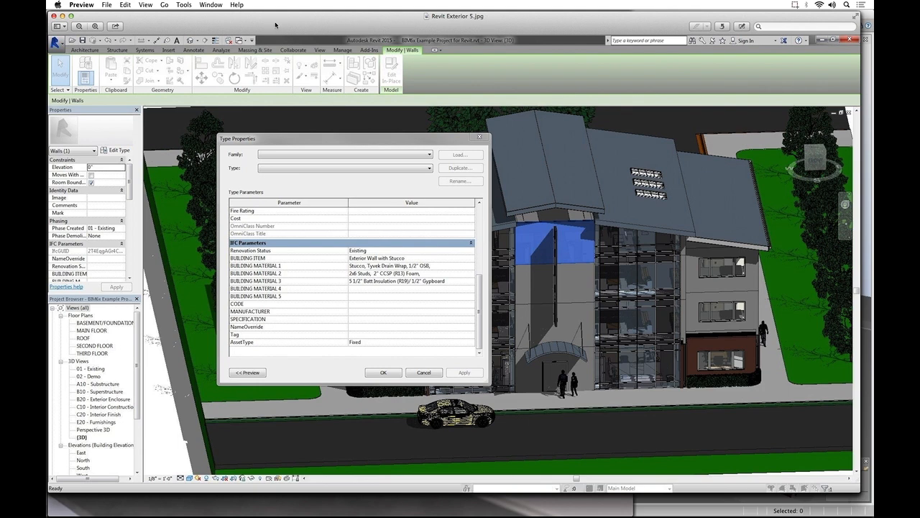
# Go through the Revit exterior screenshots, closing each one, and view the Revit Interior 1 and Interior 2 images.
pyautogui.click(54, 16)
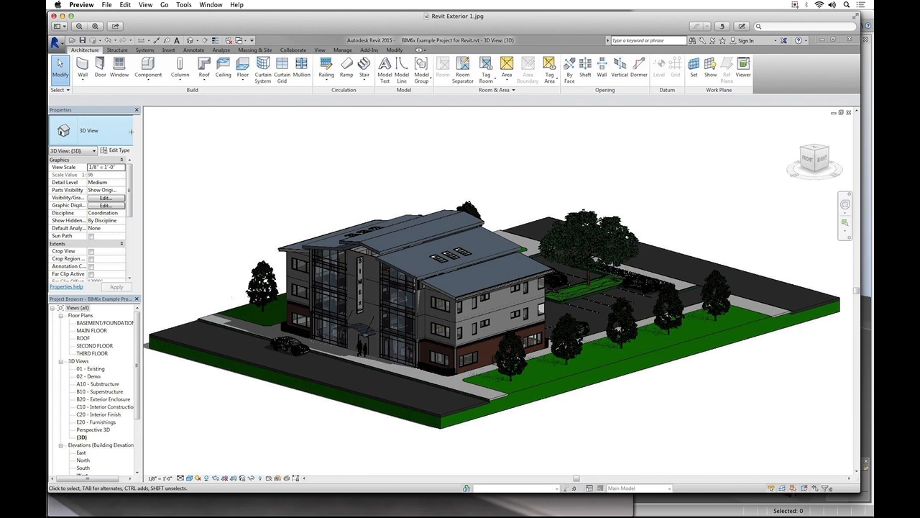
pyautogui.click(54, 16)
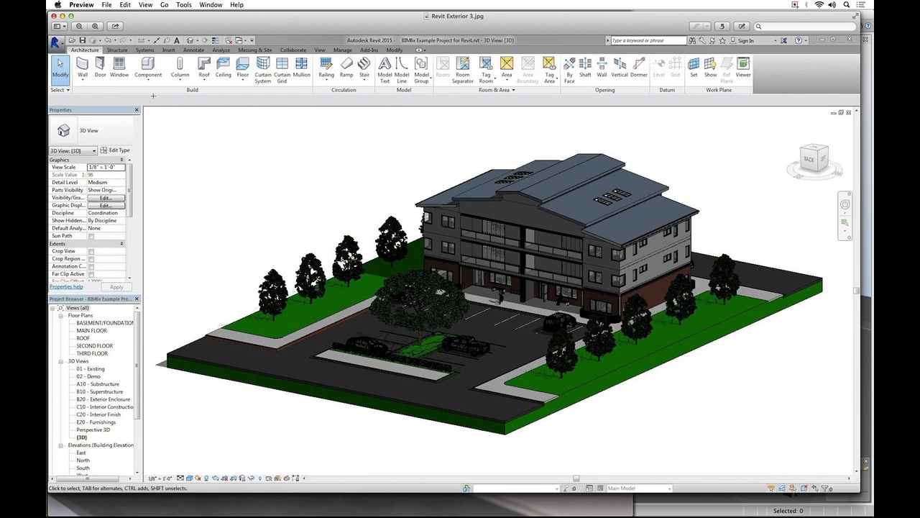
pyautogui.click(53, 15)
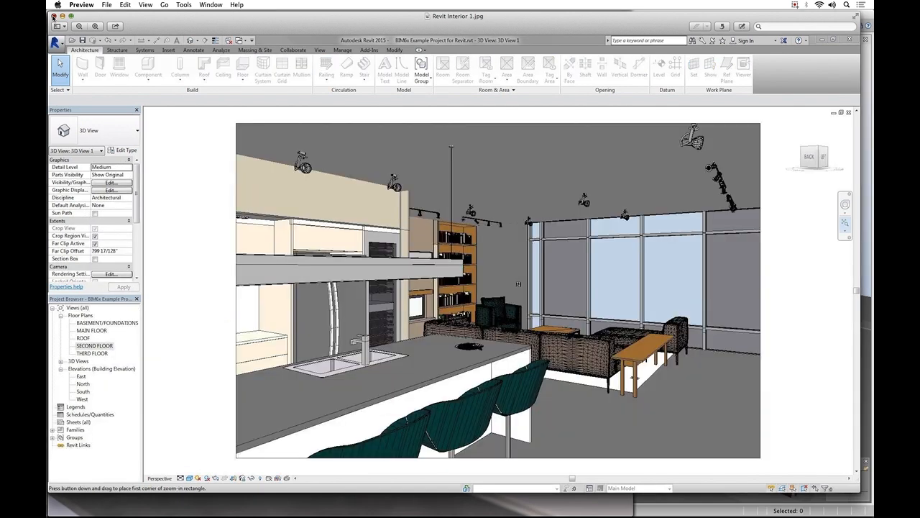
pyautogui.press('Down')
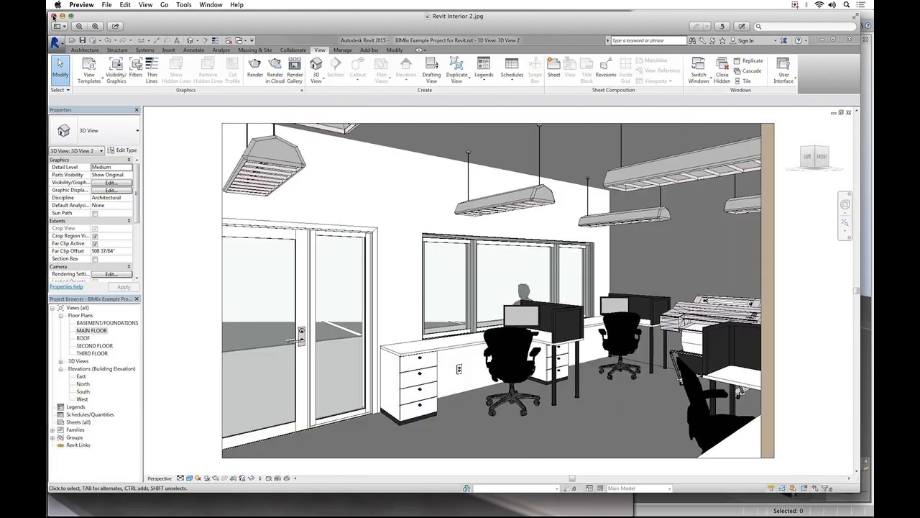
# Switch to Numbers, close the appliance schedule, and view the Type and Component sheets of the BIM6x Example Project spreadsheet.
pyautogui.press('super+Tab')
pyautogui.press('super+Tab')
pyautogui.press('super+Tab')
pyautogui.press('super+Tab')
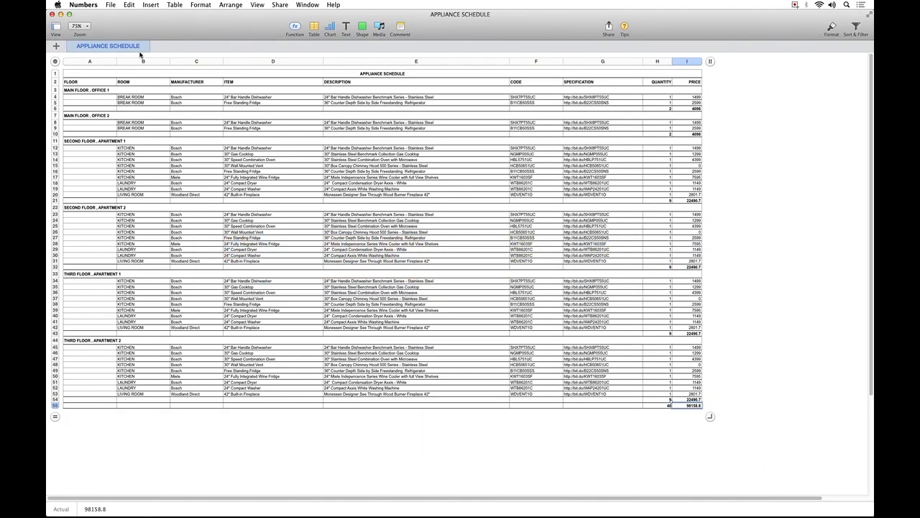
pyautogui.click(52, 14)
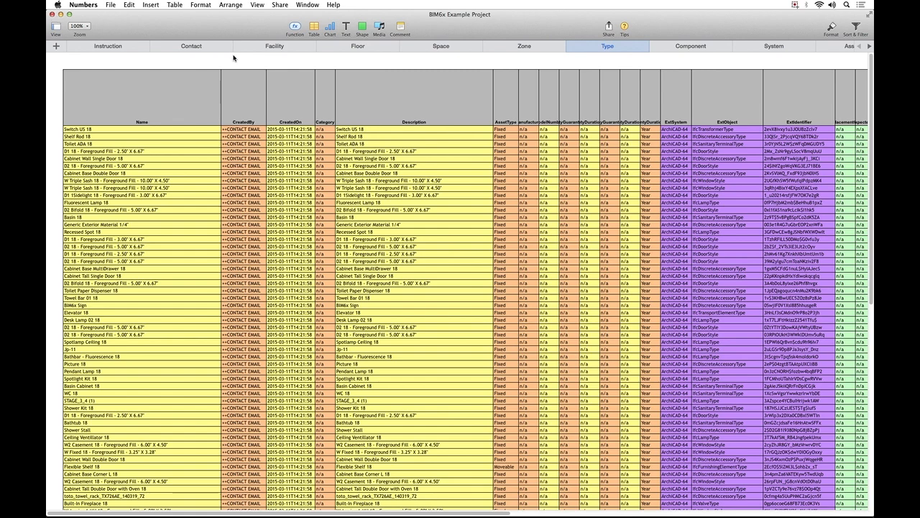
pyautogui.click(690, 46)
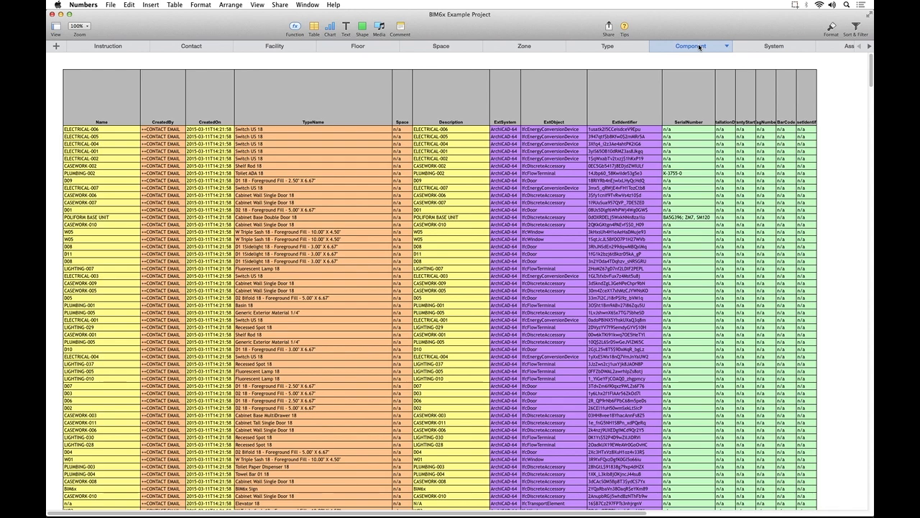
# Switch to Adobe Reader and close the A109 APPLIANCE SCHEDULES PDF.
pyautogui.press('super+Tab')
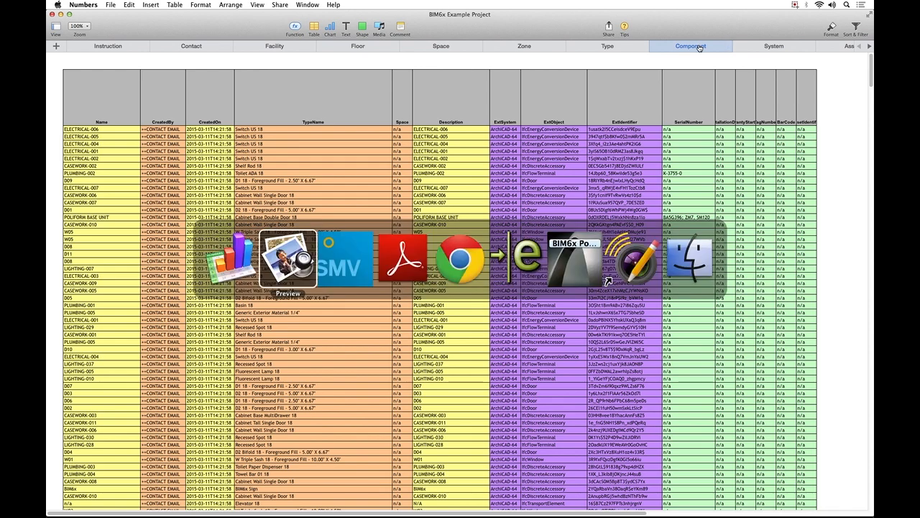
pyautogui.press('super+Tab')
pyautogui.press('super+Tab')
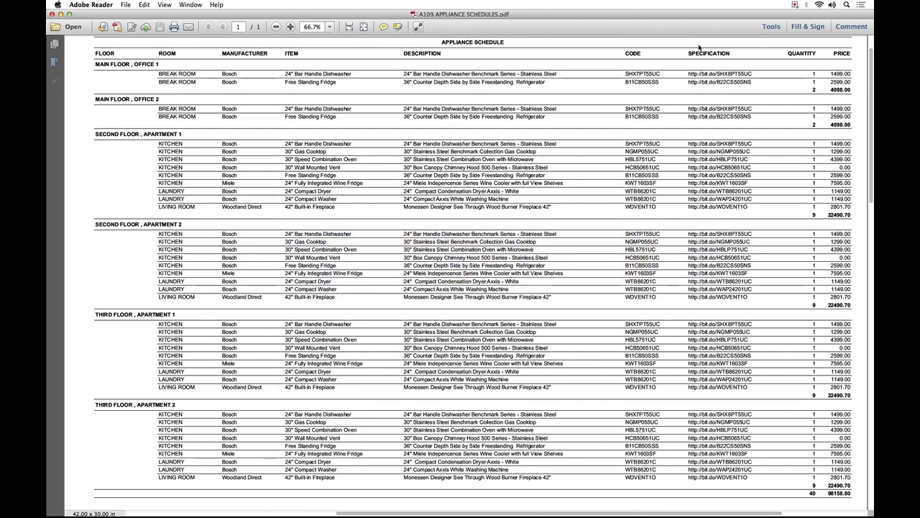
pyautogui.click(51, 14)
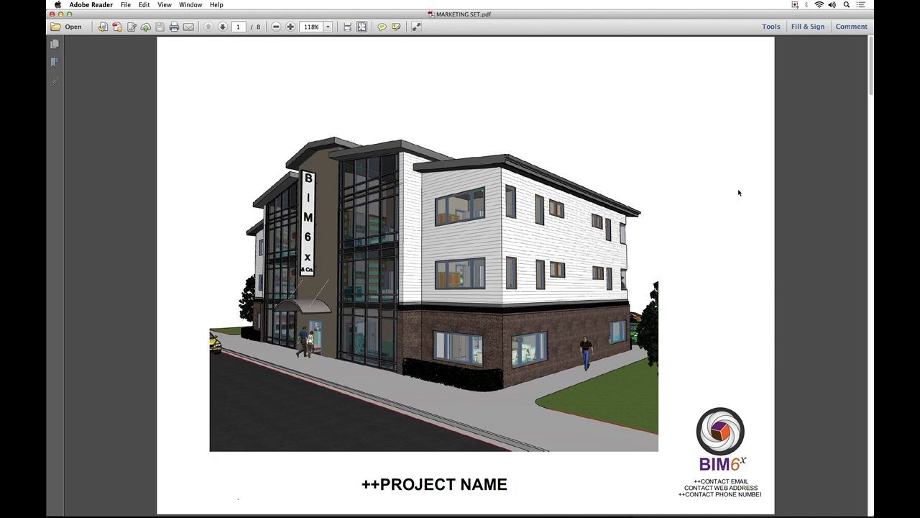
# Page through the MARKETING SET PDF from its cover through the floor plans and elevations to page 8, and close it.
pyautogui.scroll(-1, 739, 200)
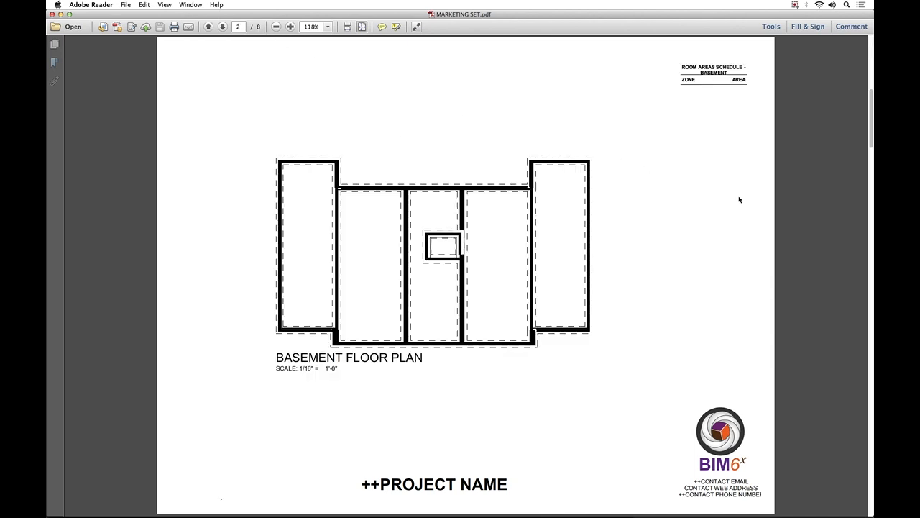
pyautogui.scroll(-1, 739, 200)
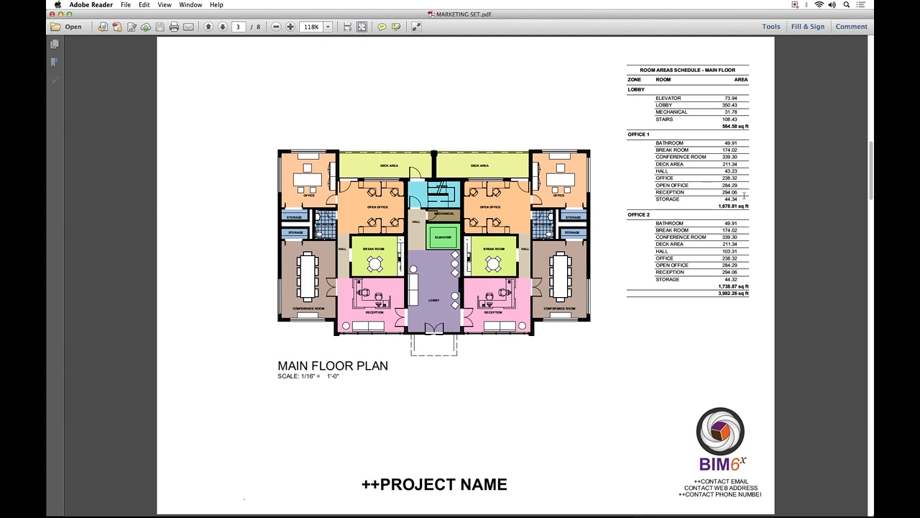
pyautogui.press('Right')
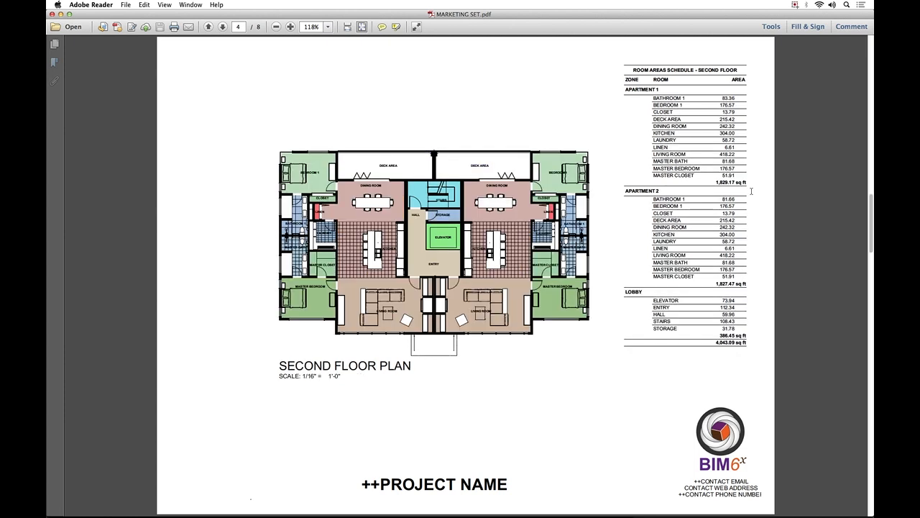
pyautogui.press('Right')
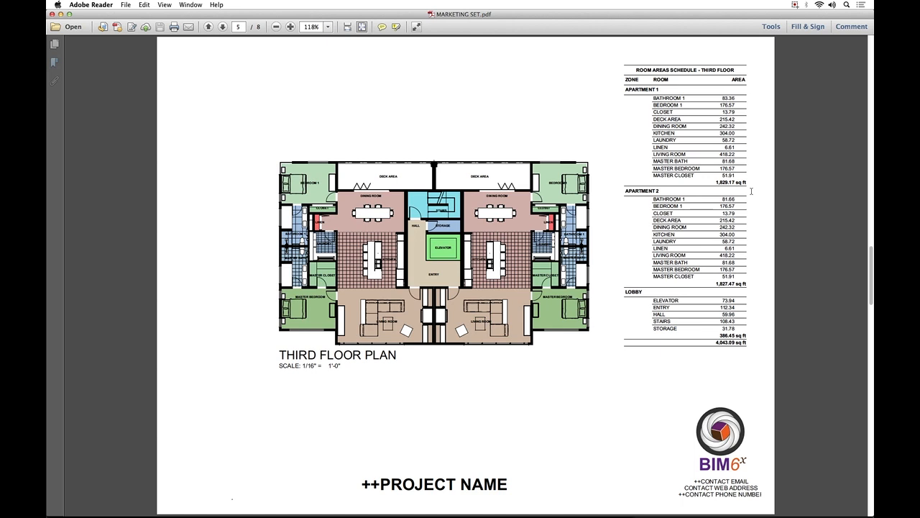
pyautogui.press('Right')
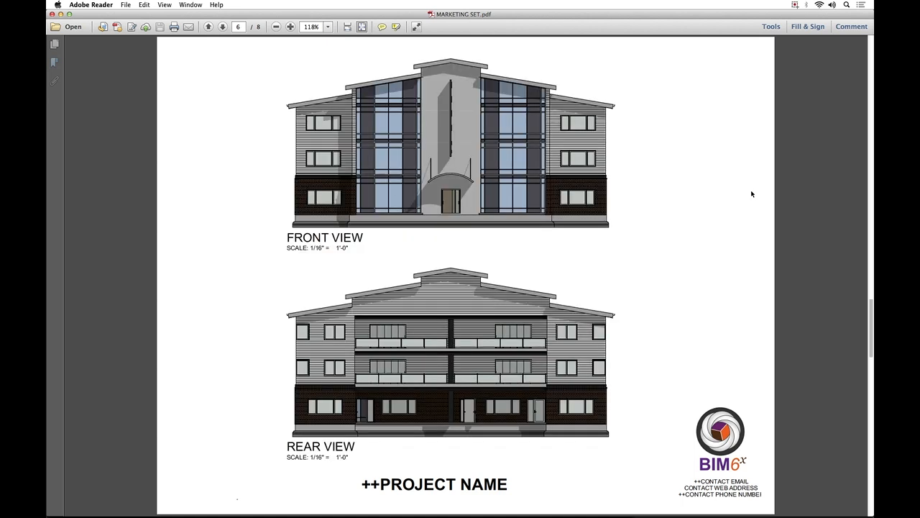
pyautogui.press('Right')
pyautogui.press('Right')
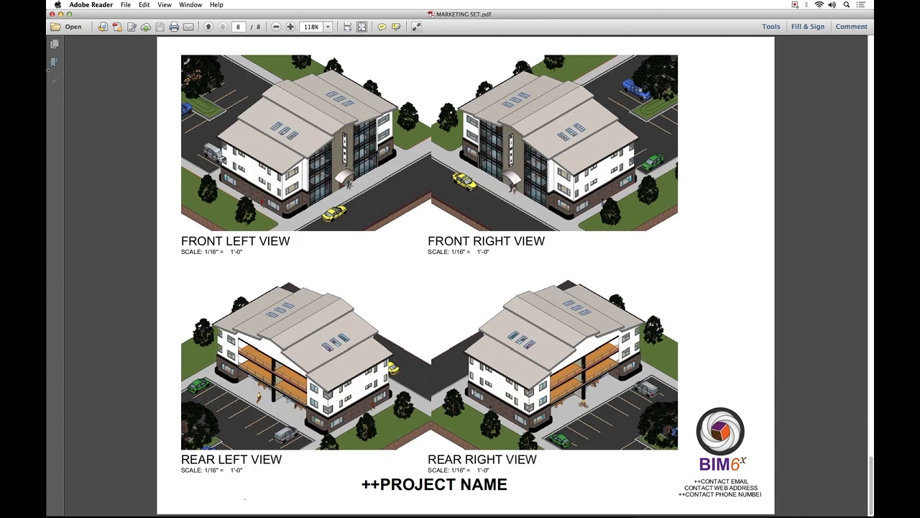
pyautogui.click(52, 14)
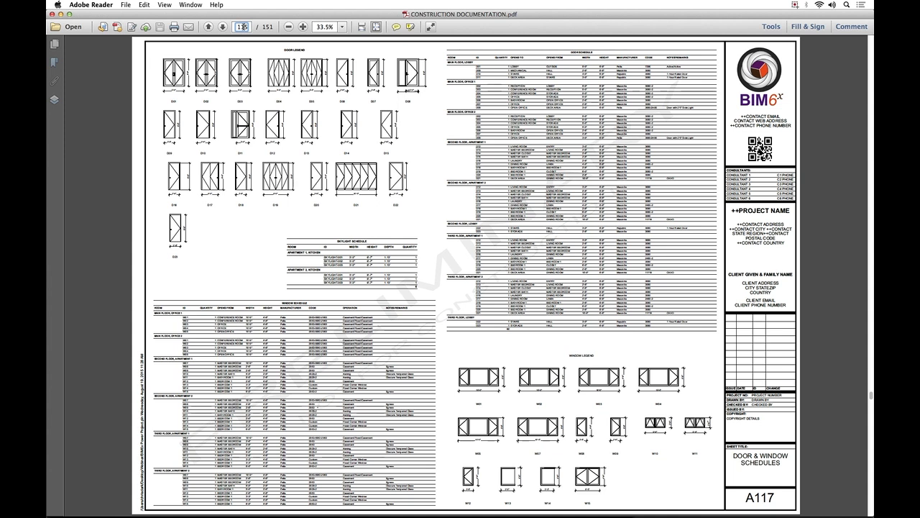
# View the cover sheet on page 1 and the main floor plan on page 25 of the construction documentation PDF.
pyautogui.write('1')
pyautogui.press('Return')
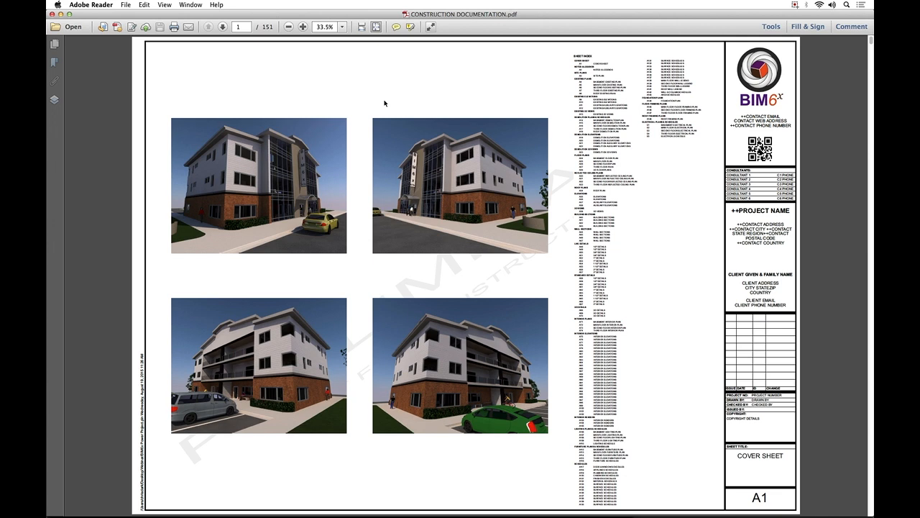
pyautogui.click(243, 27)
pyautogui.write('25')
pyautogui.press('Return')
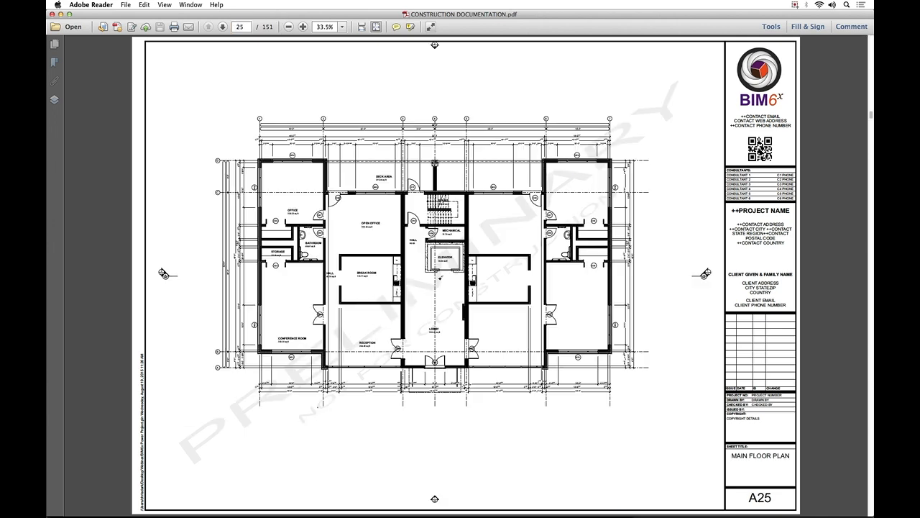
# View the 3D floor plans on page 28 and the elevations on page 34.
pyautogui.click(243, 27)
pyautogui.write('28')
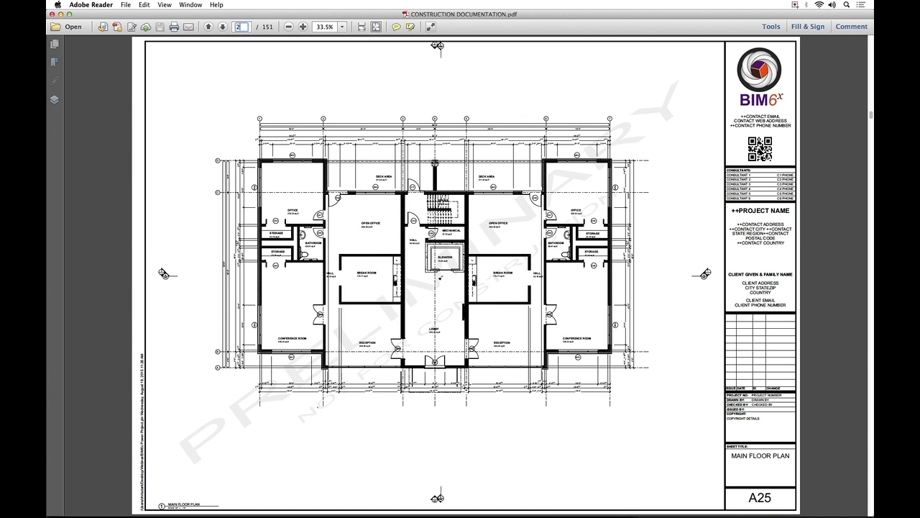
pyautogui.press('Return')
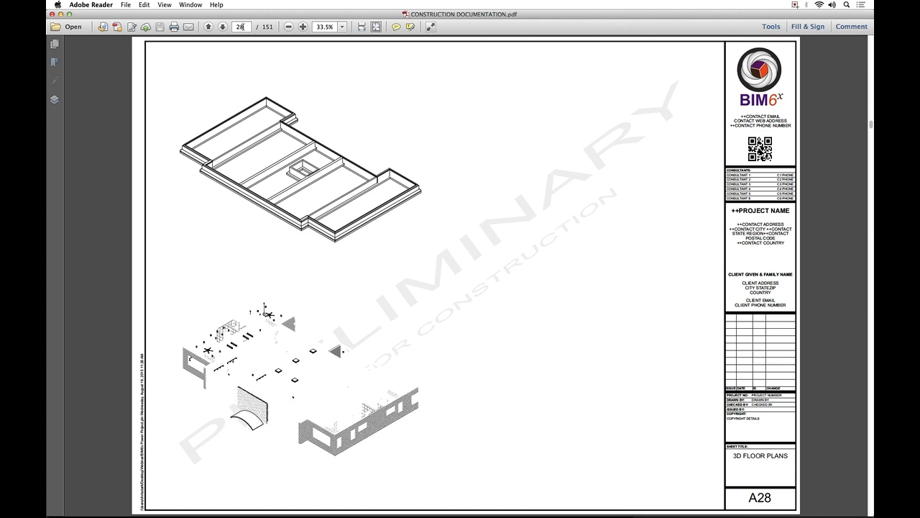
pyautogui.click(241, 27)
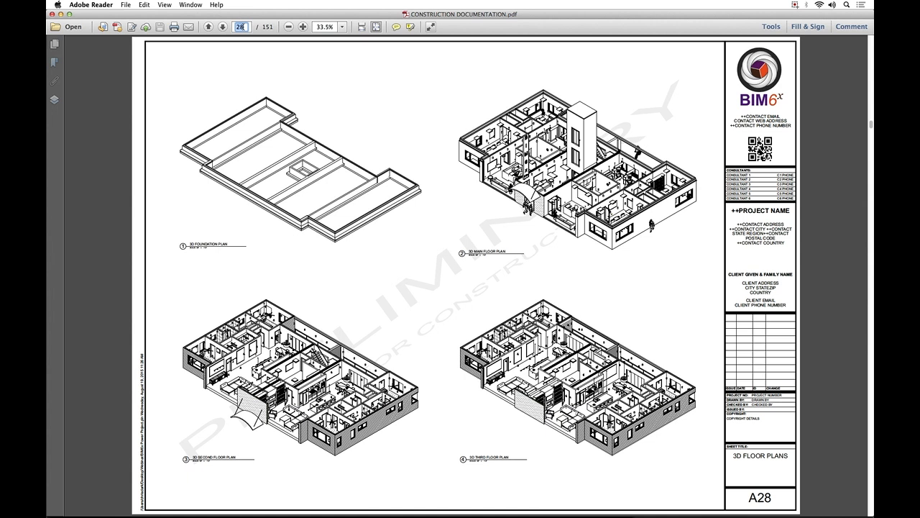
pyautogui.write('34')
pyautogui.press('Return')
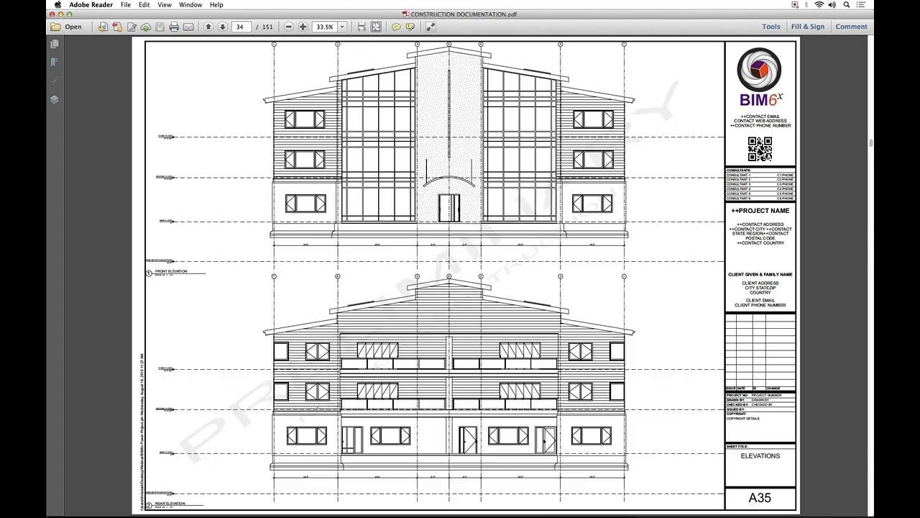
# View the building sections on page 39 and the 3D details on page 68.
pyautogui.click(241, 27)
pyautogui.write('39')
pyautogui.press('Return')
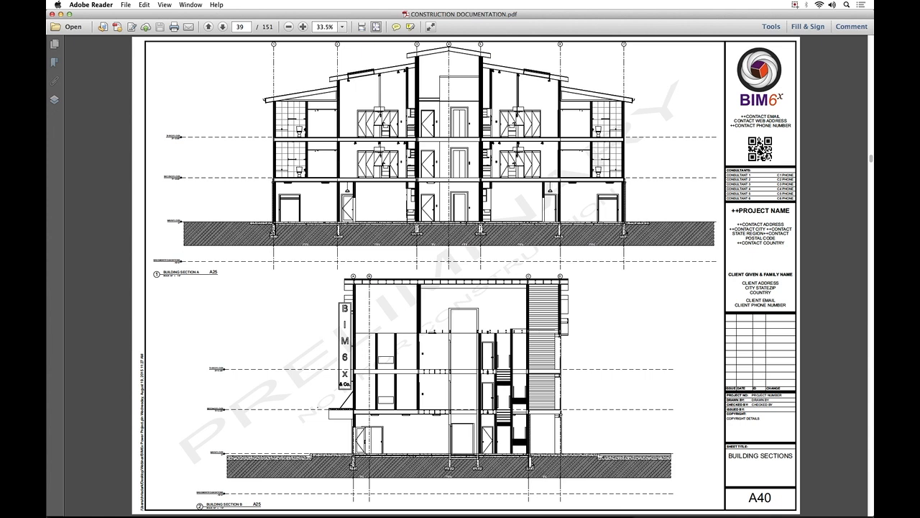
pyautogui.click(243, 26)
pyautogui.write('68')
pyautogui.press('Return')
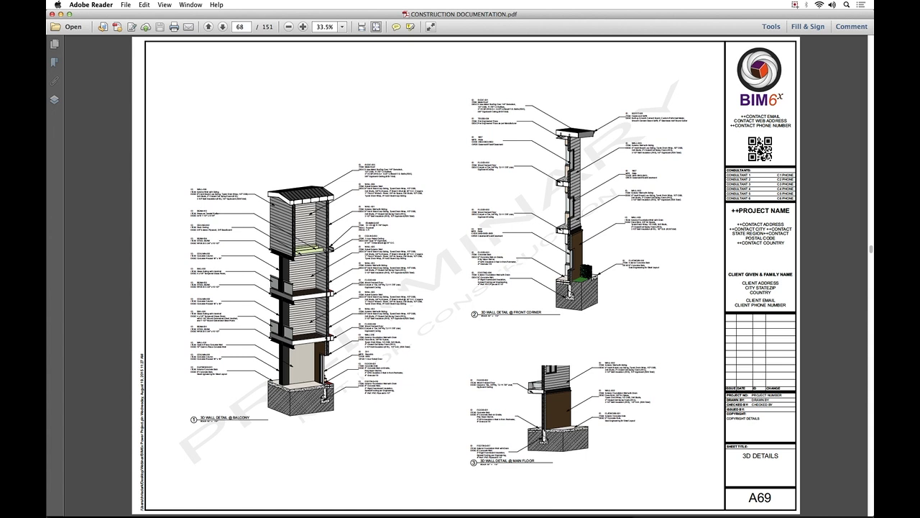
# View the interior elevations on page 81 and the interior renders on page 102.
pyautogui.click(241, 26)
pyautogui.write('81')
pyautogui.press('Return')
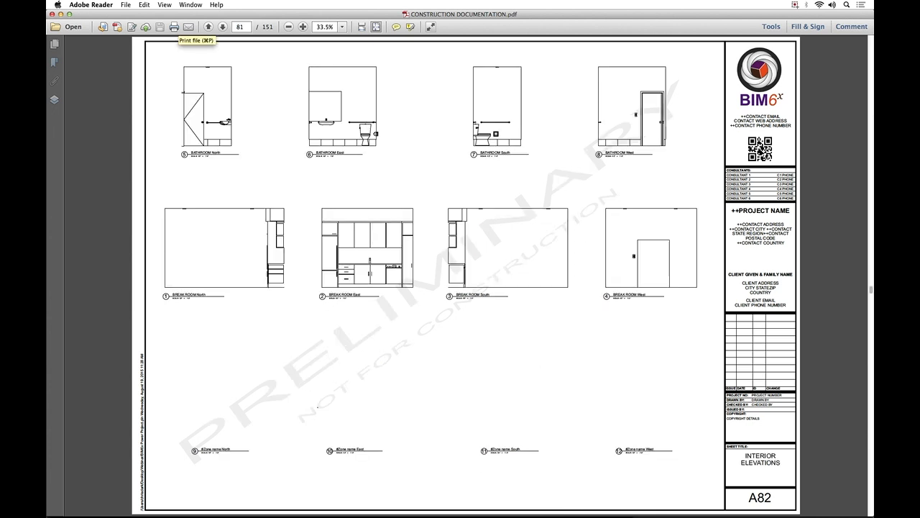
pyautogui.click(247, 27)
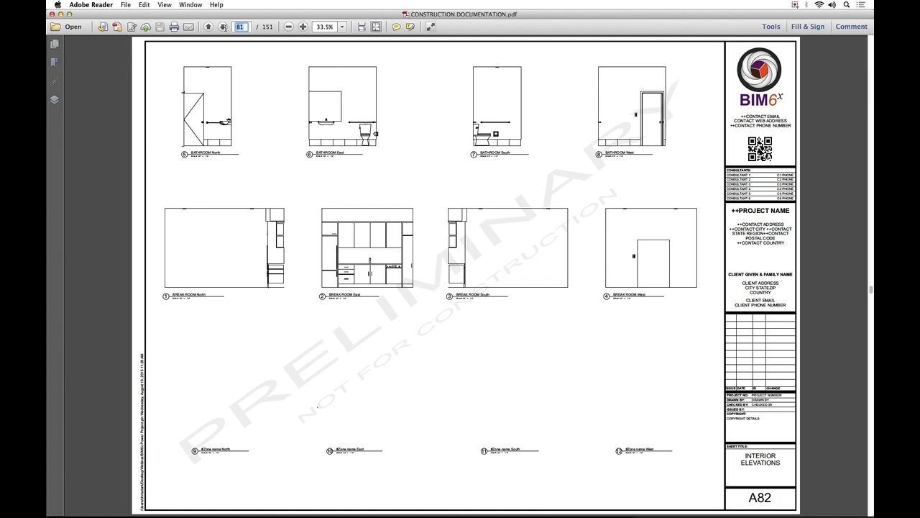
pyautogui.write('102')
pyautogui.press('Return')
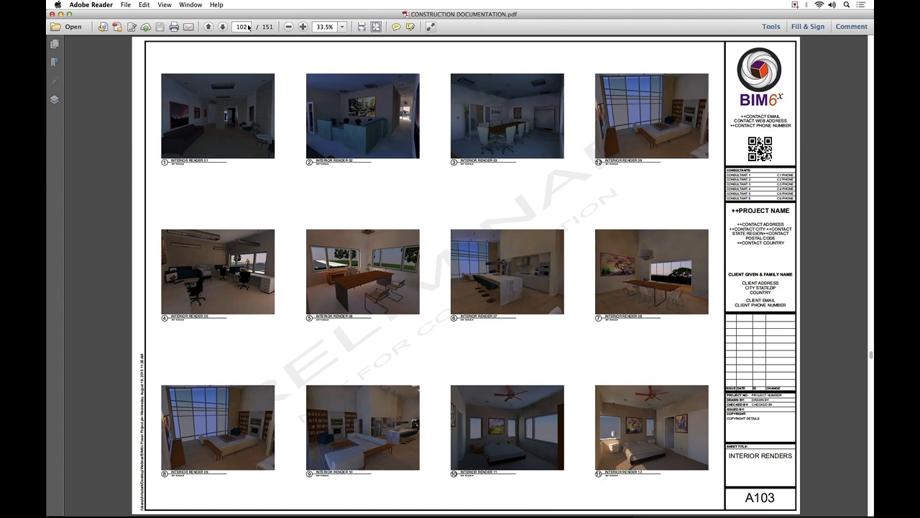
# View the third floor furniture plan on page 113 and the door and window schedules on page 115.
pyautogui.click(244, 26)
pyautogui.write('113')
pyautogui.press('Return')
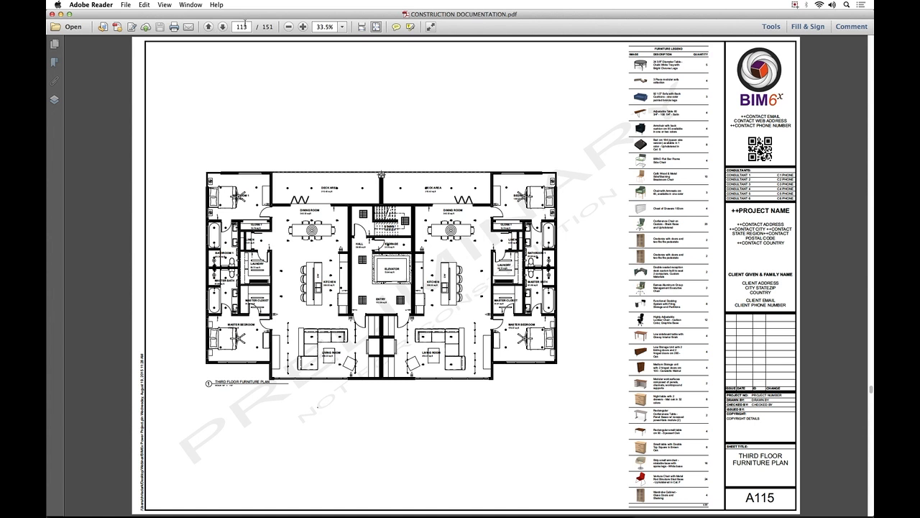
pyautogui.click(246, 27)
pyautogui.moveTo(247, 26); pyautogui.dragTo(235, 26)
pyautogui.write('11')
pyautogui.press('Right')
pyautogui.press('Right')
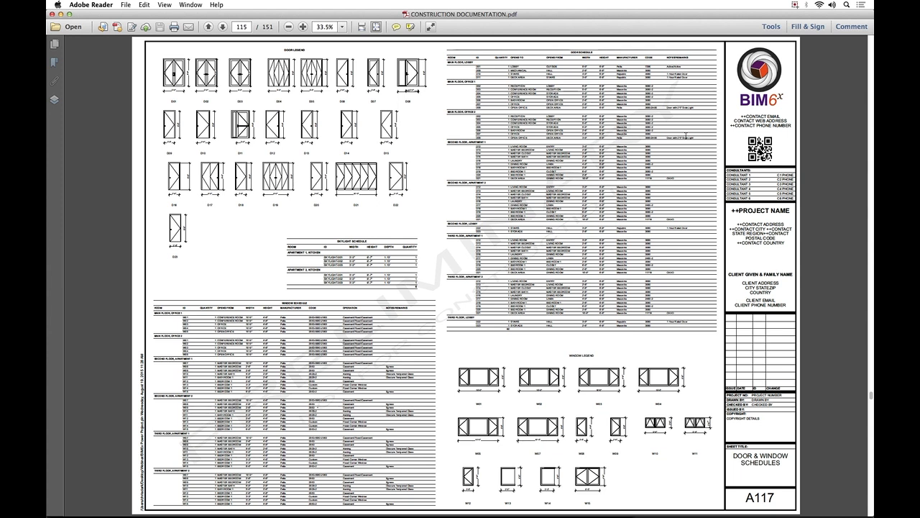
# Switch to Preview and close the Revit Interior 2 image.
pyautogui.press('super+Tab')
pyautogui.press('super+Tab')
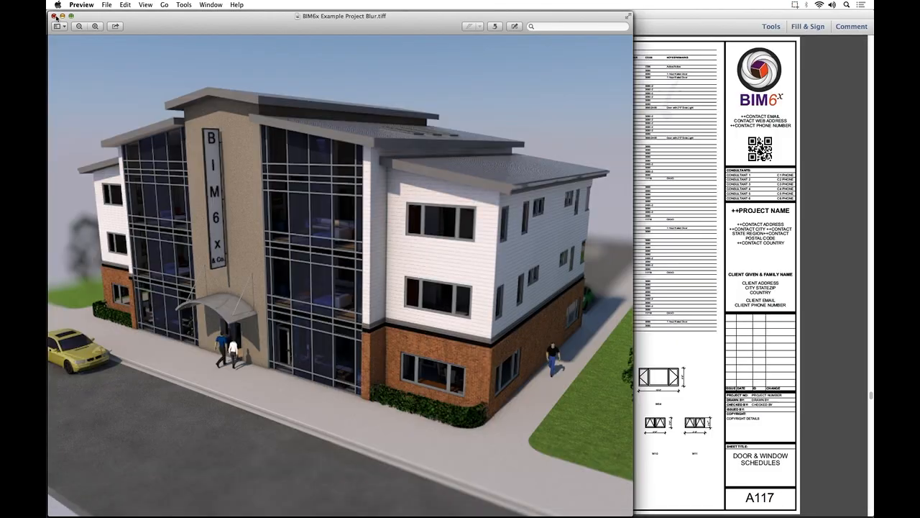
pyautogui.click(54, 16)
# Go through the BIM6x Example Project renders from Blur to Night Shot, closing each image to reveal the next.
pyautogui.click(54, 16)
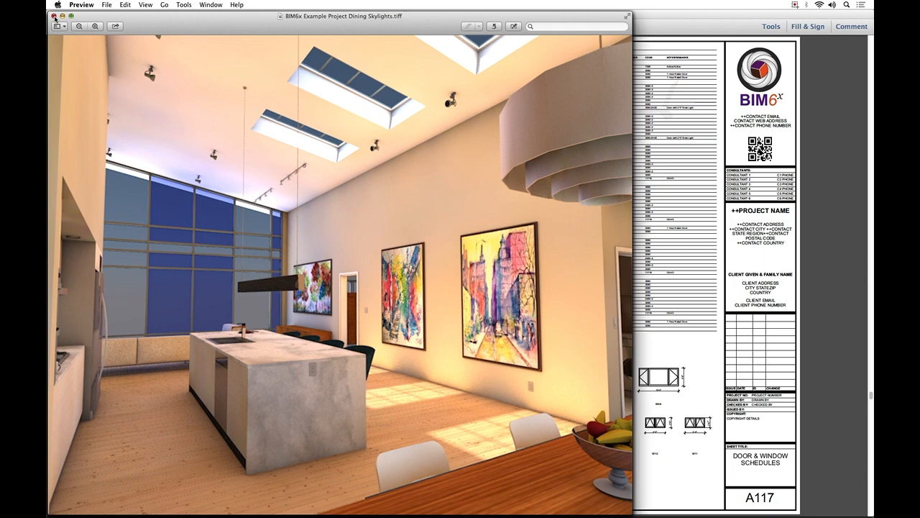
pyautogui.click(54, 16)
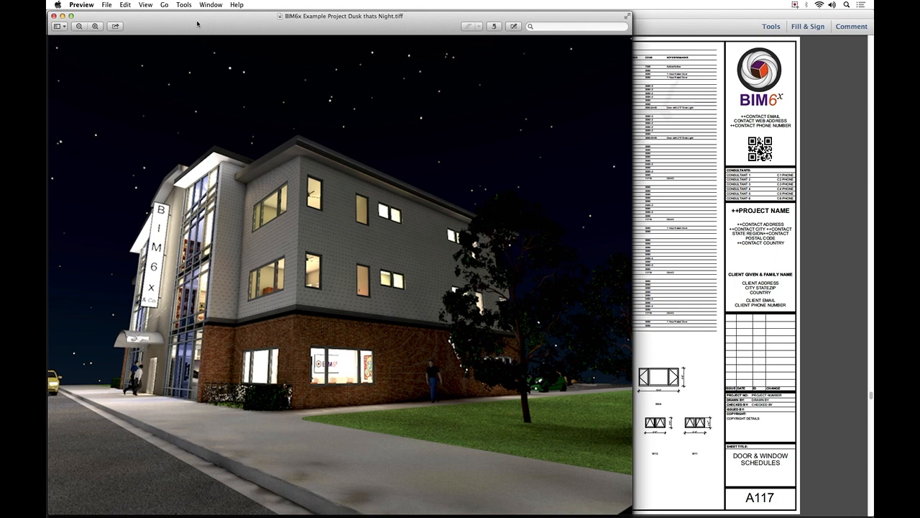
pyautogui.click(54, 16)
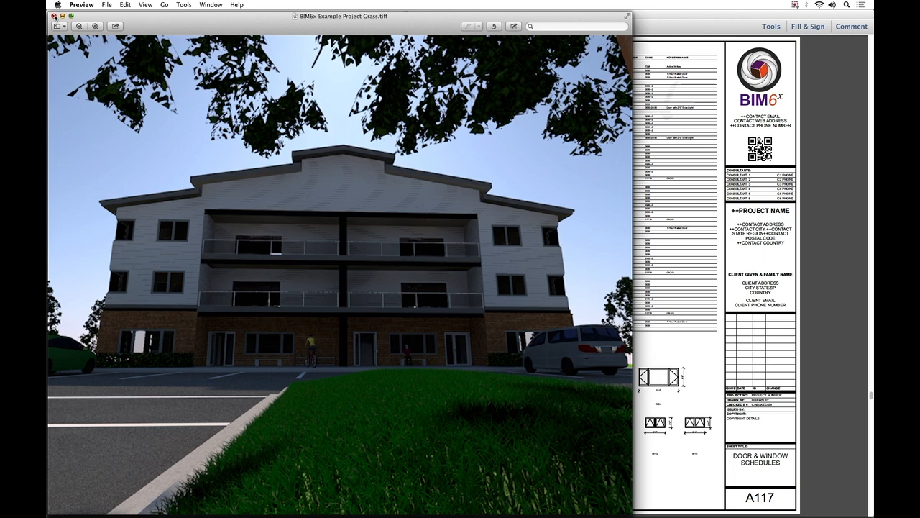
pyautogui.click(54, 16)
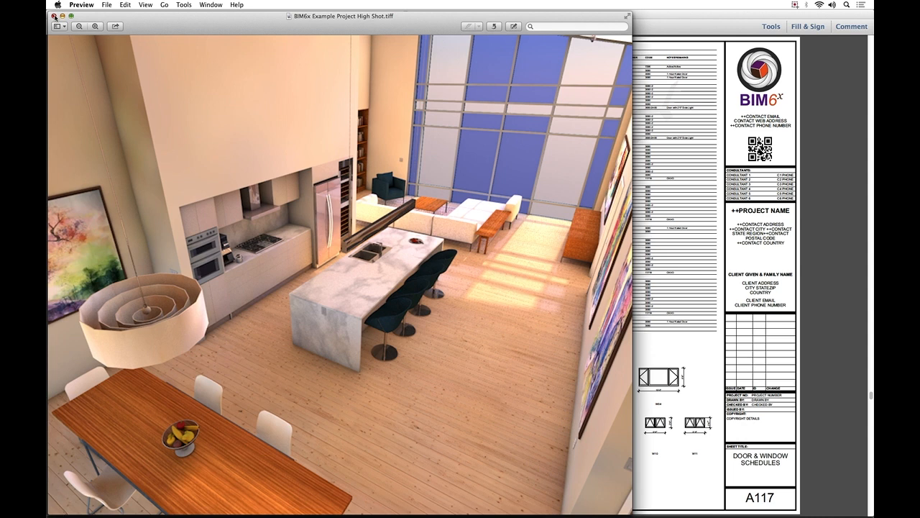
pyautogui.click(54, 16)
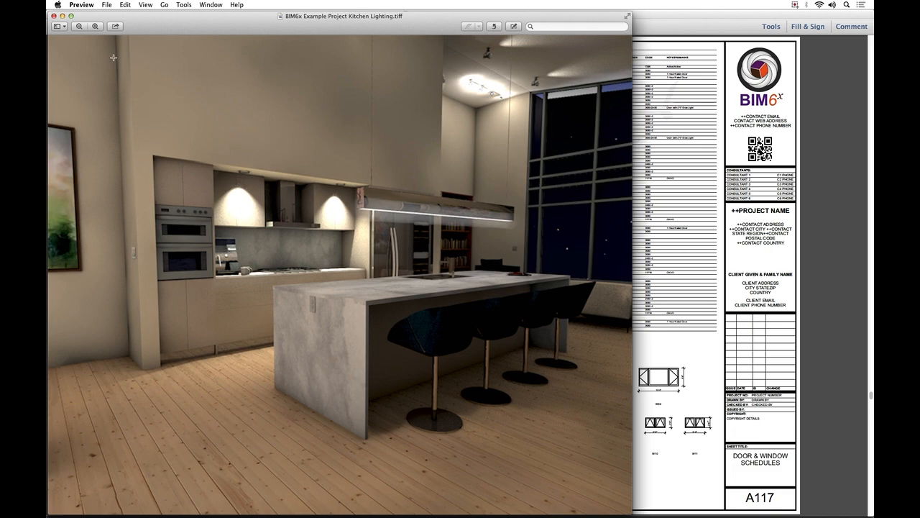
pyautogui.click(54, 15)
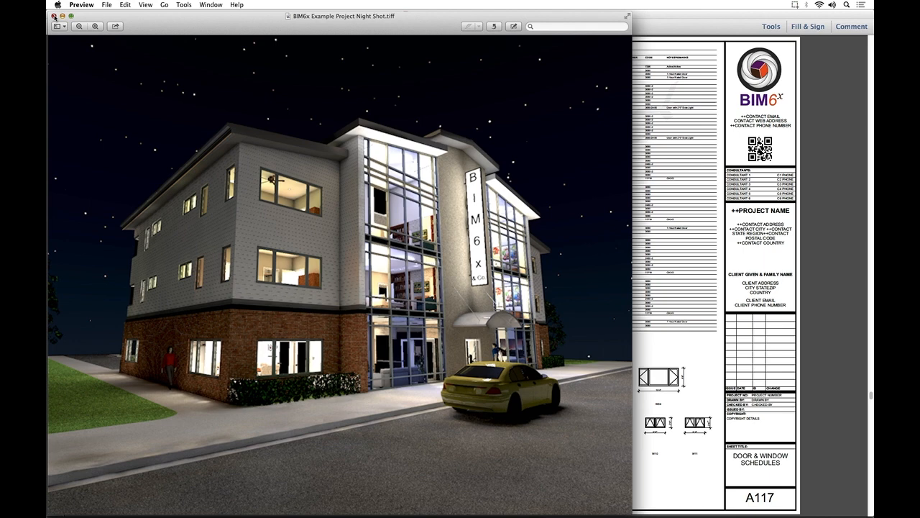
# Switch to ArchiCAD and open the 3D WALL DETAIL @ BALCONY view from the 3D DETAILS folder.
pyautogui.press('super+Tab')
pyautogui.press('Tab')
pyautogui.press('Tab')
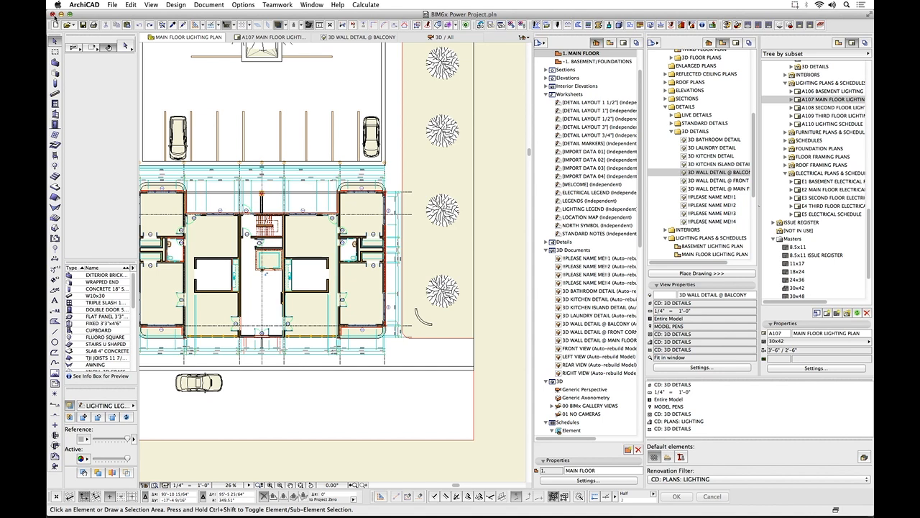
pyautogui.click(721, 173)
pyautogui.doubleClick(721, 173)
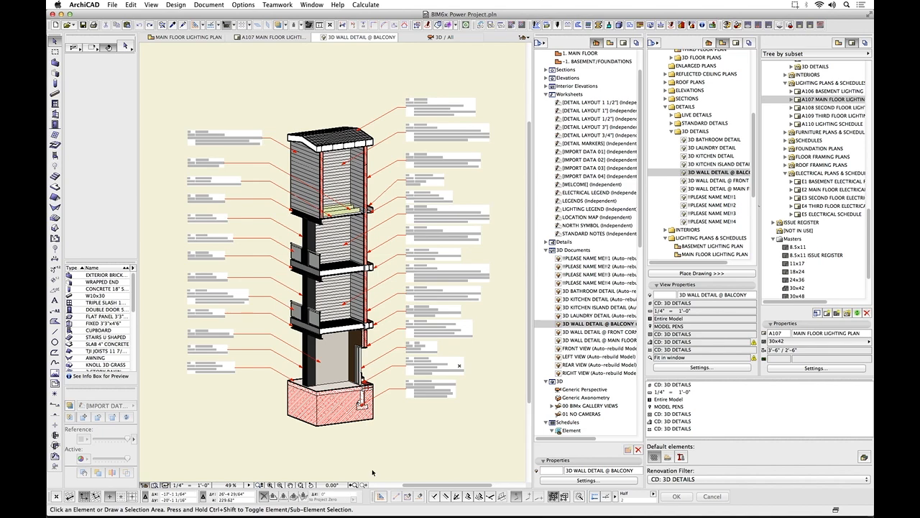
# Select the exterior foundation footing at the base of the wall detail and open its Wall Selection Settings.
pyautogui.scroll(5, 375, 452)
pyautogui.moveTo(444, 353); pyautogui.dragTo(345, 355, button='middle')
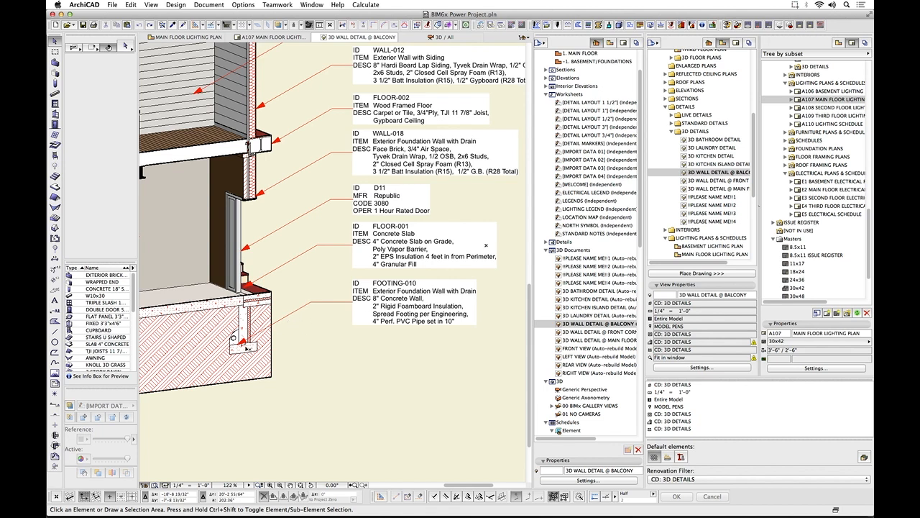
pyautogui.click(248, 349)
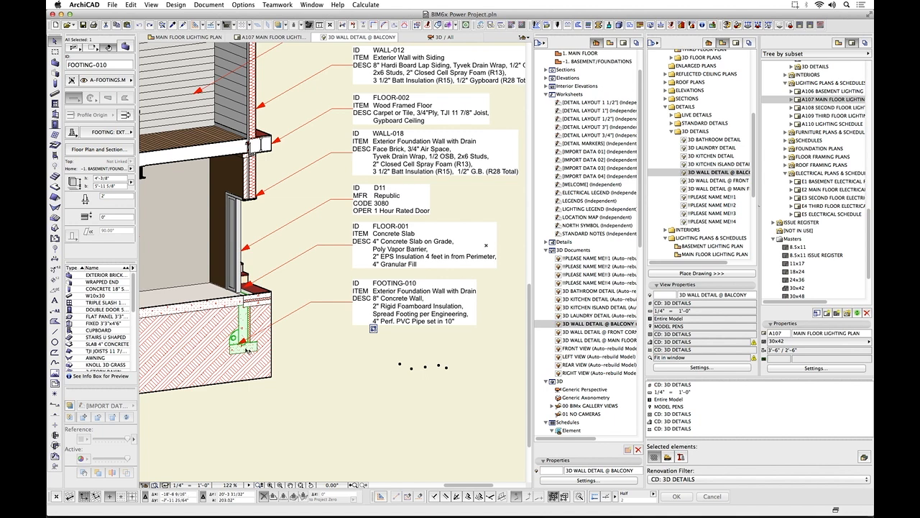
pyautogui.click(125, 46)
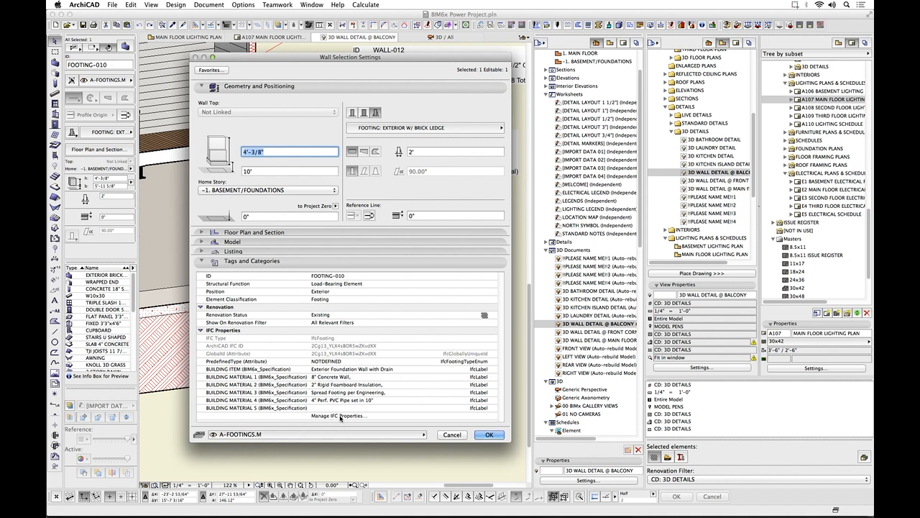
# Open the footing's Manage IFC Properties dialog, expand the BIM6x_Specification property set to inspect it, and close the dialog.
pyautogui.click(341, 417)
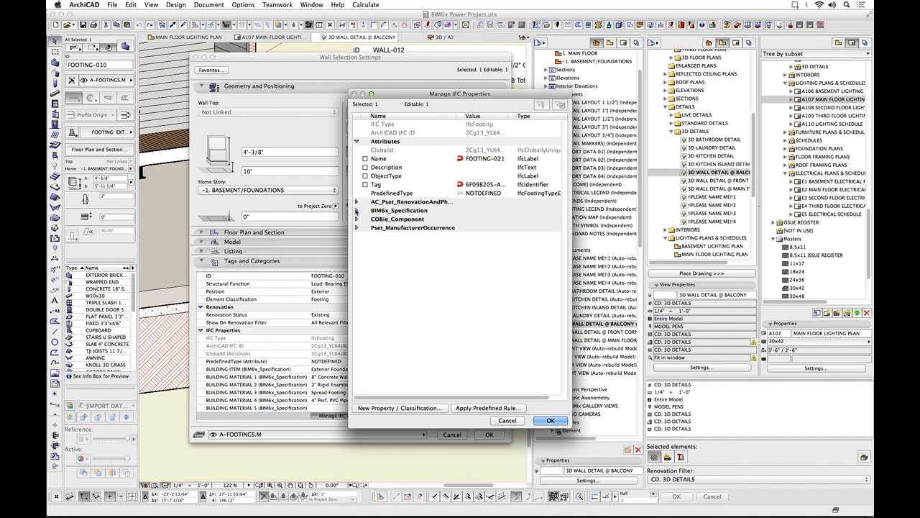
pyautogui.click(358, 210)
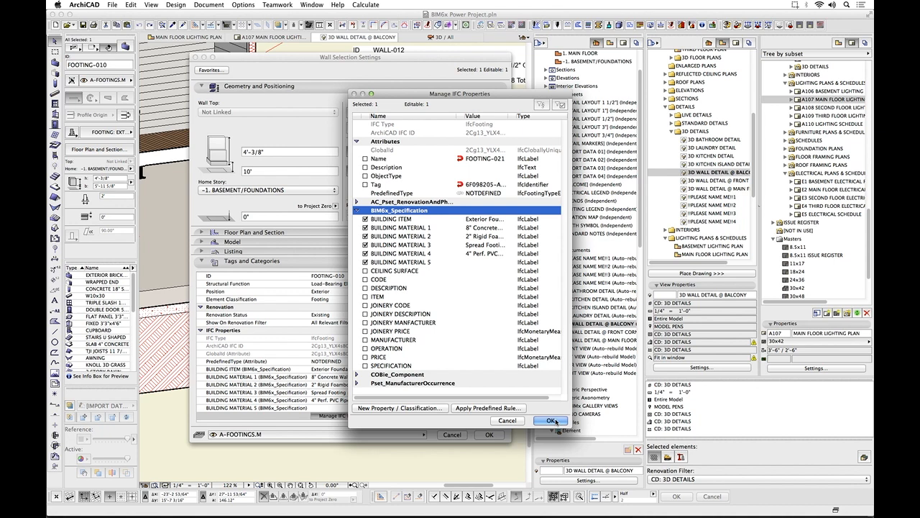
pyautogui.click(552, 421)
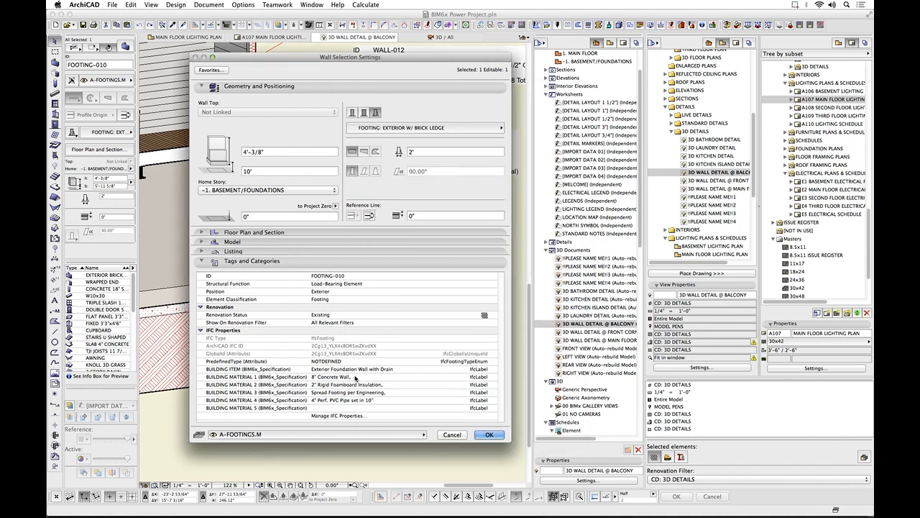
# Inspect the footing's BUILDING ITEM and BUILDING MATERIAL 1 values under its IFC properties and close the Wall Selection Settings.
pyautogui.click(360, 372)
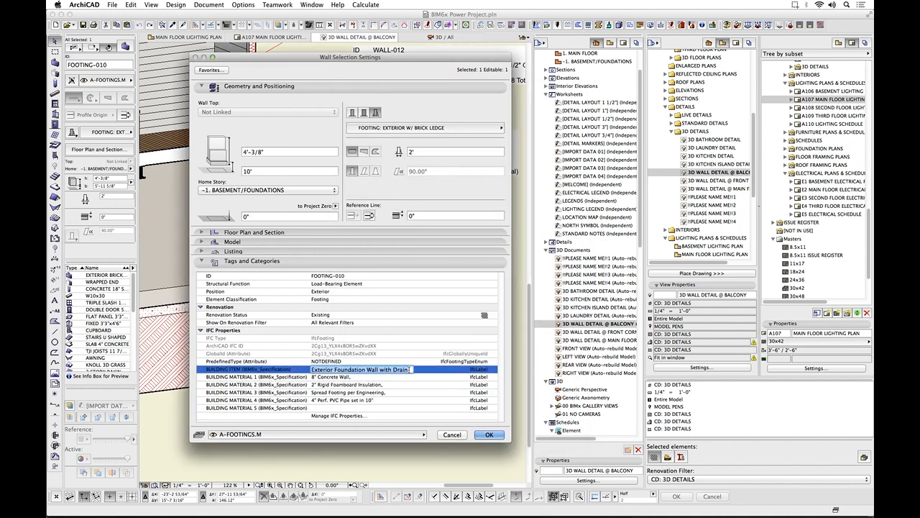
pyautogui.click(369, 378)
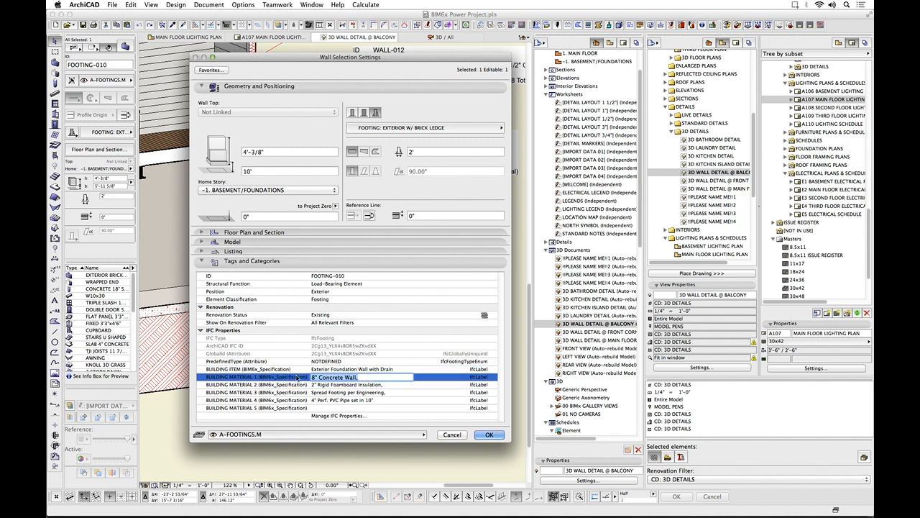
pyautogui.click(311, 376)
pyautogui.click(489, 435)
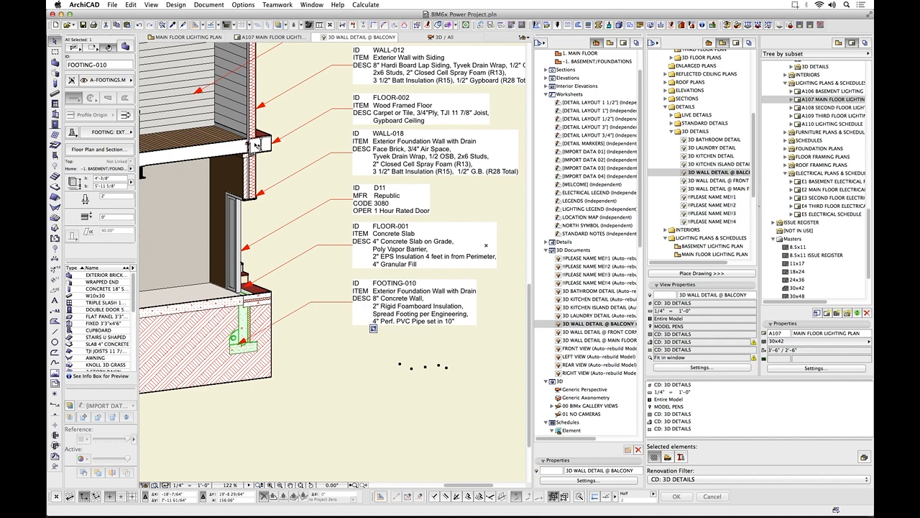
# Open the foundation footing label's settings, examine the Tags and Categories label type and the parameters offered for its first row, and close the dialog.
pyautogui.click(312, 305)
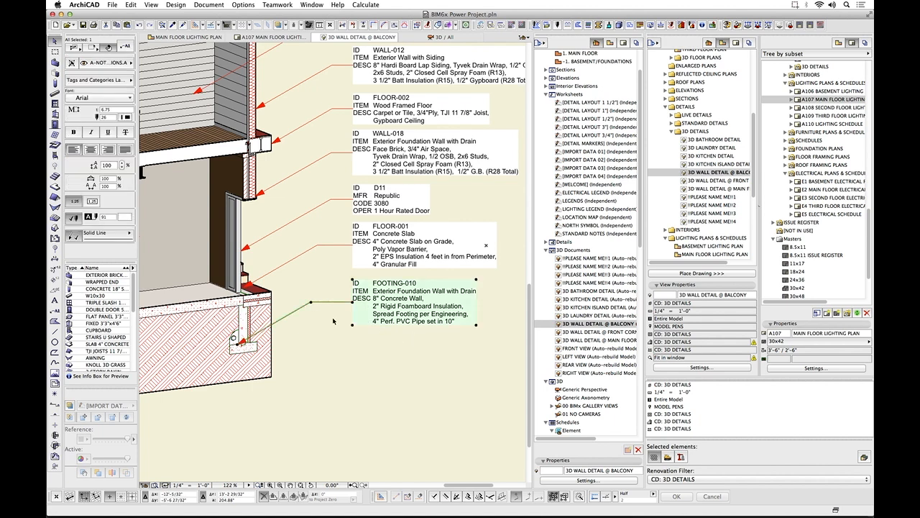
pyautogui.click(129, 48)
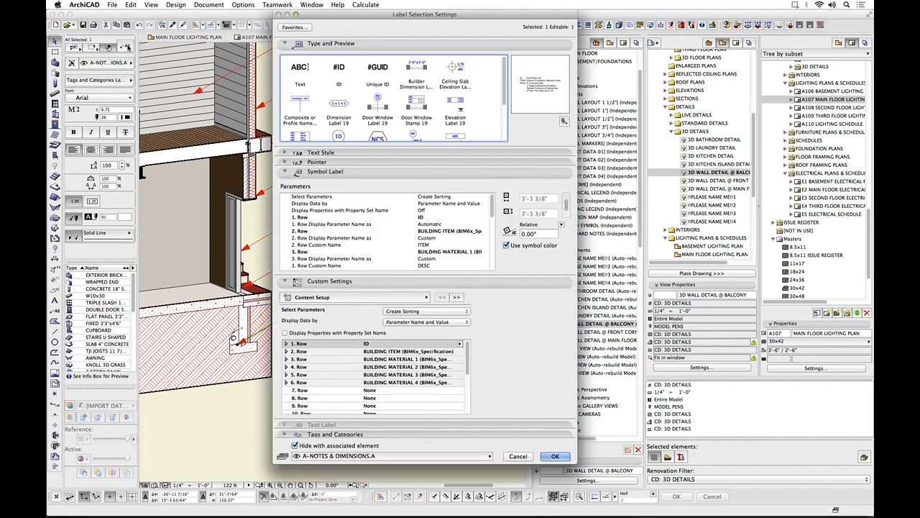
pyautogui.scroll(-3, 504, 115)
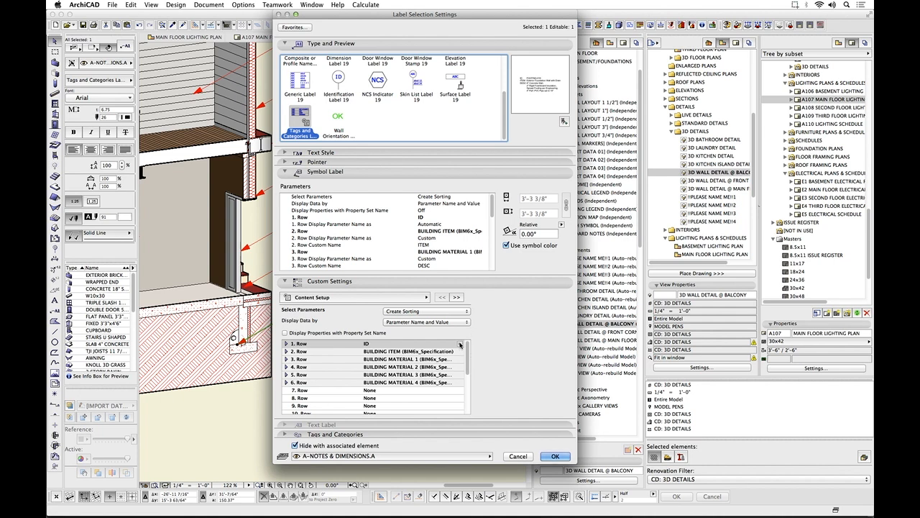
pyautogui.click(460, 345)
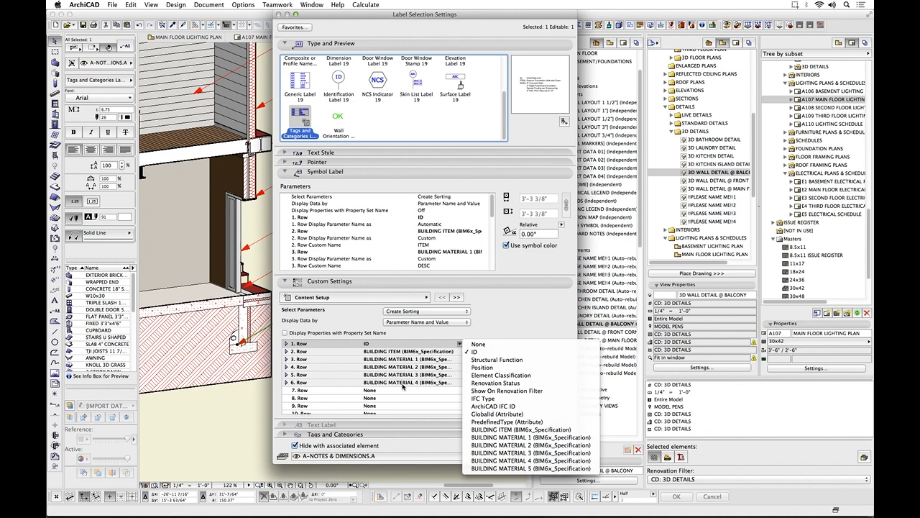
pyautogui.click(493, 307)
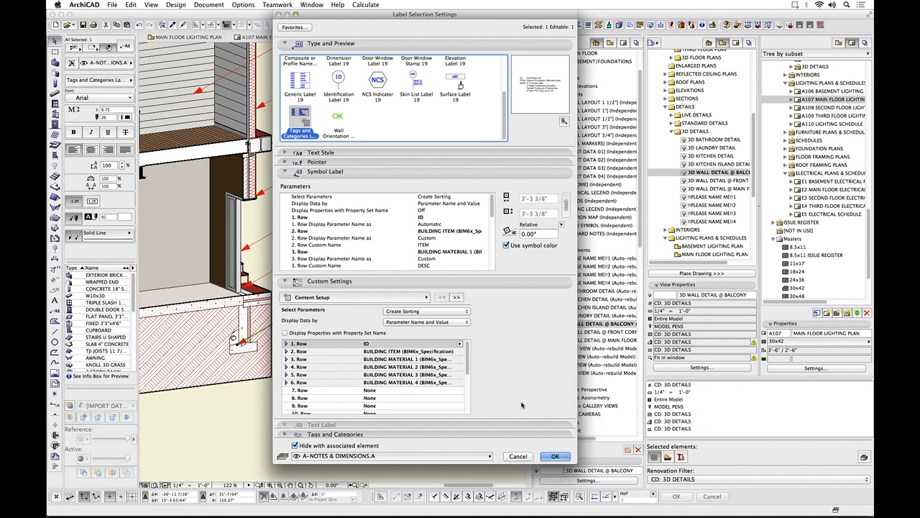
pyautogui.click(554, 456)
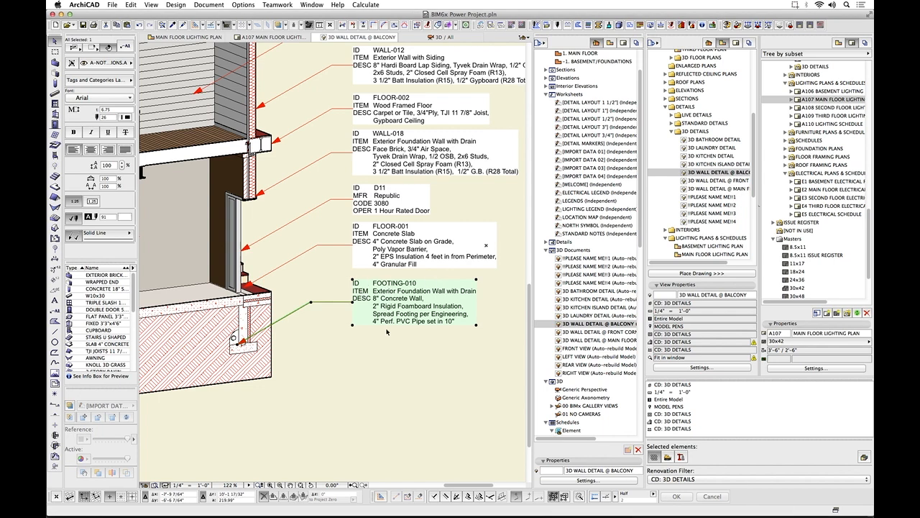
# Look over the full balcony wall detail, then open the 3D BATHROOM DETAIL view and examine its fixture and tile labels.
pyautogui.scroll(-5, 350, 291)
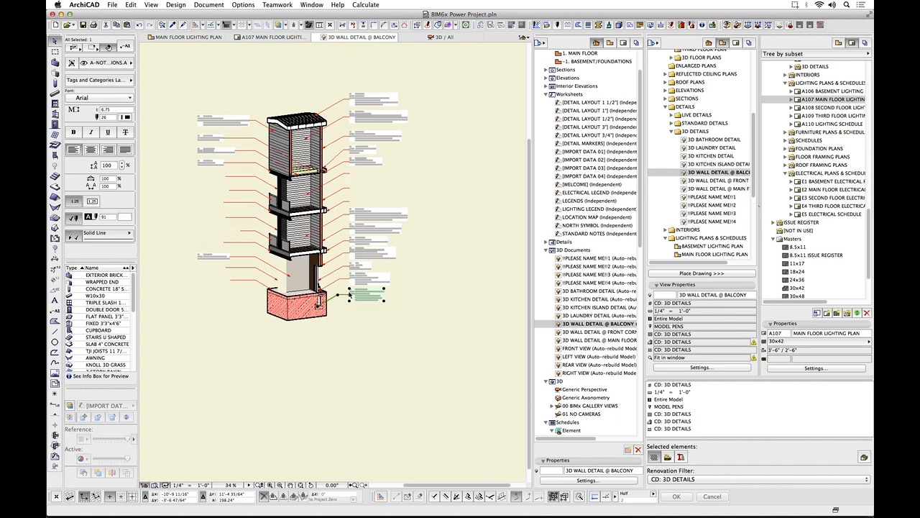
pyautogui.scroll(5, 259, 203)
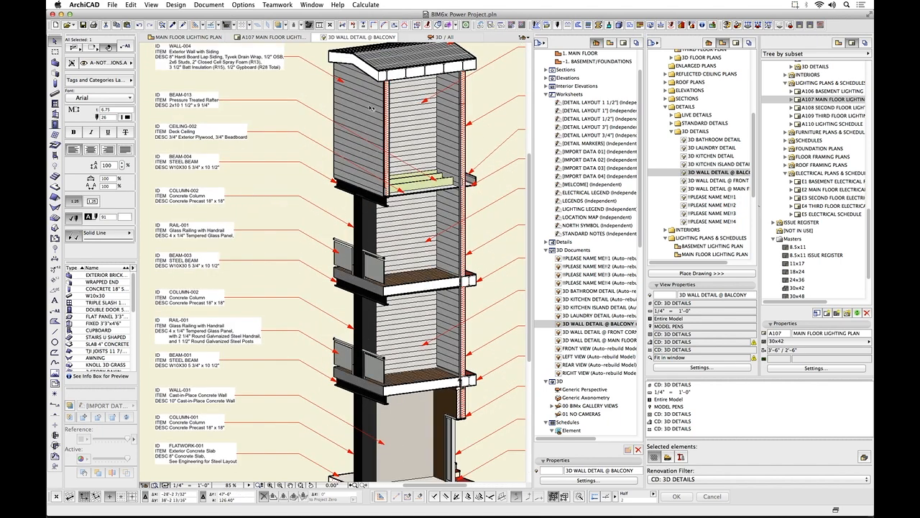
pyautogui.scroll(-3, 259, 176)
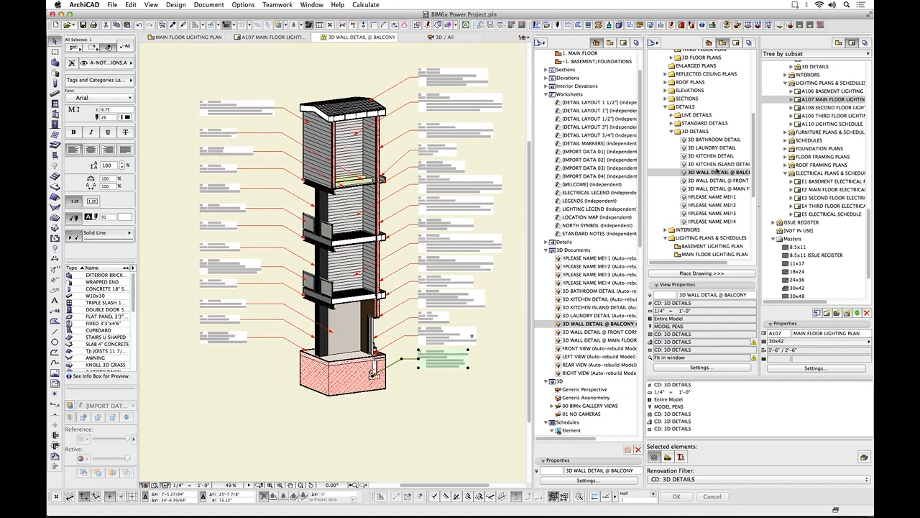
pyautogui.click(714, 139)
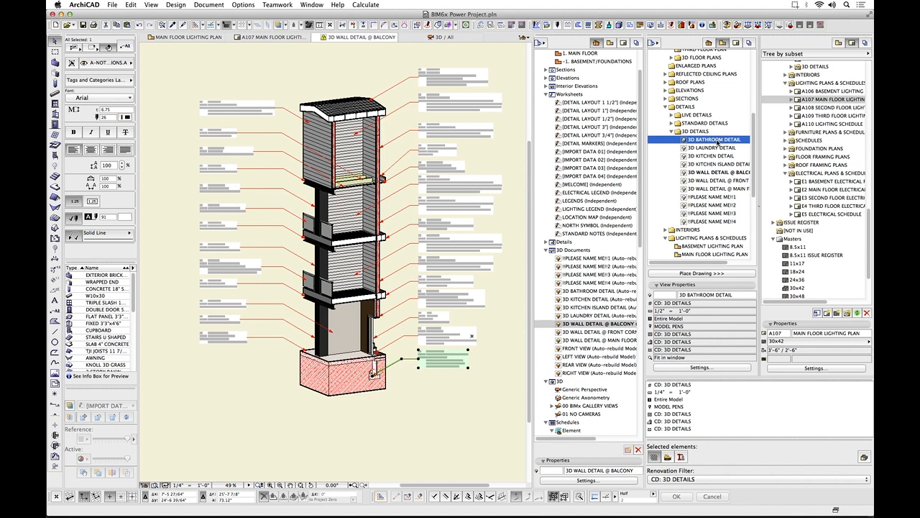
pyautogui.doubleClick(715, 140)
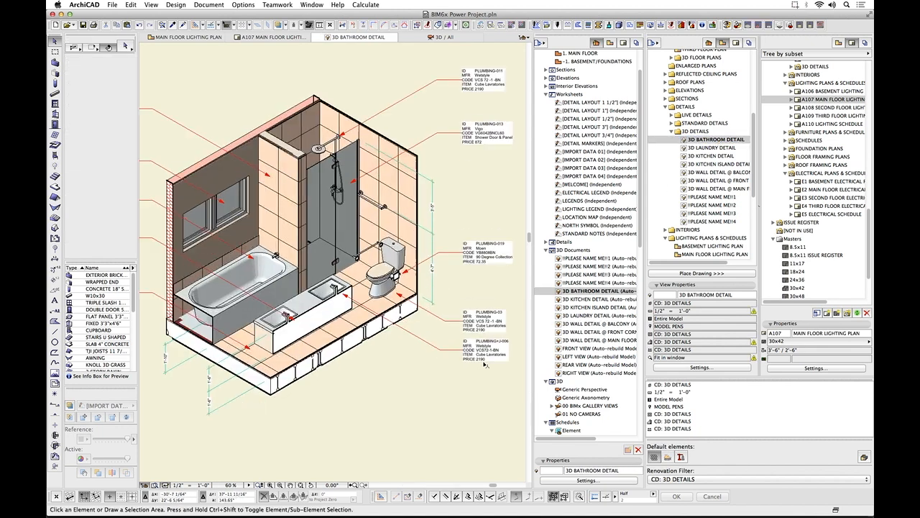
pyautogui.scroll(3, 484, 363)
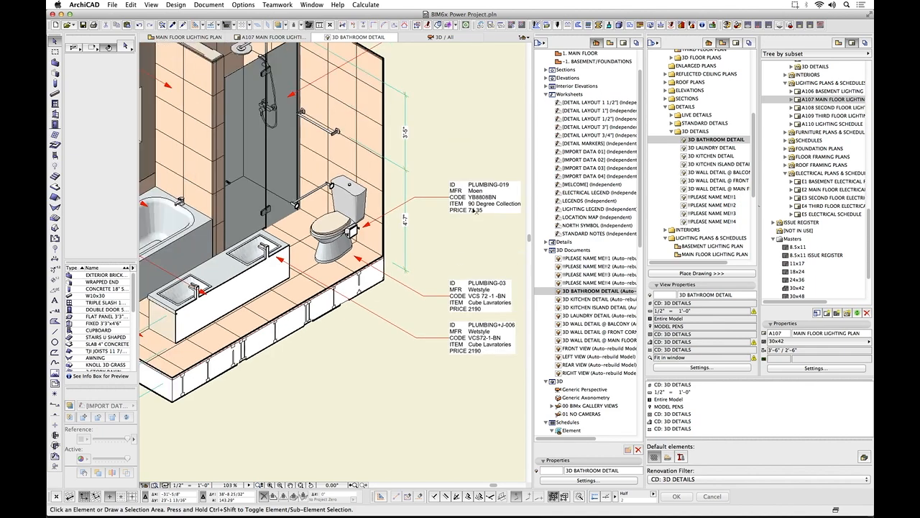
pyautogui.moveTo(296, 204); pyautogui.dragTo(438, 315, button='middle')
pyautogui.moveTo(200, 237); pyautogui.dragTo(281, 157, button='middle')
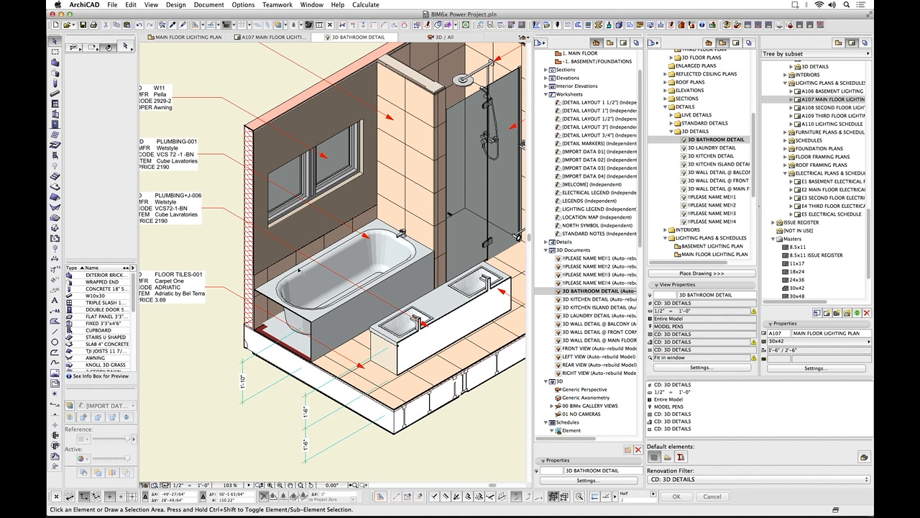
pyautogui.moveTo(313, 286); pyautogui.dragTo(379, 276, button='middle')
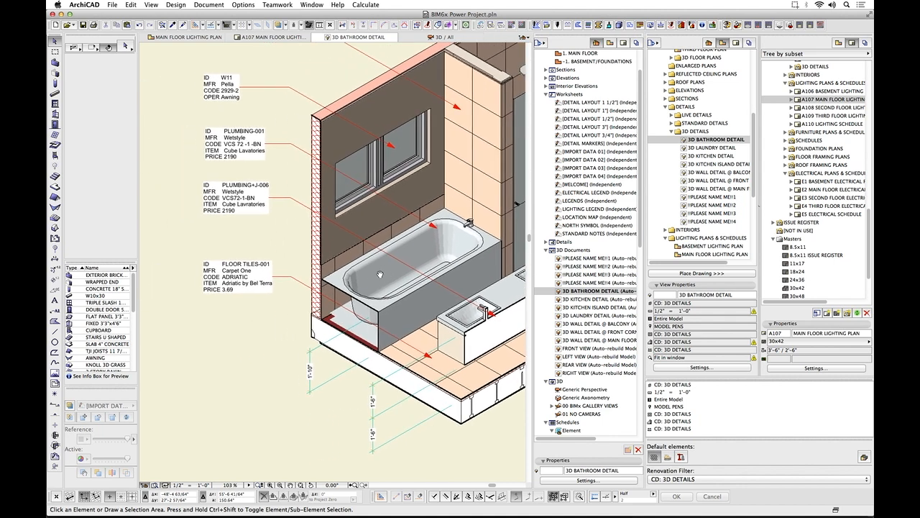
# Select the bathtub, open its Object Selection Settings, examine the IFC data under Tags and Categories, and close the dialog.
pyautogui.click(421, 257)
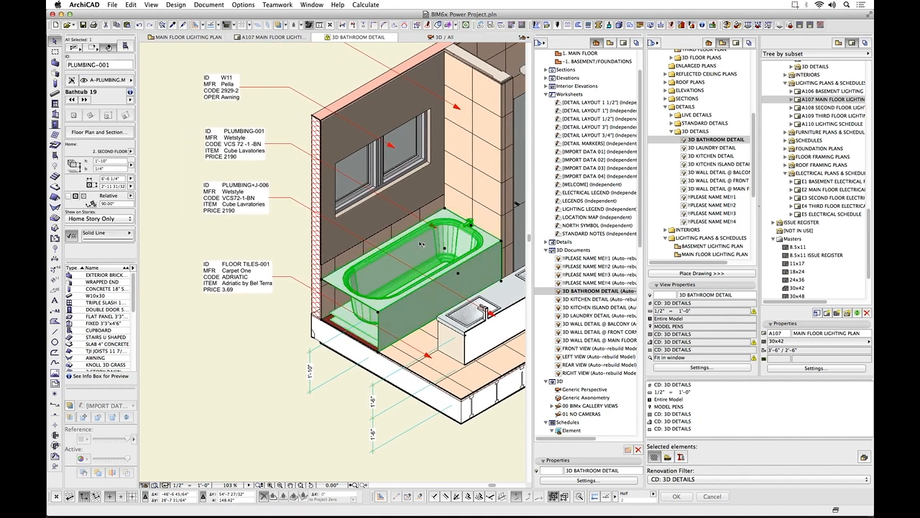
pyautogui.click(124, 47)
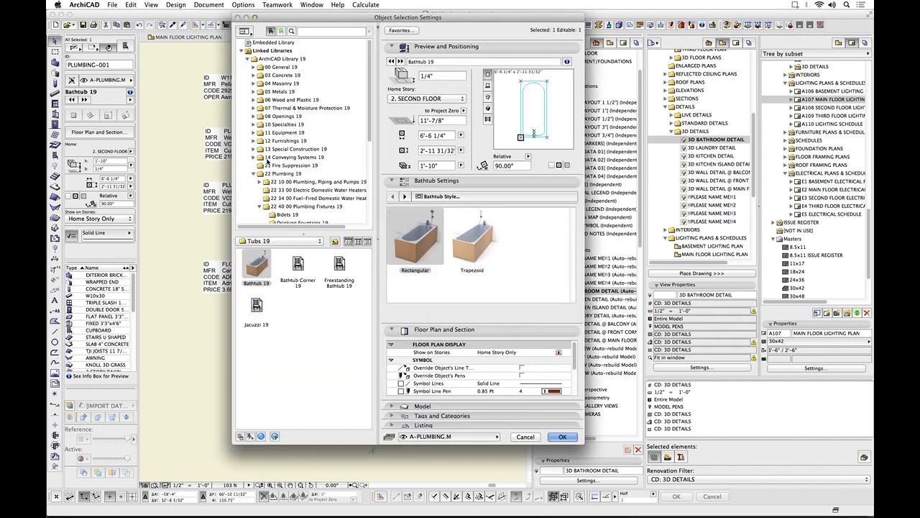
pyautogui.click(448, 426)
pyautogui.click(469, 416)
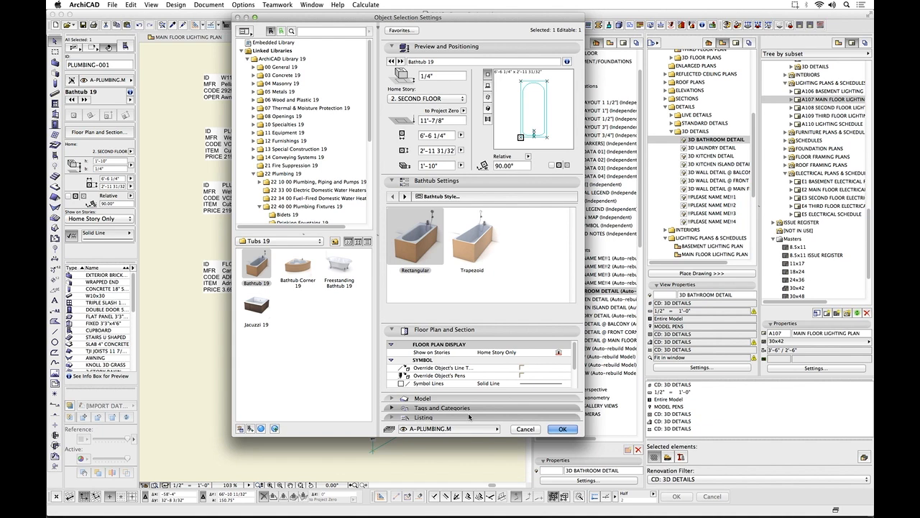
pyautogui.scroll(-5, 540, 416)
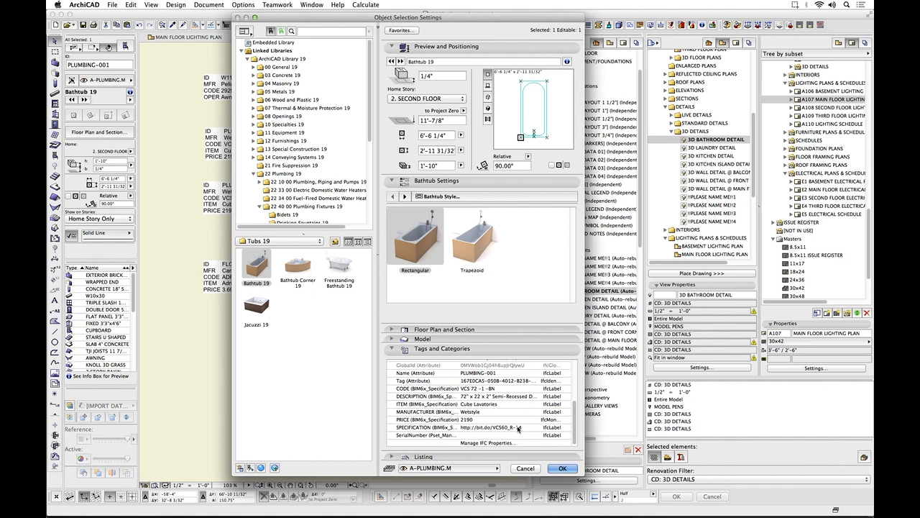
pyautogui.click(563, 468)
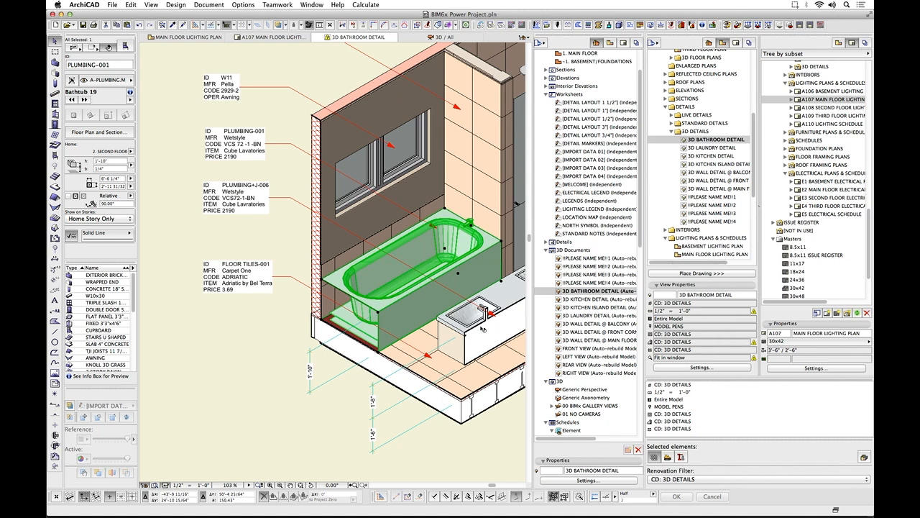
# Return to the MAIN FLOOR LIGHTING PLAN and examine the lighting and wiring layout around the open office, break room and conference room.
pyautogui.moveTo(482, 329)
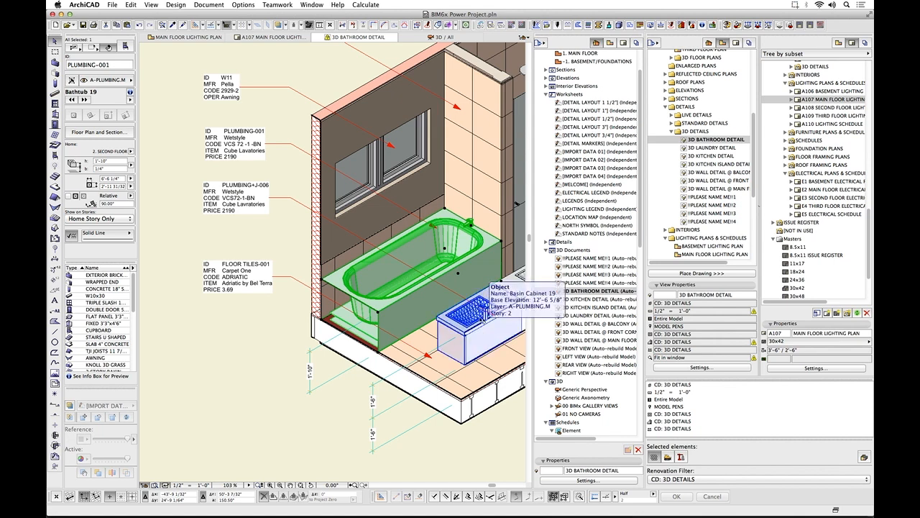
pyautogui.scroll(-3, 479, 309)
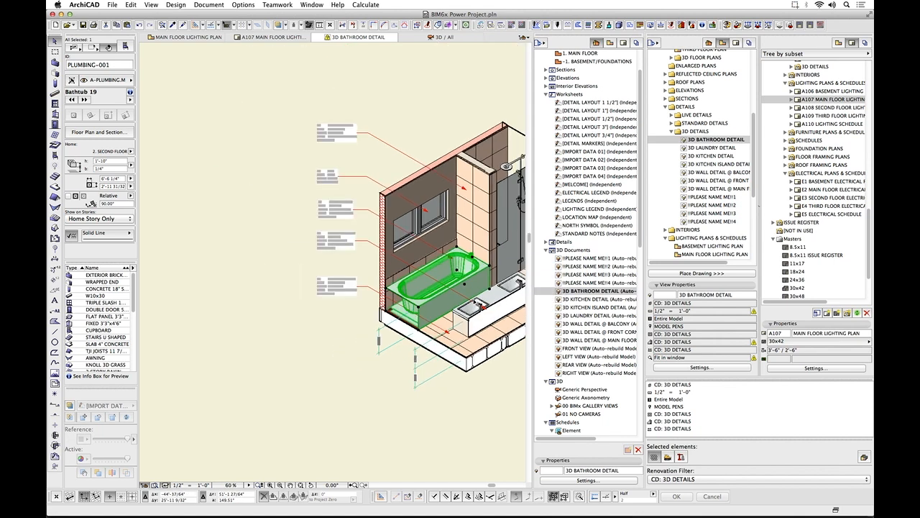
pyautogui.moveTo(481, 305); pyautogui.dragTo(342, 295, button='middle')
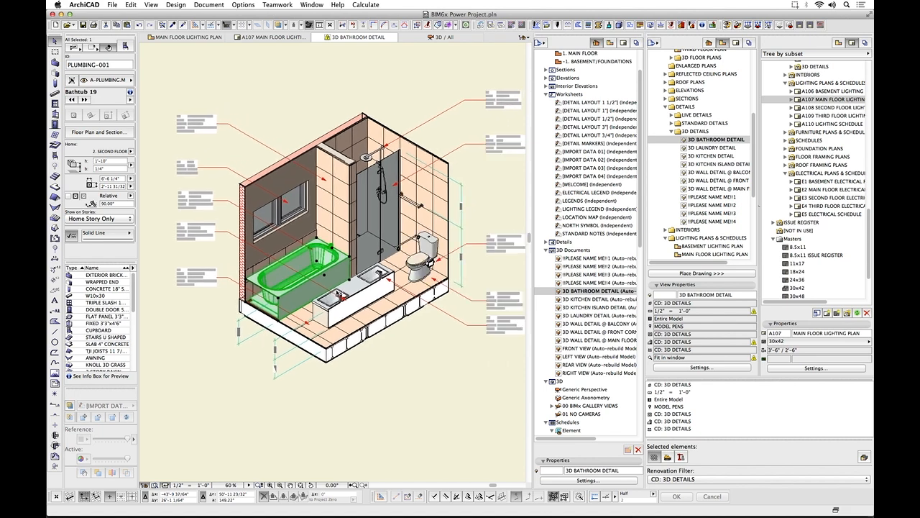
pyautogui.click(185, 36)
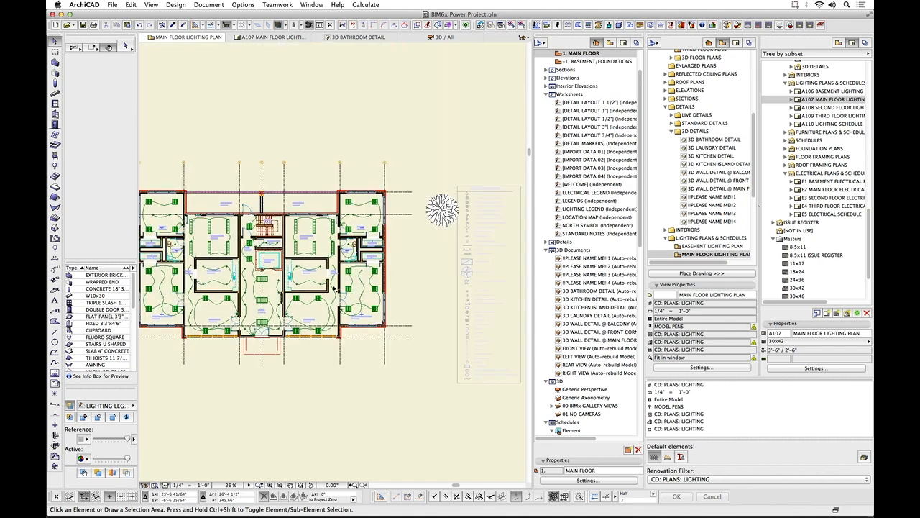
pyautogui.scroll(3, 291, 268)
pyautogui.scroll(3, 291, 269)
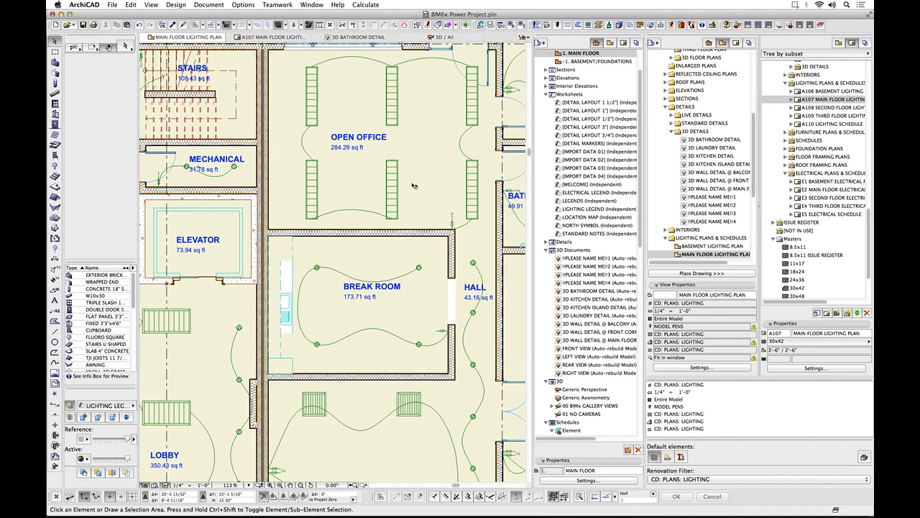
pyautogui.scroll(-2, 382, 150)
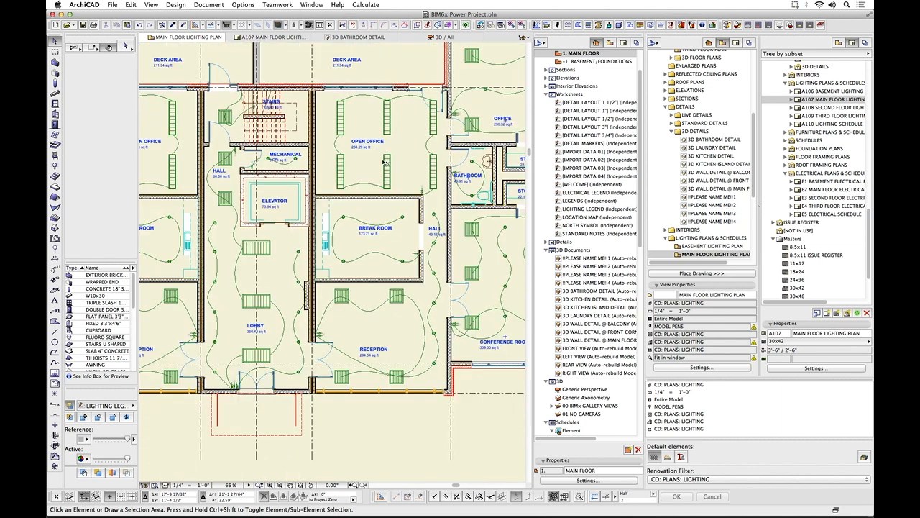
pyautogui.moveTo(418, 175); pyautogui.dragTo(280, 190, button='middle')
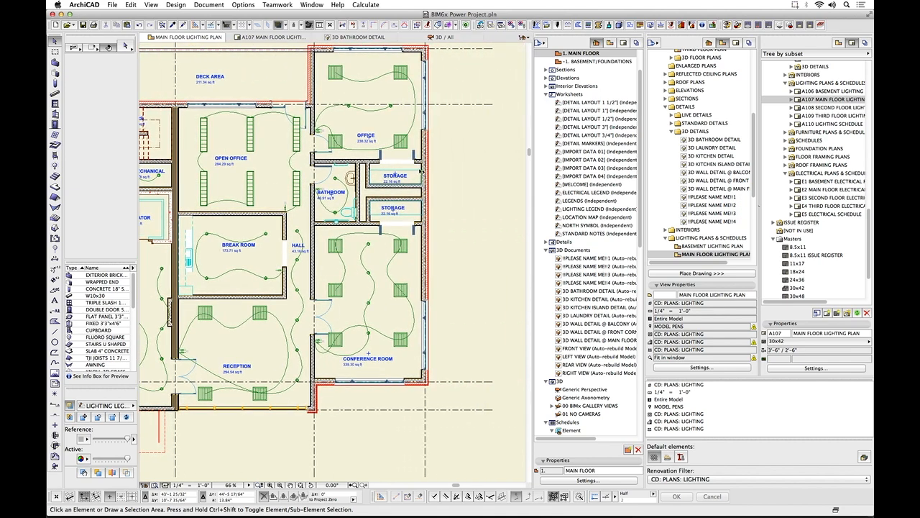
# Open the LIGHTING LEGEND worksheet and examine its list of light fixture symbols.
pyautogui.click(581, 209)
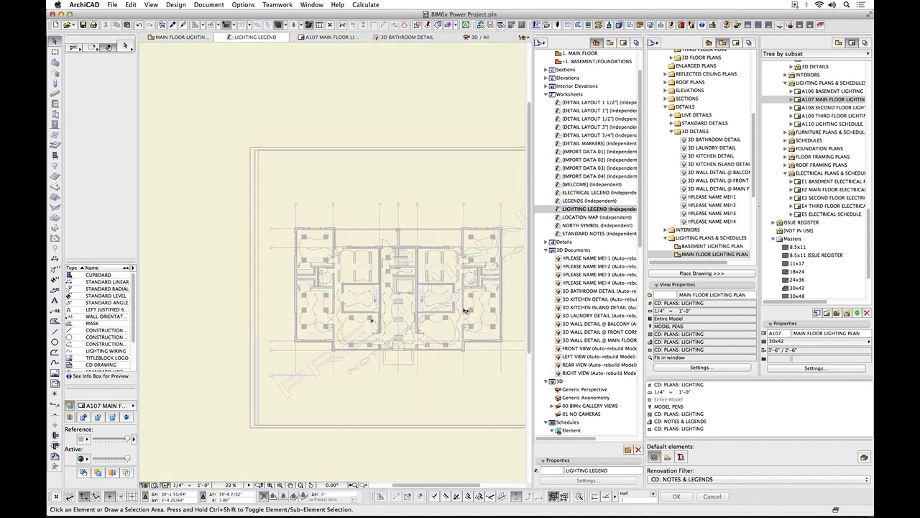
pyautogui.scroll(-2, 466, 311)
pyautogui.moveTo(473, 321); pyautogui.dragTo(291, 286, button='middle')
pyautogui.scroll(1, 361, 280)
pyautogui.scroll(5, 361, 280)
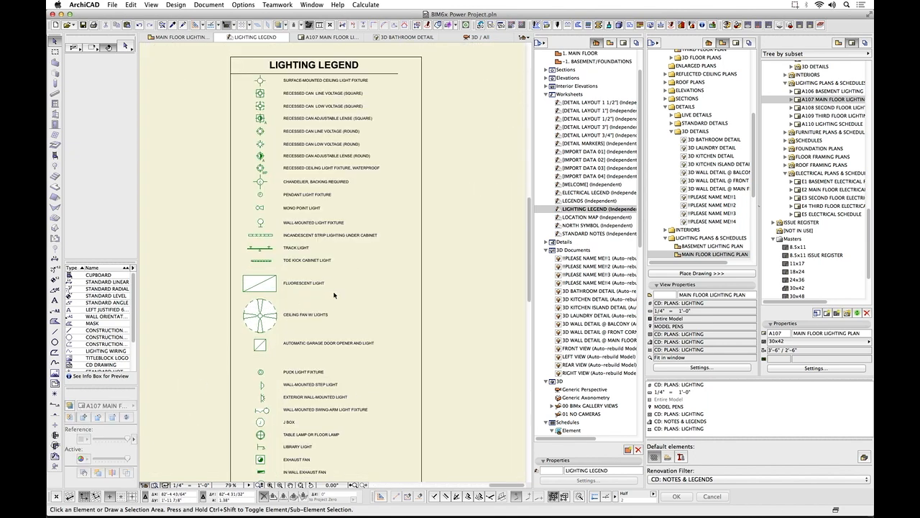
pyautogui.scroll(-3, 332, 292)
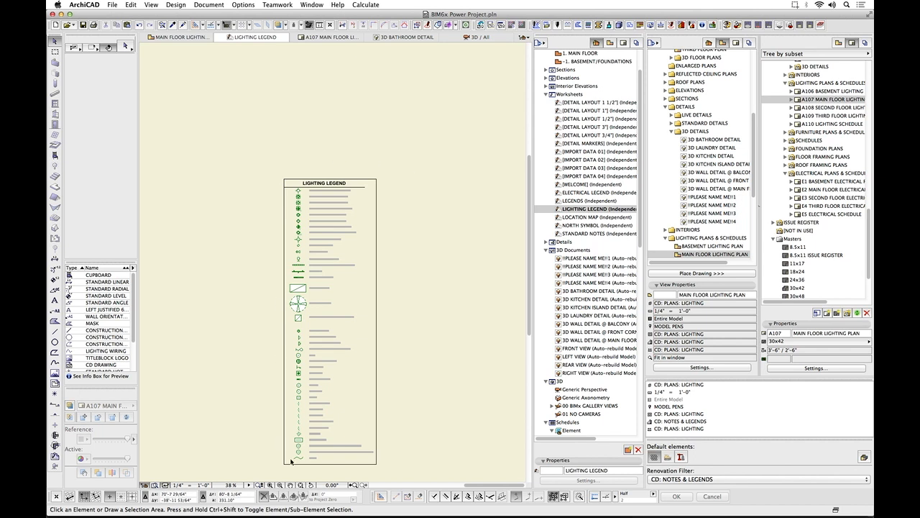
# Select the first fixture symbol in the lighting legend, then open layout A107 MAIN FLOOR LIGHTING PLAN to view the placed legend.
pyautogui.click(300, 191)
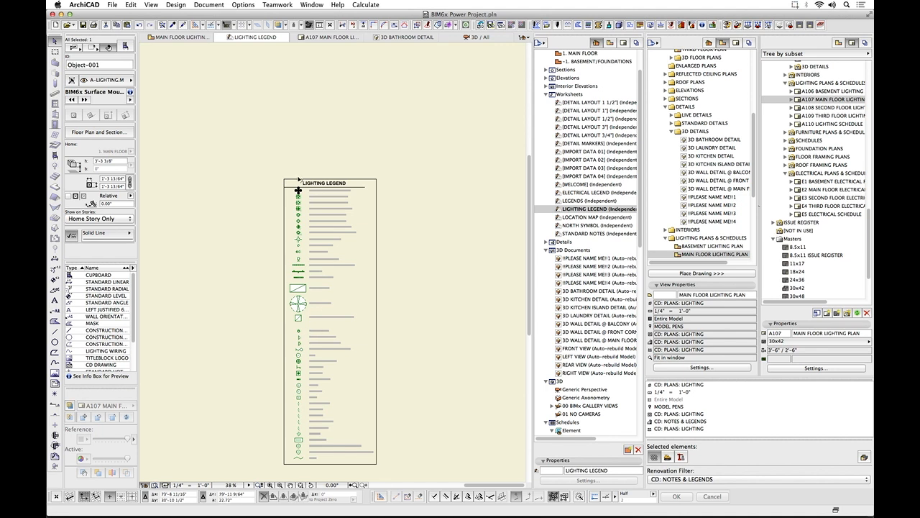
pyautogui.doubleClick(804, 100)
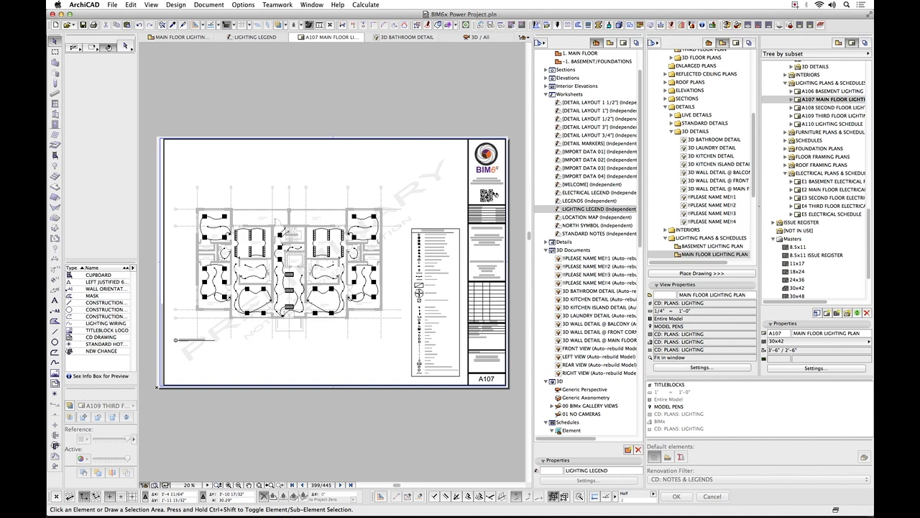
# Return to the MAIN FLOOR LIGHTING PLAN and show the LIGHTING LEGEND worksheet as its trace reference.
pyautogui.click(177, 38)
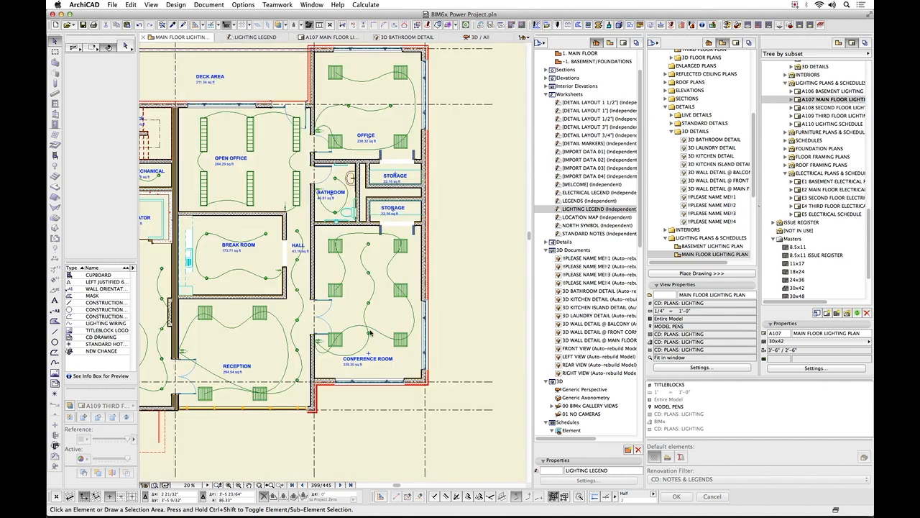
pyautogui.rightClick(586, 209)
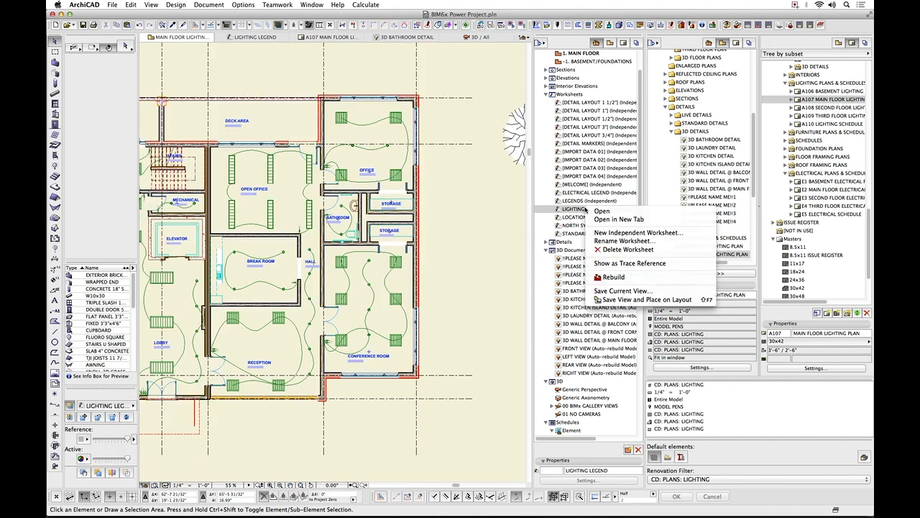
pyautogui.click(625, 263)
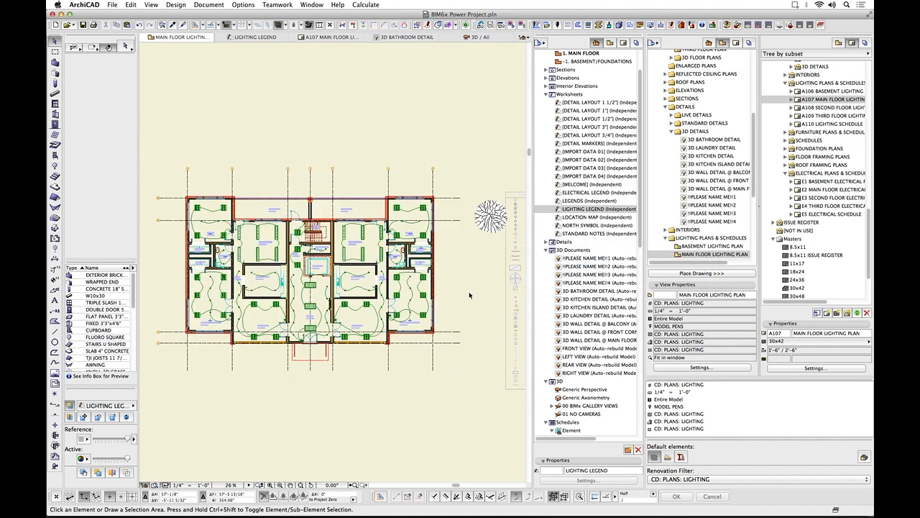
pyautogui.moveTo(470, 294); pyautogui.dragTo(398, 287, button='middle')
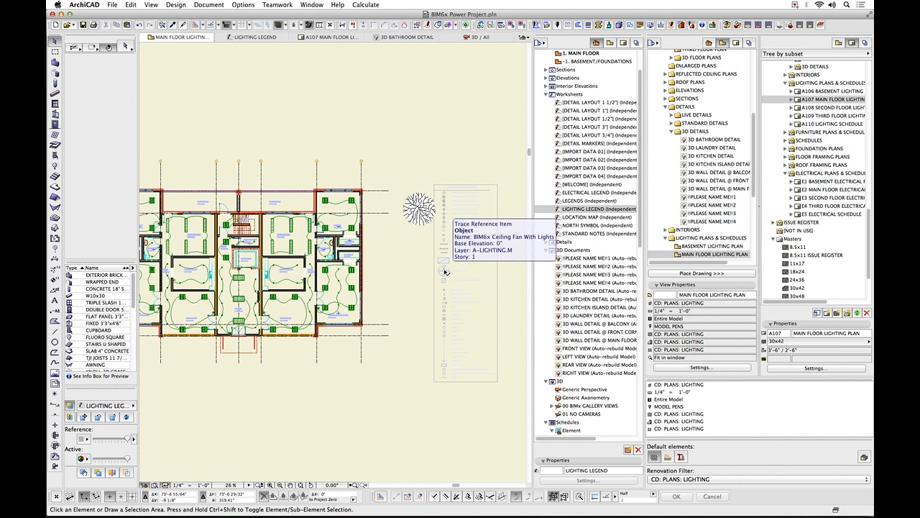
# Pick up the ceiling fan and fluorescent fixture from the traced legend, placing the fan in the conference room and the fluorescent on the deck.
pyautogui.keyDown('alt'); pyautogui.click(444, 268); pyautogui.keyUp('alt')
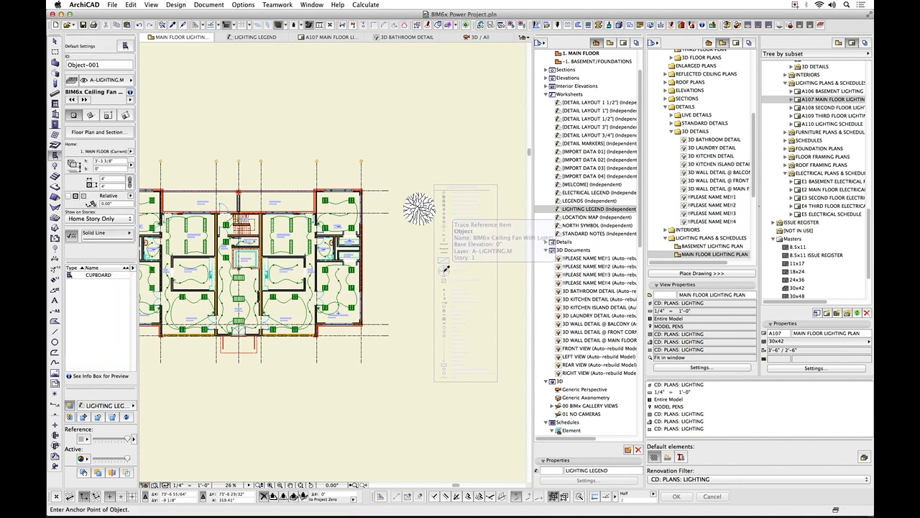
pyautogui.click(347, 296)
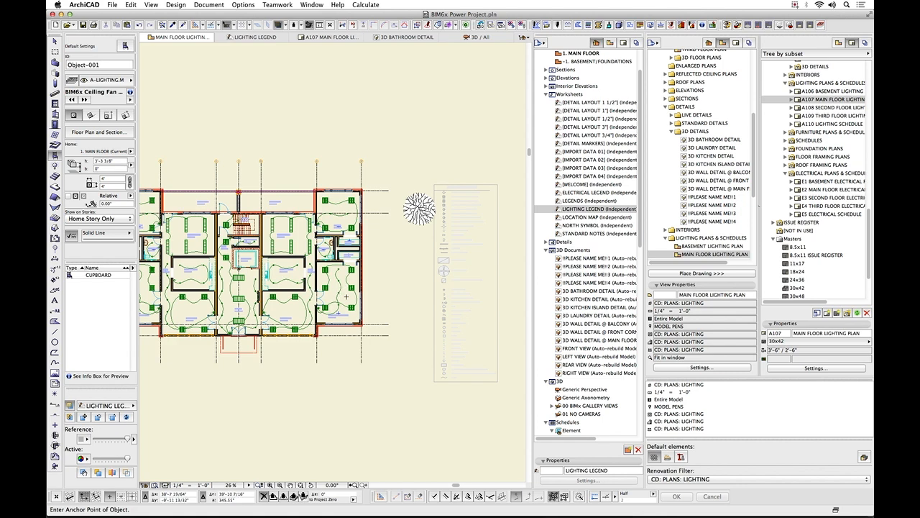
pyautogui.keyDown('alt'); pyautogui.click(445, 260); pyautogui.keyUp('alt')
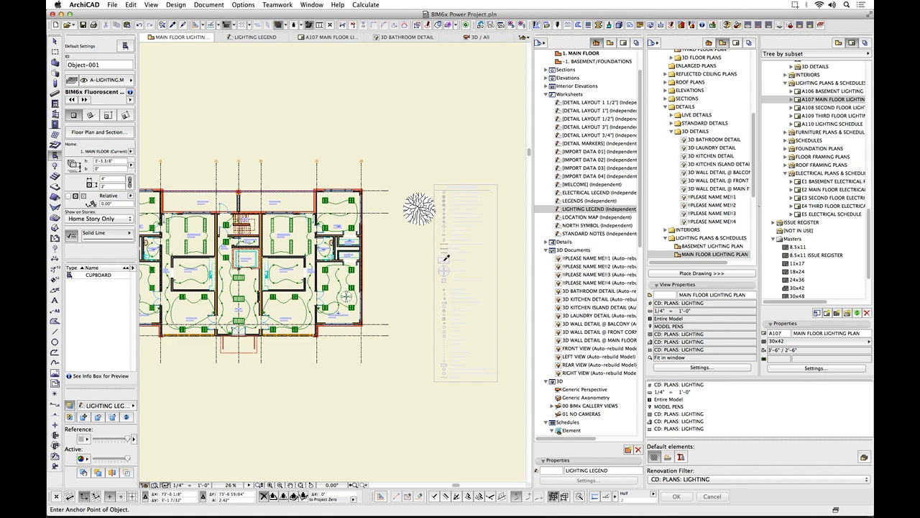
pyautogui.click(290, 199)
# Pick up the mono point light from the traced legend and place it on the deck beside the fluorescent fixture.
pyautogui.keyDown('alt'); pyautogui.click(444, 203); pyautogui.keyUp('alt')
pyautogui.click(304, 201)
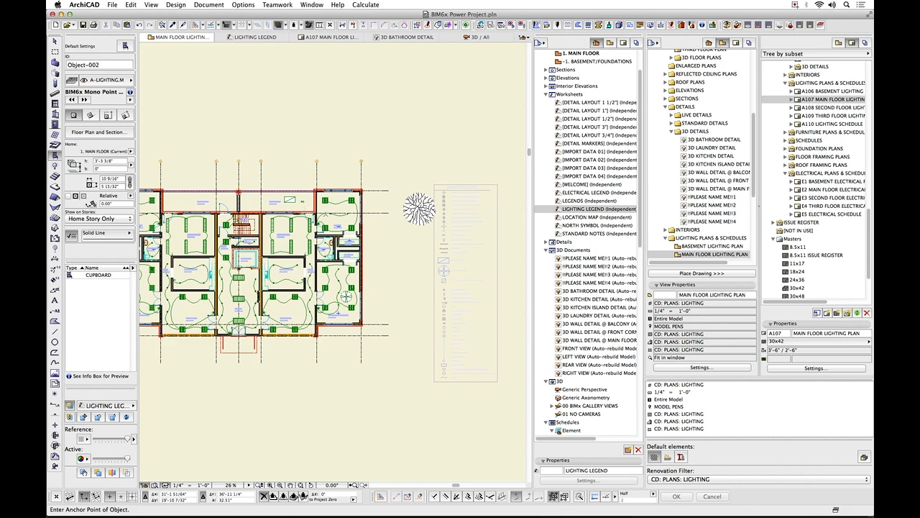
pyautogui.scroll(3, 287, 208)
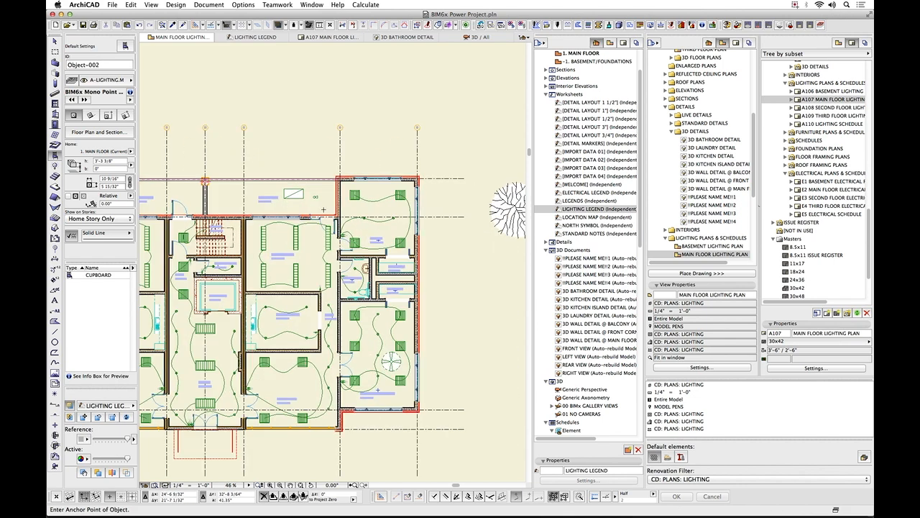
pyautogui.scroll(-3, 284, 208)
pyautogui.scroll(-1, 382, 231)
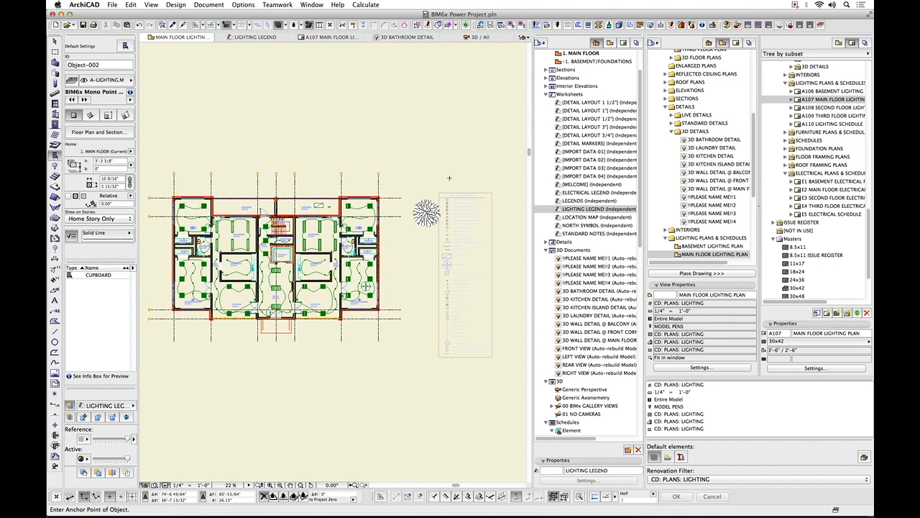
# Select the tree beside the plan, then open the AUDIT - ARCHICAD LAYER schedule with its format options hidden.
pyautogui.moveTo(641, 162); pyautogui.dragTo(649, 264)
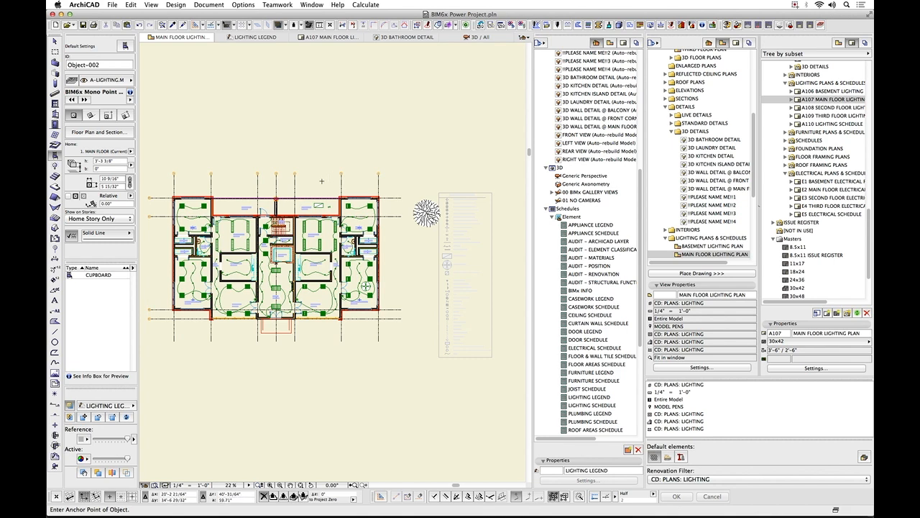
pyautogui.keyDown('shift'); pyautogui.click(427, 214); pyautogui.keyUp('shift')
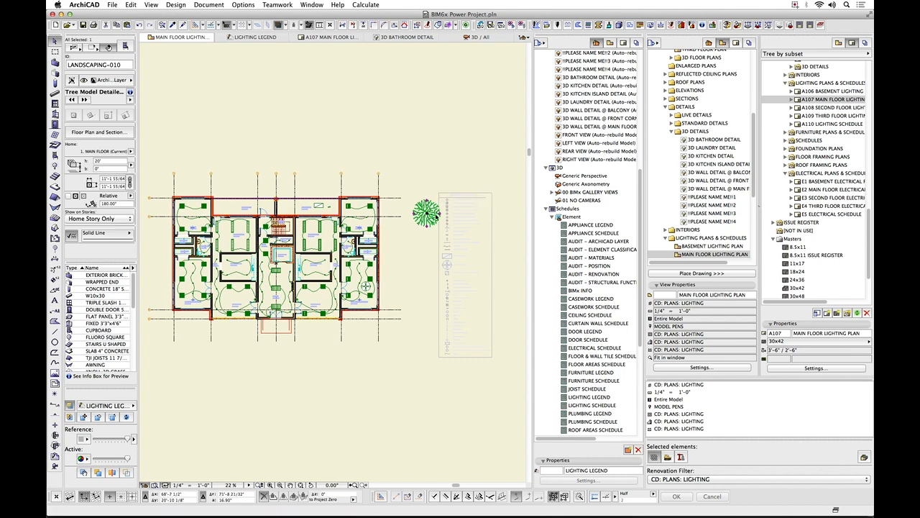
pyautogui.click(611, 242)
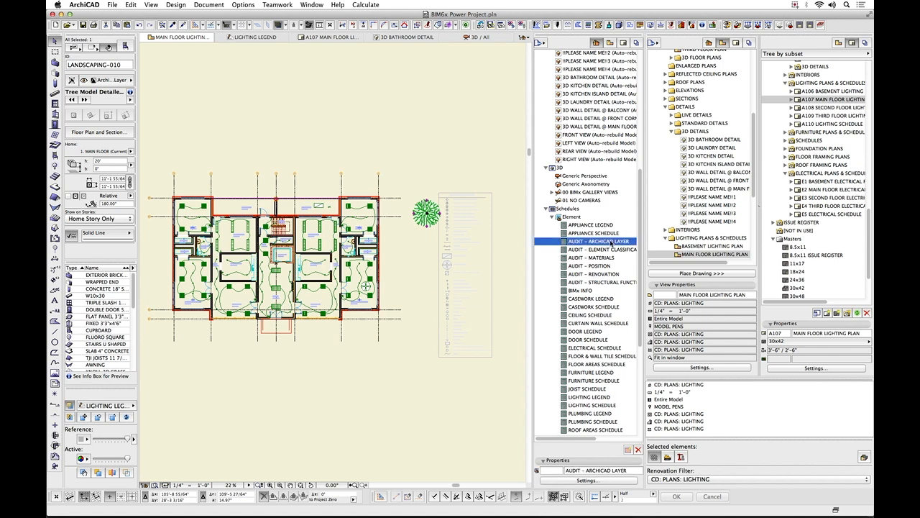
pyautogui.doubleClick(611, 242)
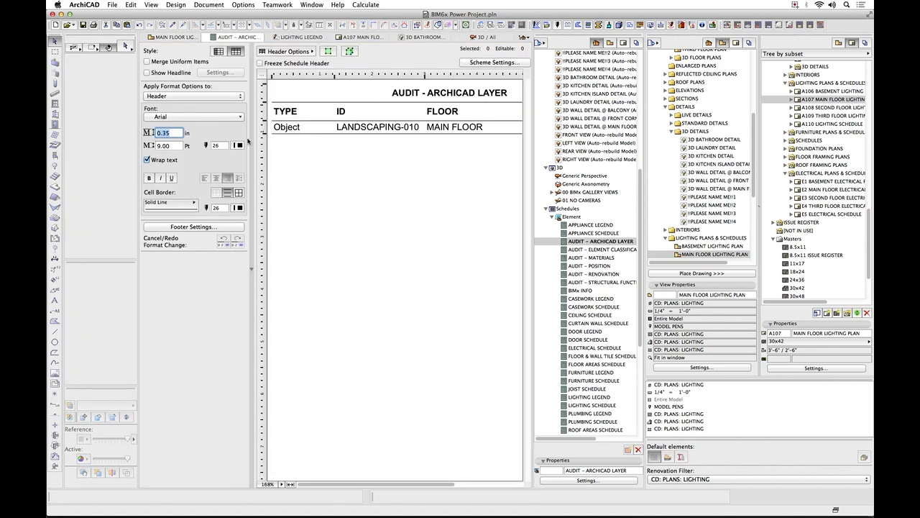
pyautogui.click(252, 137)
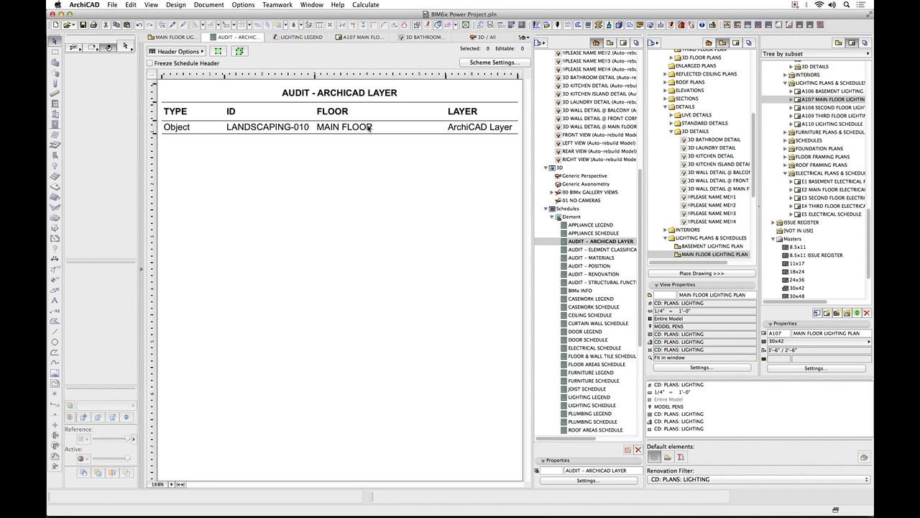
# Locate the schedule's LANDSCAPING-010 object on the floor plan and assign it to the A-SITE: LANDSCAPING.M layer.
pyautogui.click(503, 129)
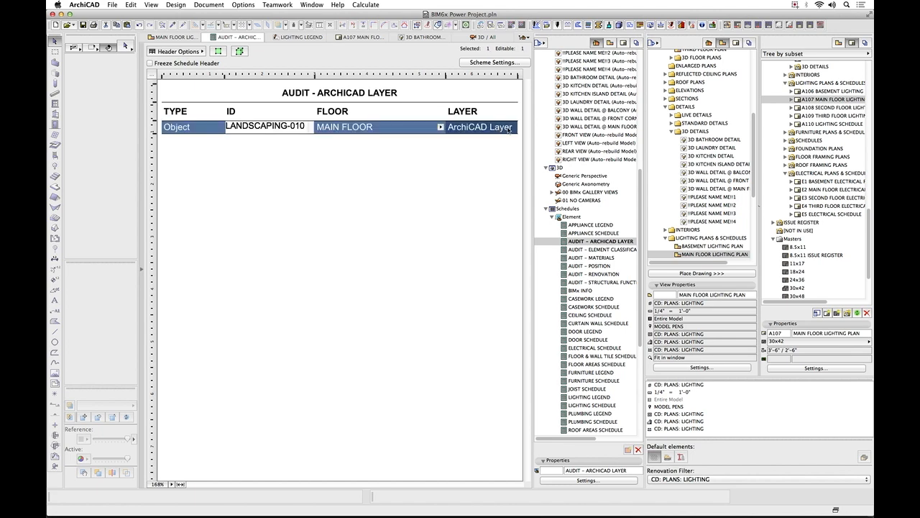
pyautogui.click(218, 52)
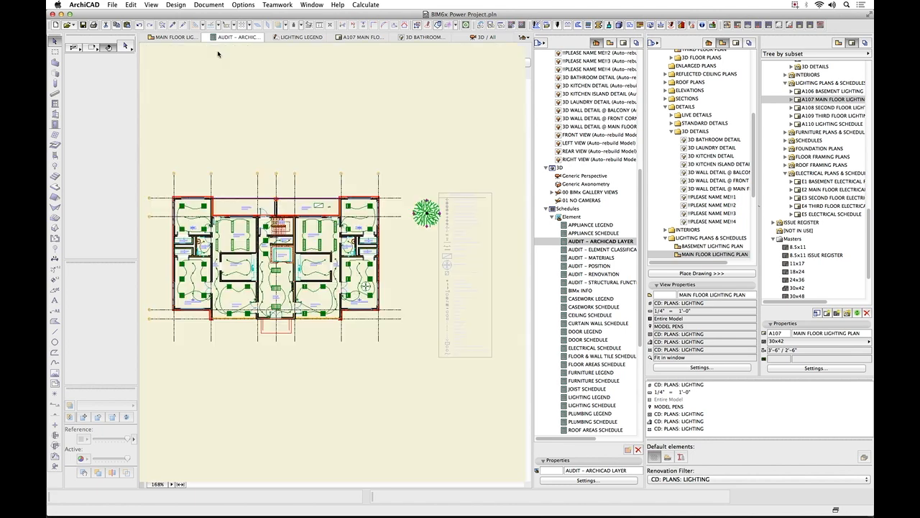
pyautogui.scroll(-5, 400, 286)
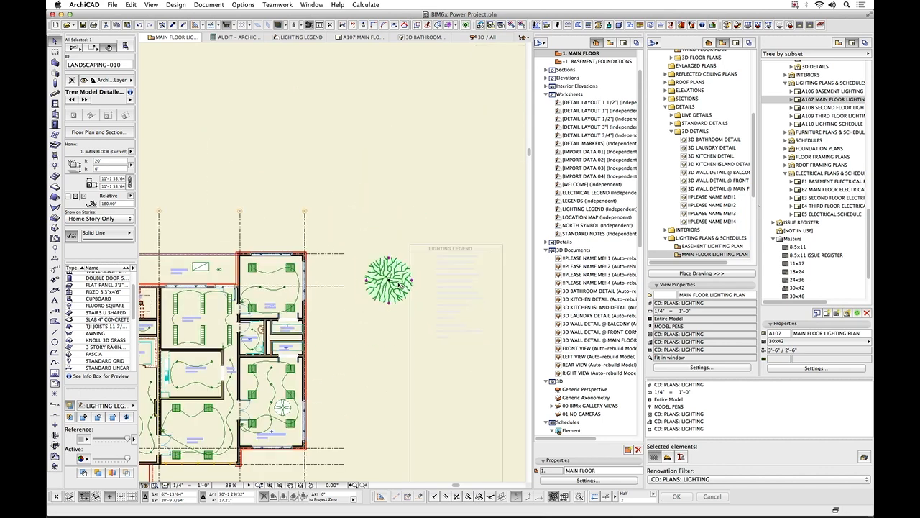
pyautogui.click(123, 80)
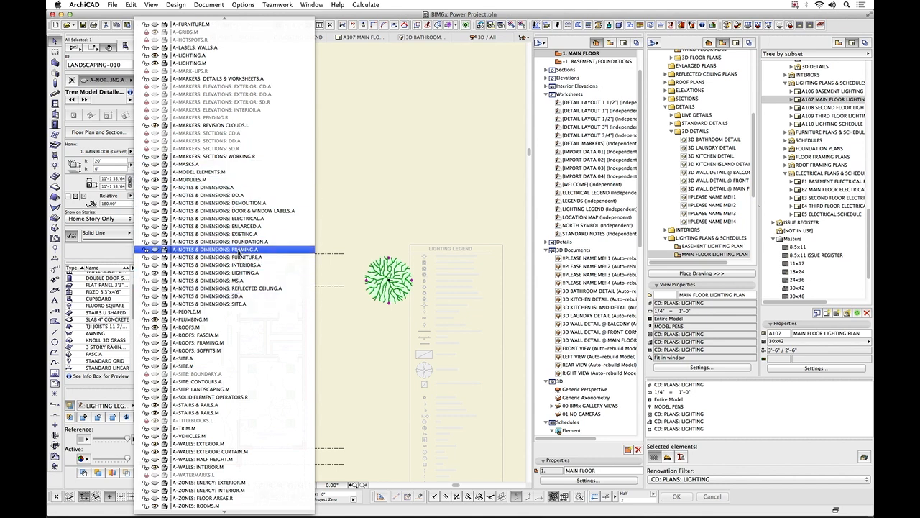
pyautogui.click(236, 389)
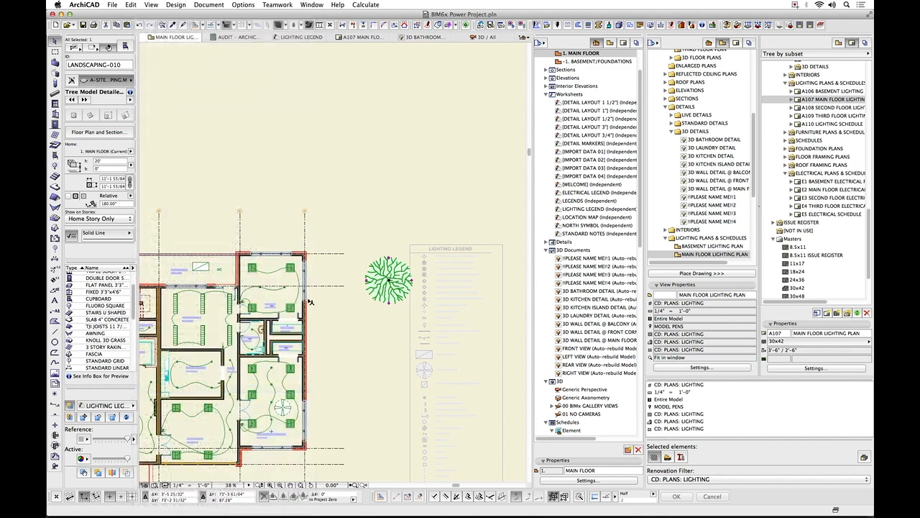
# Reopen the AUDIT - ARCHICAD LAYER schedule to check for elements still on the default layer.
pyautogui.scroll(-5, 609, 382)
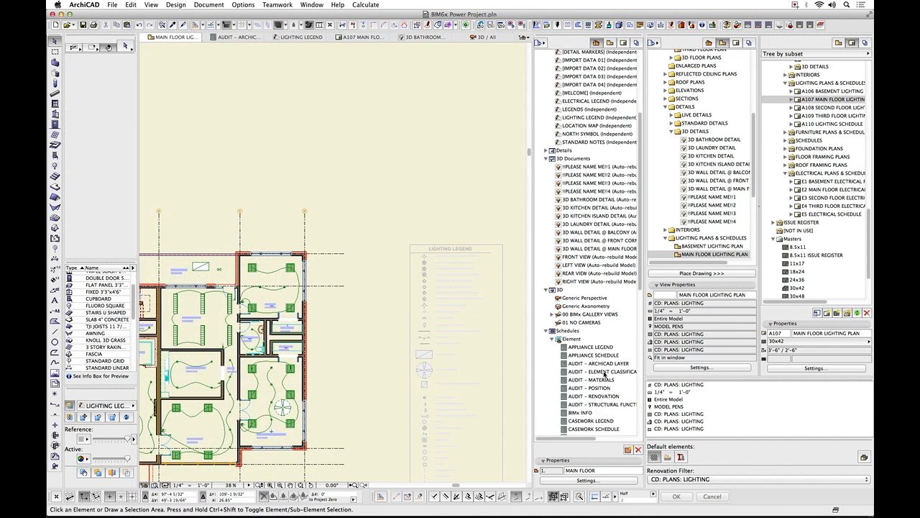
pyautogui.click(608, 363)
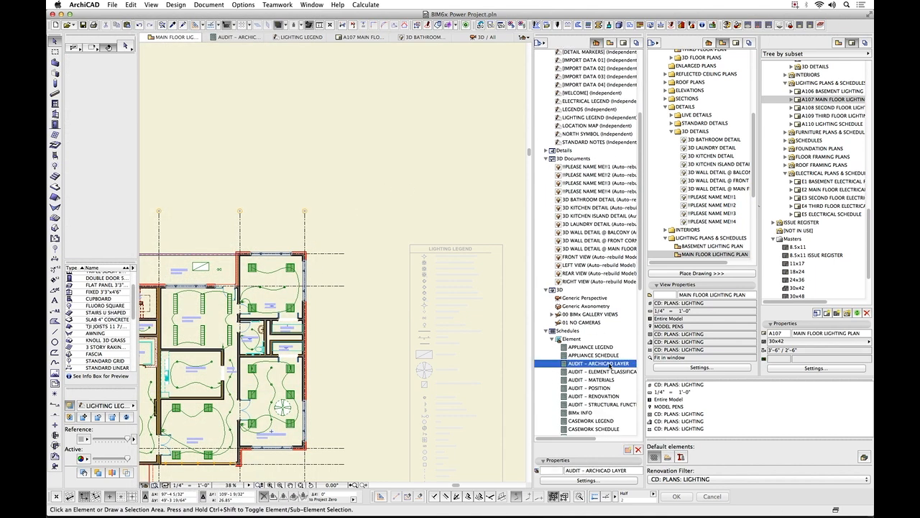
pyautogui.doubleClick(608, 364)
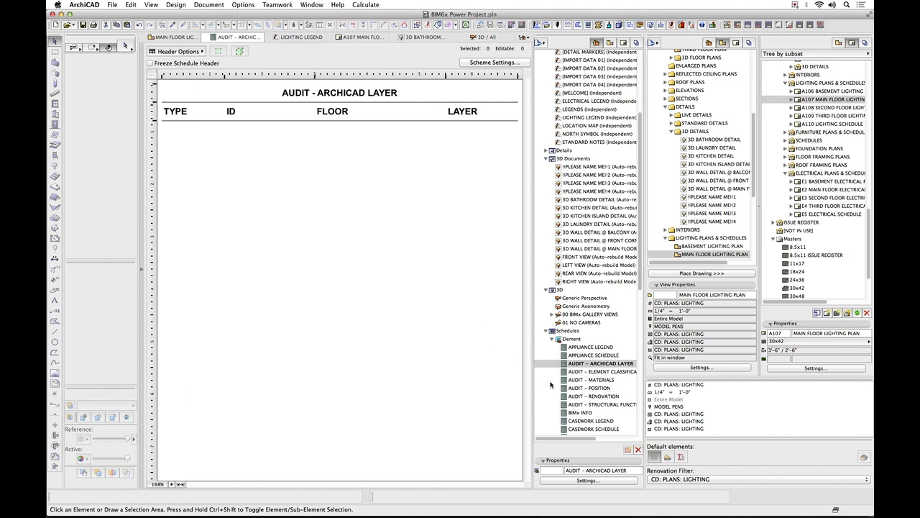
# Open the AUDIT - STRUCTURAL FUNCTION schedule, examine its scheme criteria for undefined structural functions, and close the settings without changes.
pyautogui.click(609, 404)
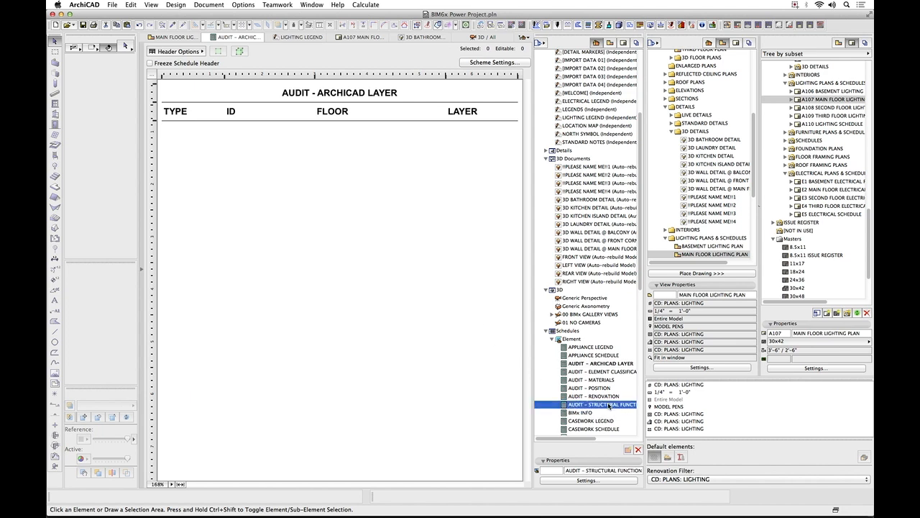
pyautogui.doubleClick(609, 405)
pyautogui.click(495, 63)
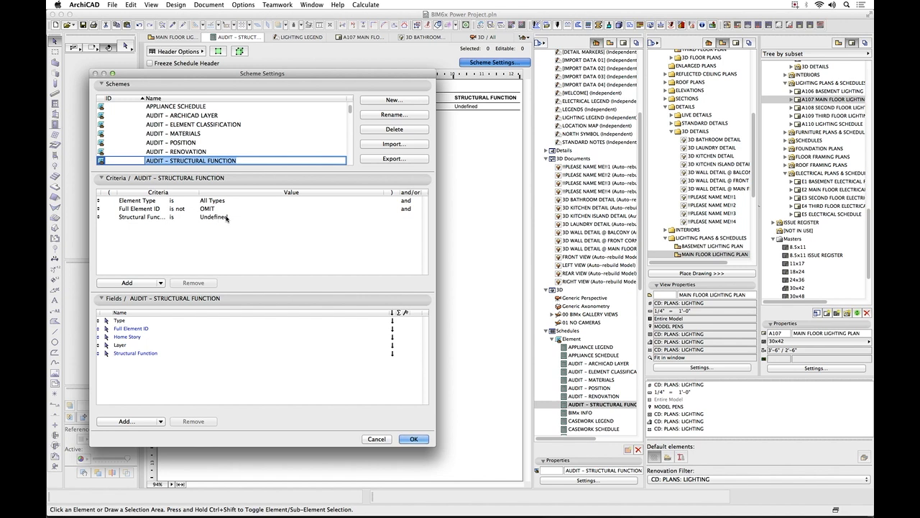
pyautogui.click(226, 218)
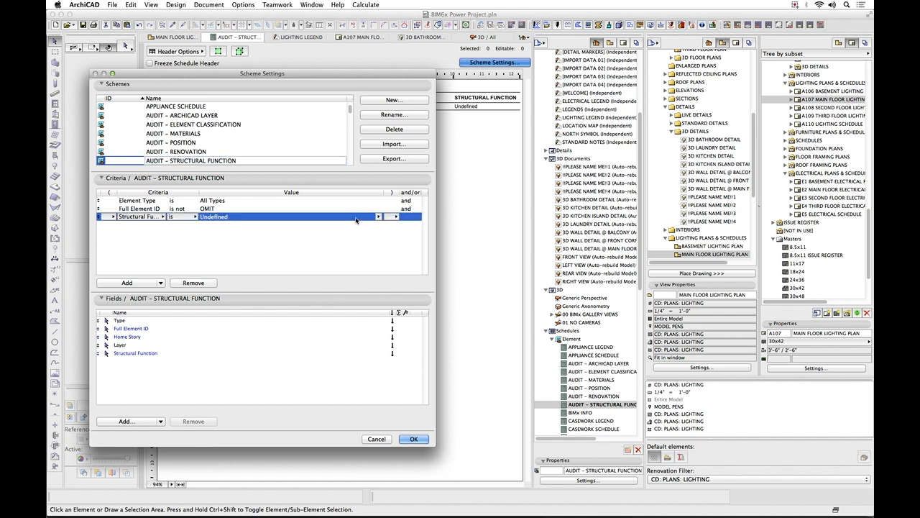
pyautogui.click(380, 439)
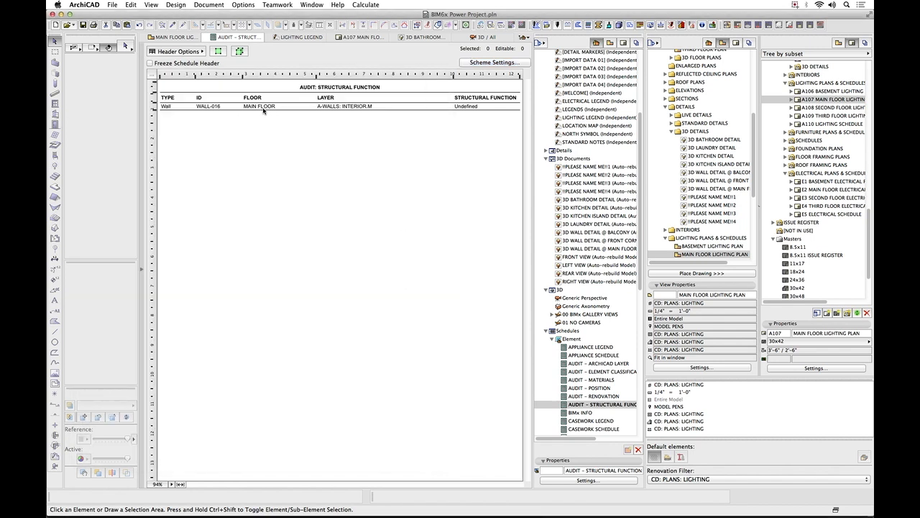
# Locate WALL-016 on the floor plan from the schedule, then set its structural function to Load-Bearing Element in the AUDIT - STRUCTURAL FUNCTION schedule.
pyautogui.click(238, 107)
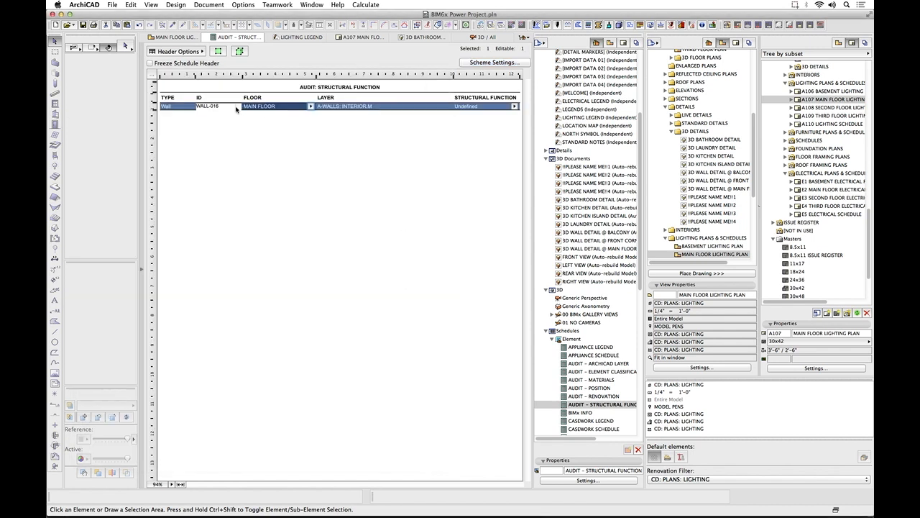
pyautogui.click(218, 51)
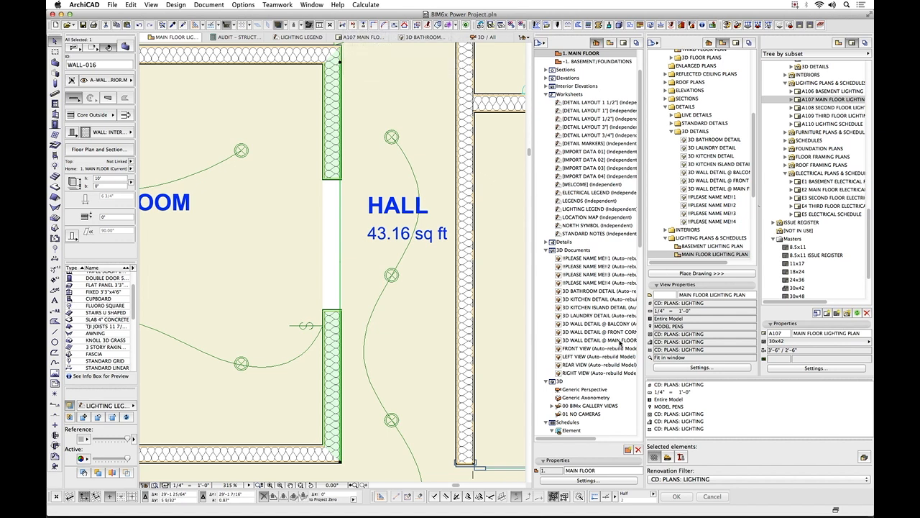
pyautogui.scroll(-10, 620, 342)
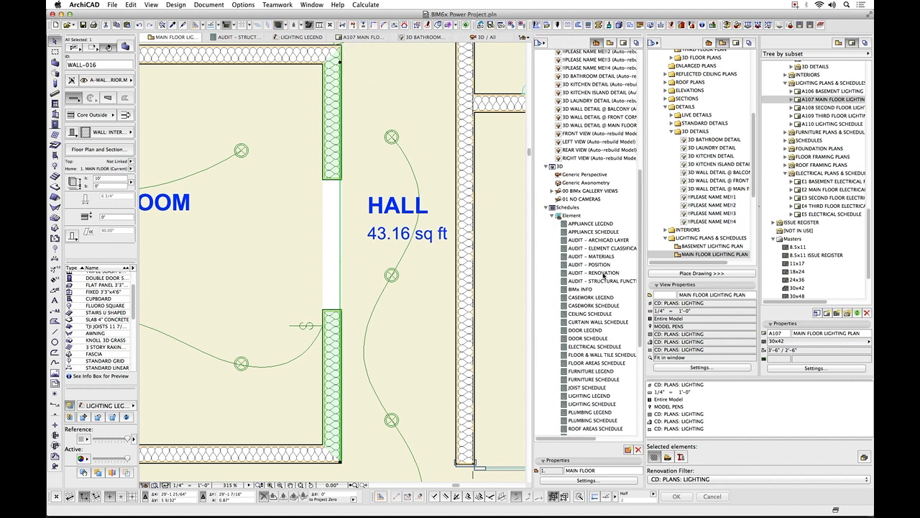
pyautogui.click(606, 282)
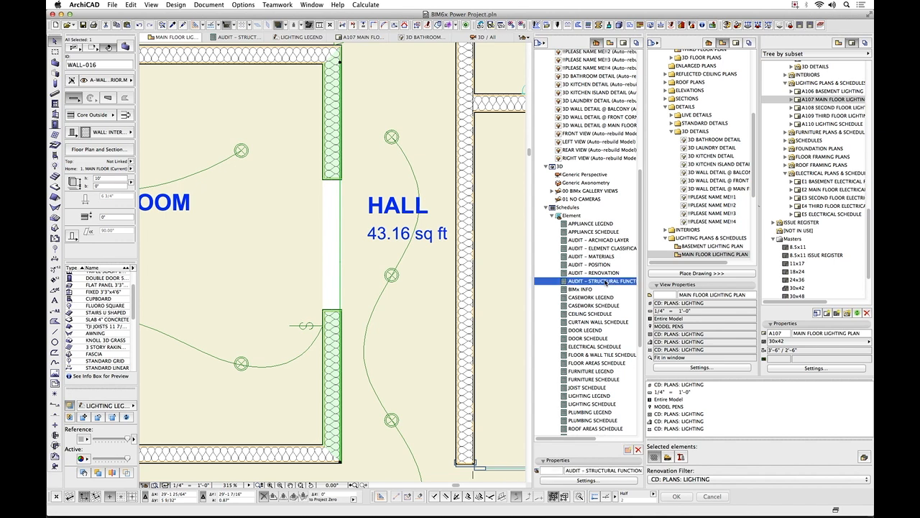
pyautogui.doubleClick(606, 282)
pyautogui.click(515, 106)
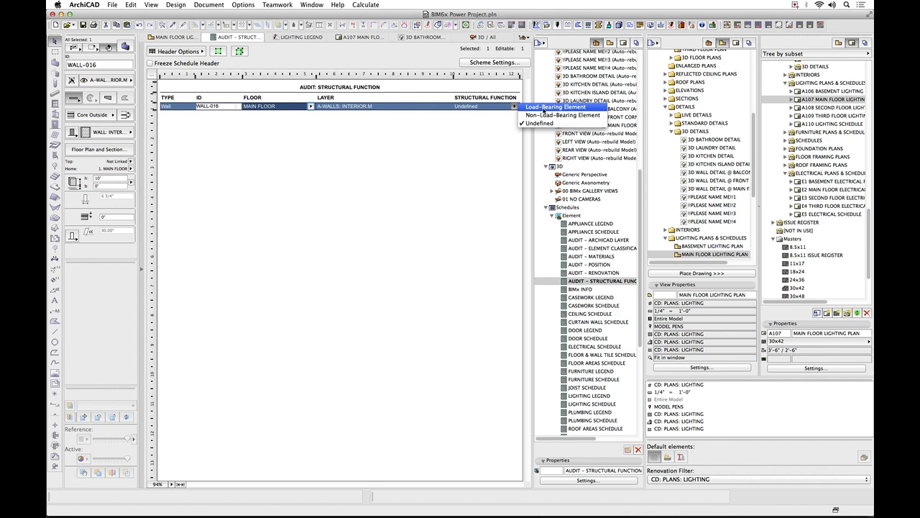
pyautogui.click(543, 108)
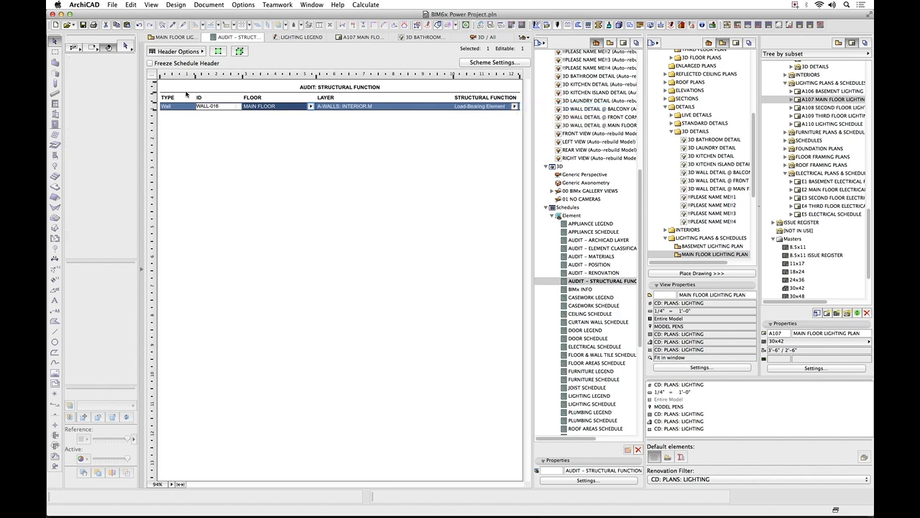
# Locate WALL-016 on the floor plan from the schedule, check its structural function in its tags and categories, and deselect it.
pyautogui.click(218, 51)
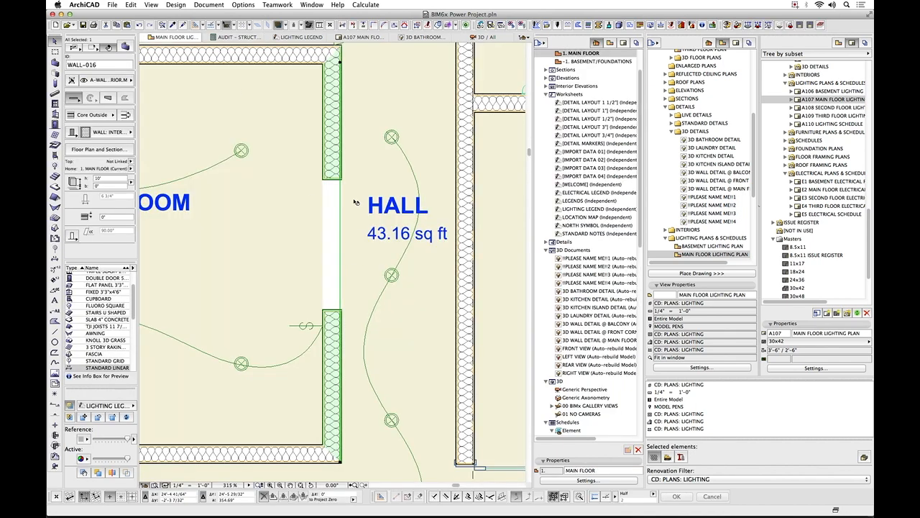
pyautogui.scroll(-5, 112, 195)
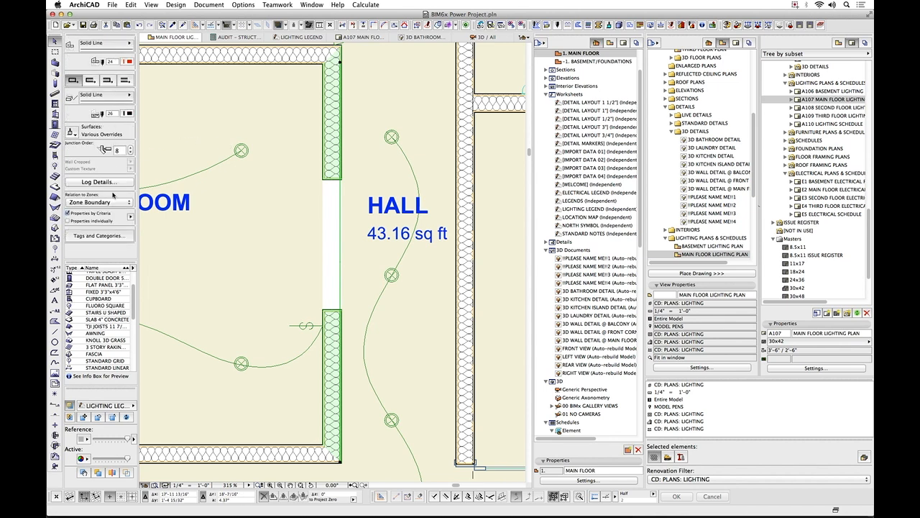
pyautogui.click(119, 237)
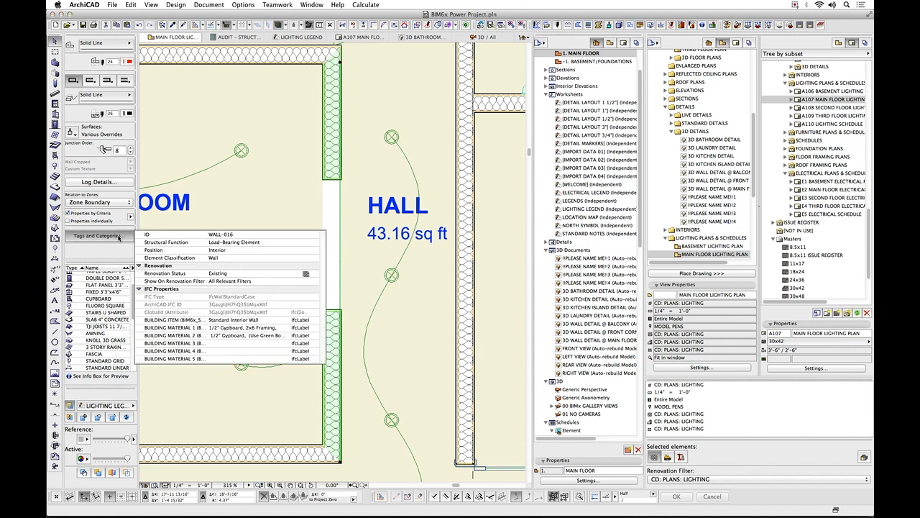
pyautogui.click(363, 182)
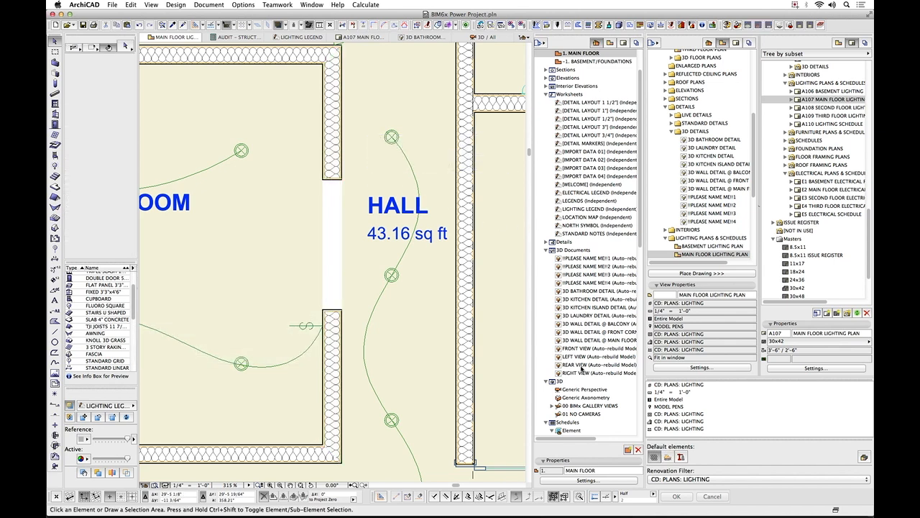
# Close and reopen the AUDIT - STRUCTURAL FUNCTION schedule to refresh its list of elements with undefined structural functions.
pyautogui.scroll(-5, 582, 368)
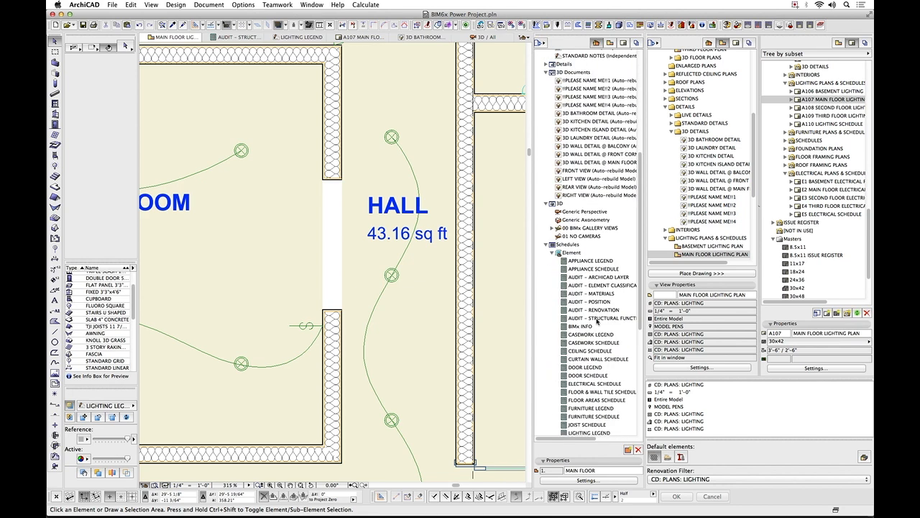
pyautogui.click(597, 318)
pyautogui.doubleClick(596, 318)
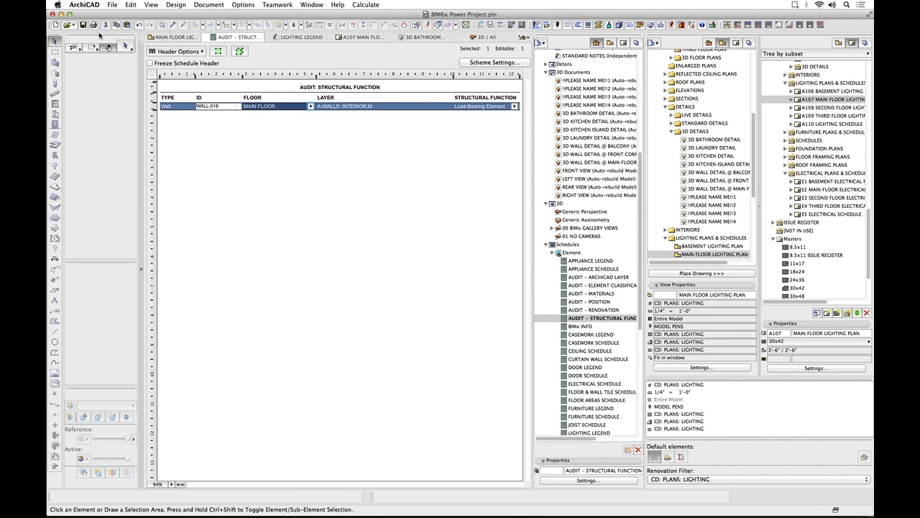
pyautogui.click(209, 37)
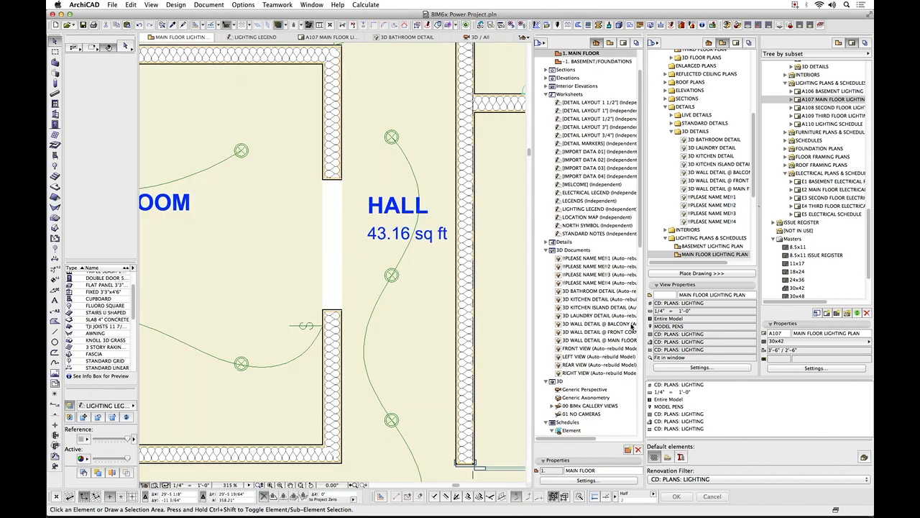
pyautogui.scroll(-10, 633, 324)
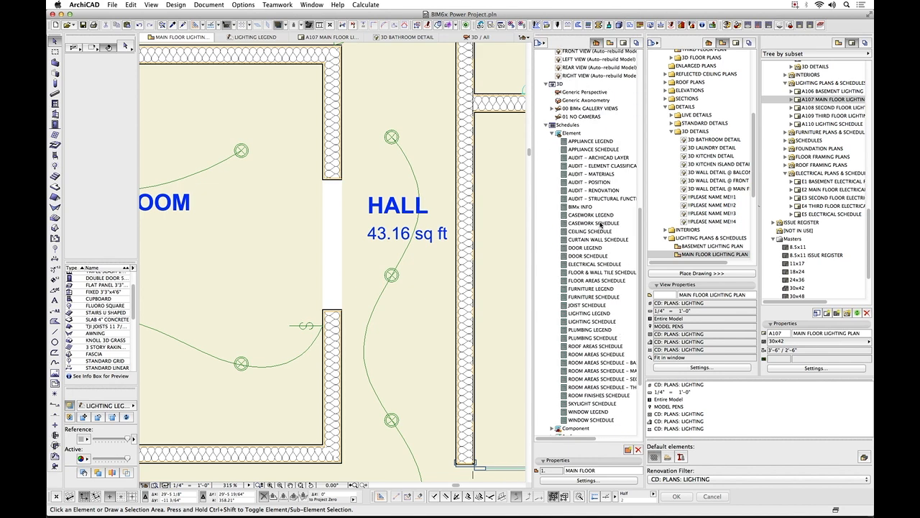
pyautogui.click(603, 199)
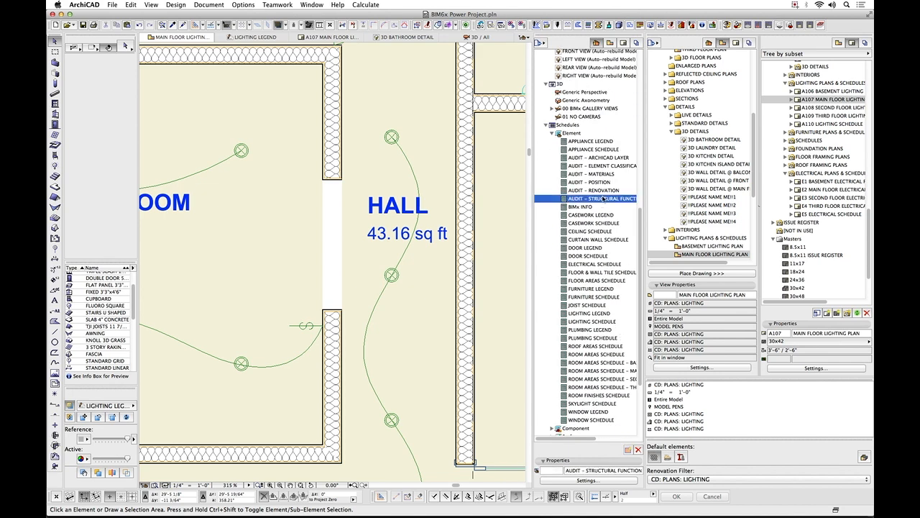
pyautogui.doubleClick(603, 198)
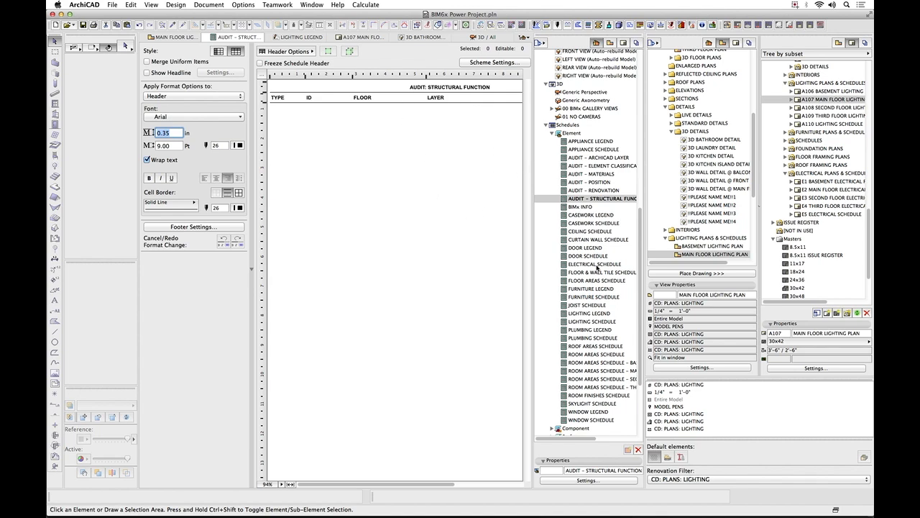
# Open the AUDIT - VIEWS project index and examine the settings columns listed for each view.
pyautogui.moveTo(642, 276); pyautogui.dragTo(641, 333)
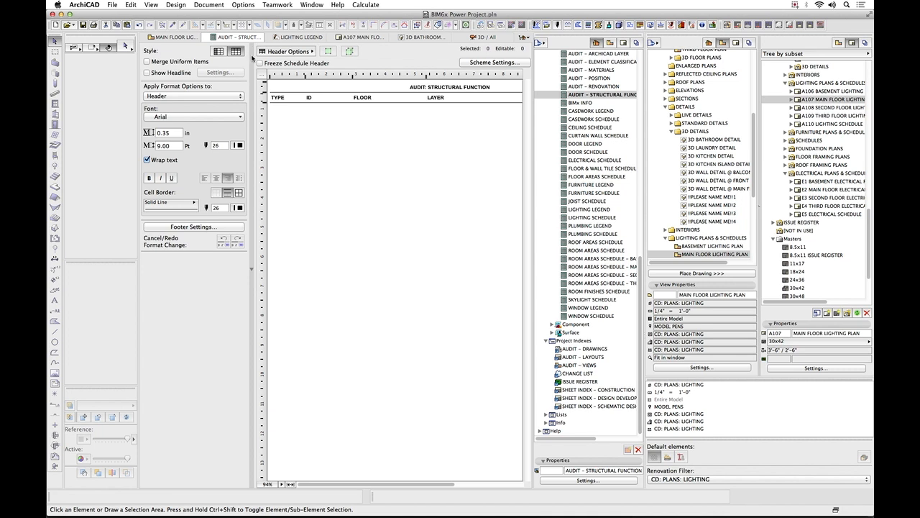
pyautogui.click(586, 366)
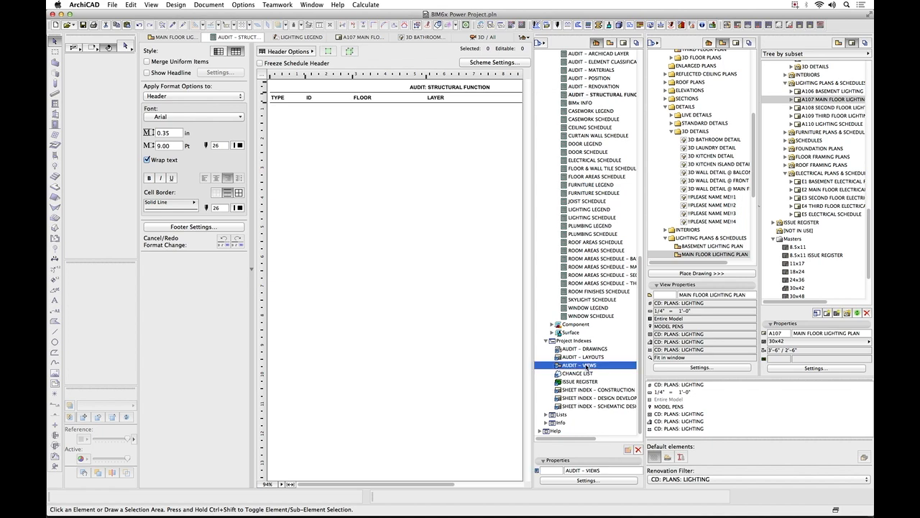
pyautogui.doubleClick(586, 366)
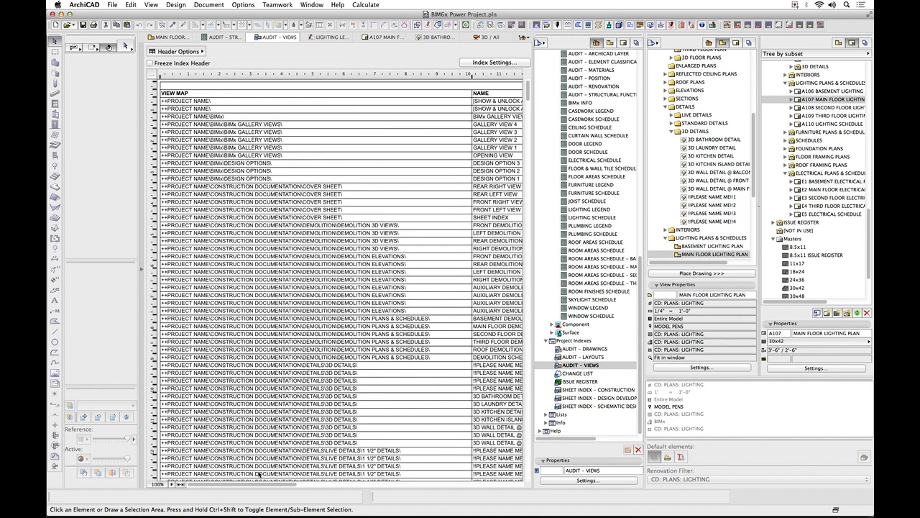
pyautogui.moveTo(234, 484); pyautogui.dragTo(378, 486)
pyautogui.scroll(-5, 379, 414)
pyautogui.scroll(3, 379, 412)
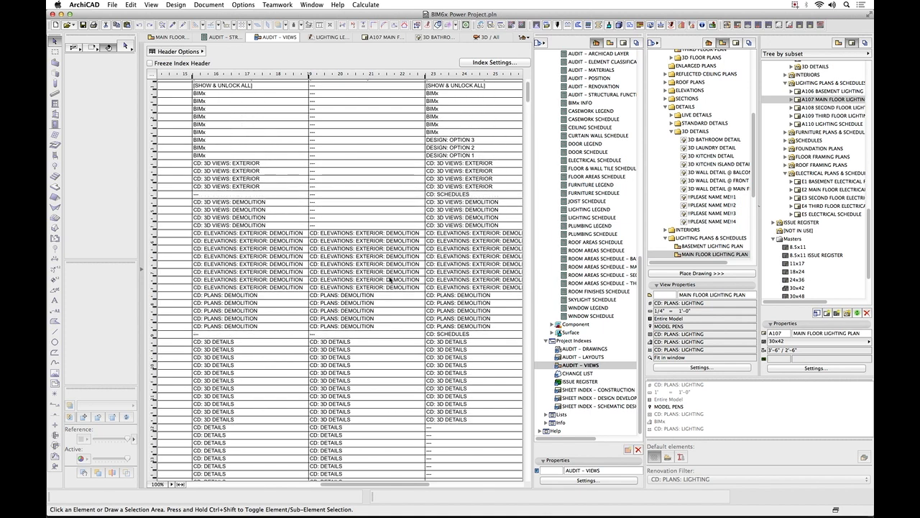
# Review the preset choices for the auxiliary demolition elevation in two settings columns of the AUDIT - VIEWS index, keeping CD: ELEVATIONS: EXTERIOR: DEMOLITION.
pyautogui.click(411, 289)
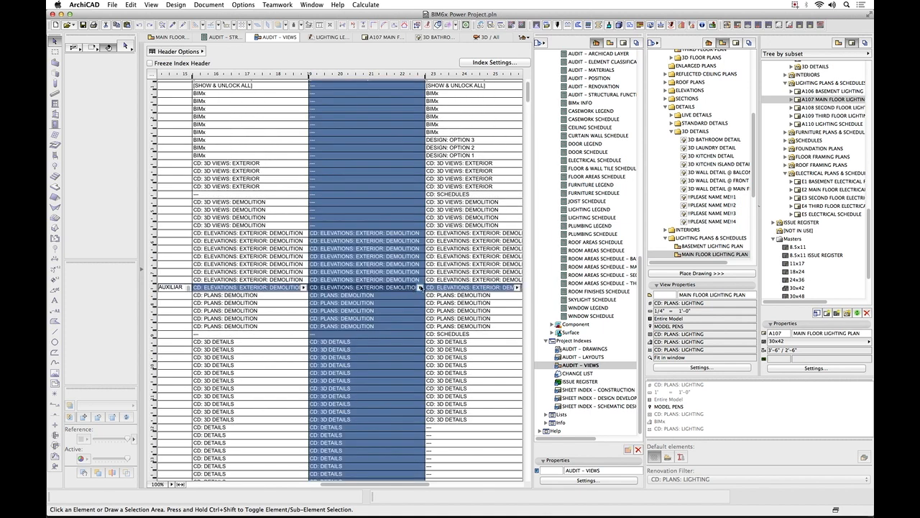
pyautogui.click(420, 287)
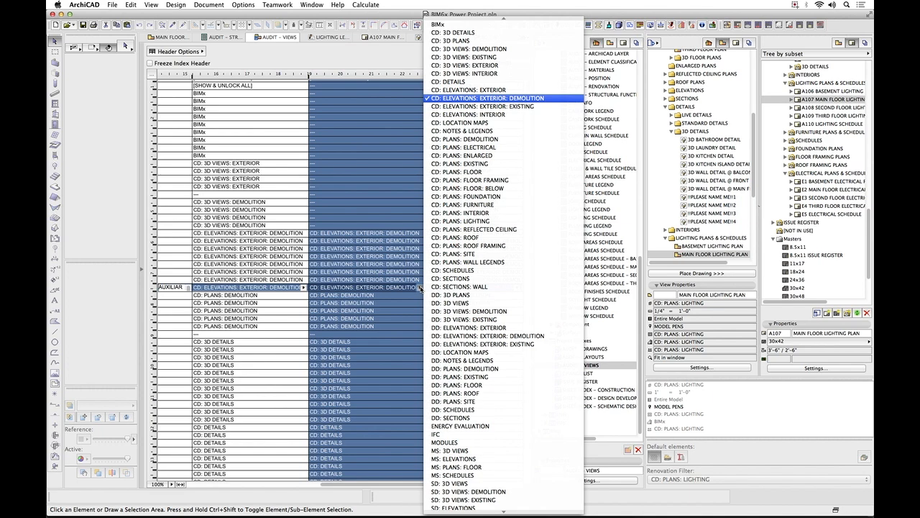
pyautogui.click(421, 288)
pyautogui.click(303, 287)
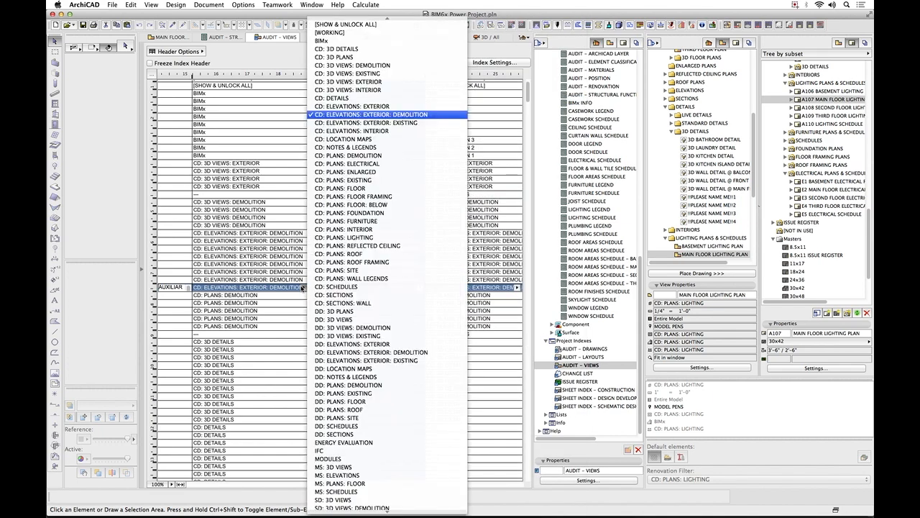
pyautogui.click(304, 288)
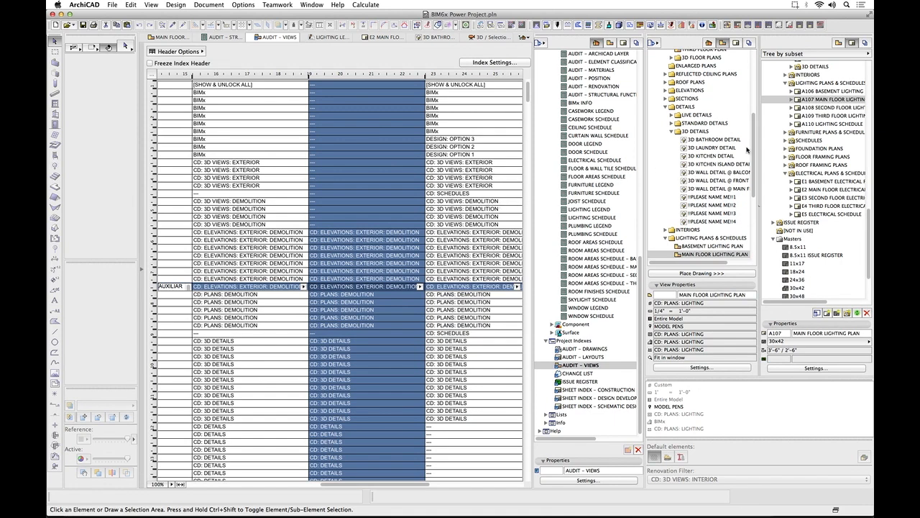
# Open the MAIN FLOOR PLAN view from the construction documentation floor plans and clear the element selection.
pyautogui.moveTo(754, 150); pyautogui.dragTo(754, 94)
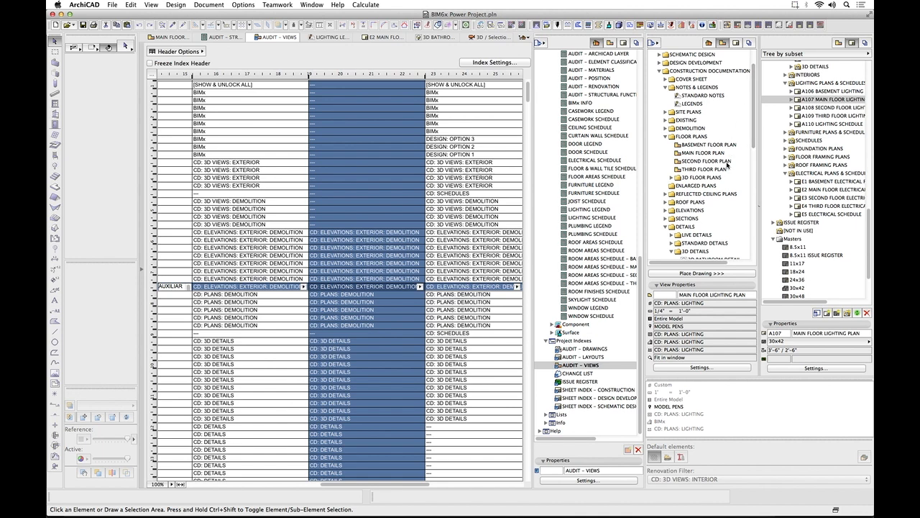
pyautogui.click(715, 154)
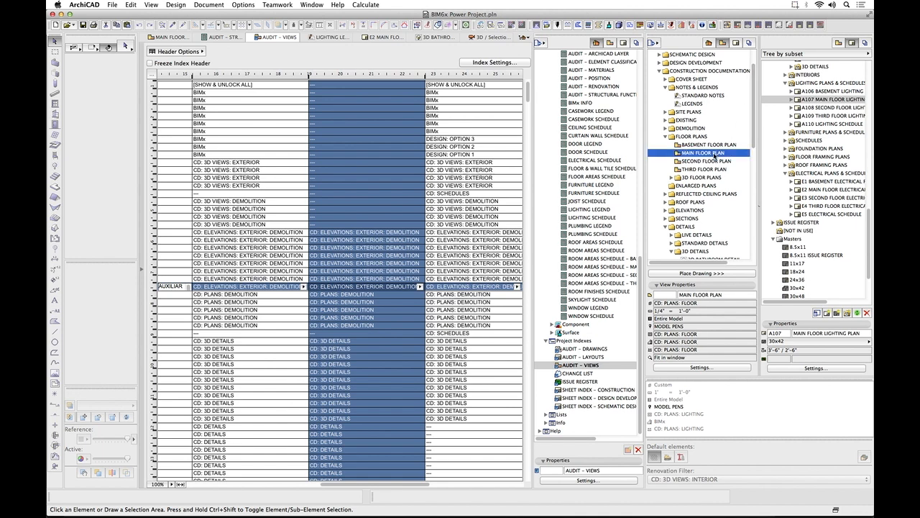
pyautogui.doubleClick(715, 153)
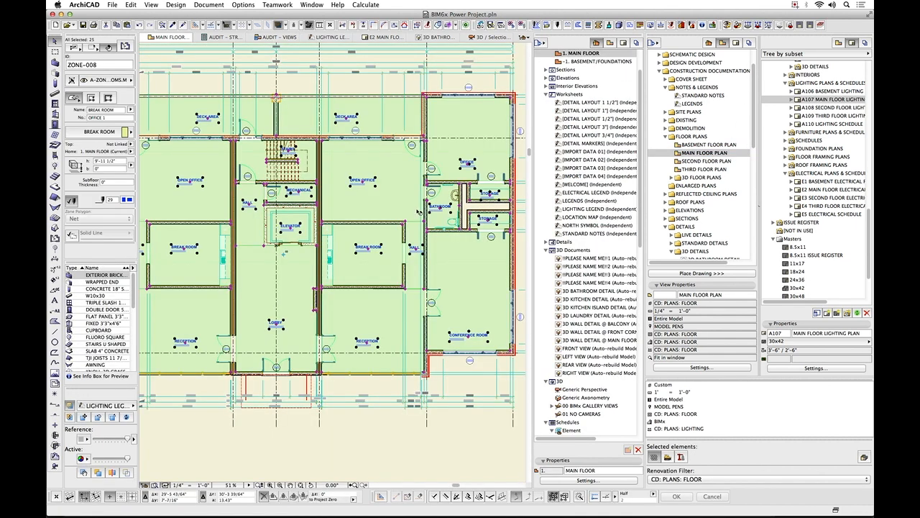
pyautogui.press('Escape')
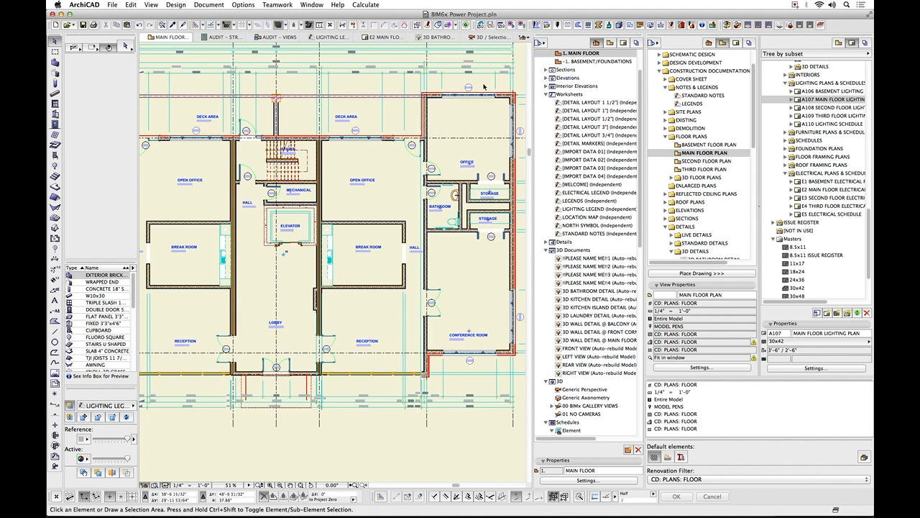
# Examine the layer combinations and layers in the layer settings, including A-SITE: BOUNDARY, with the dialog widened to show full layer names, and close it.
pyautogui.press('super+l')
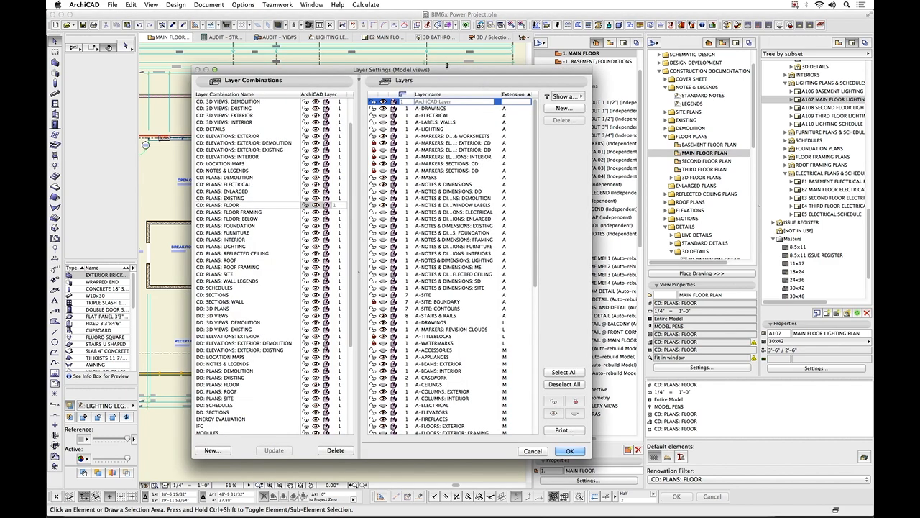
pyautogui.moveTo(447, 81); pyautogui.dragTo(396, 58)
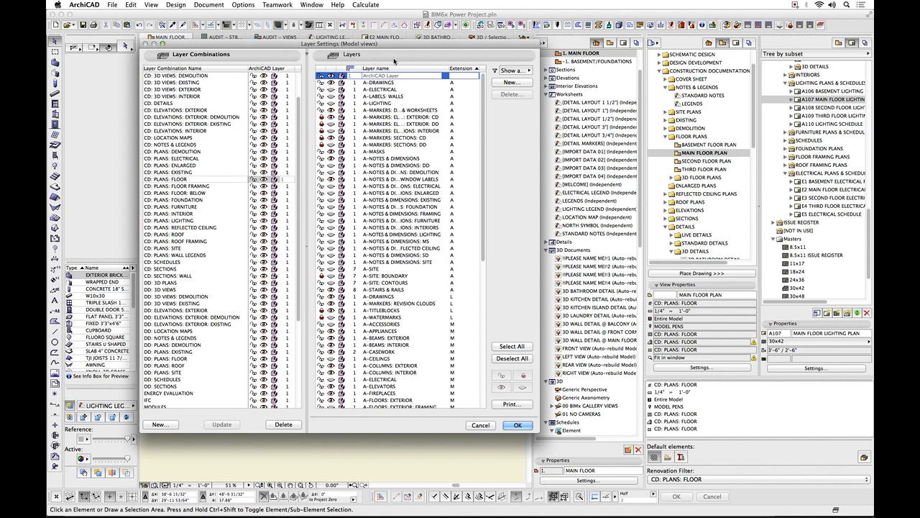
pyautogui.click(357, 277)
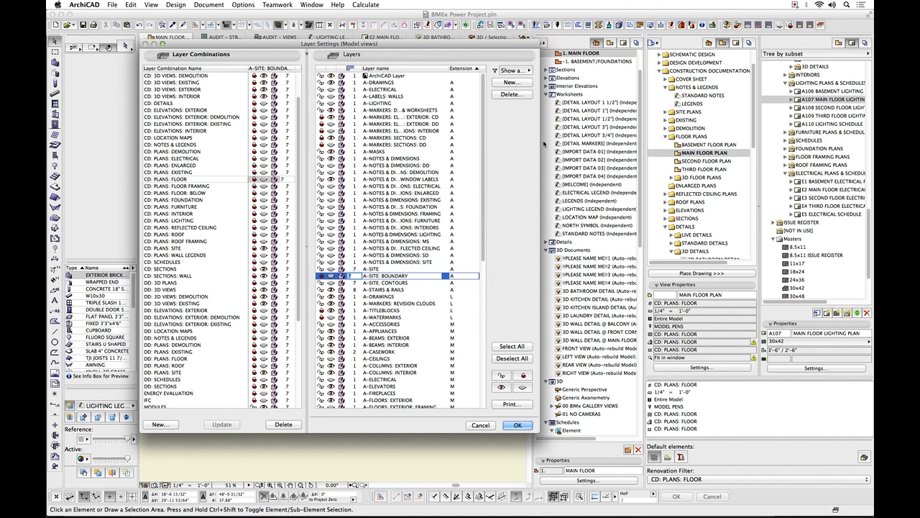
pyautogui.moveTo(539, 141); pyautogui.dragTo(627, 140)
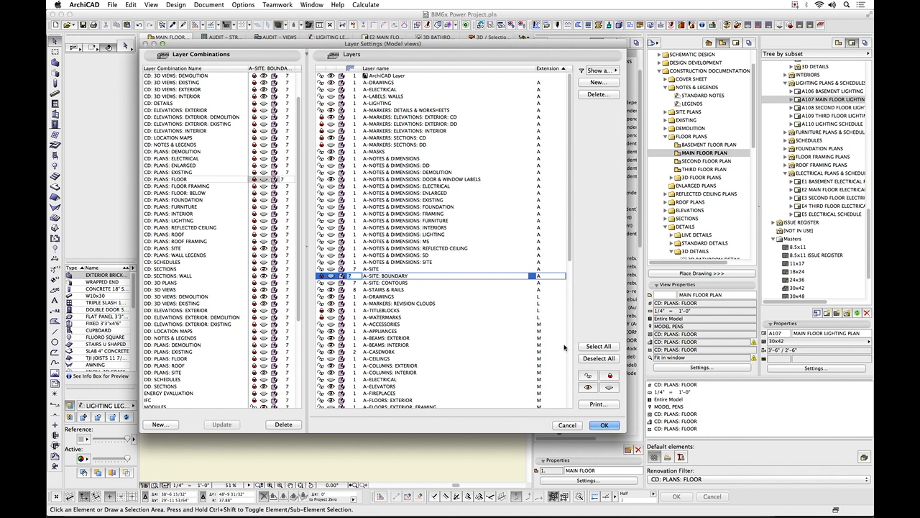
pyautogui.scroll(-10, 565, 347)
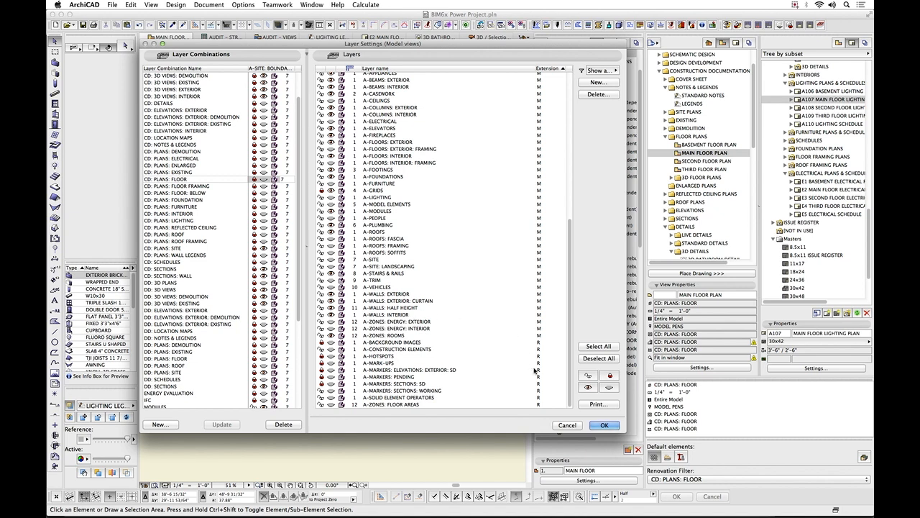
pyautogui.click(604, 425)
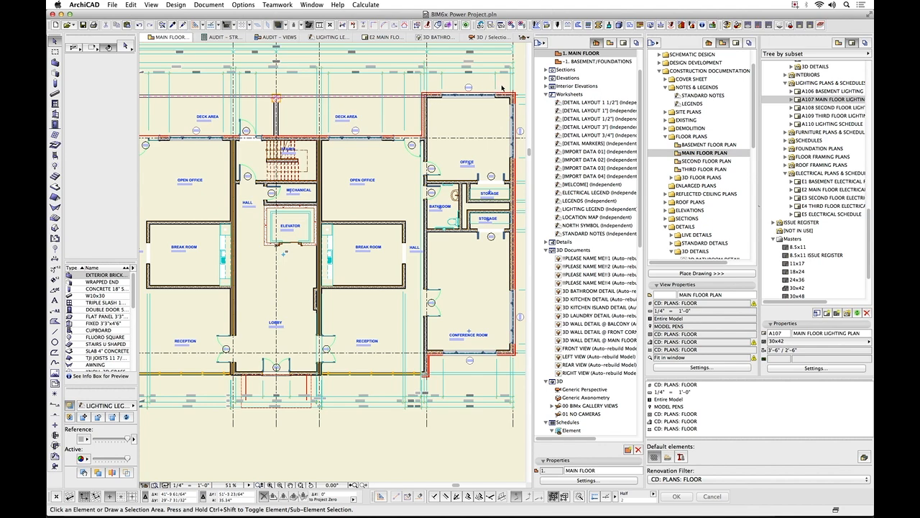
# Inspect the office corner of the main floor plan and review the GRAPHISOFT pens 2 to 7 in the MODEL PENS set.
pyautogui.moveTo(503, 85); pyautogui.dragTo(429, 132, button='middle')
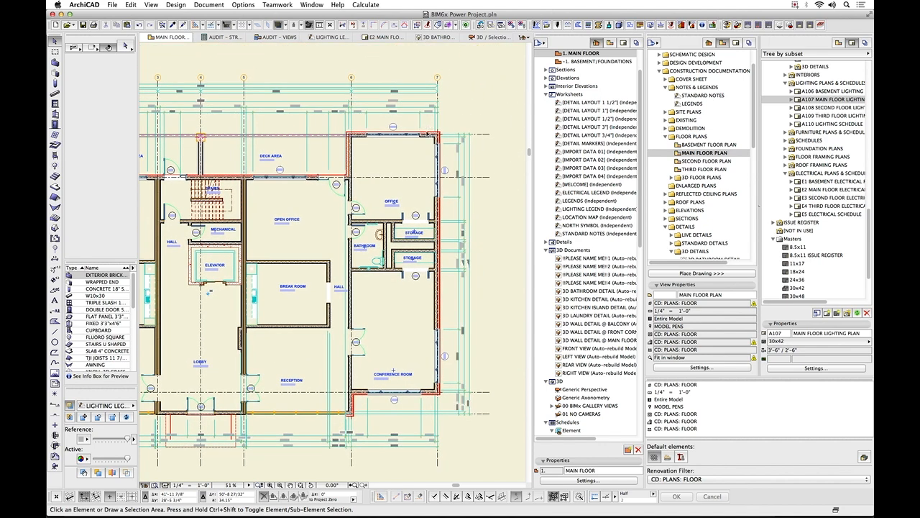
pyautogui.scroll(5, 428, 131)
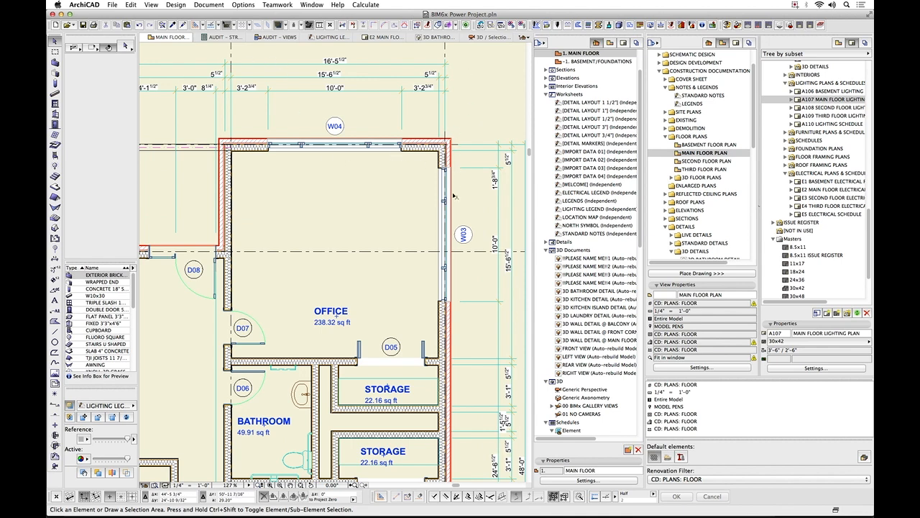
pyautogui.scroll(-4, 446, 246)
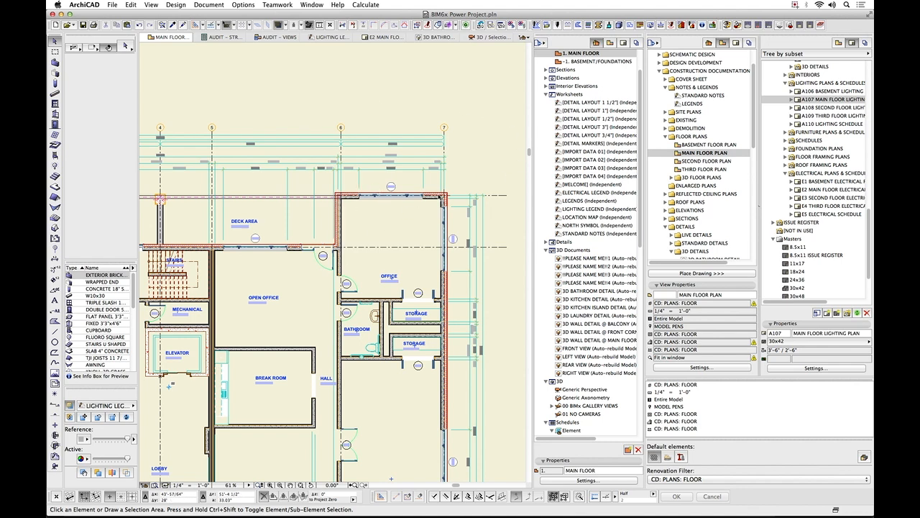
pyautogui.scroll(6, 448, 201)
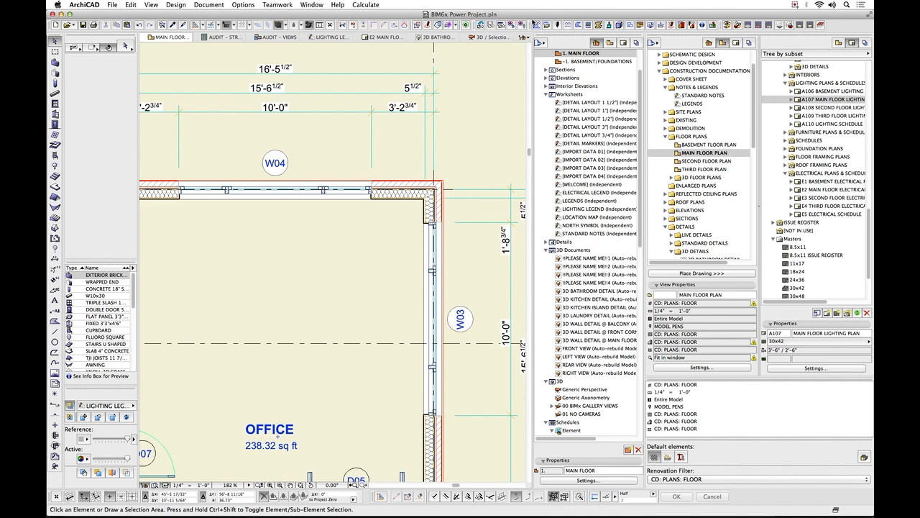
pyautogui.click(558, 27)
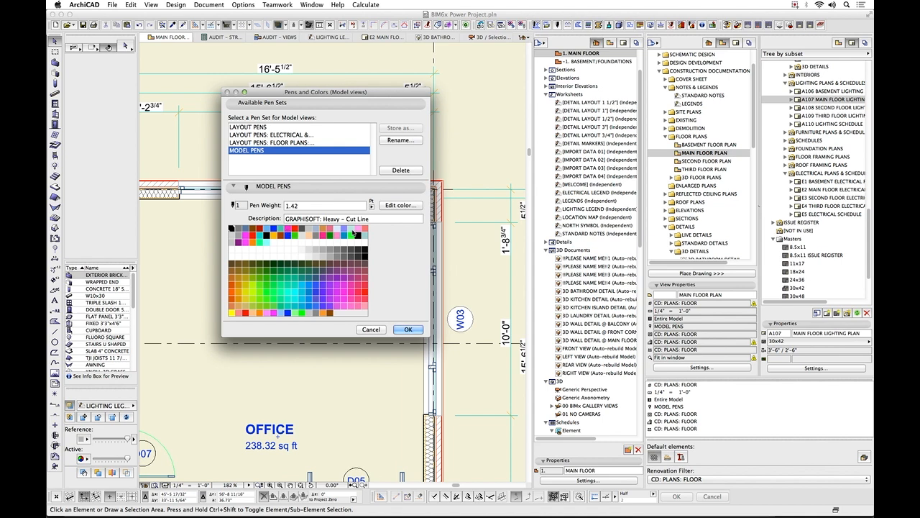
pyautogui.click(239, 230)
pyautogui.click(245, 229)
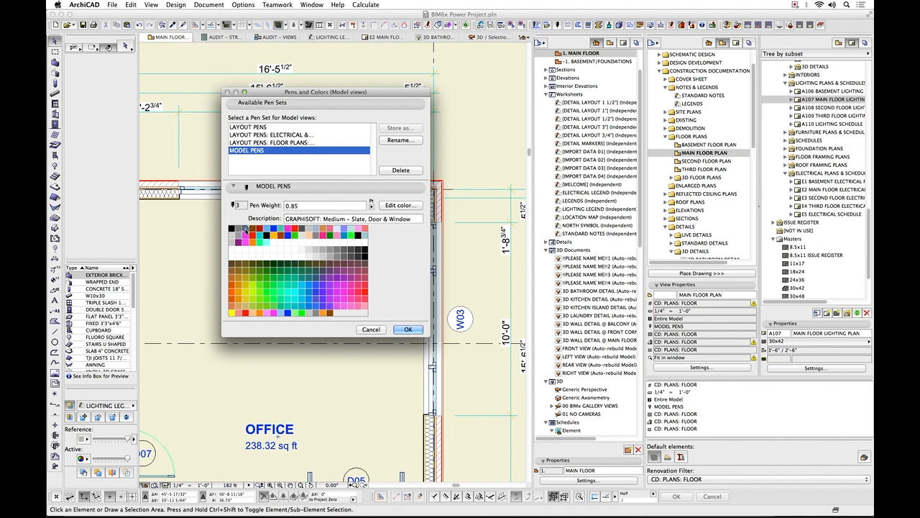
pyautogui.click(254, 229)
pyautogui.click(261, 229)
pyautogui.click(268, 229)
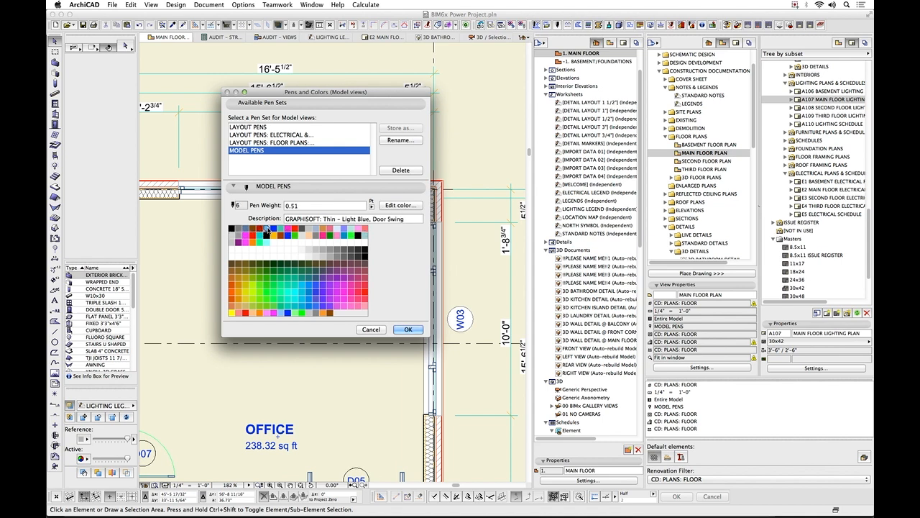
pyautogui.click(274, 229)
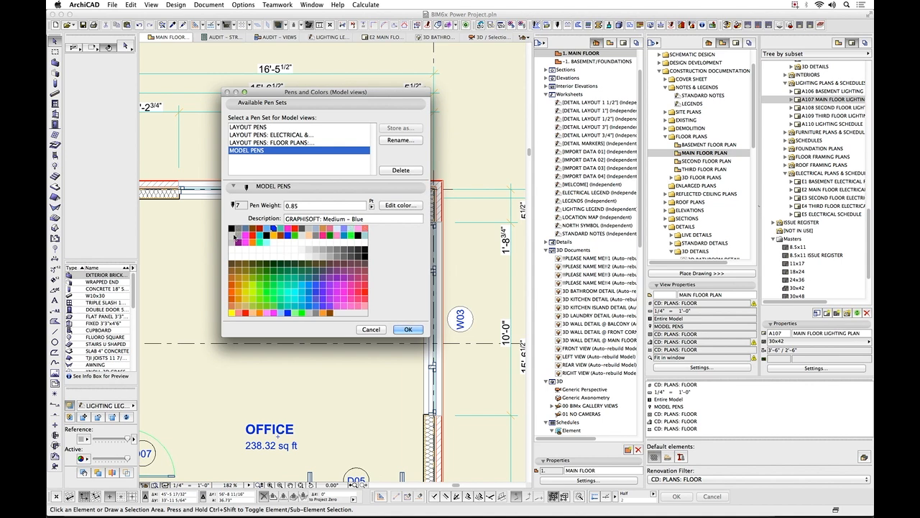
# Select standard pen 21 in the MODEL PENS set and switch the pen weight unit to millimetres.
pyautogui.click(231, 235)
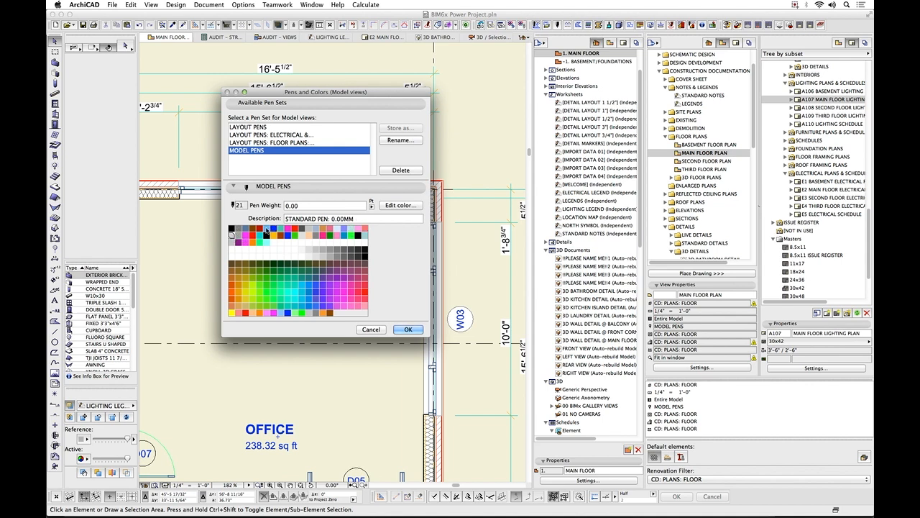
pyautogui.click(371, 206)
pyautogui.click(377, 209)
# Review the remaining standard pens and the special pens, including pen 31, in the MODEL PENS set and close the pen settings.
pyautogui.click(246, 236)
pyautogui.click(253, 237)
pyautogui.click(260, 237)
pyautogui.click(268, 236)
pyautogui.click(275, 236)
pyautogui.click(282, 236)
pyautogui.click(289, 236)
pyautogui.click(295, 235)
pyautogui.click(301, 236)
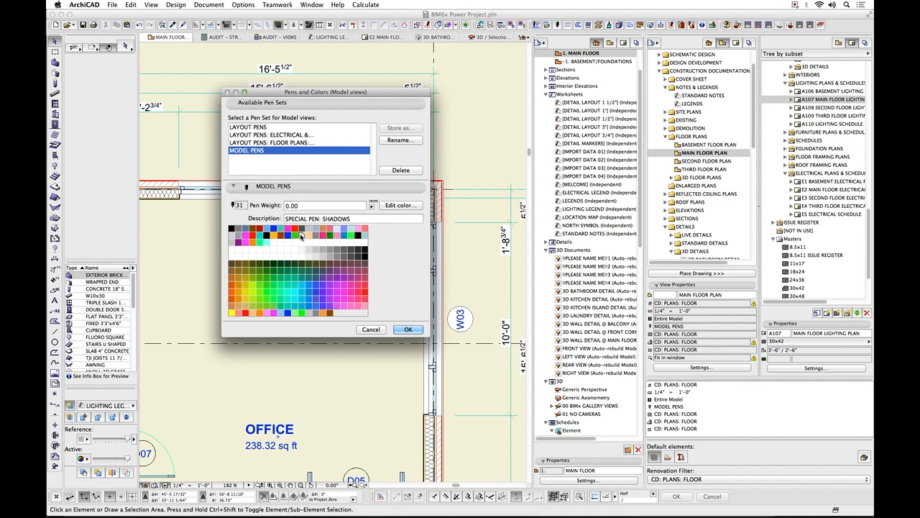
pyautogui.click(307, 237)
pyautogui.click(327, 237)
pyautogui.click(408, 329)
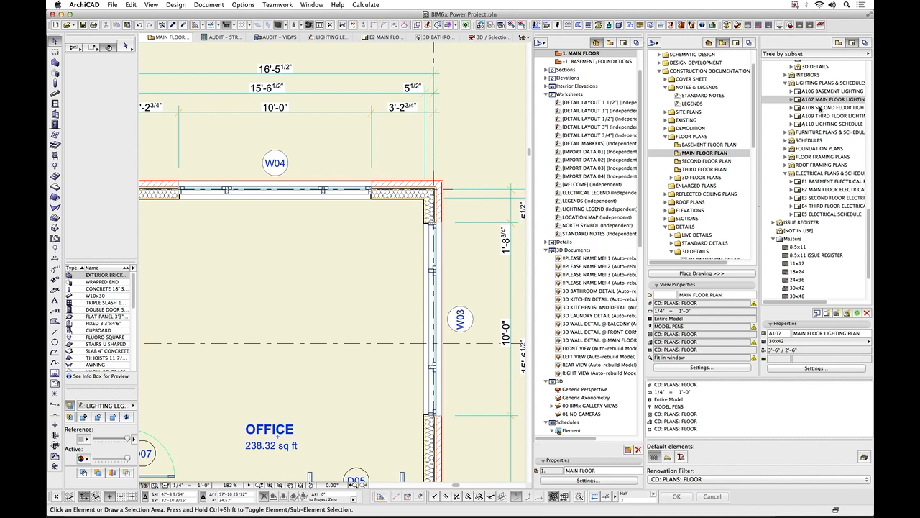
# Open the A25 MAIN FLOOR PLAN layout and inspect the pen set and other settings of its floor plan drawing.
pyautogui.moveTo(870, 223); pyautogui.dragTo(872, 116)
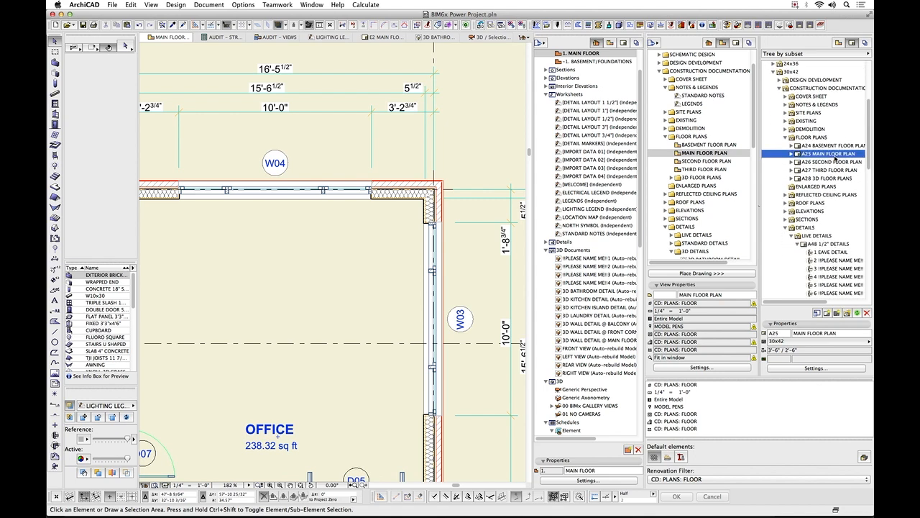
pyautogui.doubleClick(834, 154)
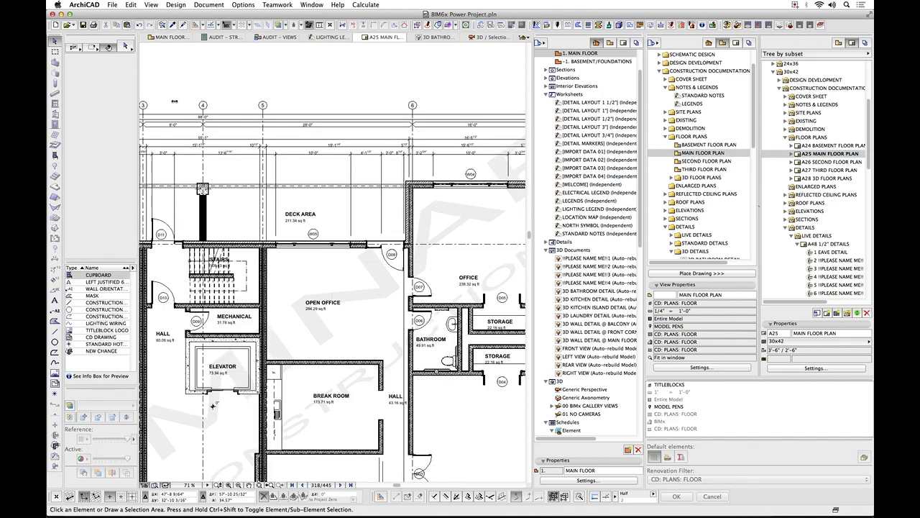
pyautogui.click(282, 229)
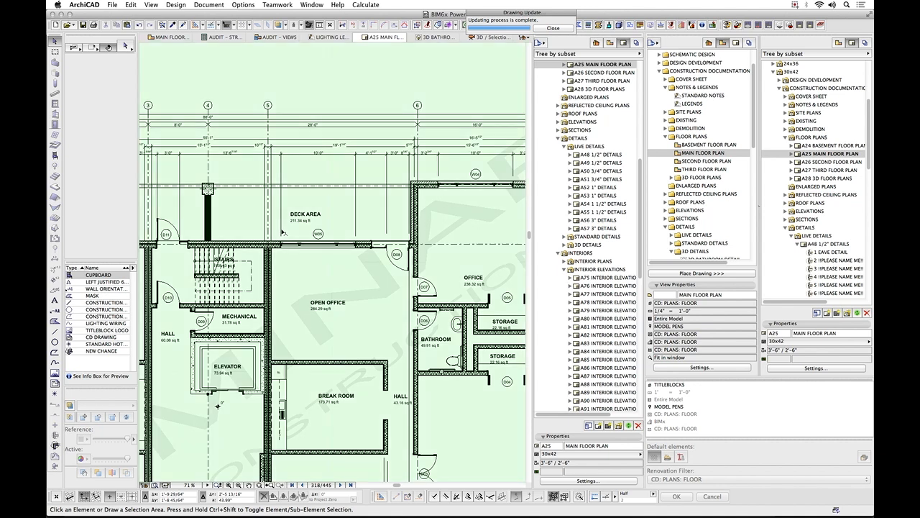
pyautogui.click(125, 46)
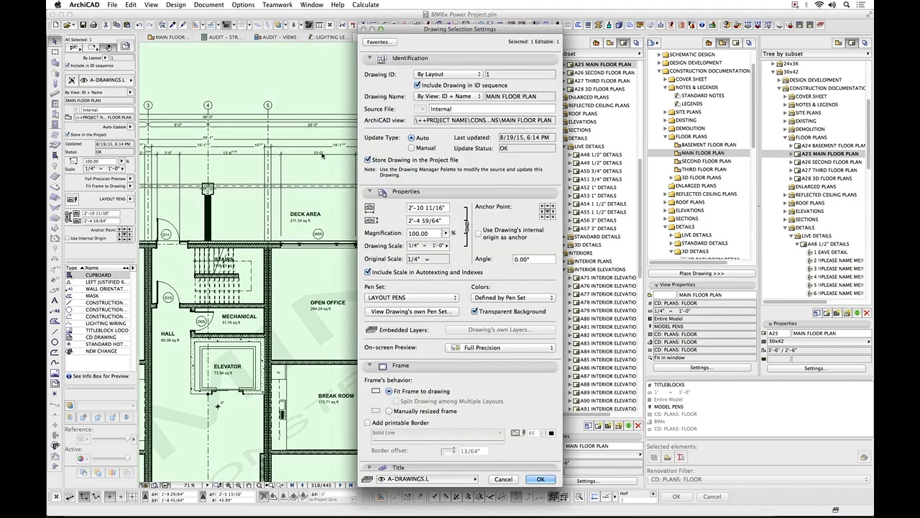
pyautogui.click(503, 479)
# Compare the standard pens in the LAYOUT PENS and MODEL PENS sets for the layout book, finishing on LAYOUT PENS.
pyautogui.click(557, 26)
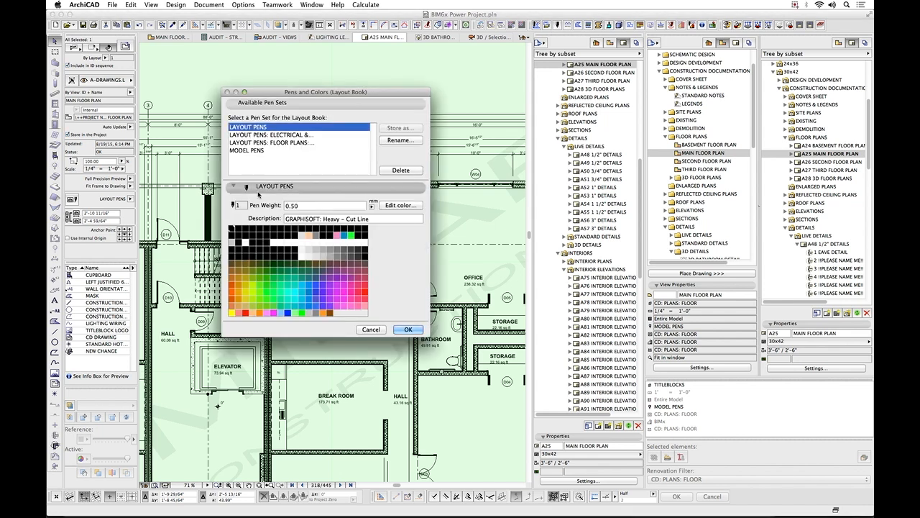
pyautogui.click(236, 240)
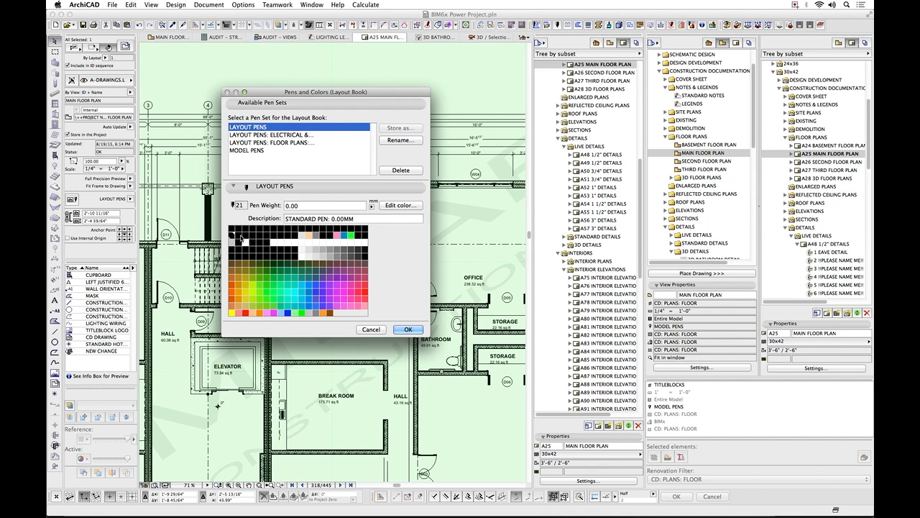
pyautogui.click(246, 236)
pyautogui.click(253, 236)
pyautogui.click(260, 237)
pyautogui.click(261, 150)
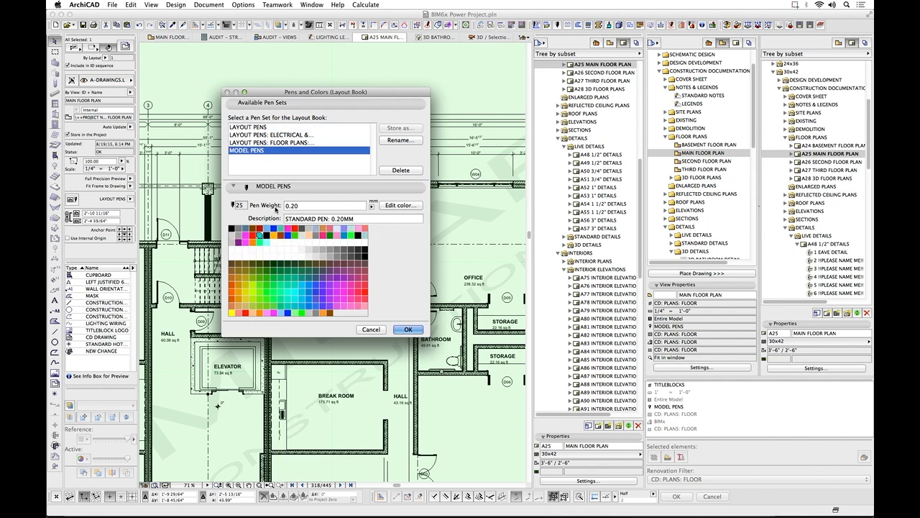
pyautogui.click(266, 127)
pyautogui.click(233, 237)
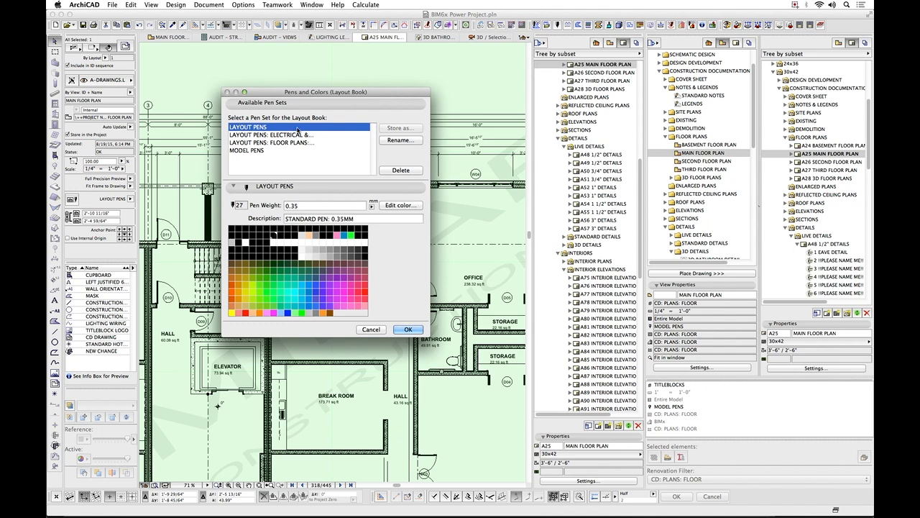
pyautogui.press('Return')
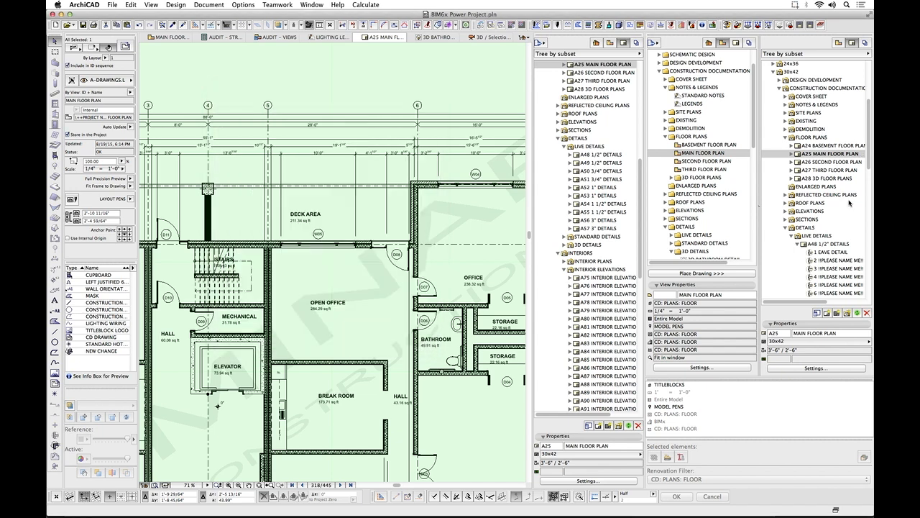
# Open the A107 MAIN FLOOR LIGHTING PLAN layout and select its lighting plan drawing.
pyautogui.click(870, 258)
pyautogui.scroll(5, 848, 180)
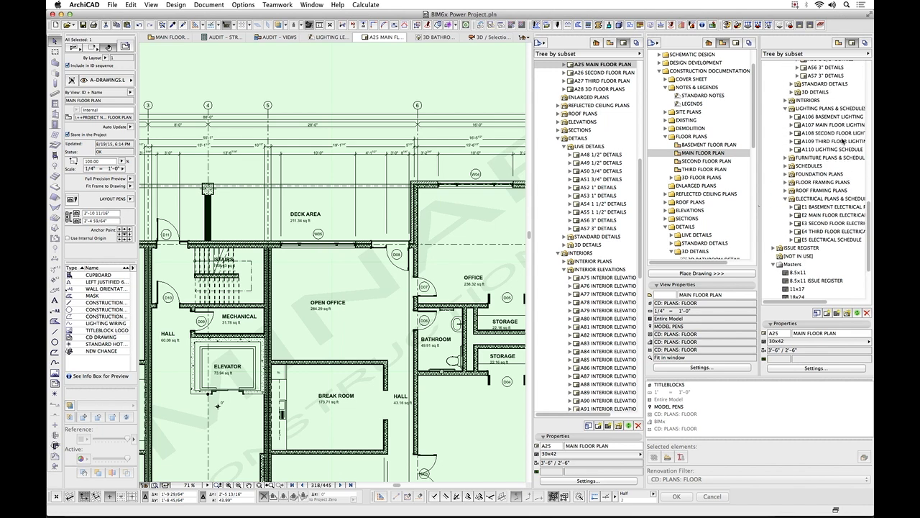
pyautogui.click(836, 126)
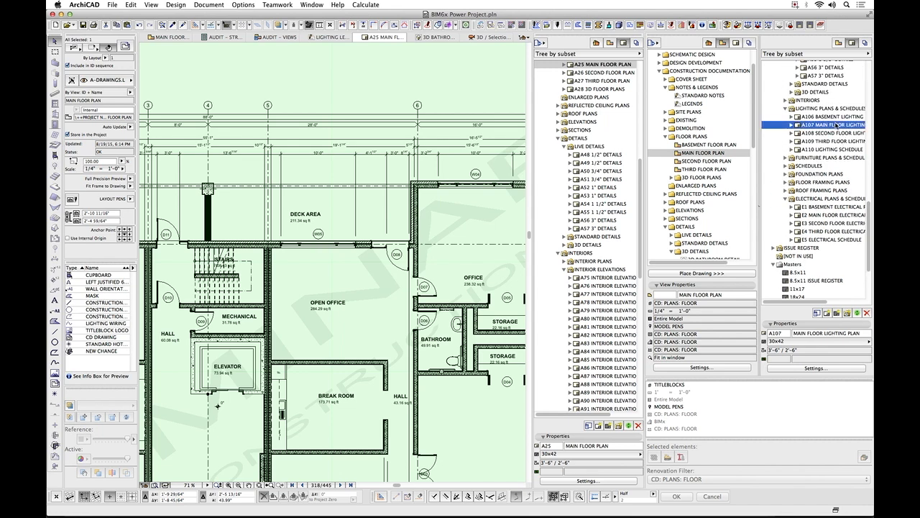
pyautogui.doubleClick(836, 125)
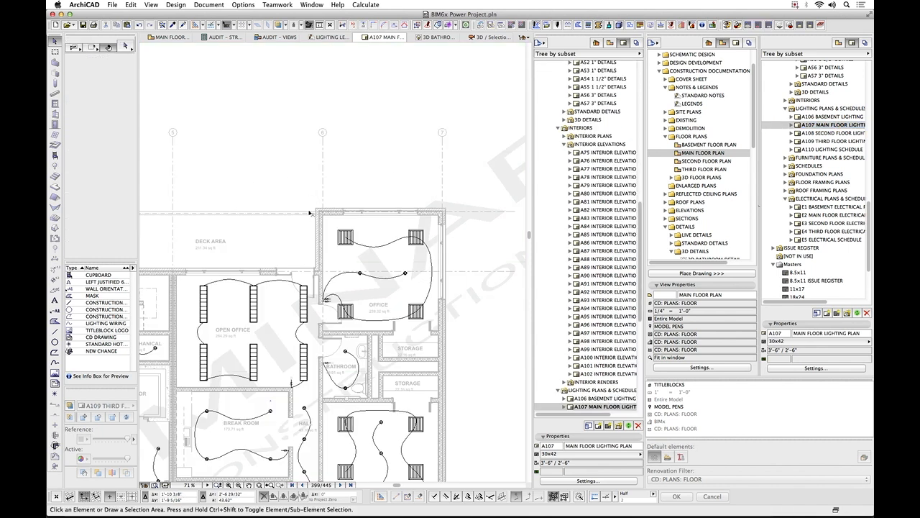
pyautogui.click(274, 172)
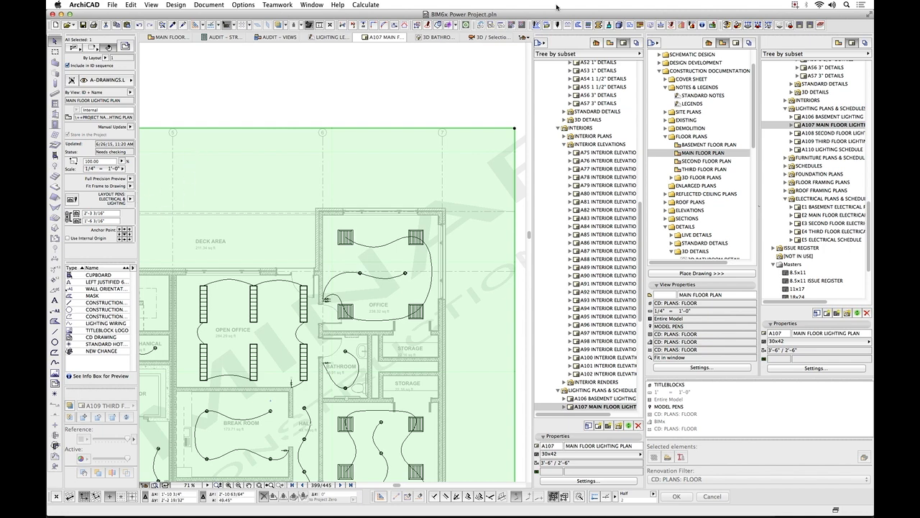
# Review special pen 35 in the LAYOUT PENS: ELECTRICAL & LIGHTING set, close the pen settings and examine the whole A107 sheet.
pyautogui.click(133, 200)
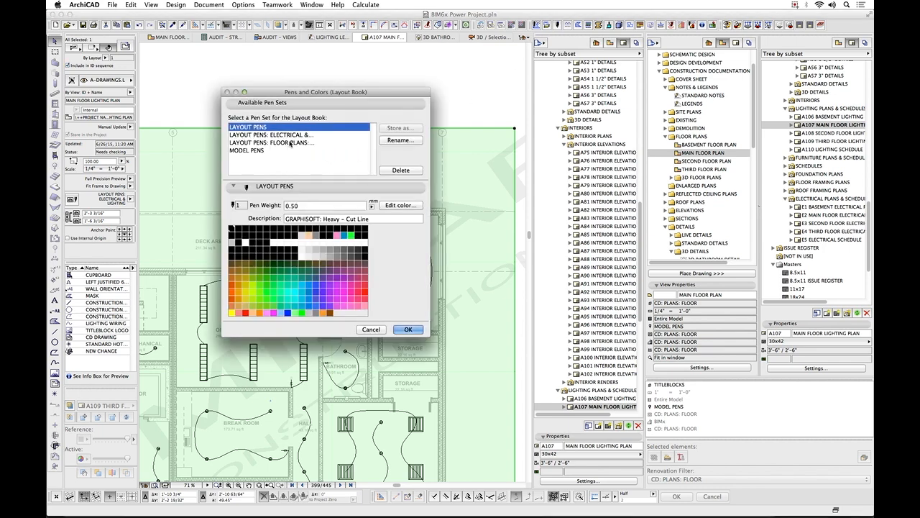
pyautogui.click(291, 136)
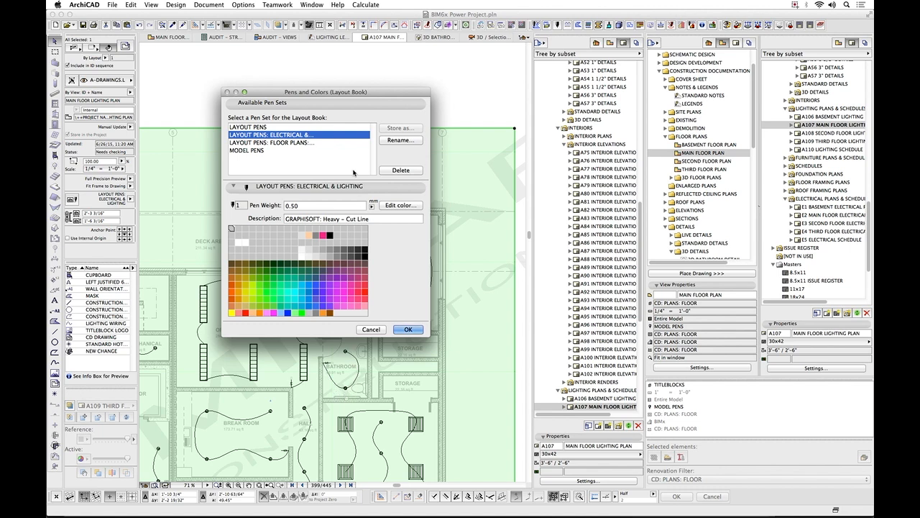
pyautogui.click(330, 236)
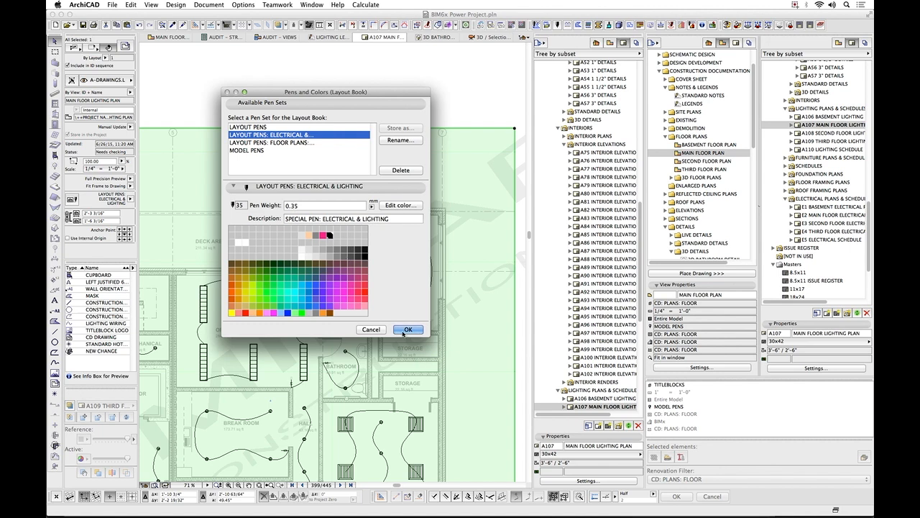
pyautogui.click(407, 329)
pyautogui.click(436, 120)
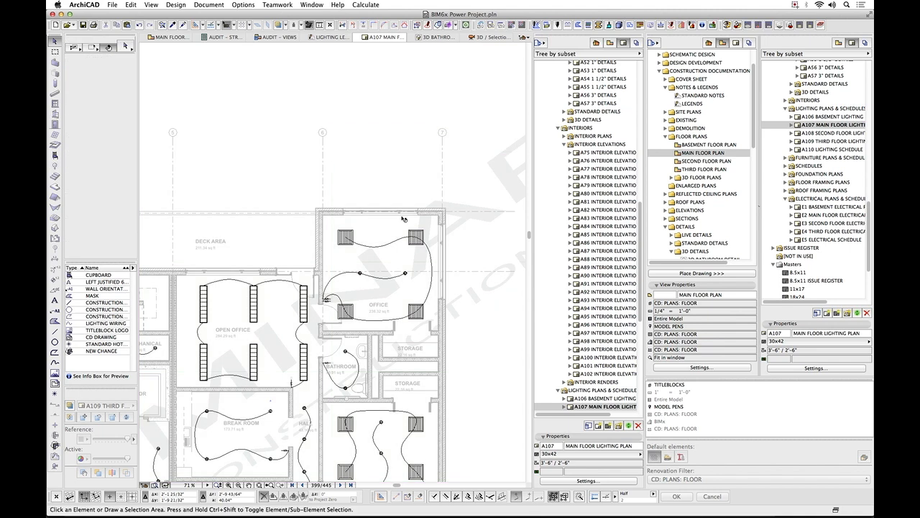
pyautogui.scroll(-3, 388, 285)
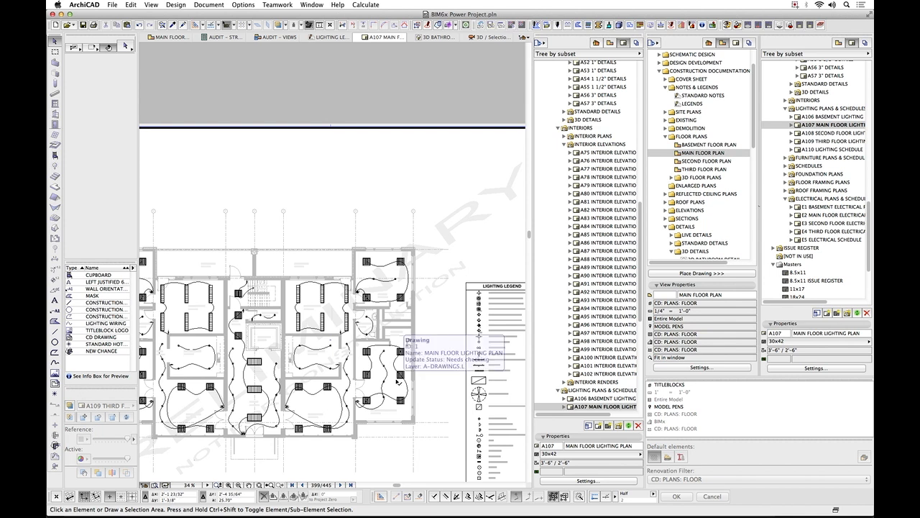
pyautogui.click(378, 341)
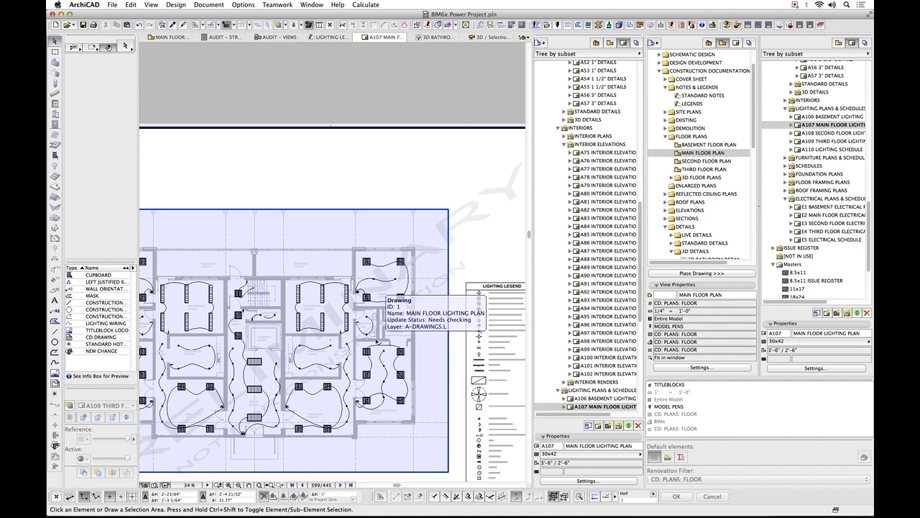
pyautogui.click(323, 201)
pyautogui.scroll(-3, 343, 188)
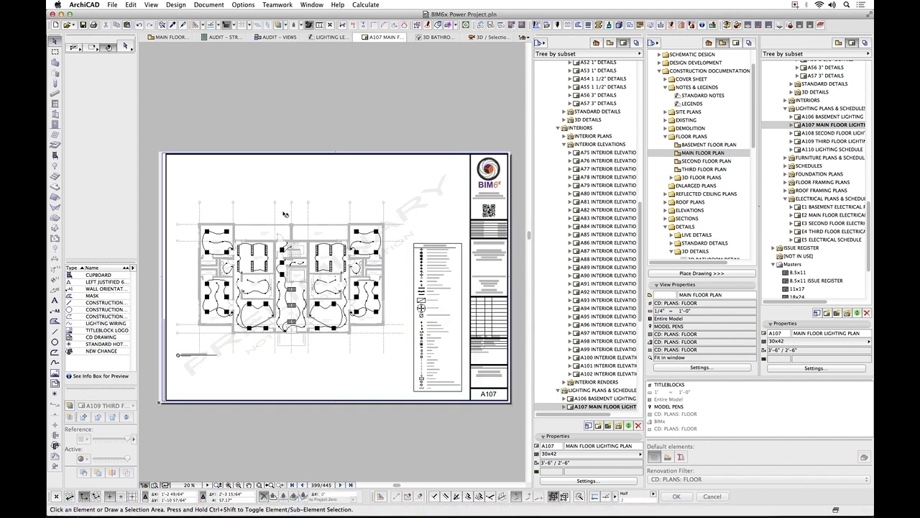
# Switch to BIM6x Power Manual.pdf in Adobe Reader and go to the table of contents on page 3.
pyautogui.press('super+Tab')
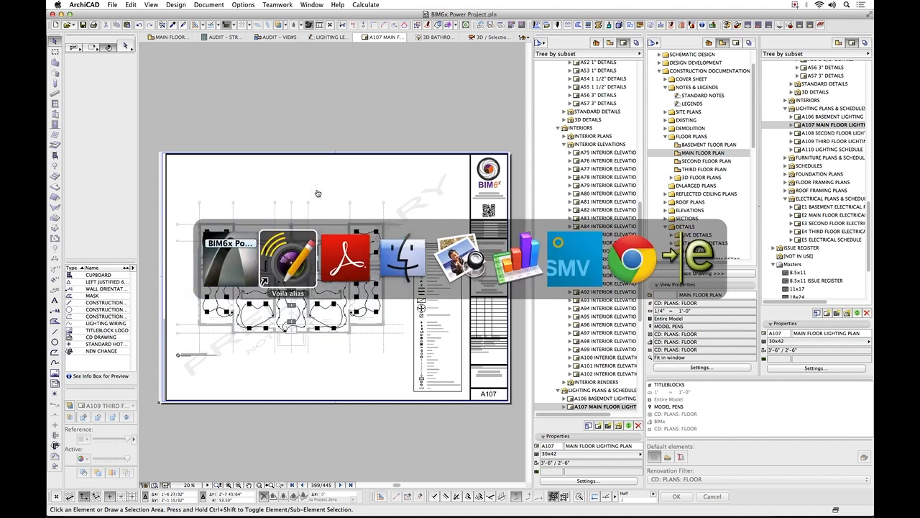
pyautogui.press('super+Tab')
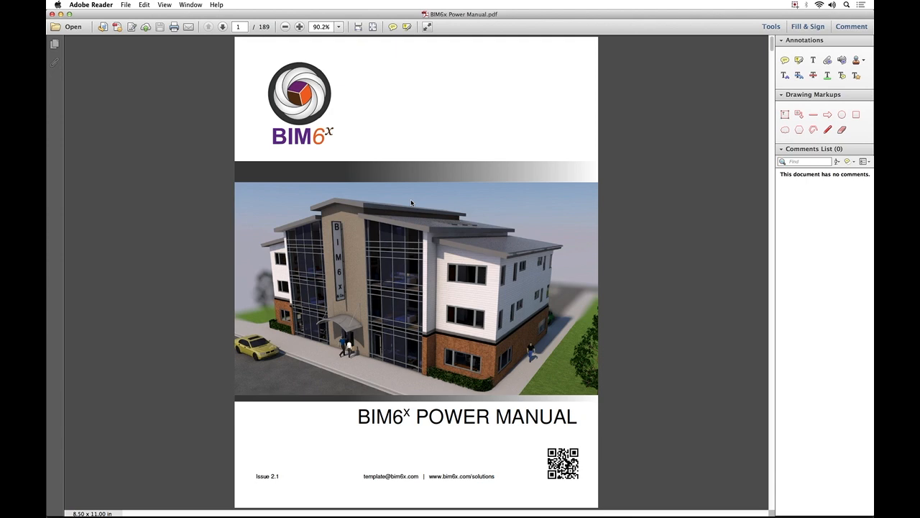
pyautogui.scroll(-1, 482, 282)
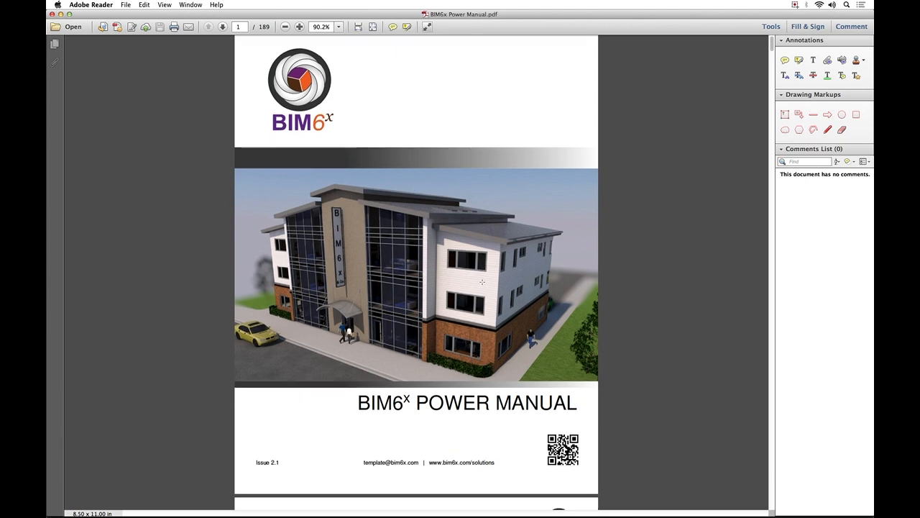
pyautogui.click(223, 27)
pyautogui.click(223, 27)
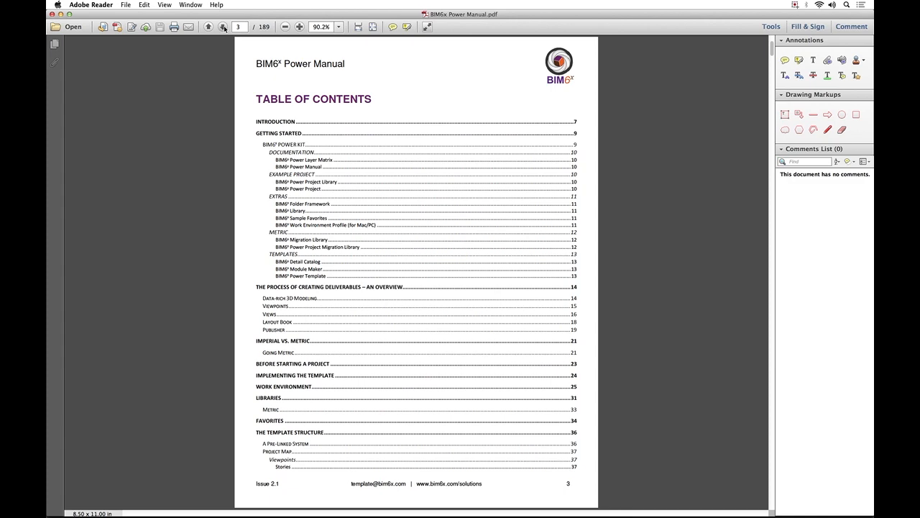
# Page through the rest of the manual's table of contents and read the Introduction on pages 7 and 8.
pyautogui.click(223, 27)
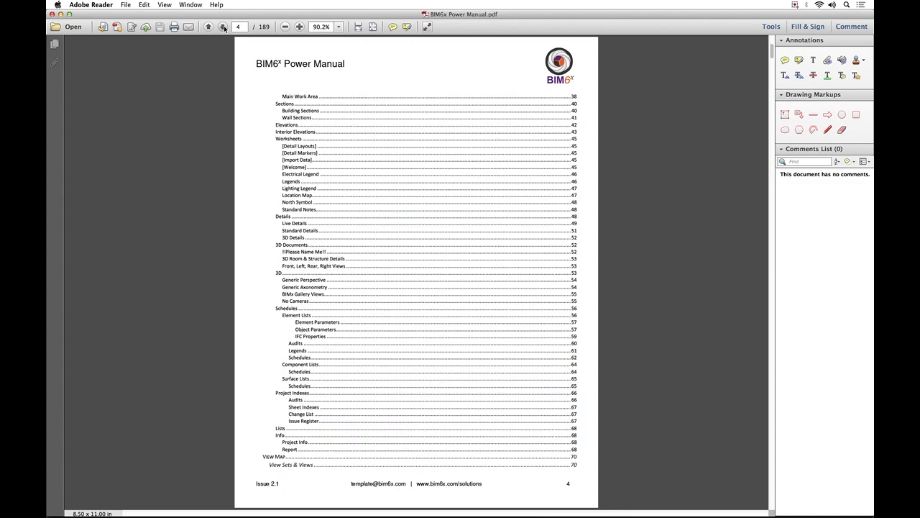
pyautogui.click(223, 26)
pyautogui.click(224, 28)
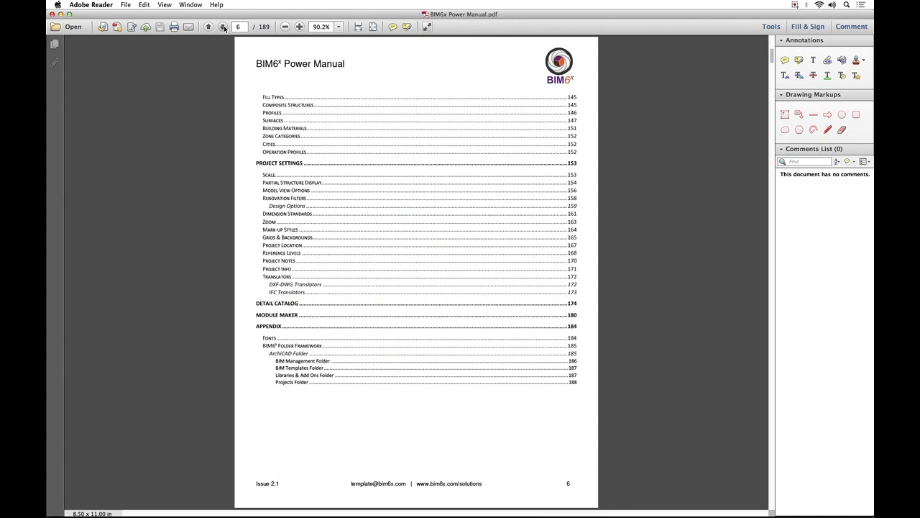
pyautogui.click(224, 27)
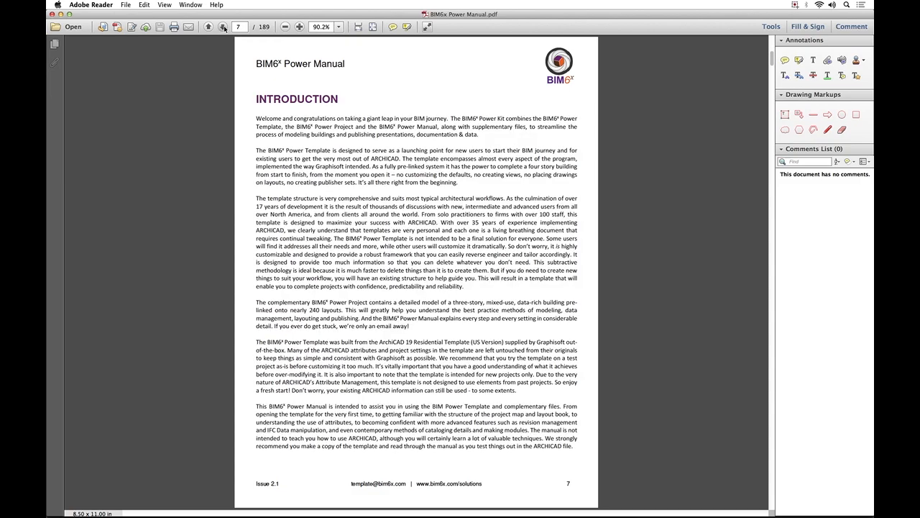
pyautogui.scroll(-10, 585, 371)
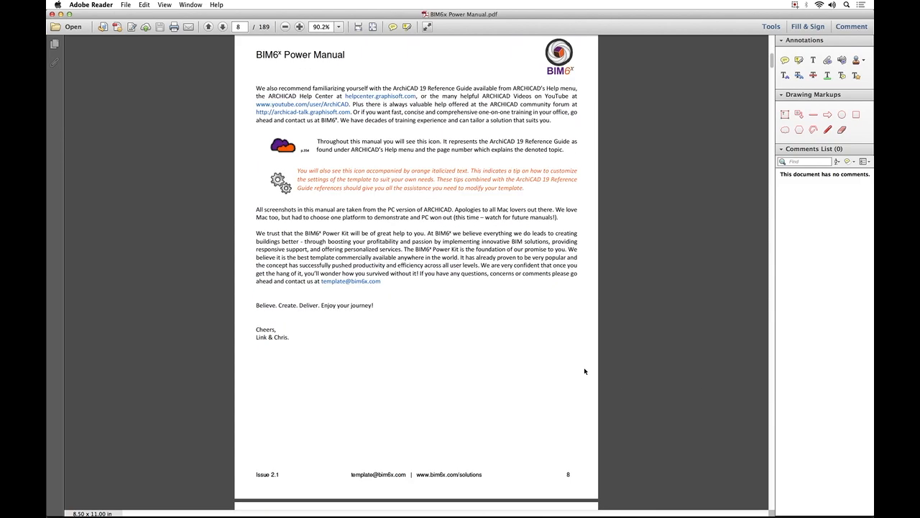
# Leaf forward through the manual to the Work Environment Profile shortcuts and export instructions on page 30.
pyautogui.click(223, 27)
pyautogui.click(223, 26)
pyautogui.click(223, 27)
pyautogui.click(223, 27)
pyautogui.click(223, 26)
pyautogui.click(222, 27)
pyautogui.click(222, 26)
pyautogui.click(222, 27)
pyautogui.click(222, 26)
pyautogui.click(222, 26)
pyautogui.click(223, 26)
pyautogui.click(223, 26)
pyautogui.click(222, 26)
pyautogui.click(222, 26)
pyautogui.click(222, 27)
pyautogui.click(222, 27)
pyautogui.click(222, 27)
pyautogui.click(222, 26)
# Browse the template structure pages, including the Main Work Area on page 39, up to Interior Elevations on page 43.
pyautogui.click(222, 26)
pyautogui.click(222, 27)
pyautogui.click(223, 27)
pyautogui.click(222, 27)
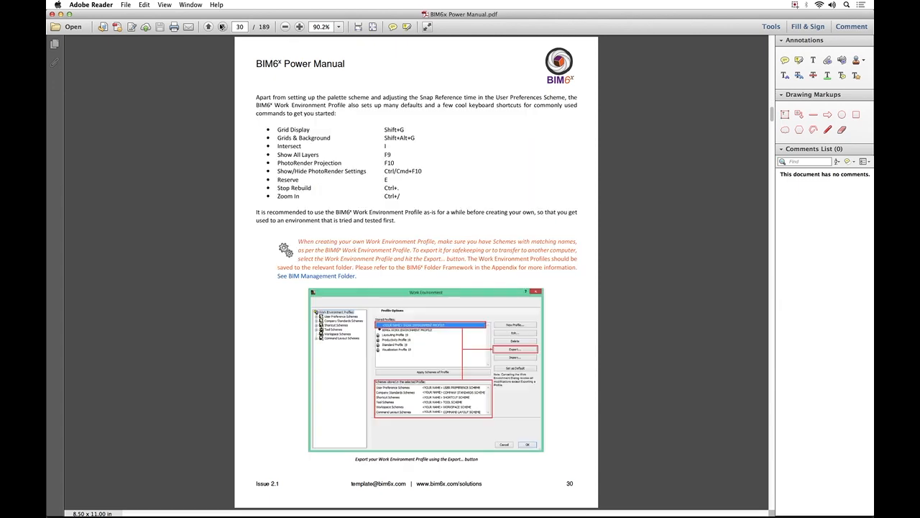
pyautogui.click(222, 27)
pyautogui.click(222, 26)
pyautogui.click(223, 26)
pyautogui.click(222, 27)
pyautogui.click(223, 26)
pyautogui.click(222, 27)
pyautogui.click(222, 27)
pyautogui.click(222, 27)
pyautogui.click(222, 27)
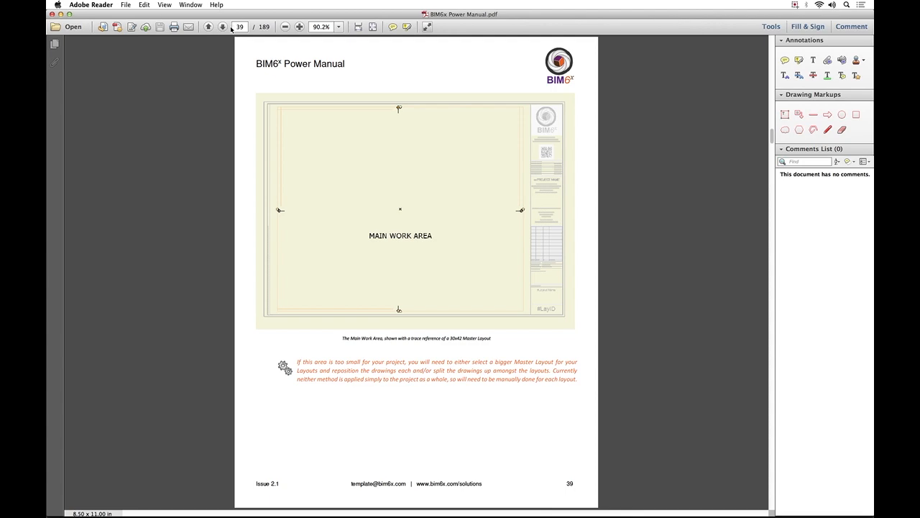
pyautogui.click(223, 27)
pyautogui.click(223, 27)
pyautogui.click(223, 26)
pyautogui.click(224, 27)
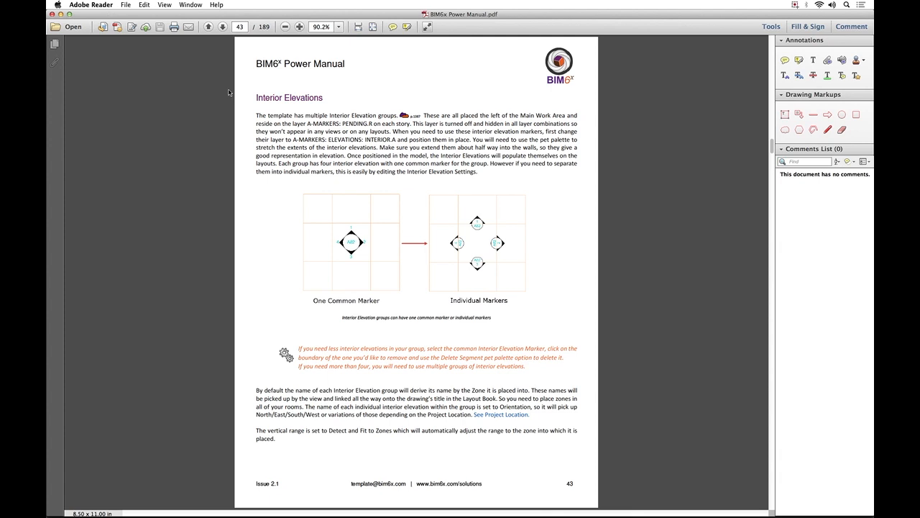
# Return to the manual's cover on page 1.
pyautogui.click(242, 26)
pyautogui.write('1')
pyautogui.press('Return')
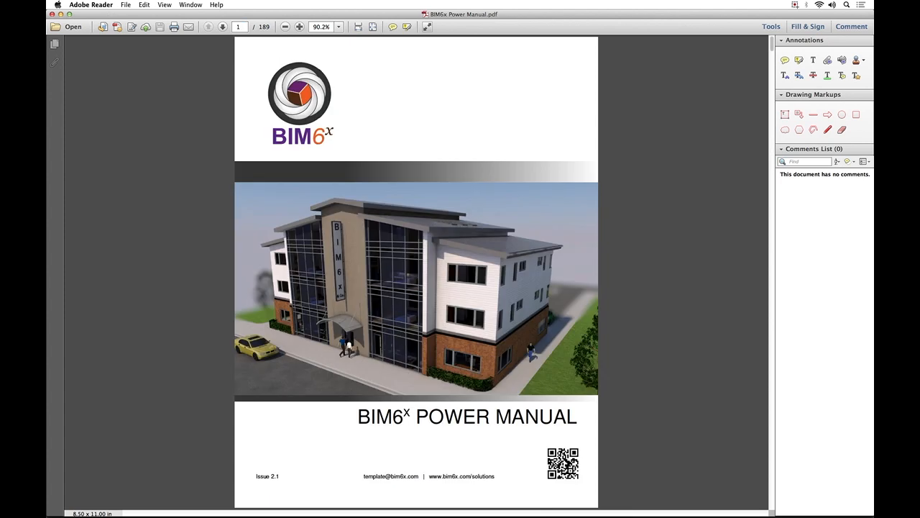